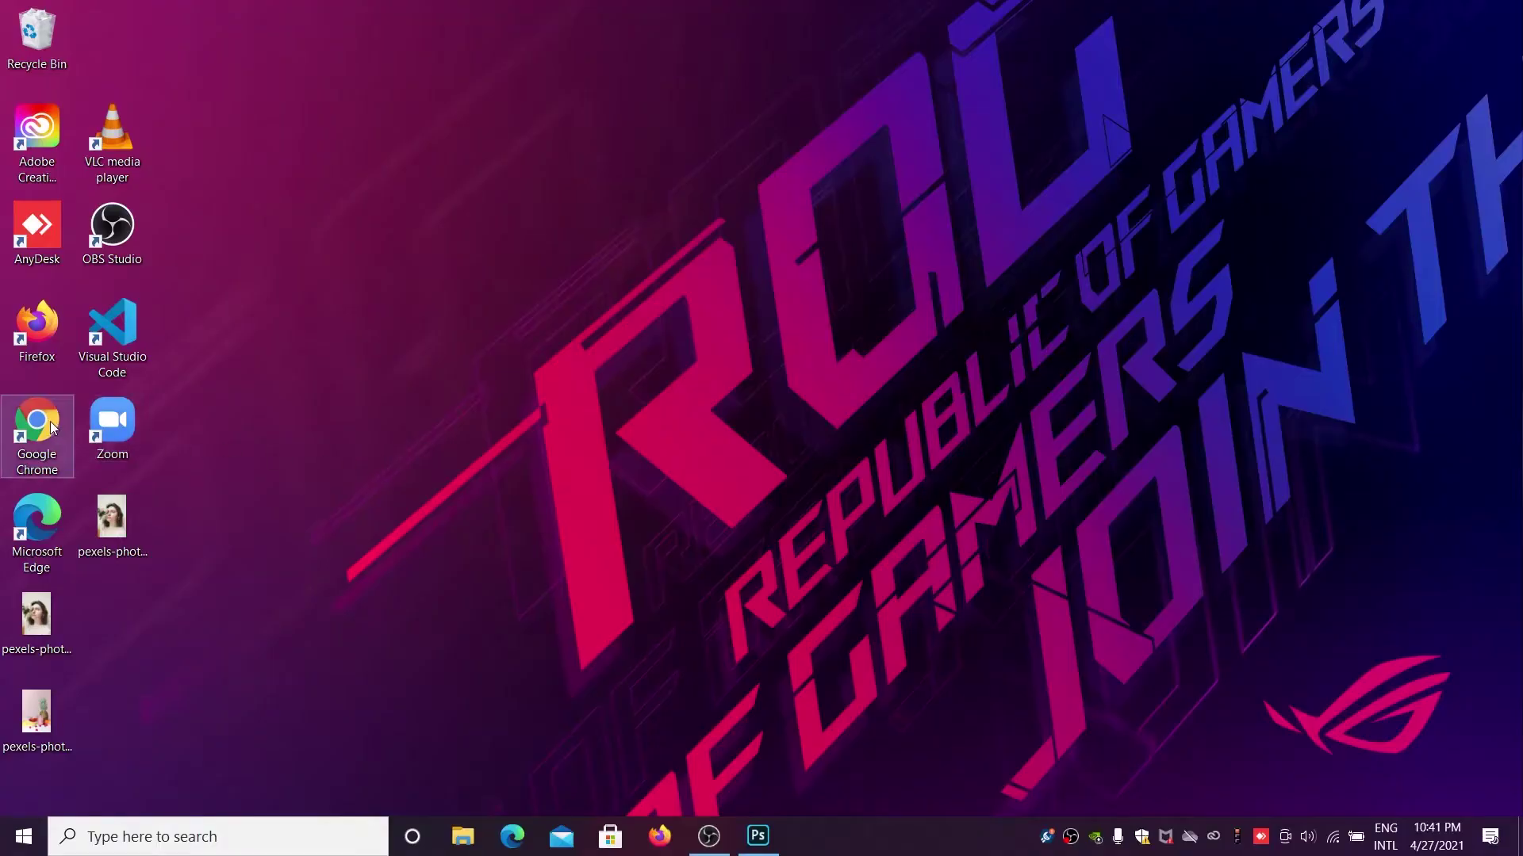
- Launch Google Chrome from its desktop shortcut
left_click(52, 427)
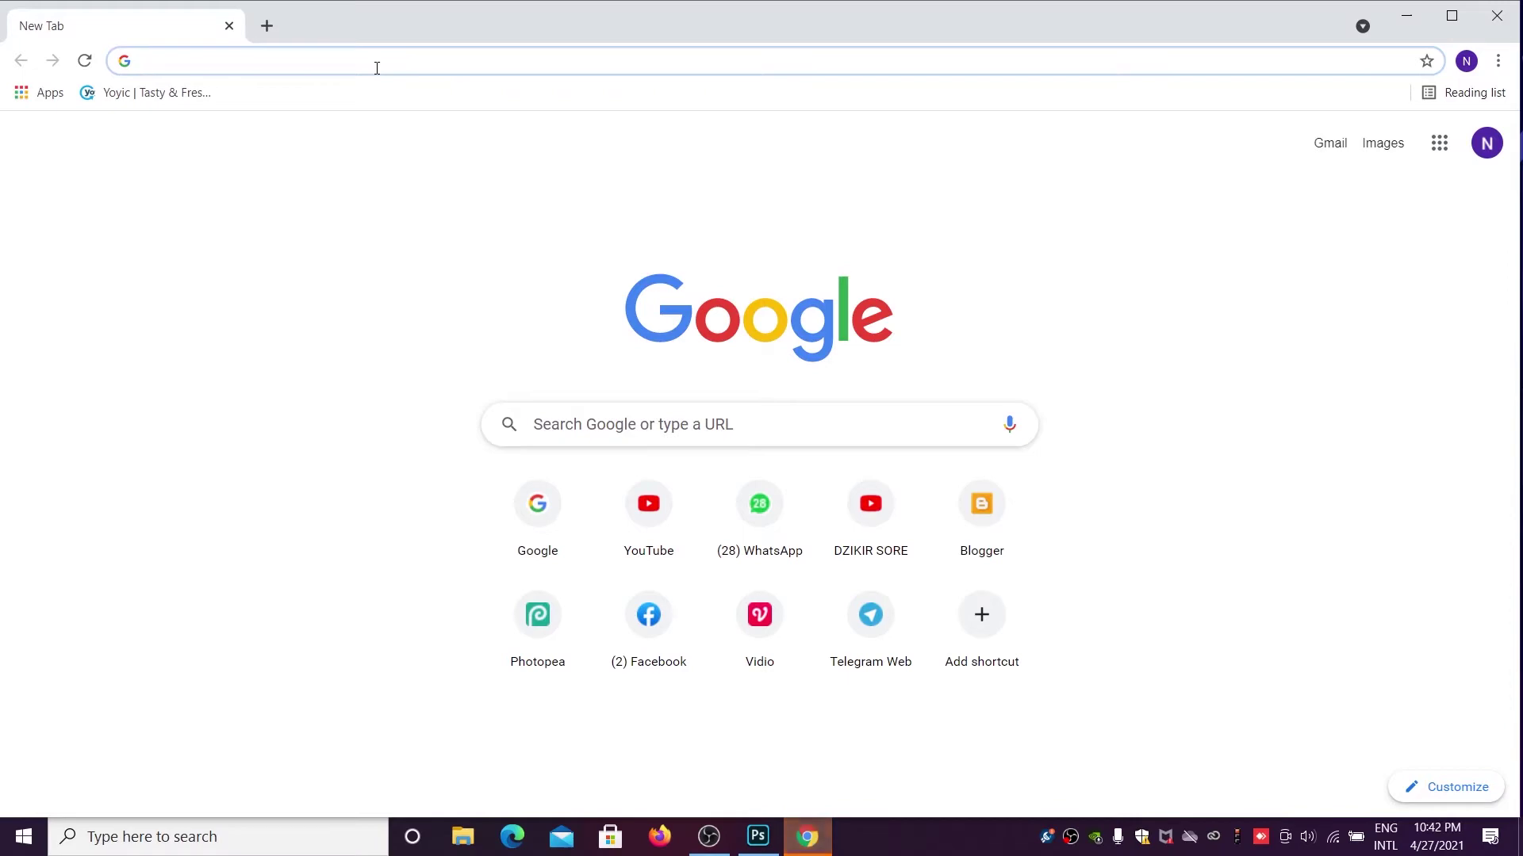
- Load photopea.com in Chrome
left_click(376, 67)
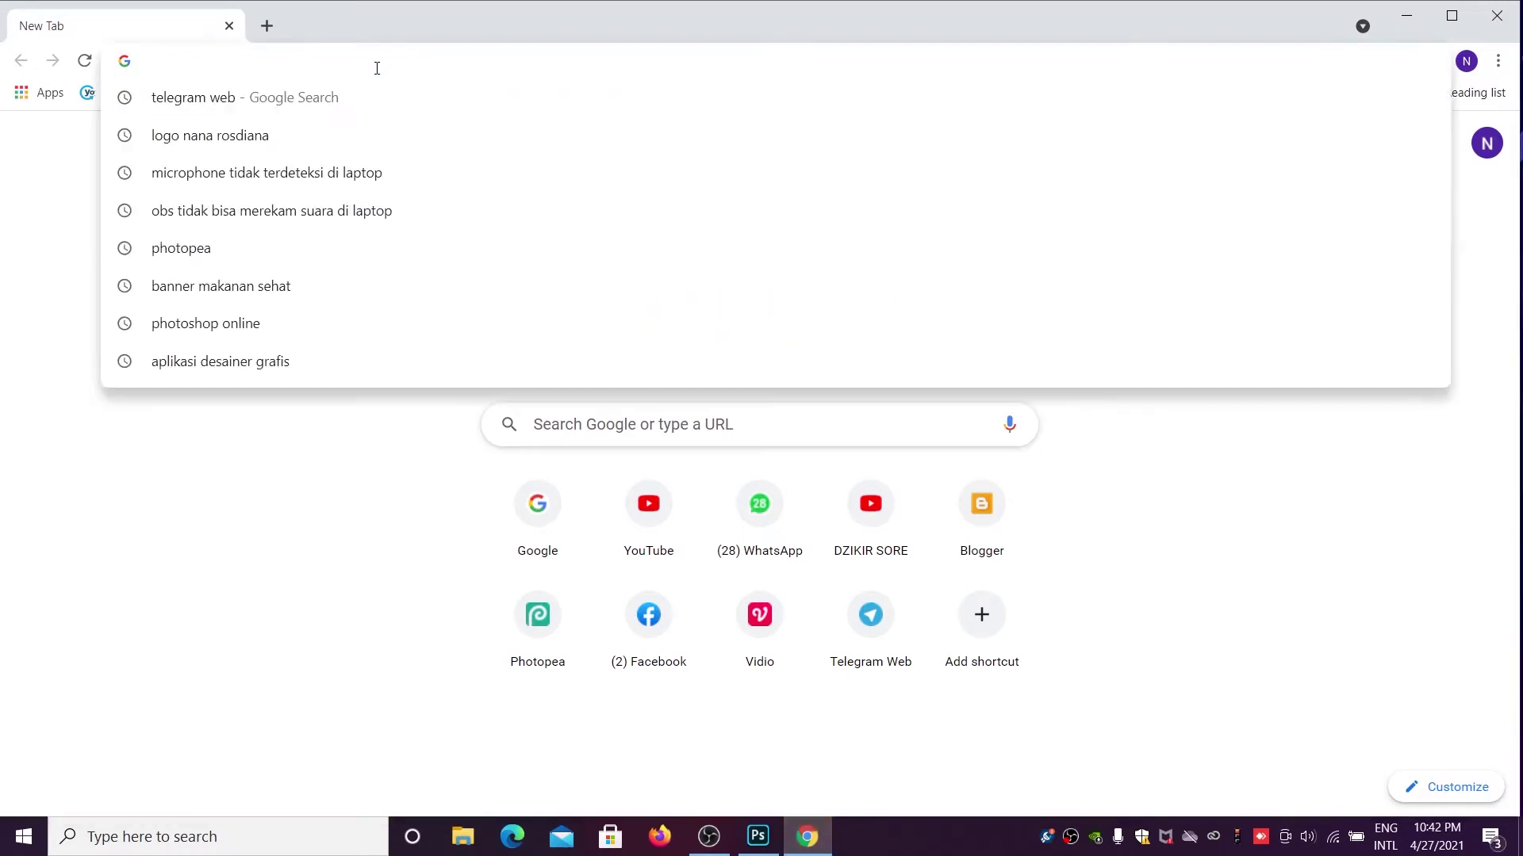
type("p")
type("h")
type("otopea")
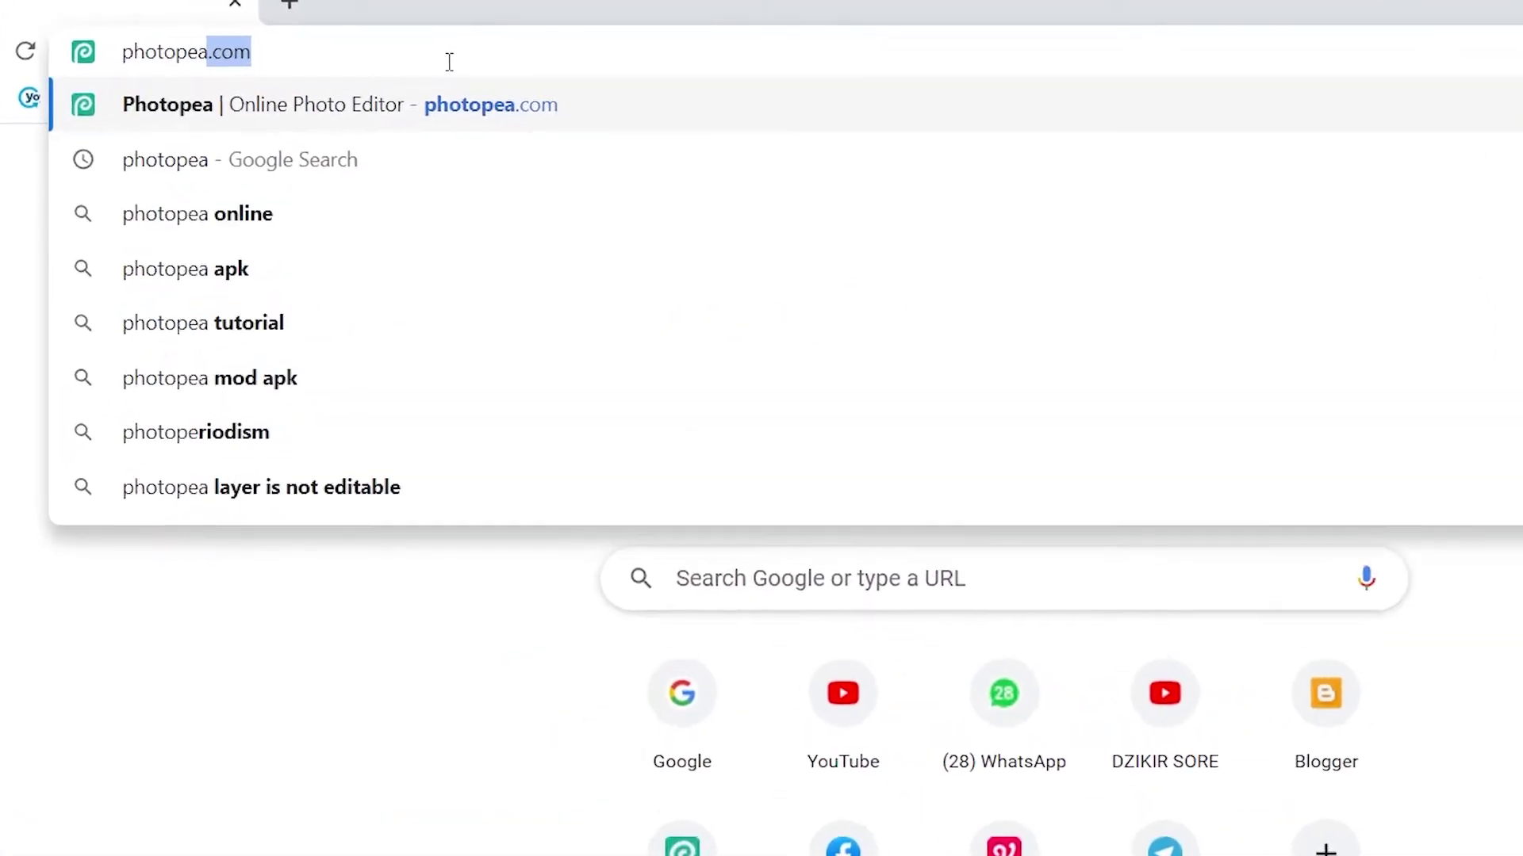
type(".com")
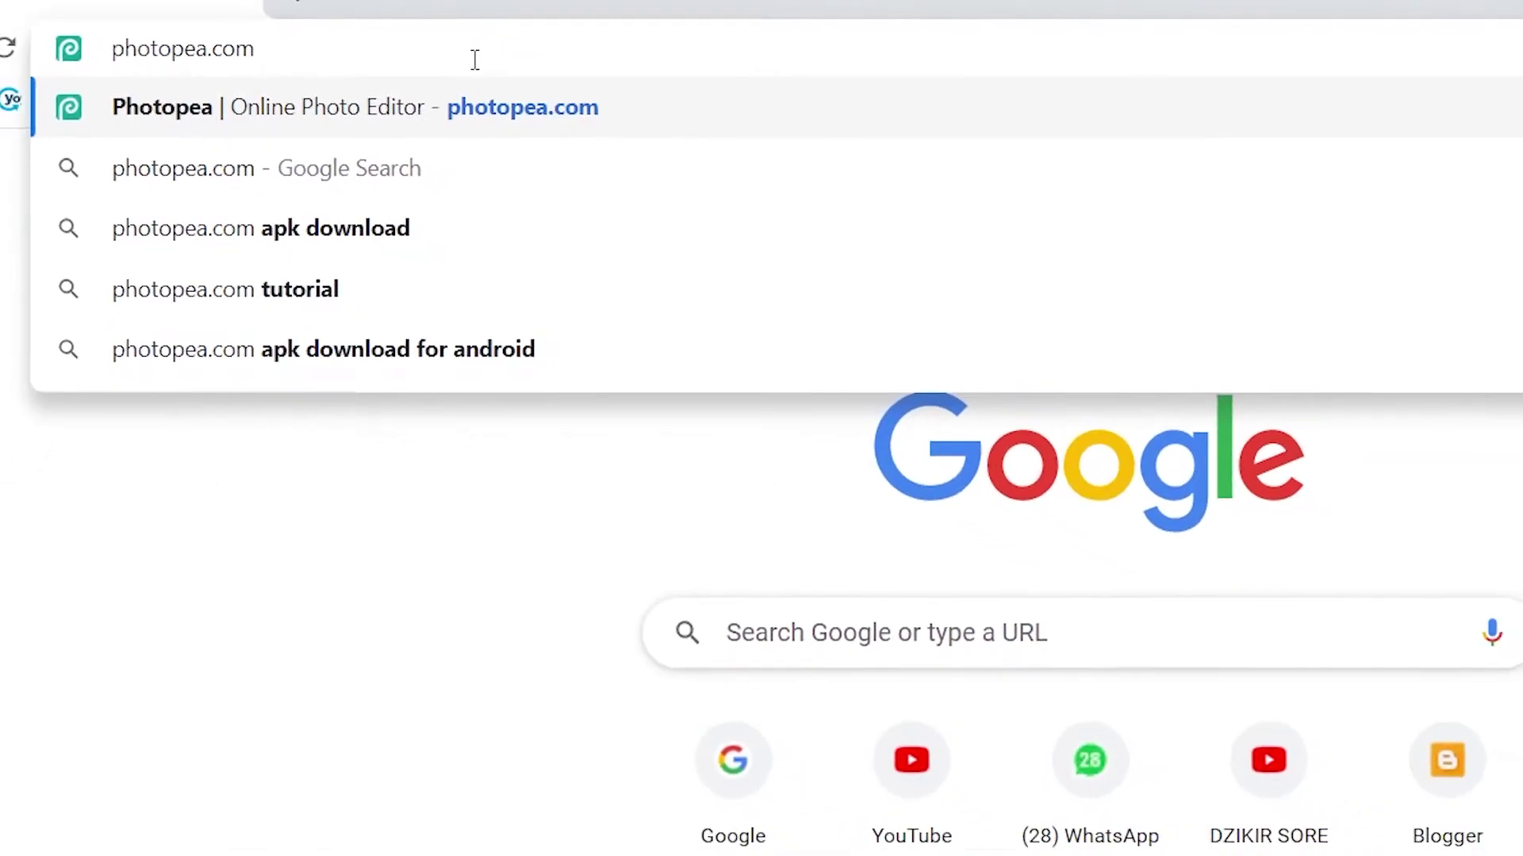
key("Return")
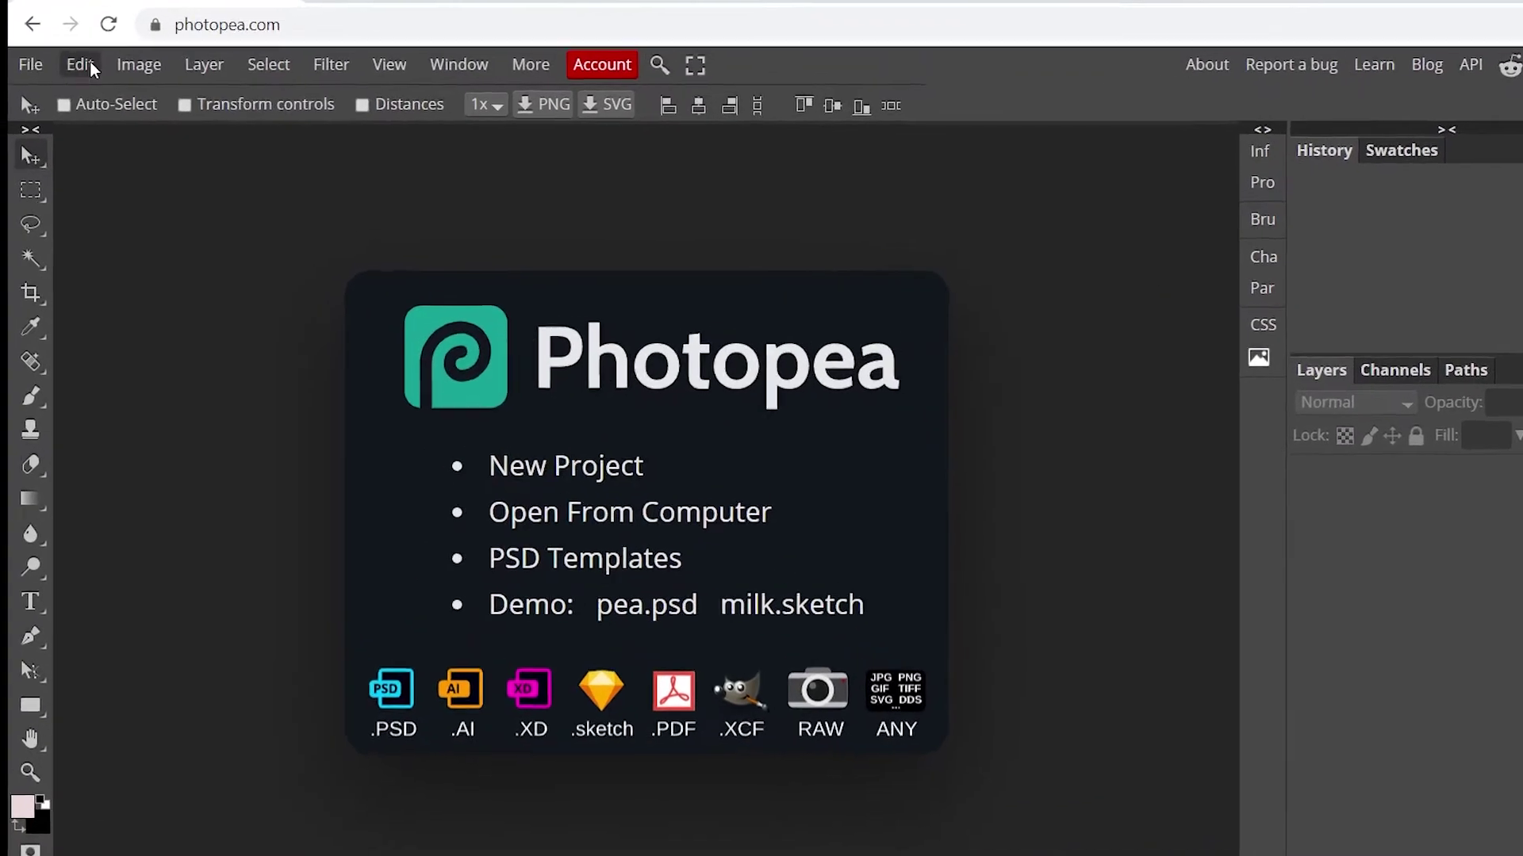
left_click(22, 93)
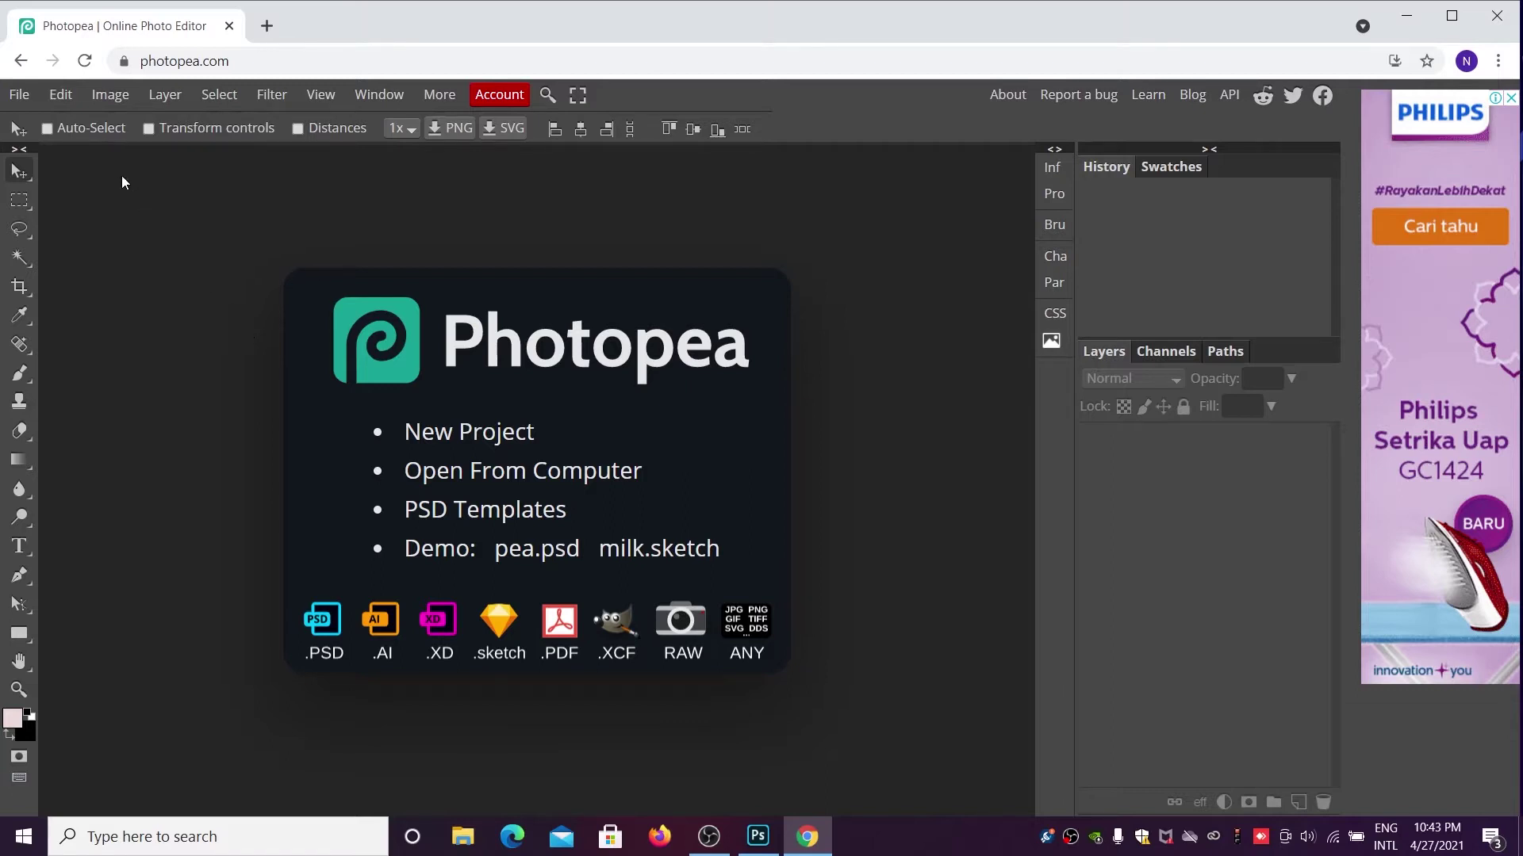
- Start a new 1280 × 720 px, 72 DPI project named 'Banner Health Food'
left_click(17, 95)
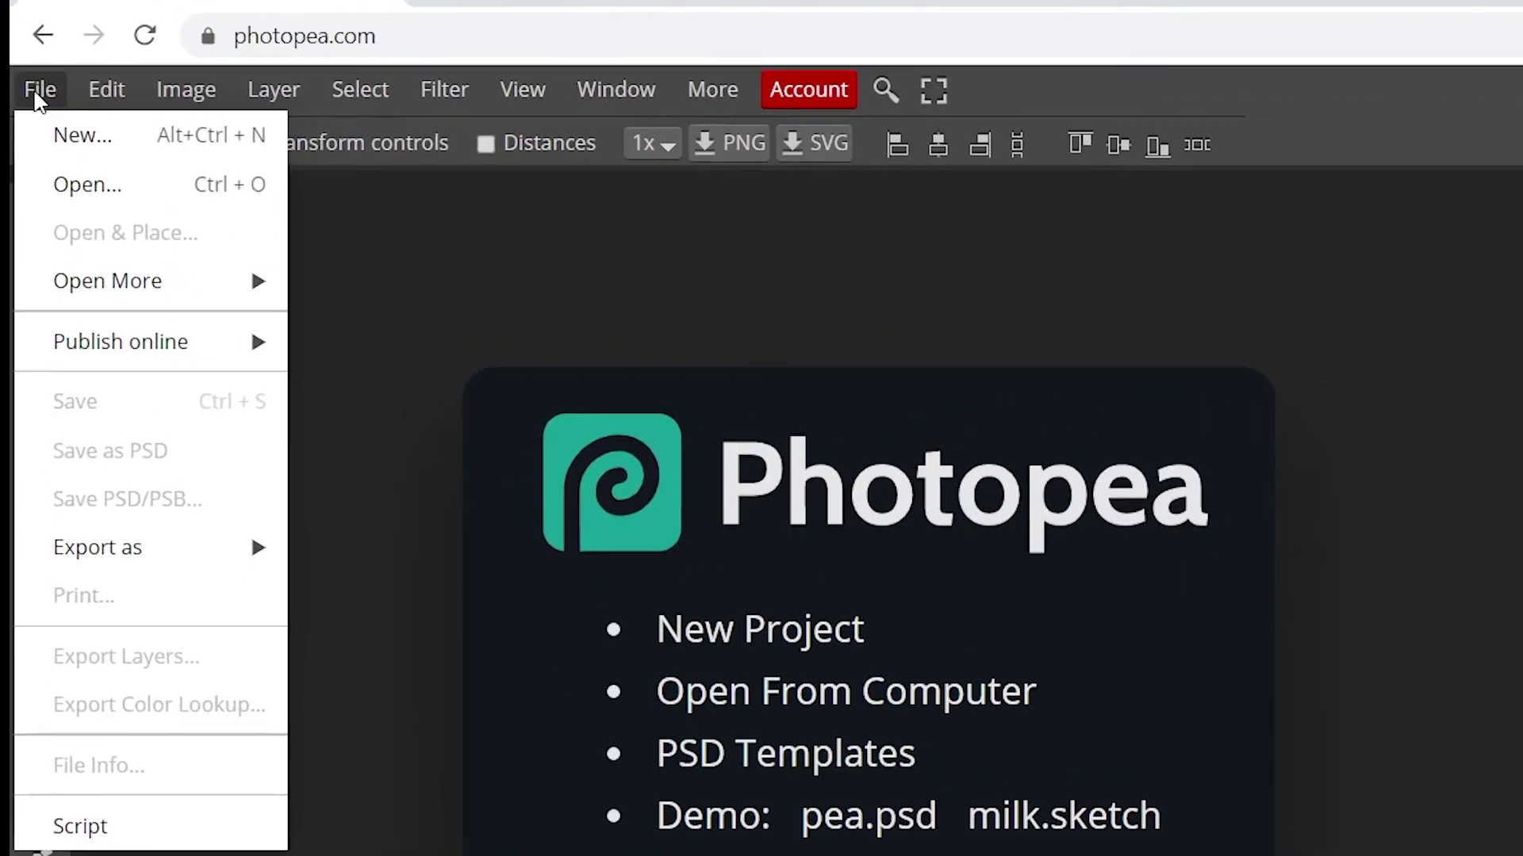
left_click(62, 135)
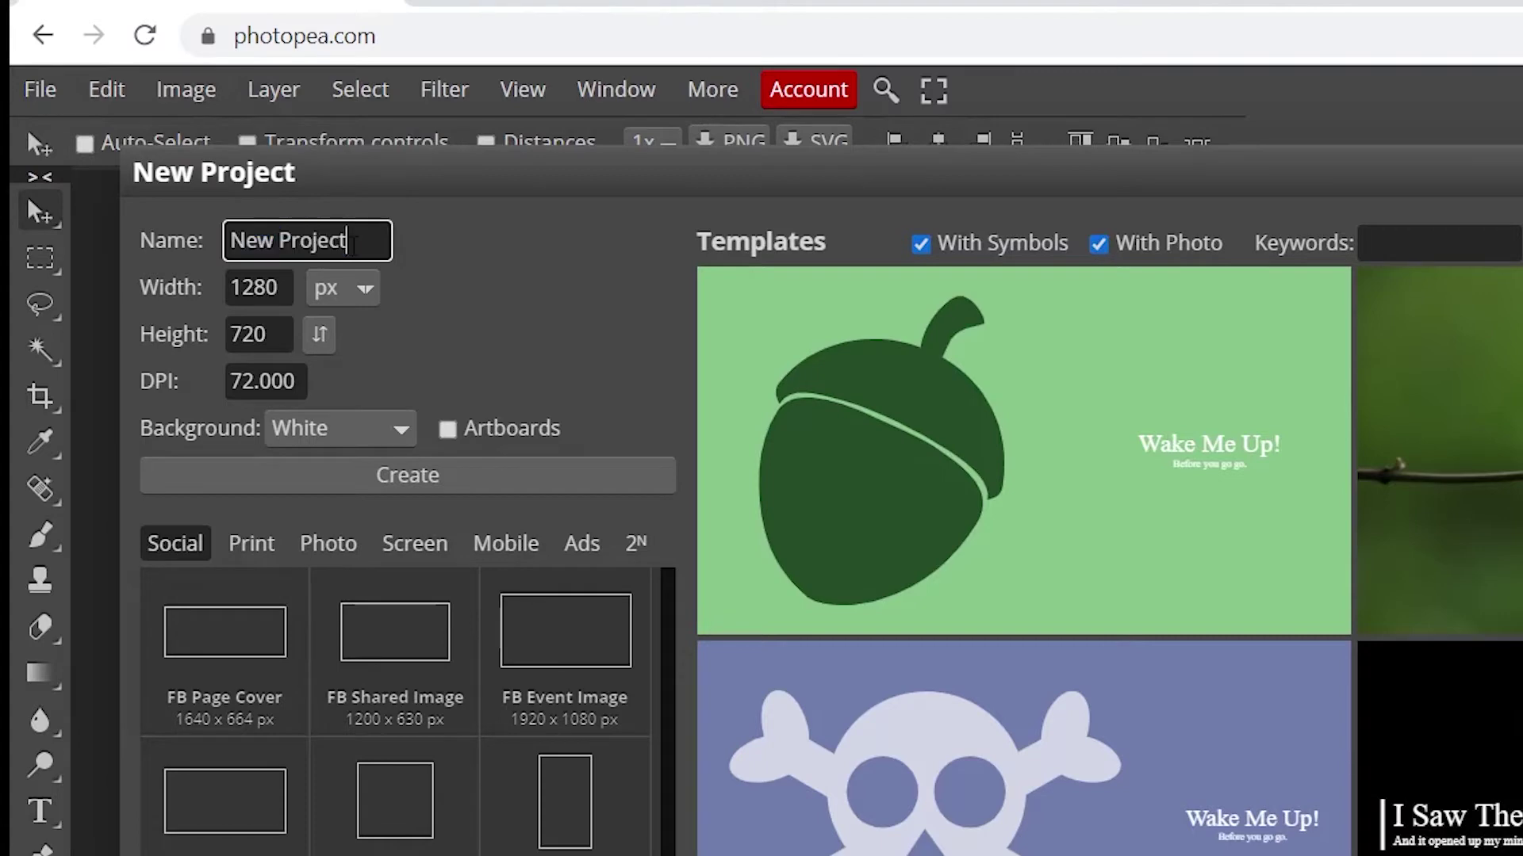
left_click_drag(349, 240, 226, 242)
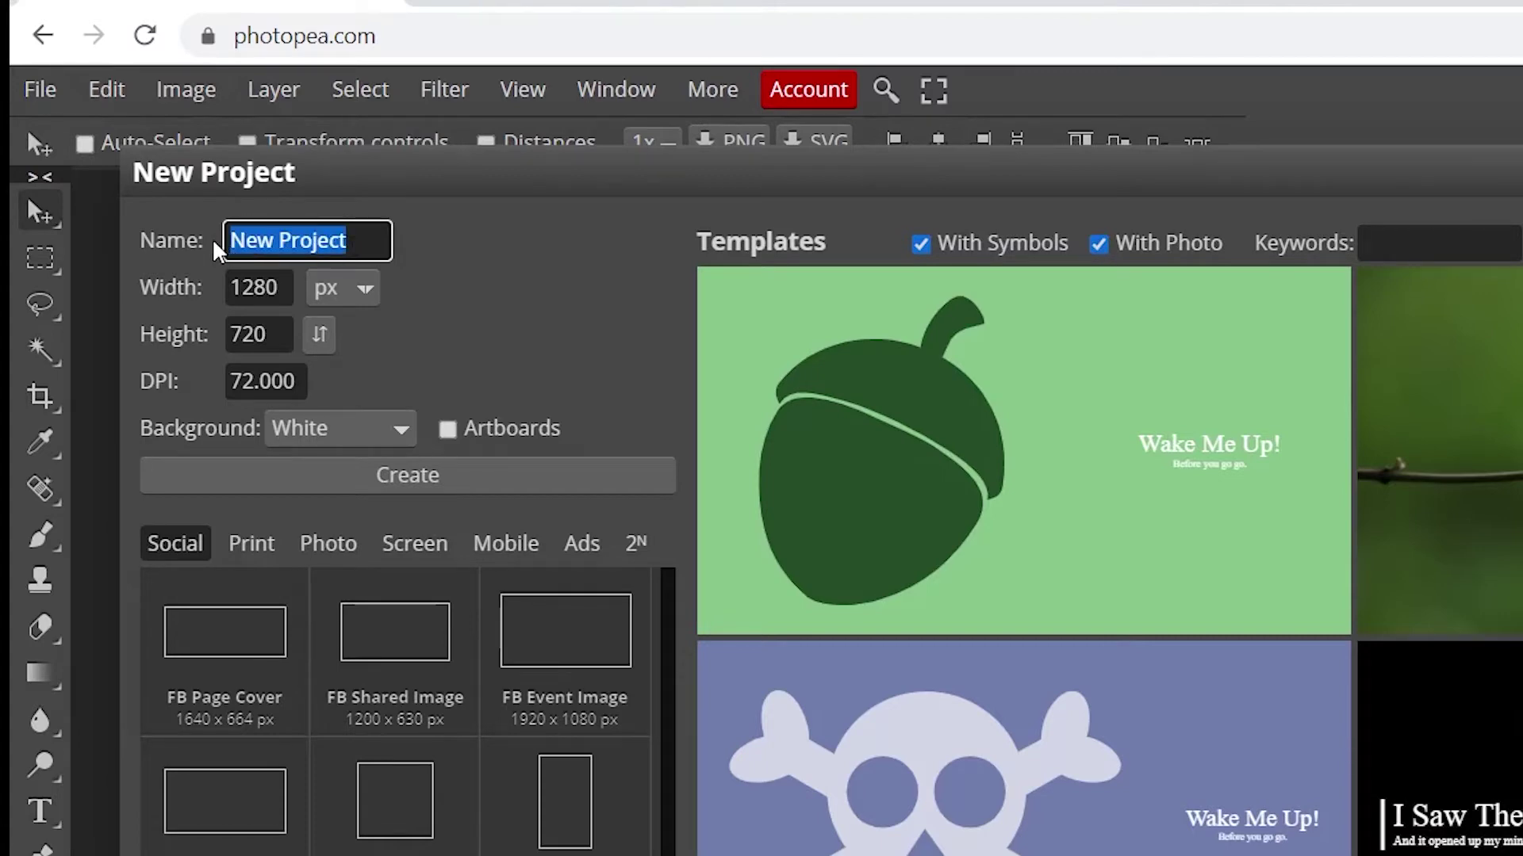
key("BackSpace")
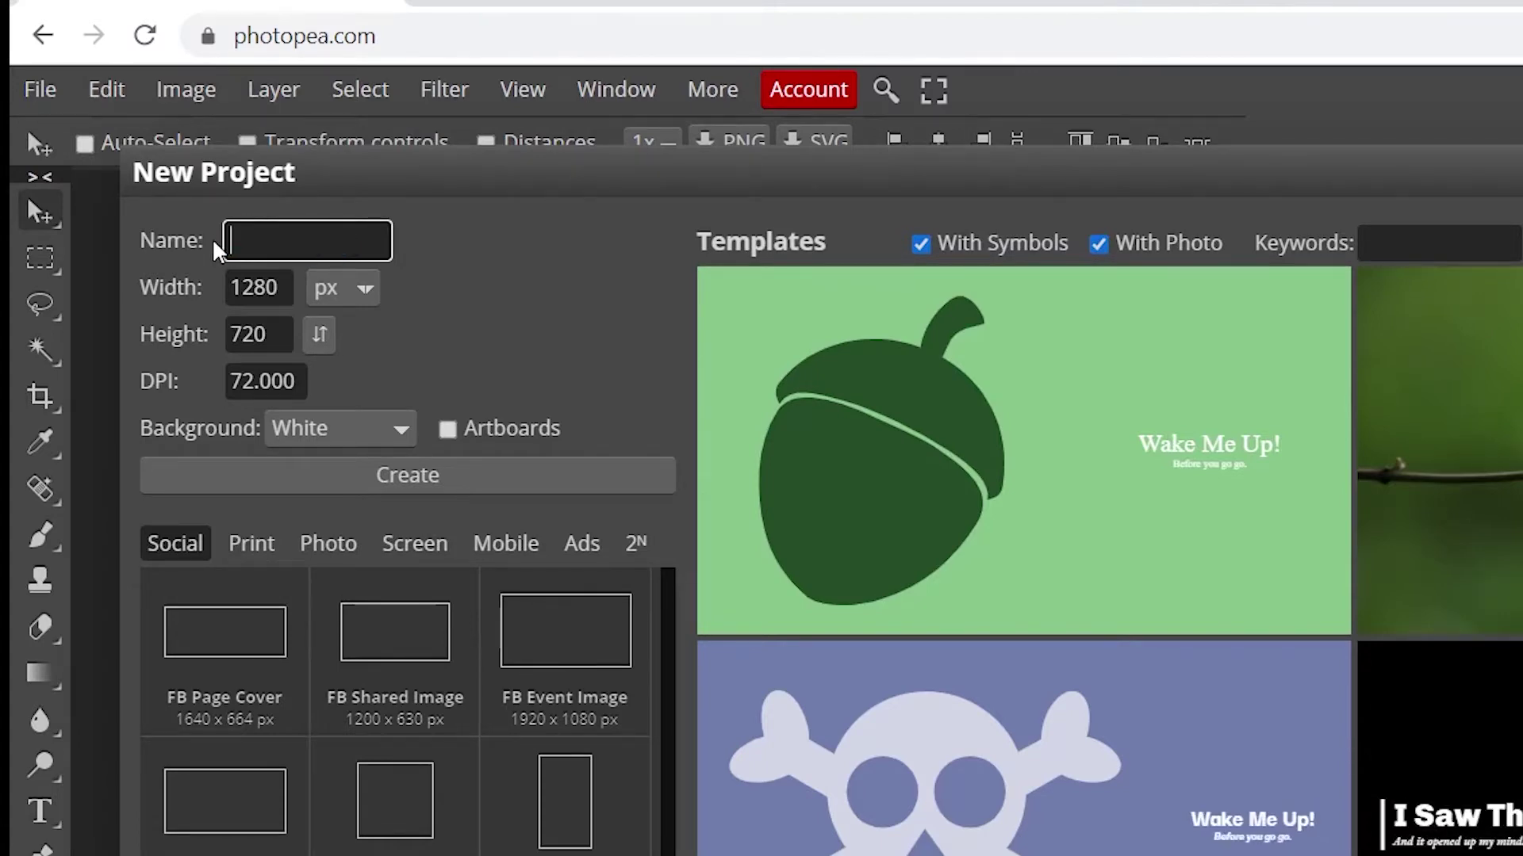
type("Bann")
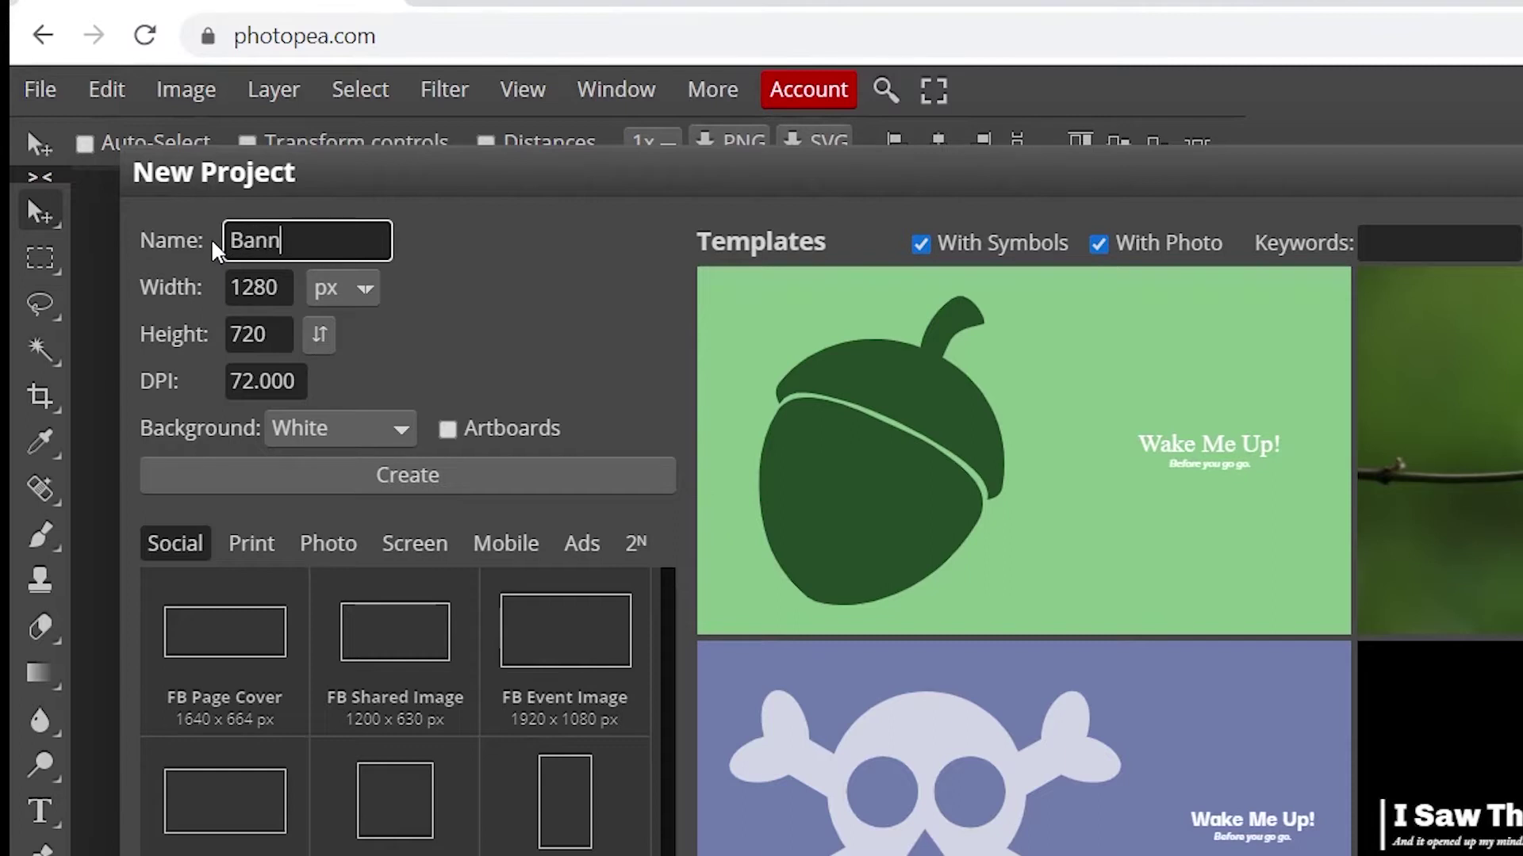
type("er Hea")
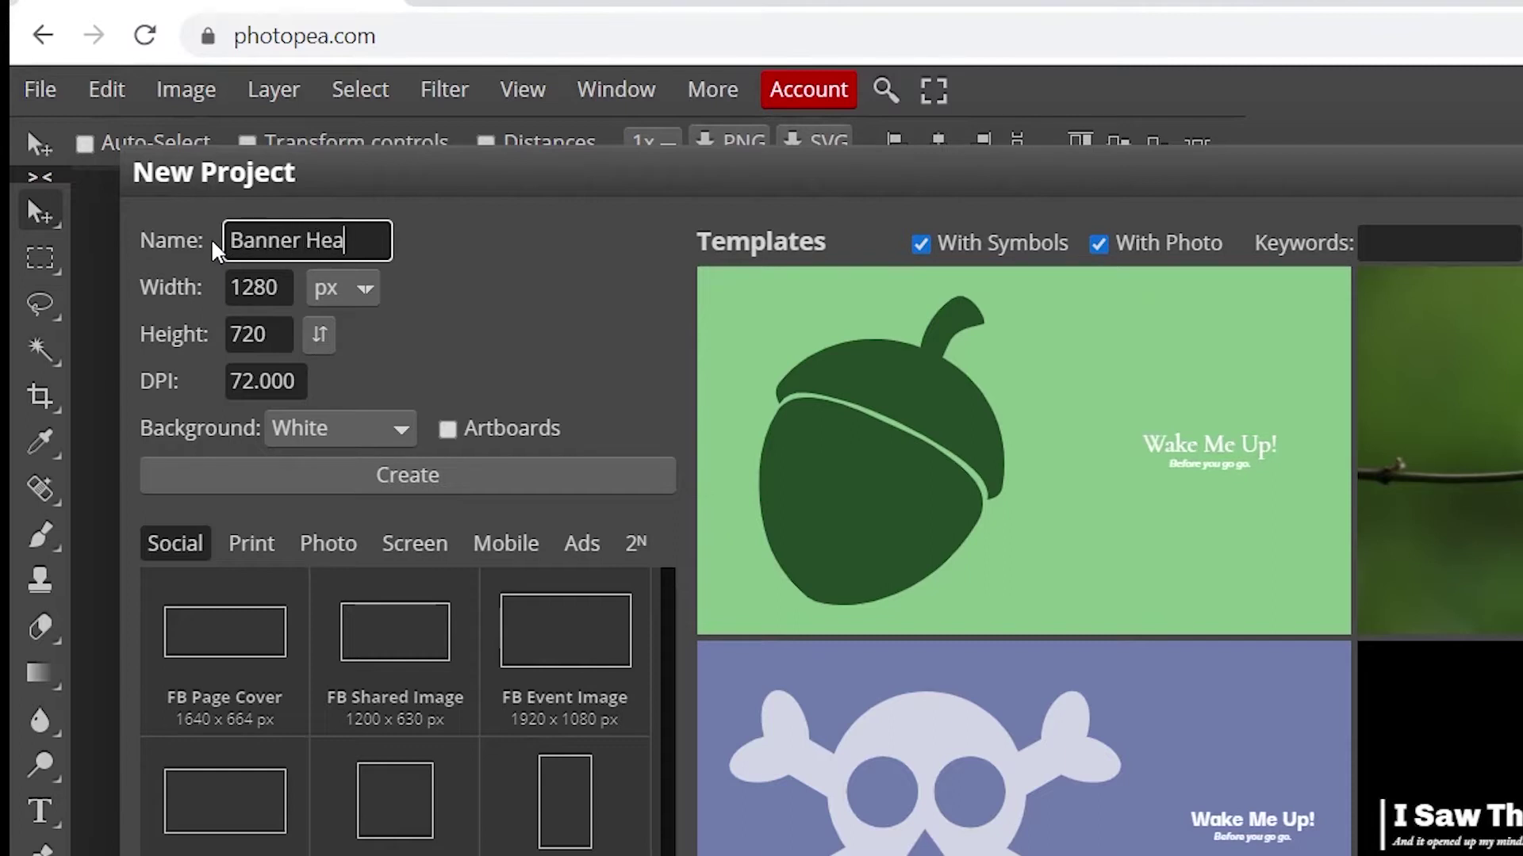
type("lth ")
type("Food")
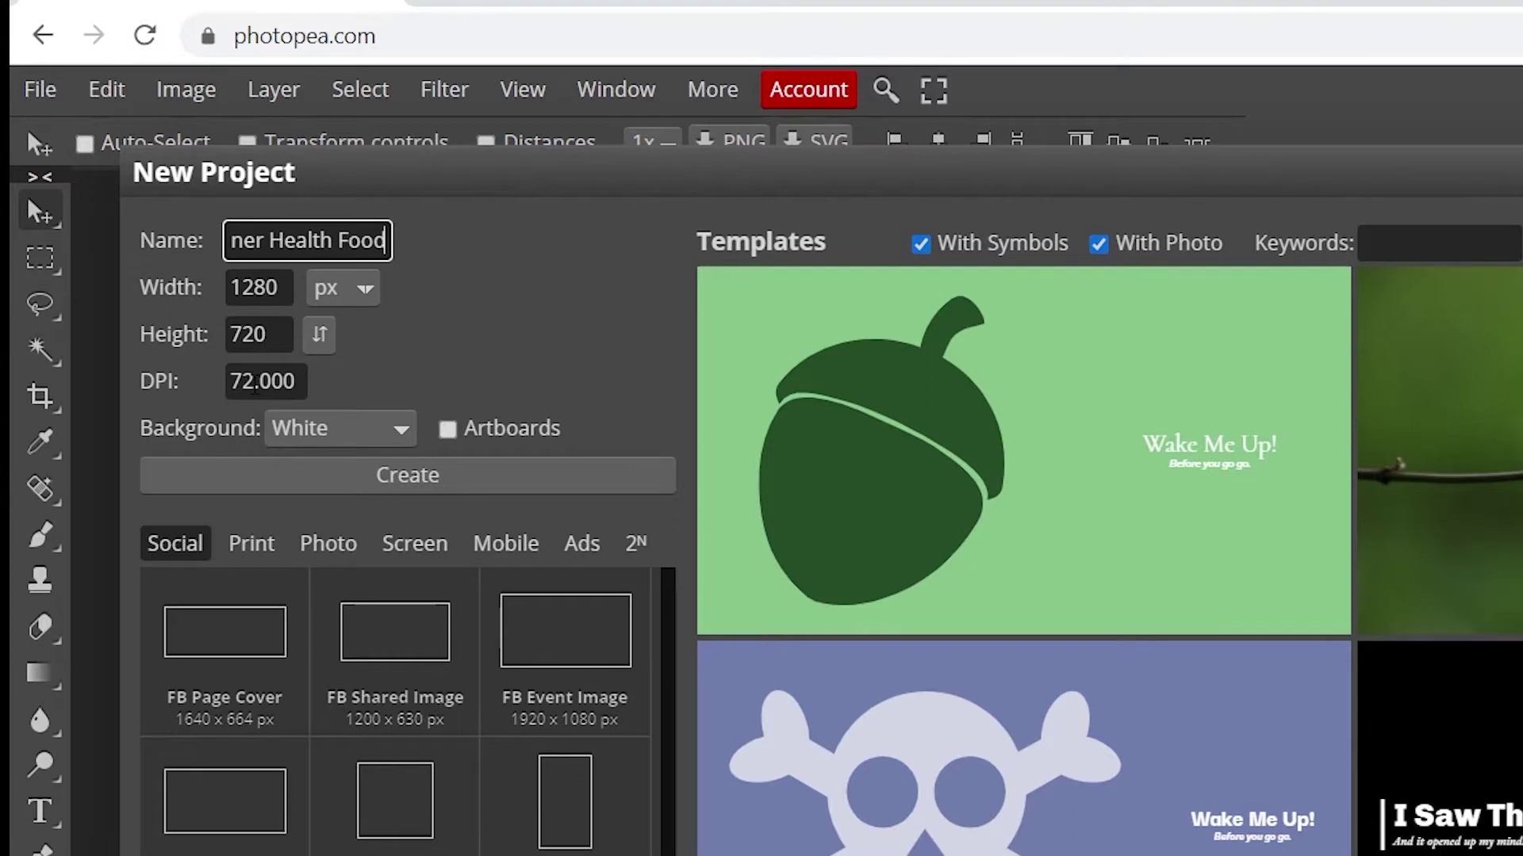
left_click(255, 385)
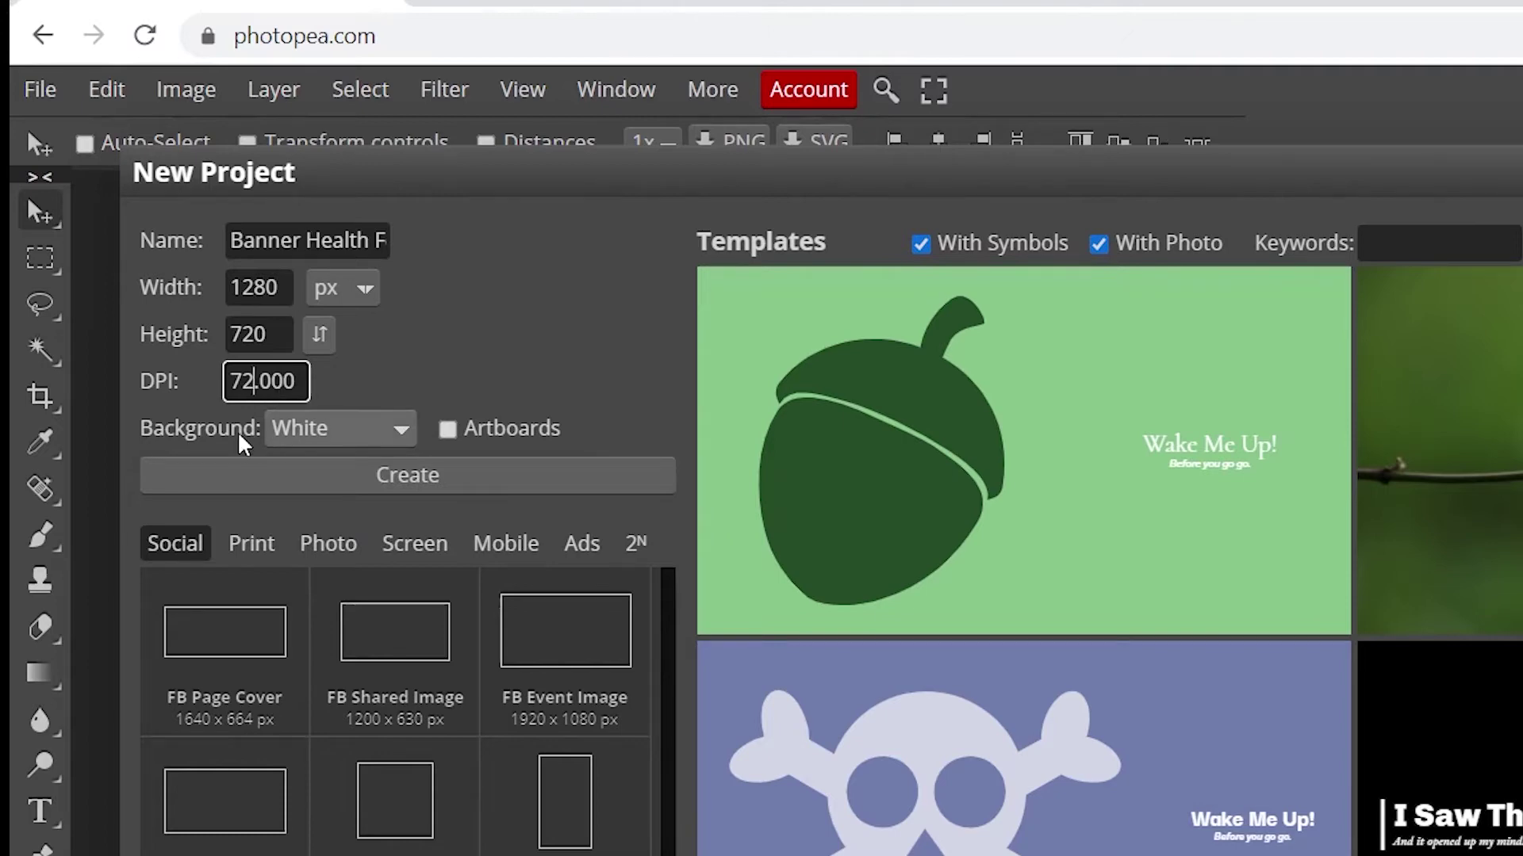
left_click(381, 434)
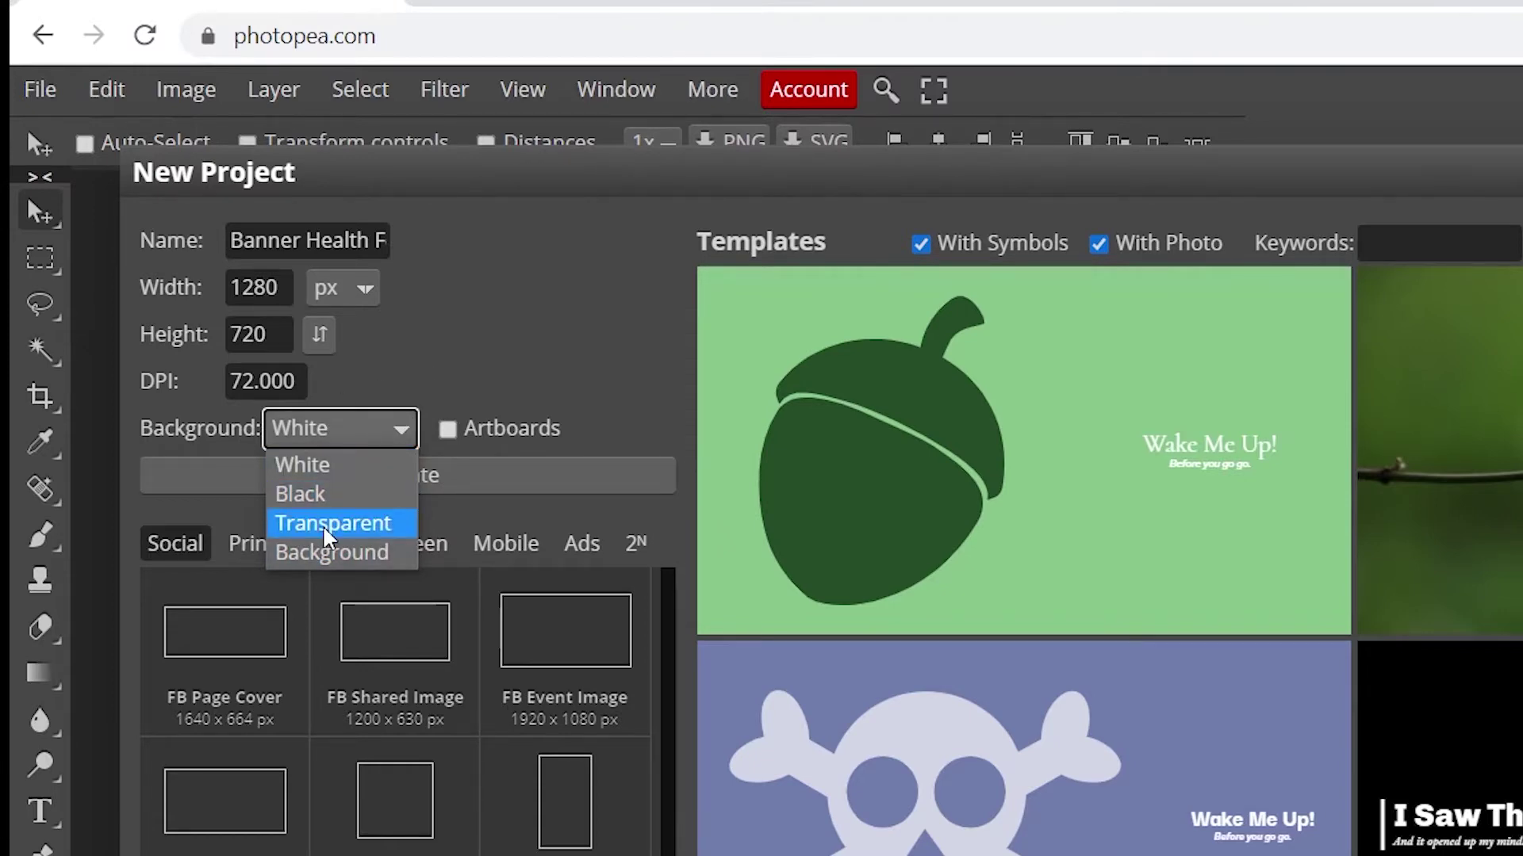
- Set the background to Transparent, then browse the Print, Photo, Screen, Mobile, Ads and Social presets
left_click(327, 527)
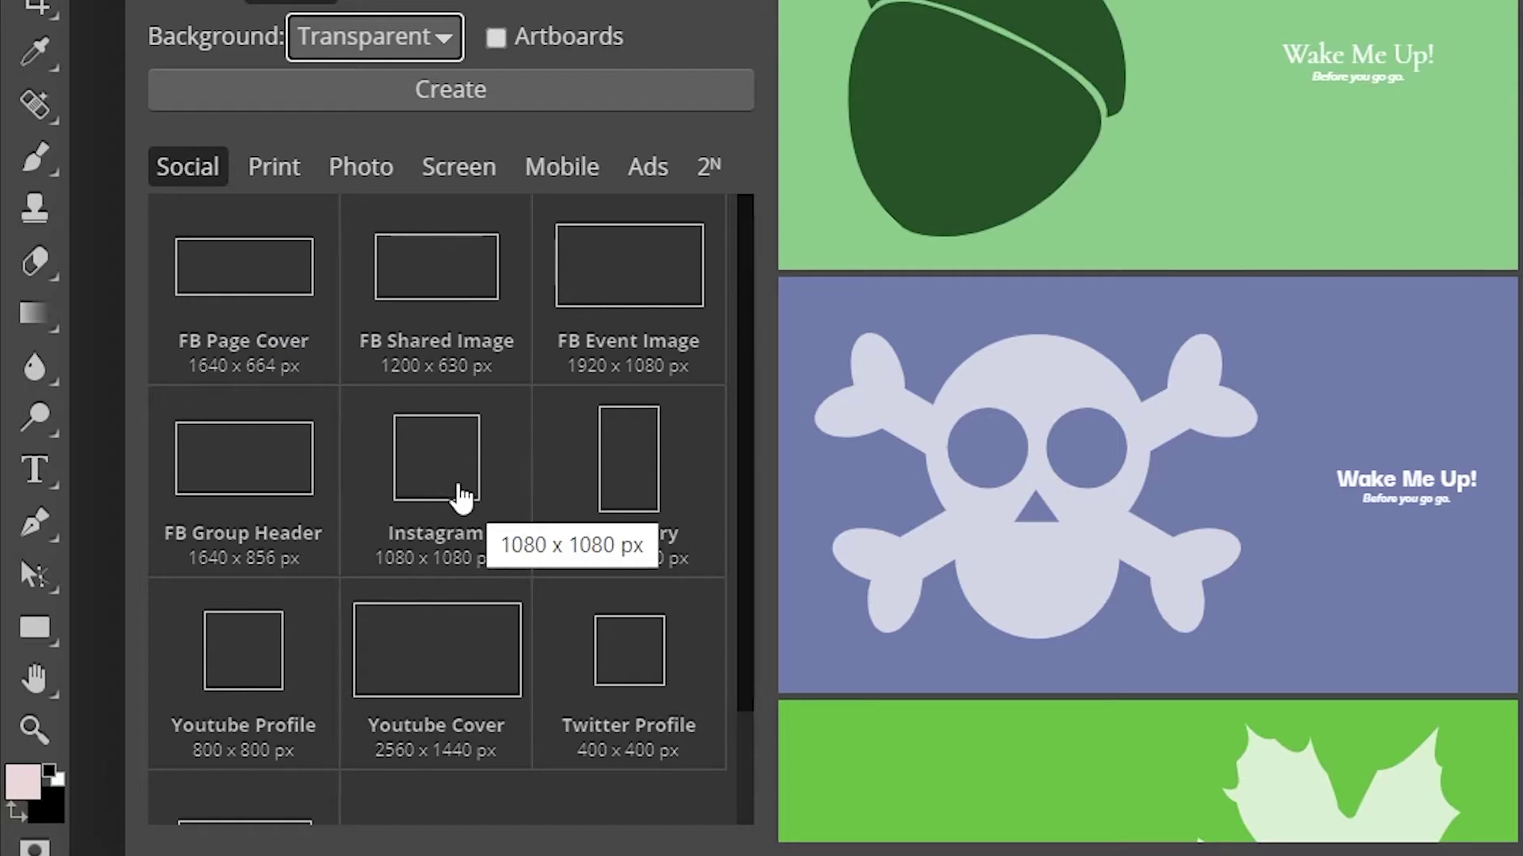
scroll(461, 498, "down", 2)
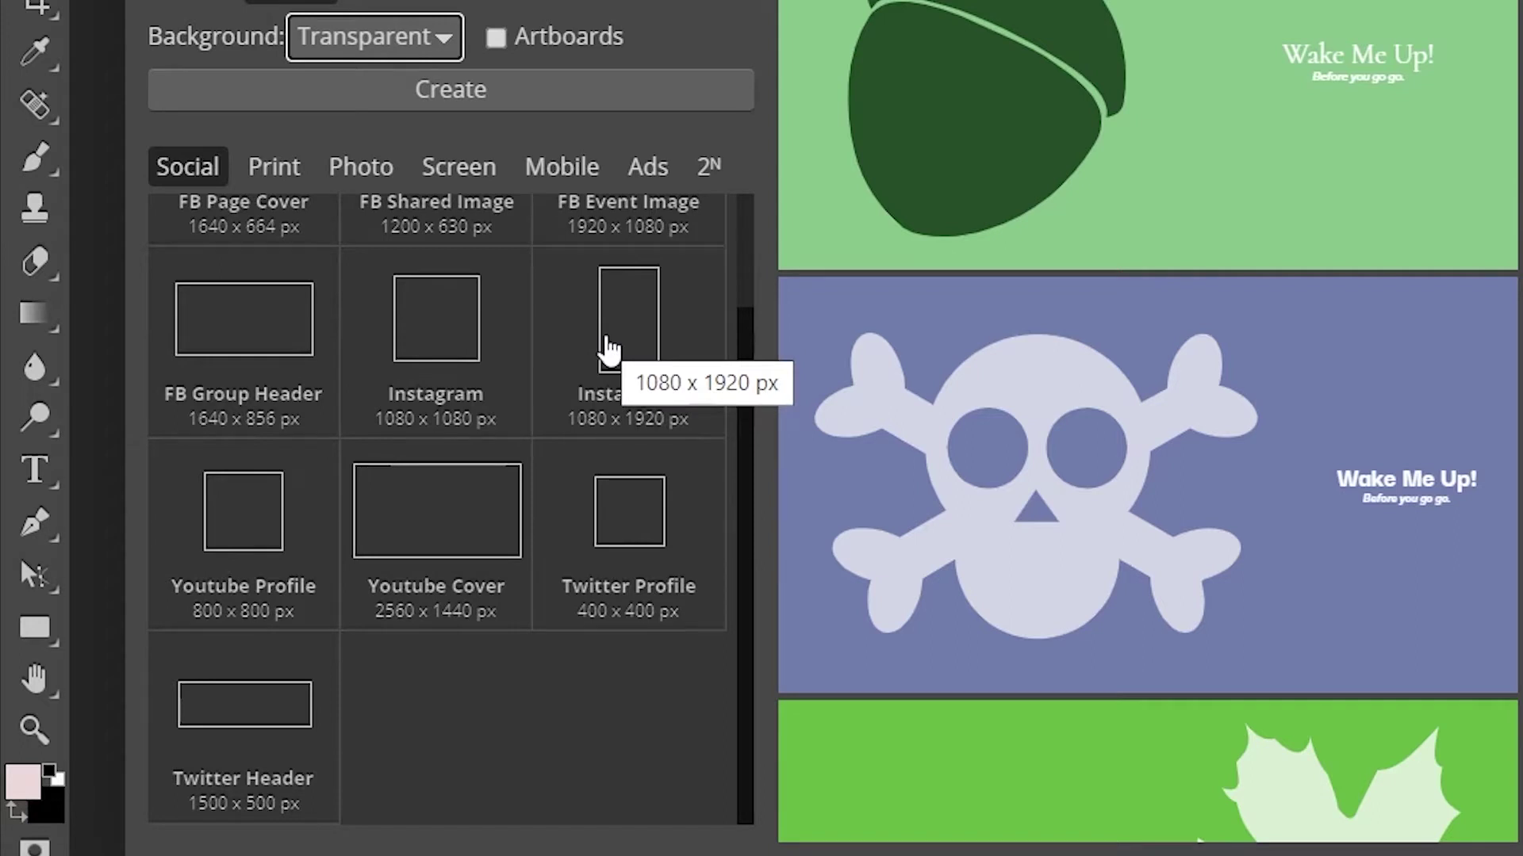
left_click(269, 169)
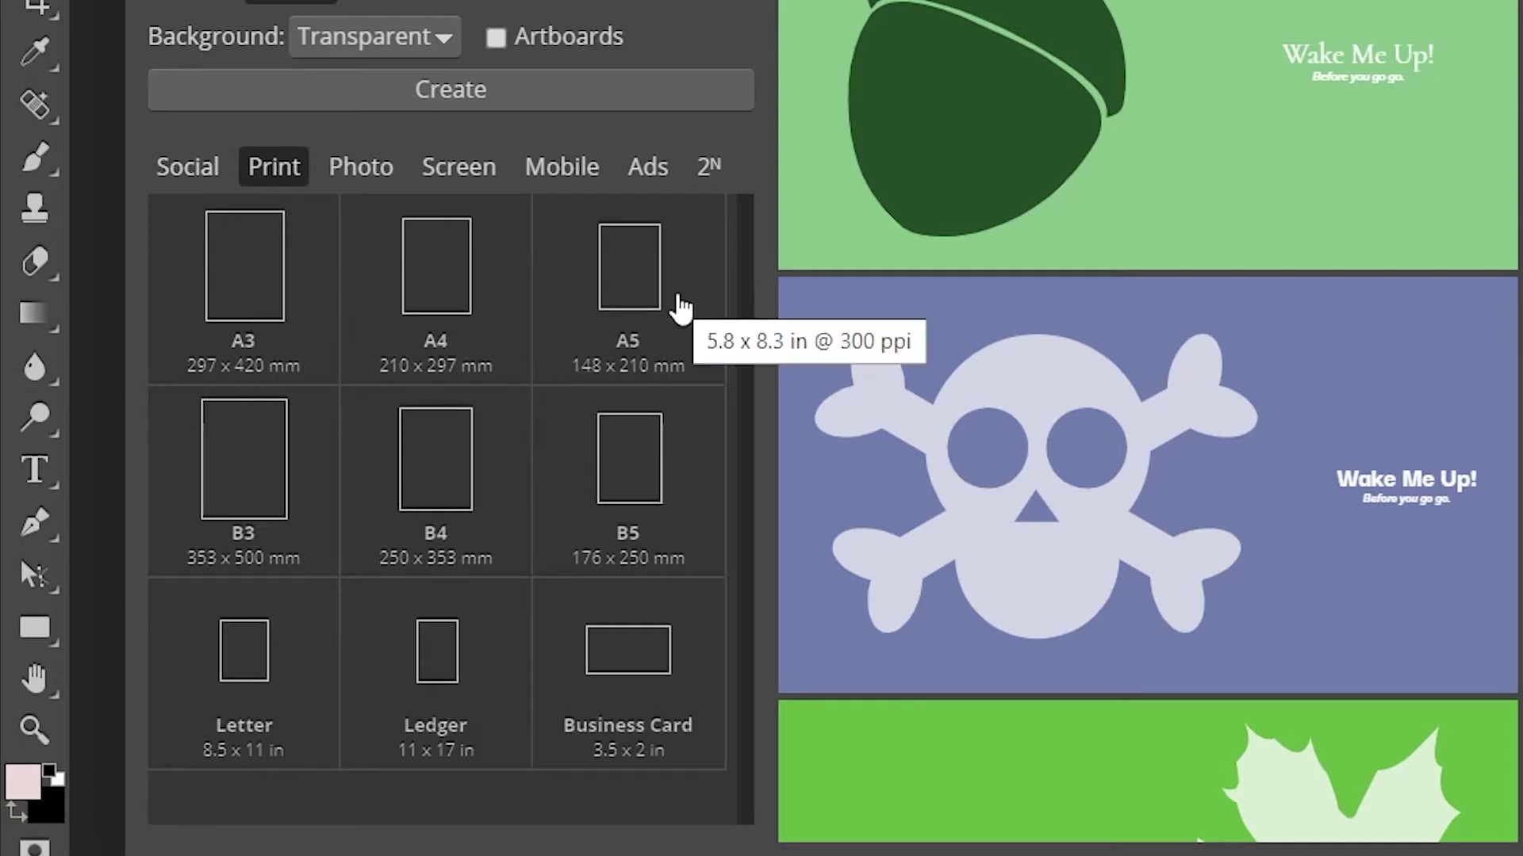
left_click(370, 168)
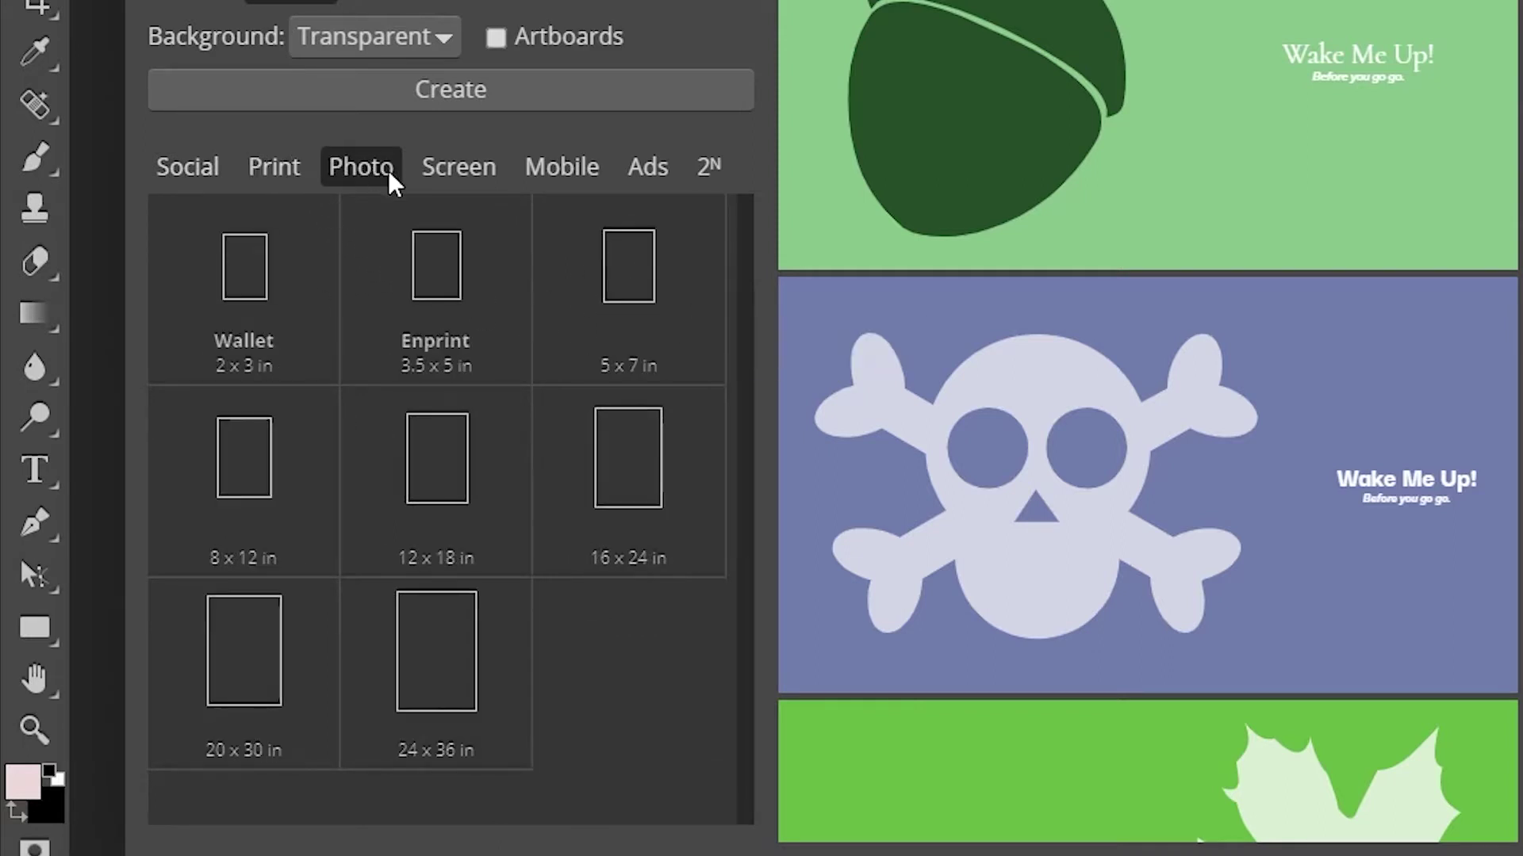
left_click(467, 176)
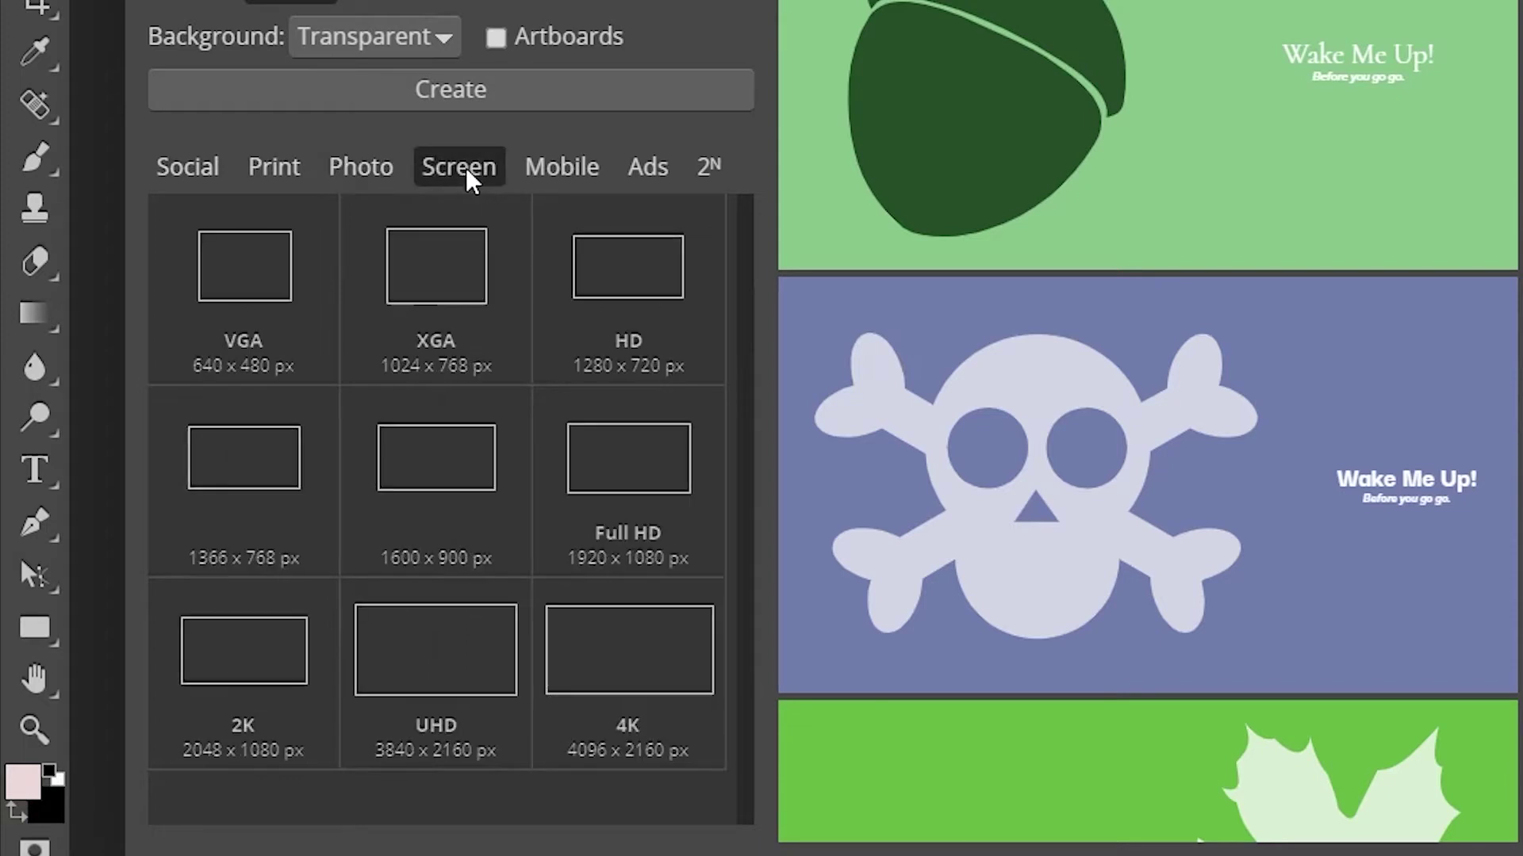
left_click(590, 181)
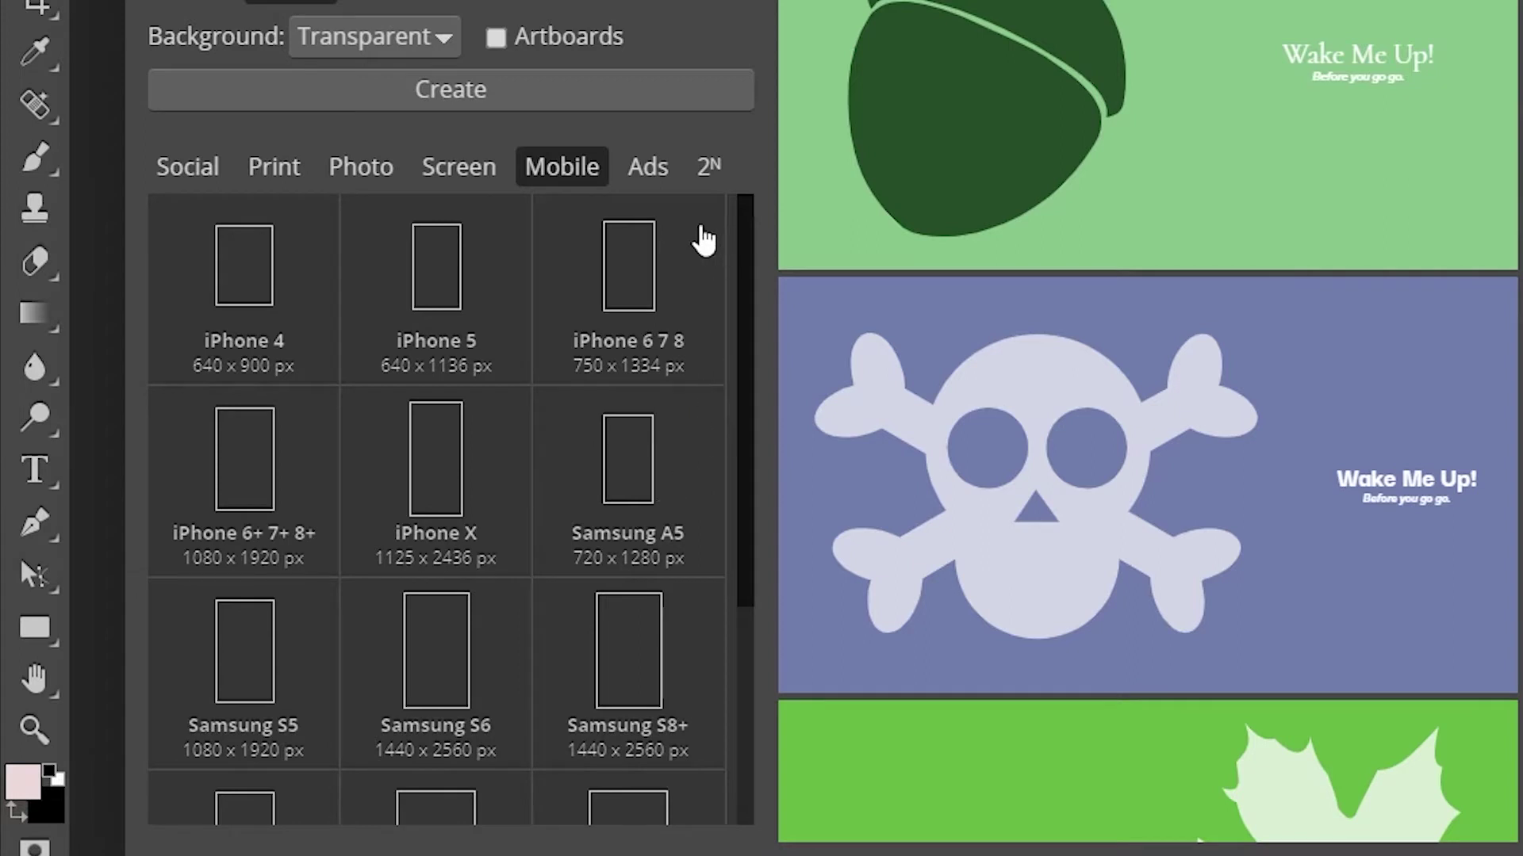
left_click(641, 163)
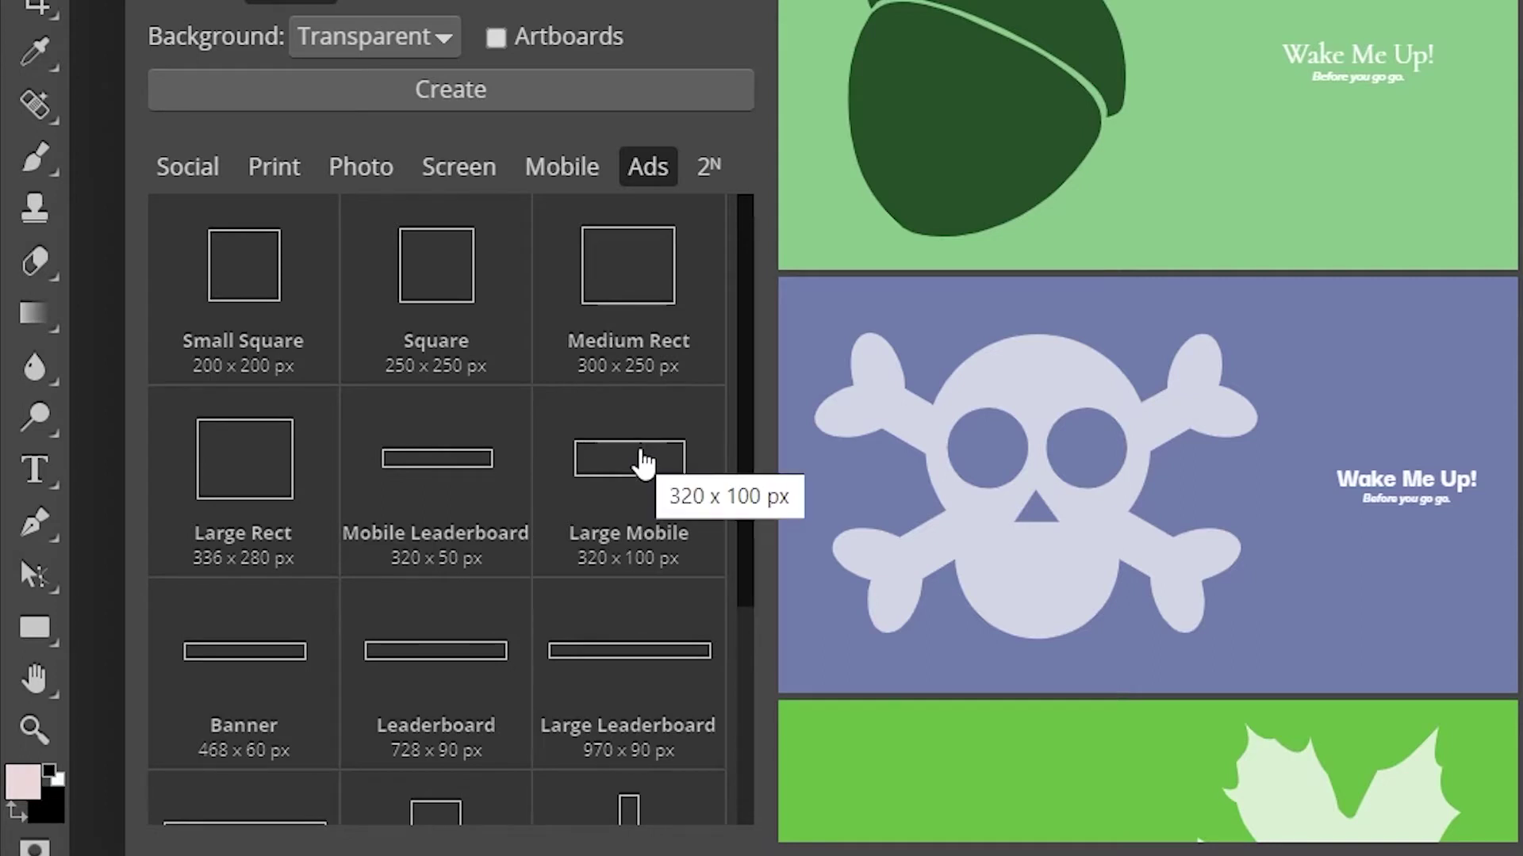
scroll(571, 452, "down", 1)
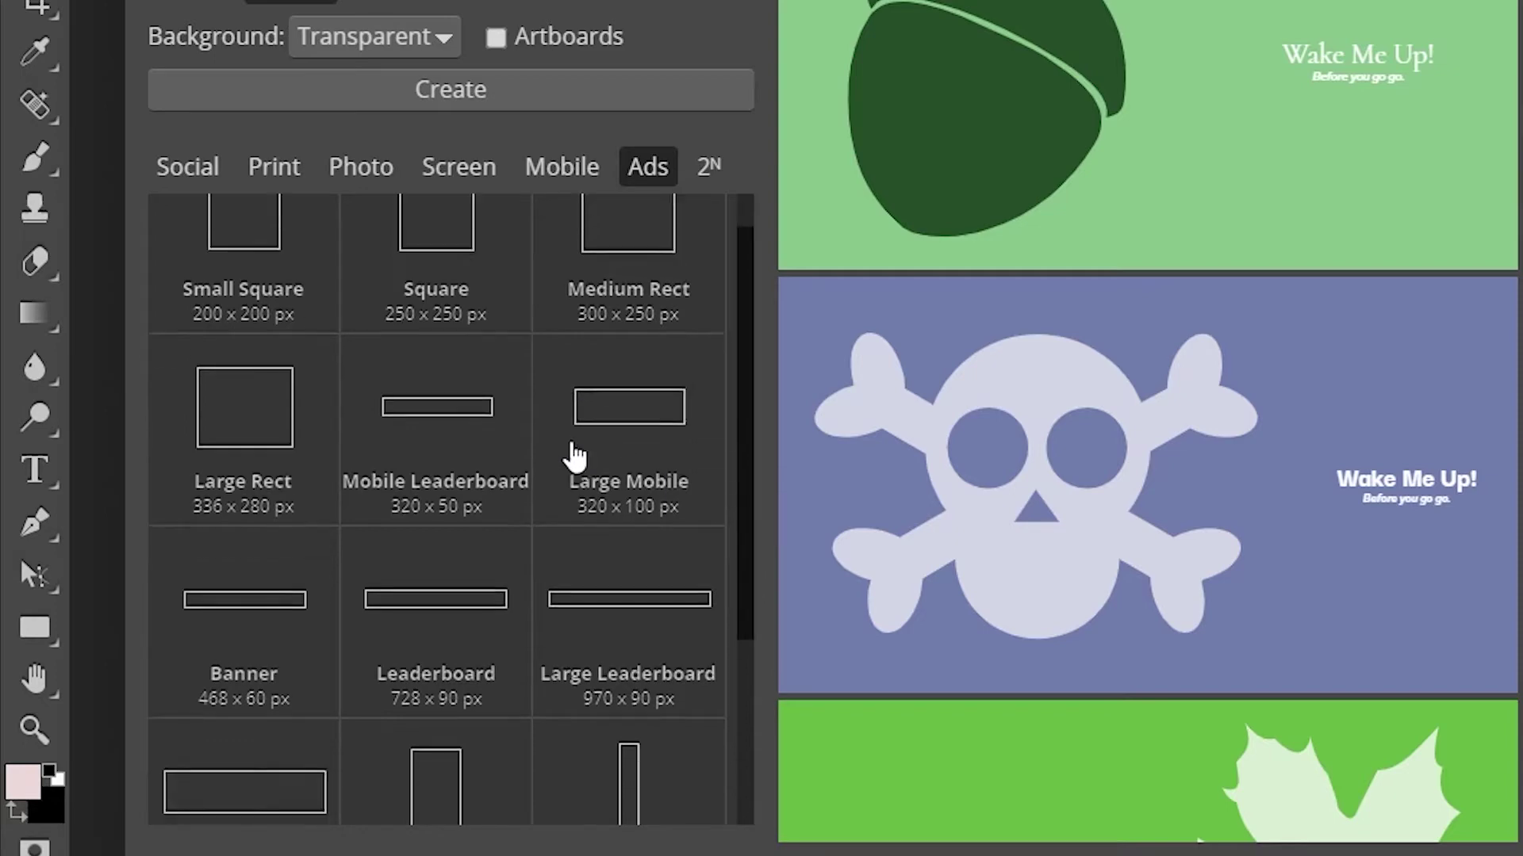
scroll(571, 452, "down", 3)
scroll(571, 452, "up", 4)
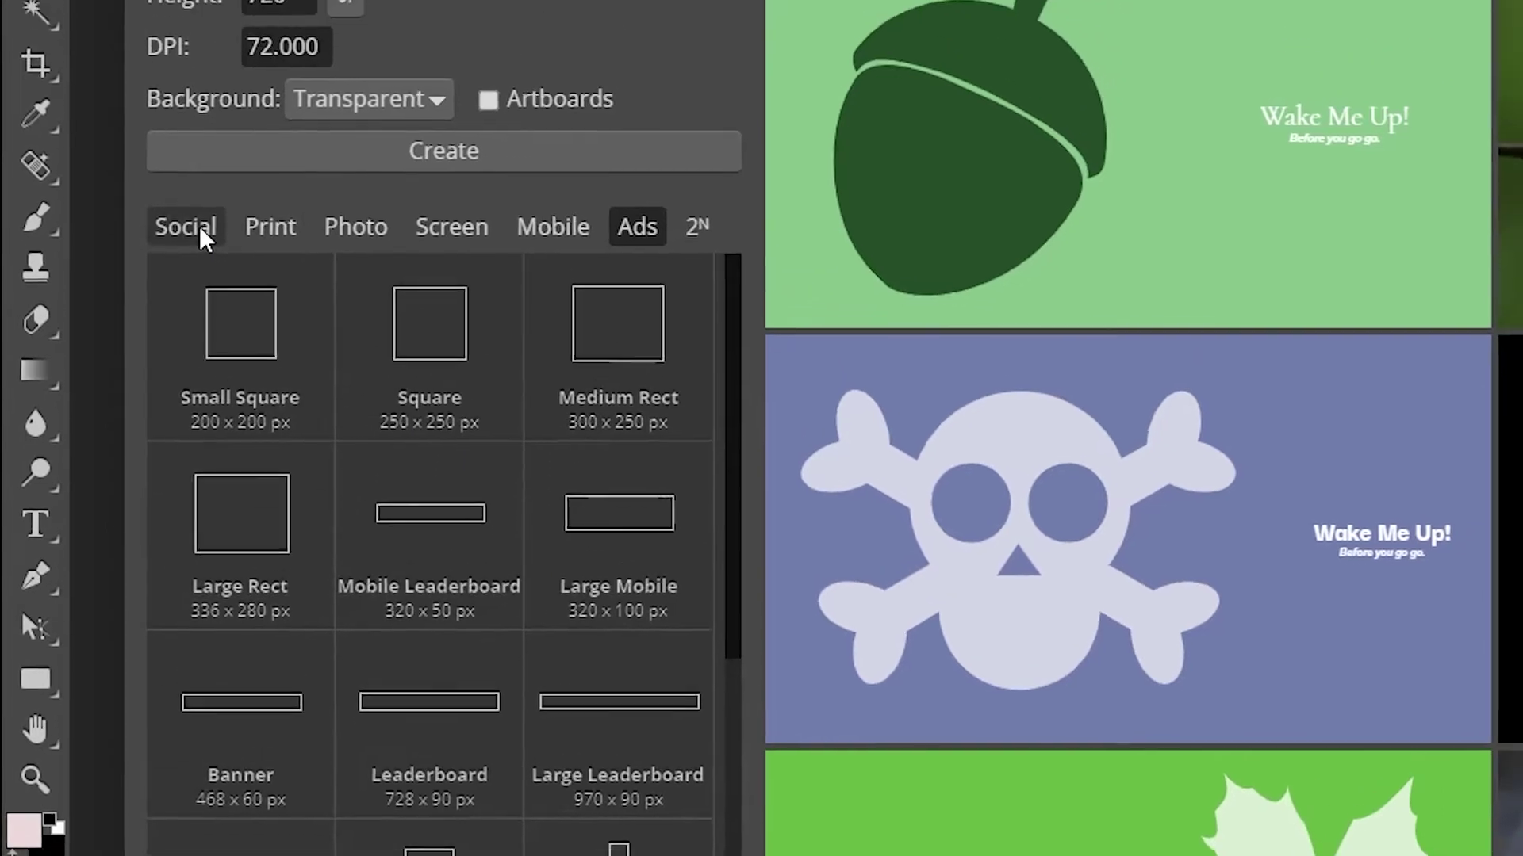
left_click(201, 232)
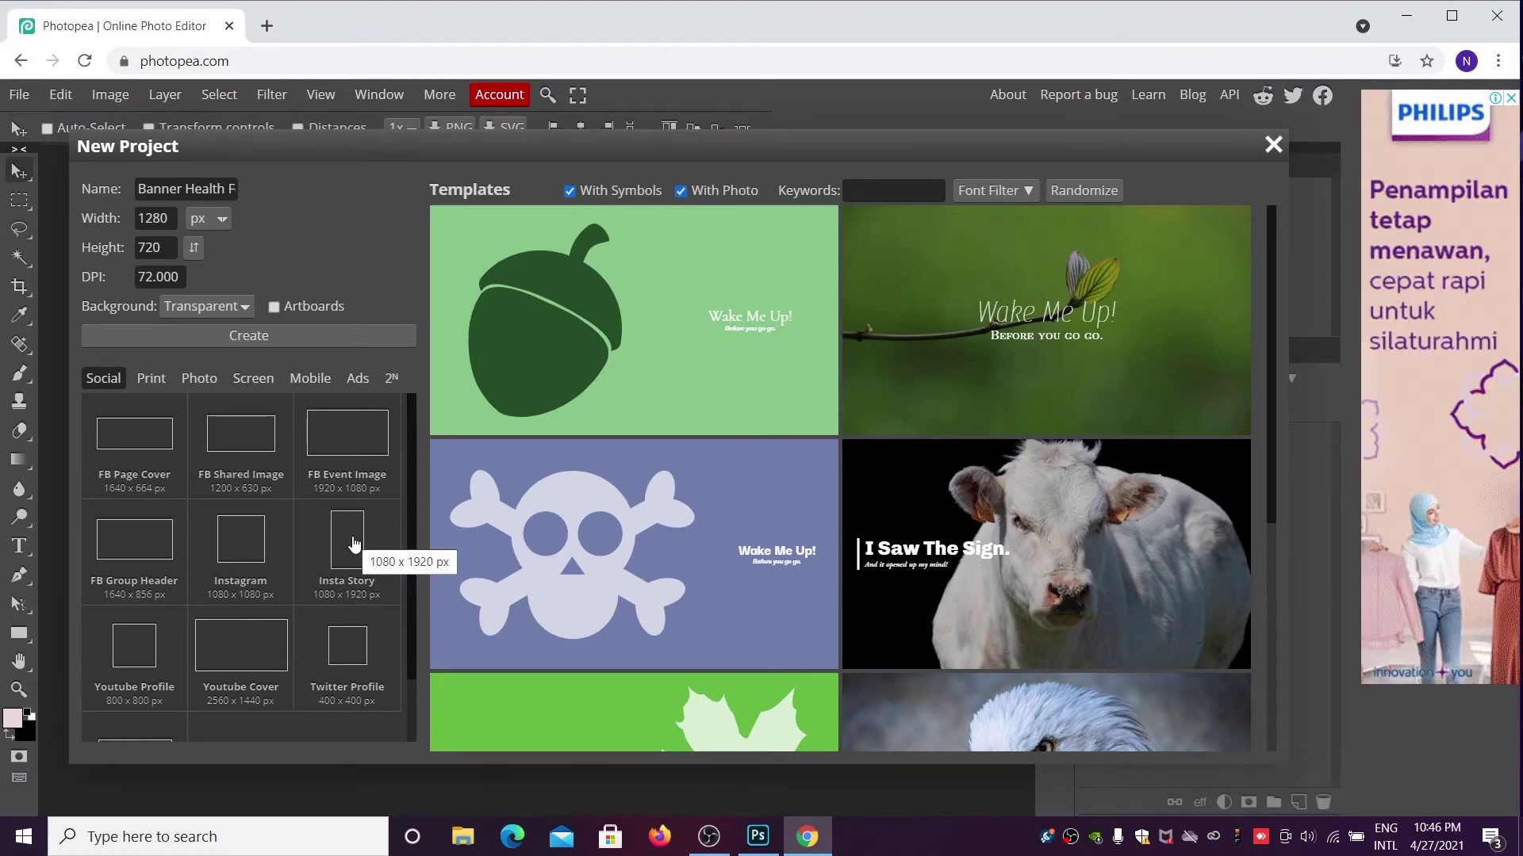
- Create the document with the Social Insta Story preset at 1080 × 1920 px
left_click(354, 544)
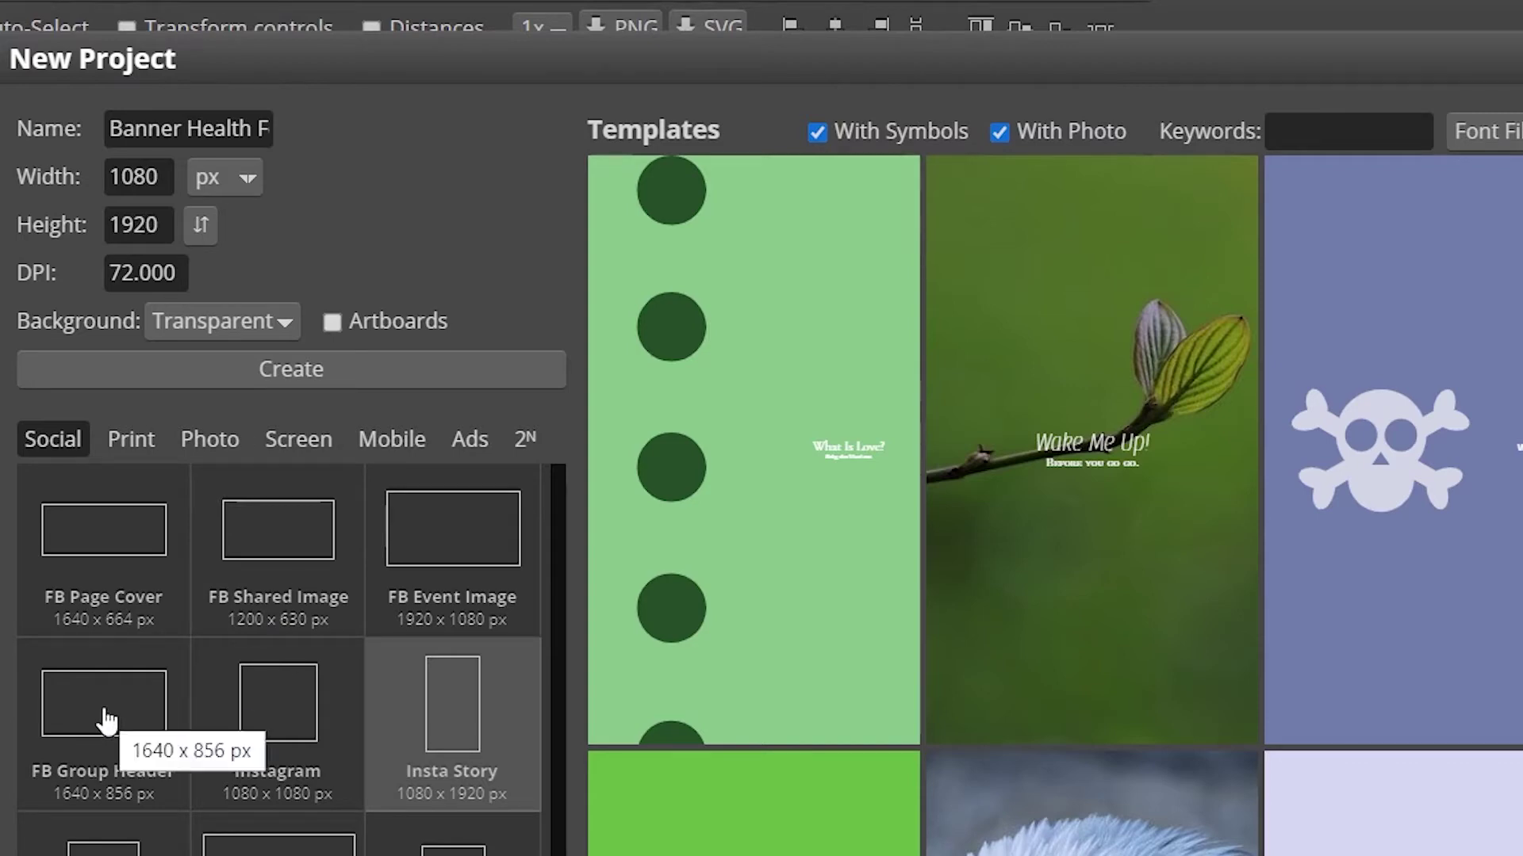
left_click(243, 377)
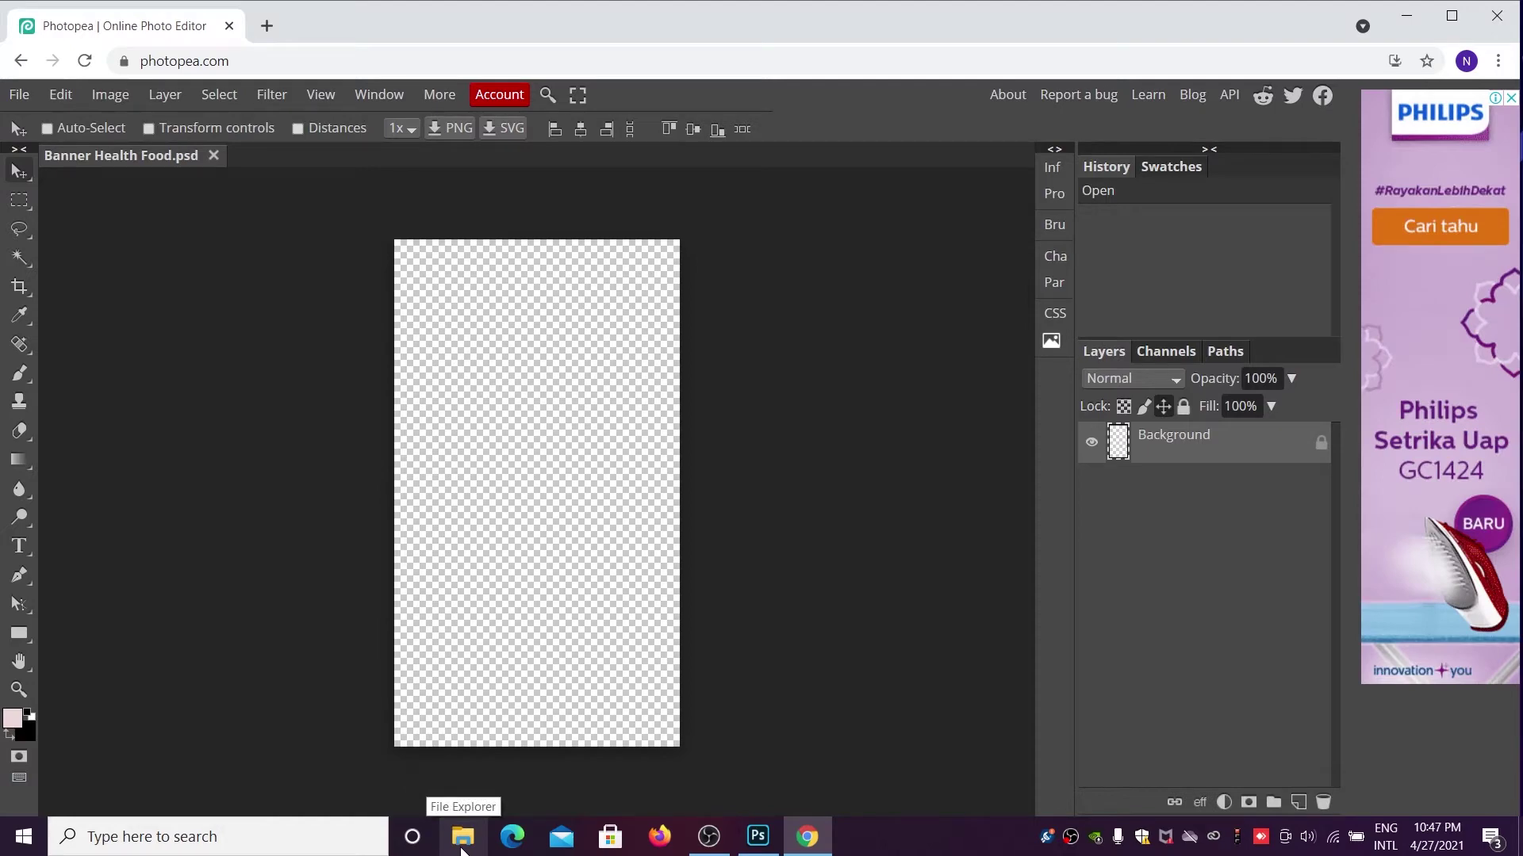
- Show the Desktop in File Explorer beside Photopea with pexels-photo-775032 selected
left_click(462, 838)
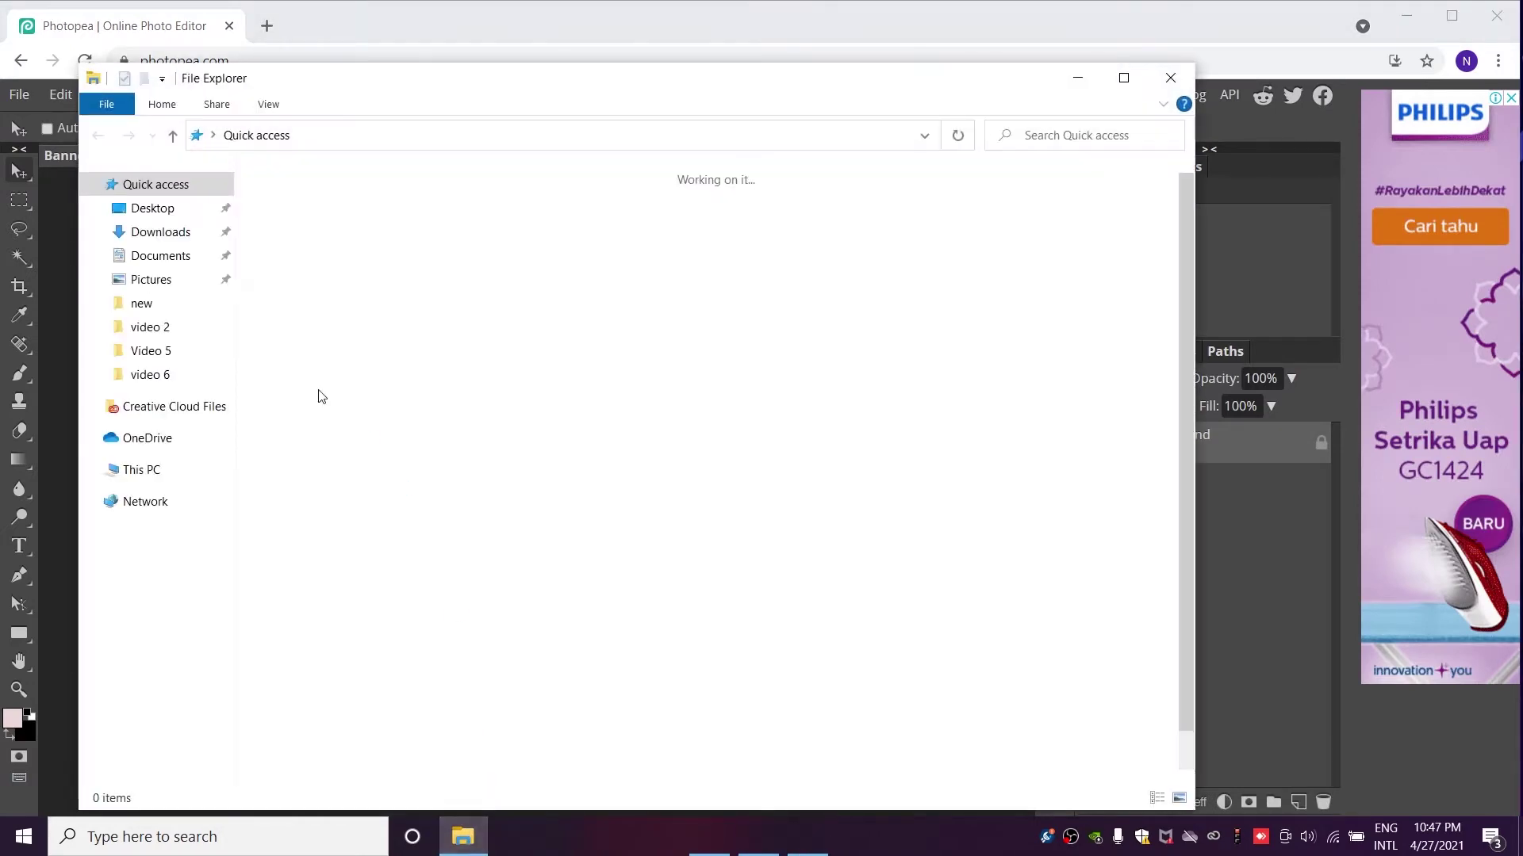
left_click(152, 208)
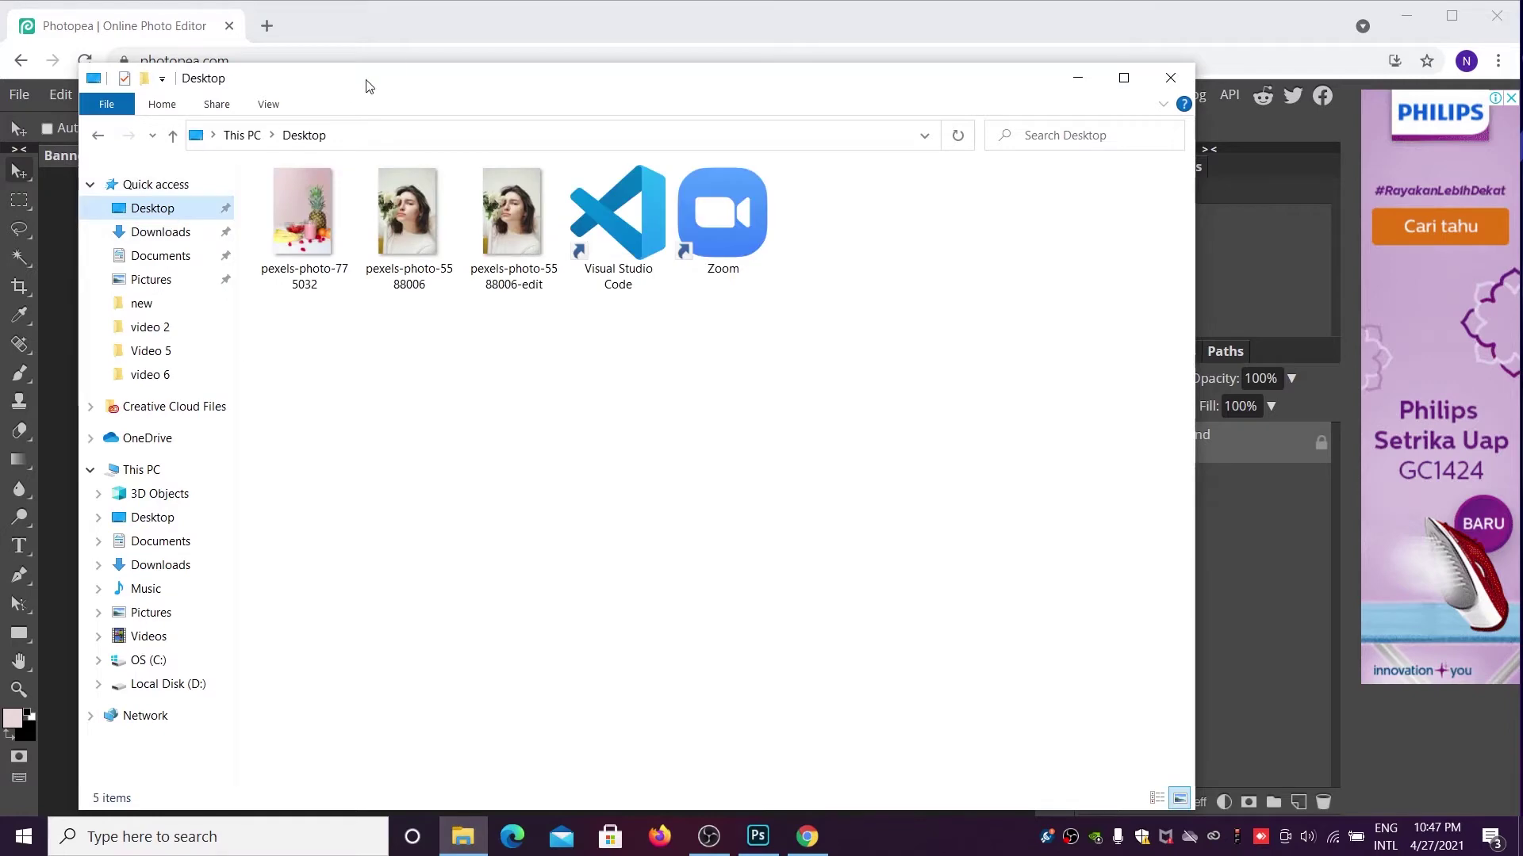
mouse_move(367, 85)
left_mouse_down()
mouse_move(1108, 18)
mouse_move(1193, 71)
left_mouse_up()
left_click(1132, 174)
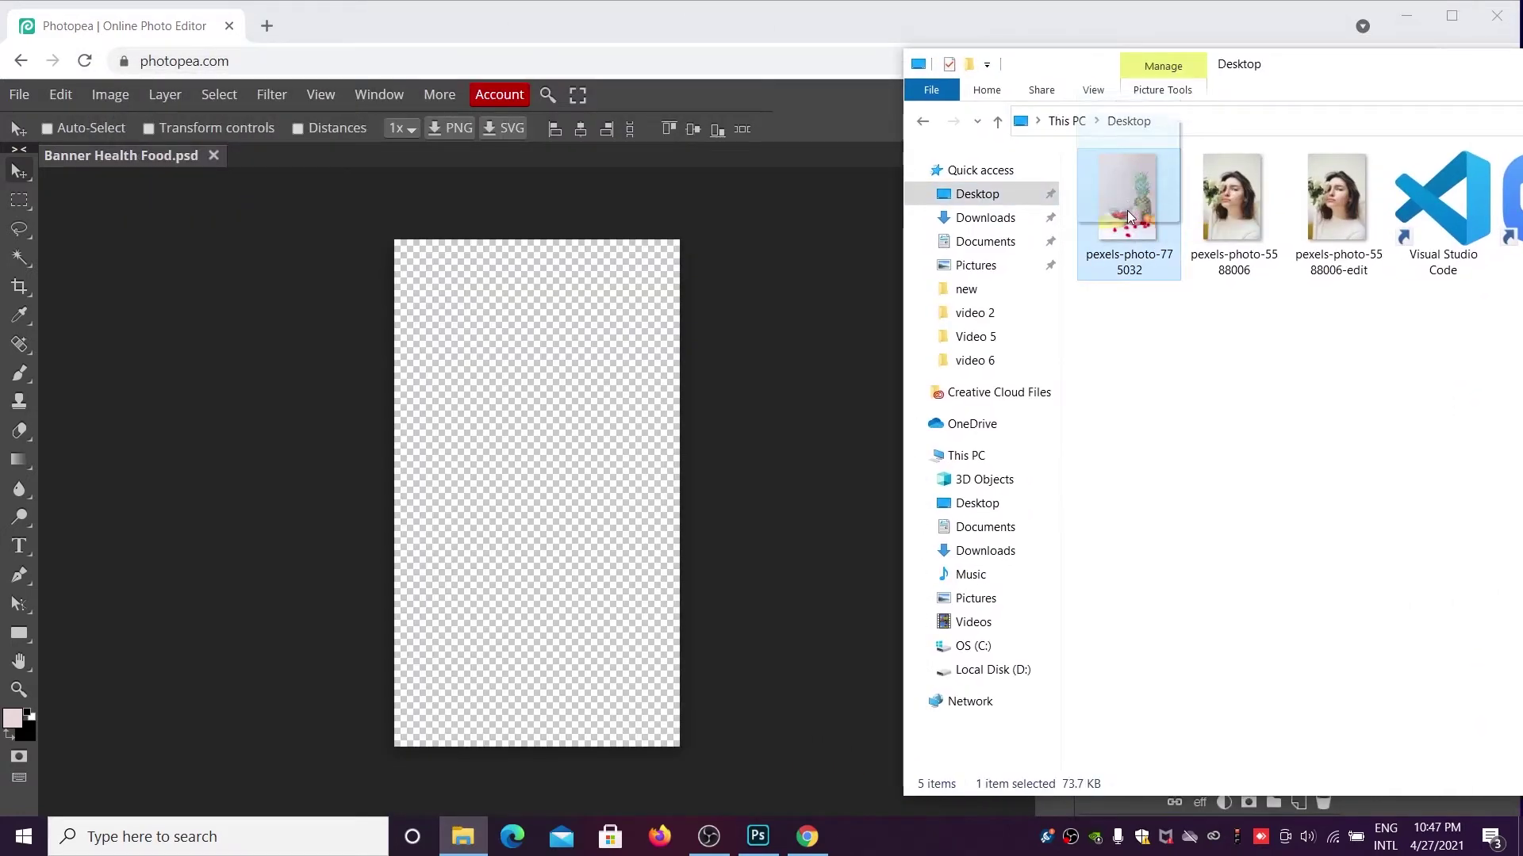
- Place pexels-photo-775032 on the canvas, scale it to 148.44%, shift it left and commit
mouse_move(1123, 205)
left_mouse_down()
mouse_move(802, 369)
mouse_move(525, 417)
left_mouse_up()
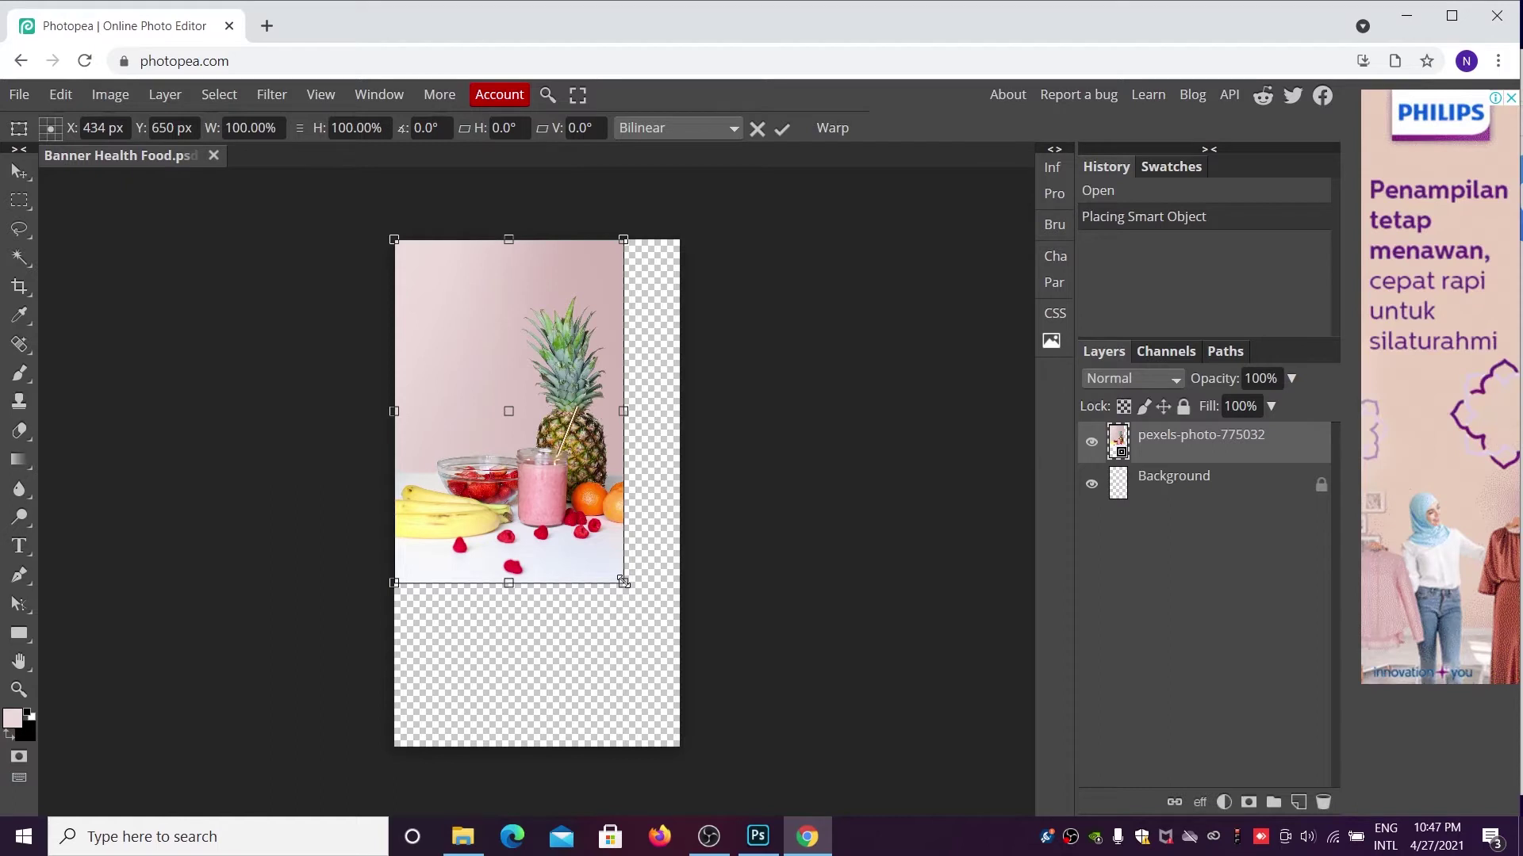
mouse_move(623, 583)
left_mouse_down()
mouse_move(736, 787)
mouse_move(625, 626)
mouse_move(577, 635)
mouse_move(659, 627)
mouse_move(735, 755)
left_mouse_up()
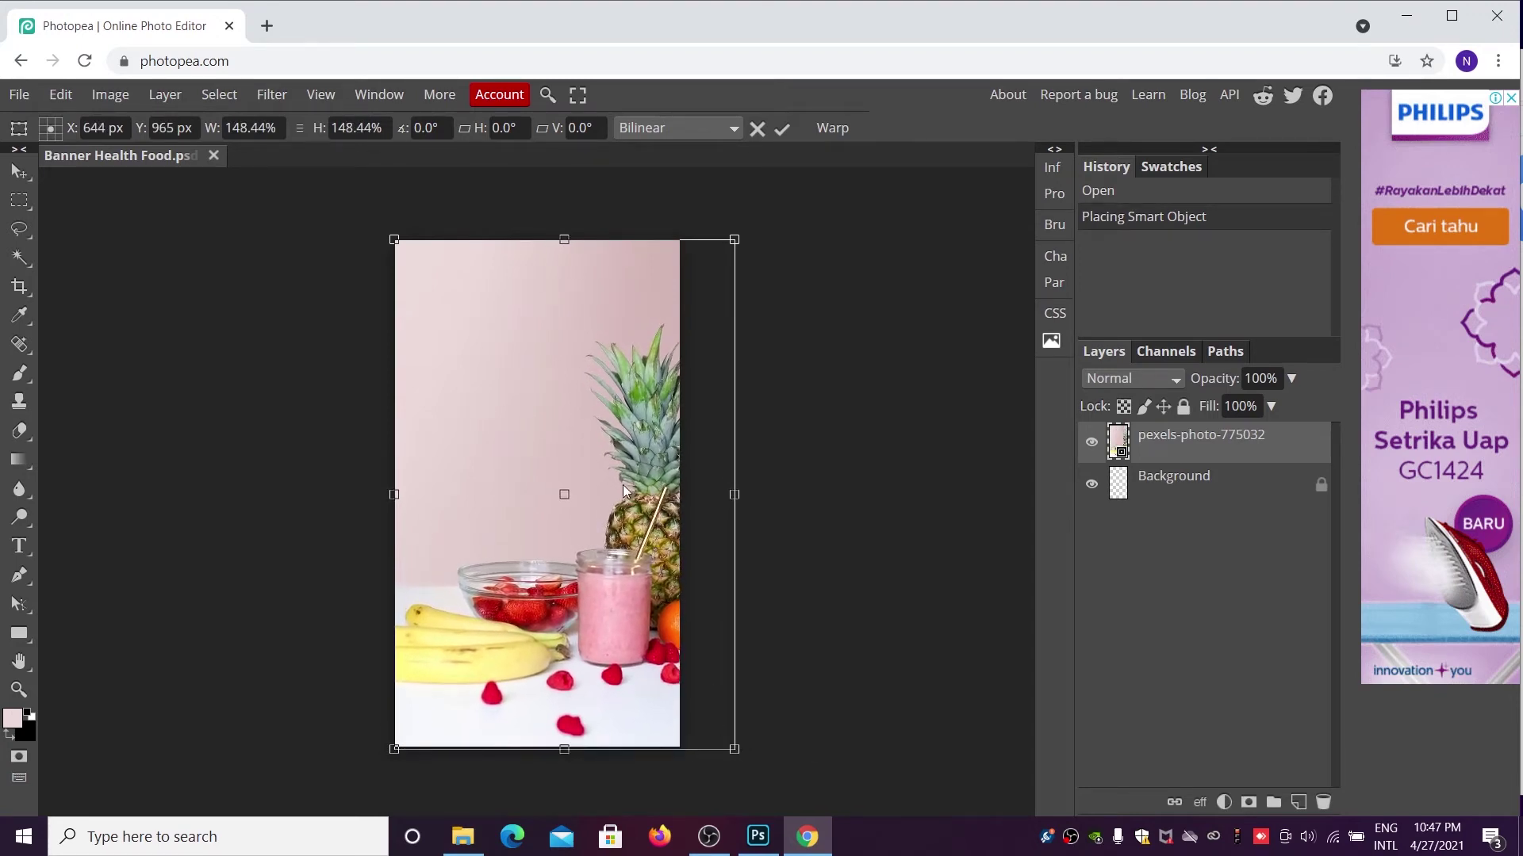
mouse_move(595, 434)
left_mouse_down()
mouse_move(549, 456)
mouse_move(560, 426)
mouse_move(547, 433)
mouse_move(563, 433)
left_mouse_up()
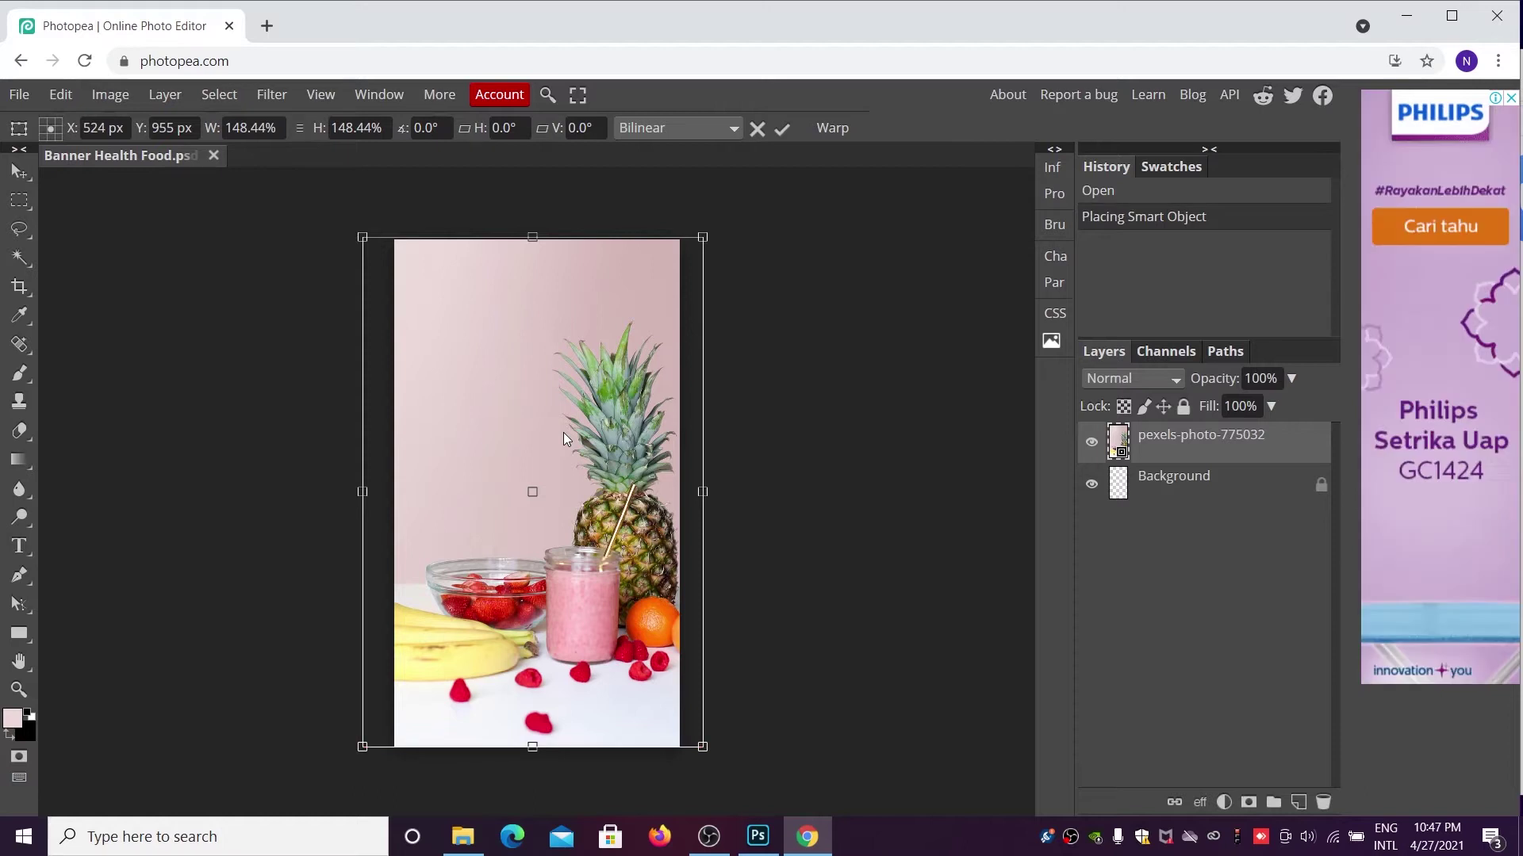
left_click(15, 173)
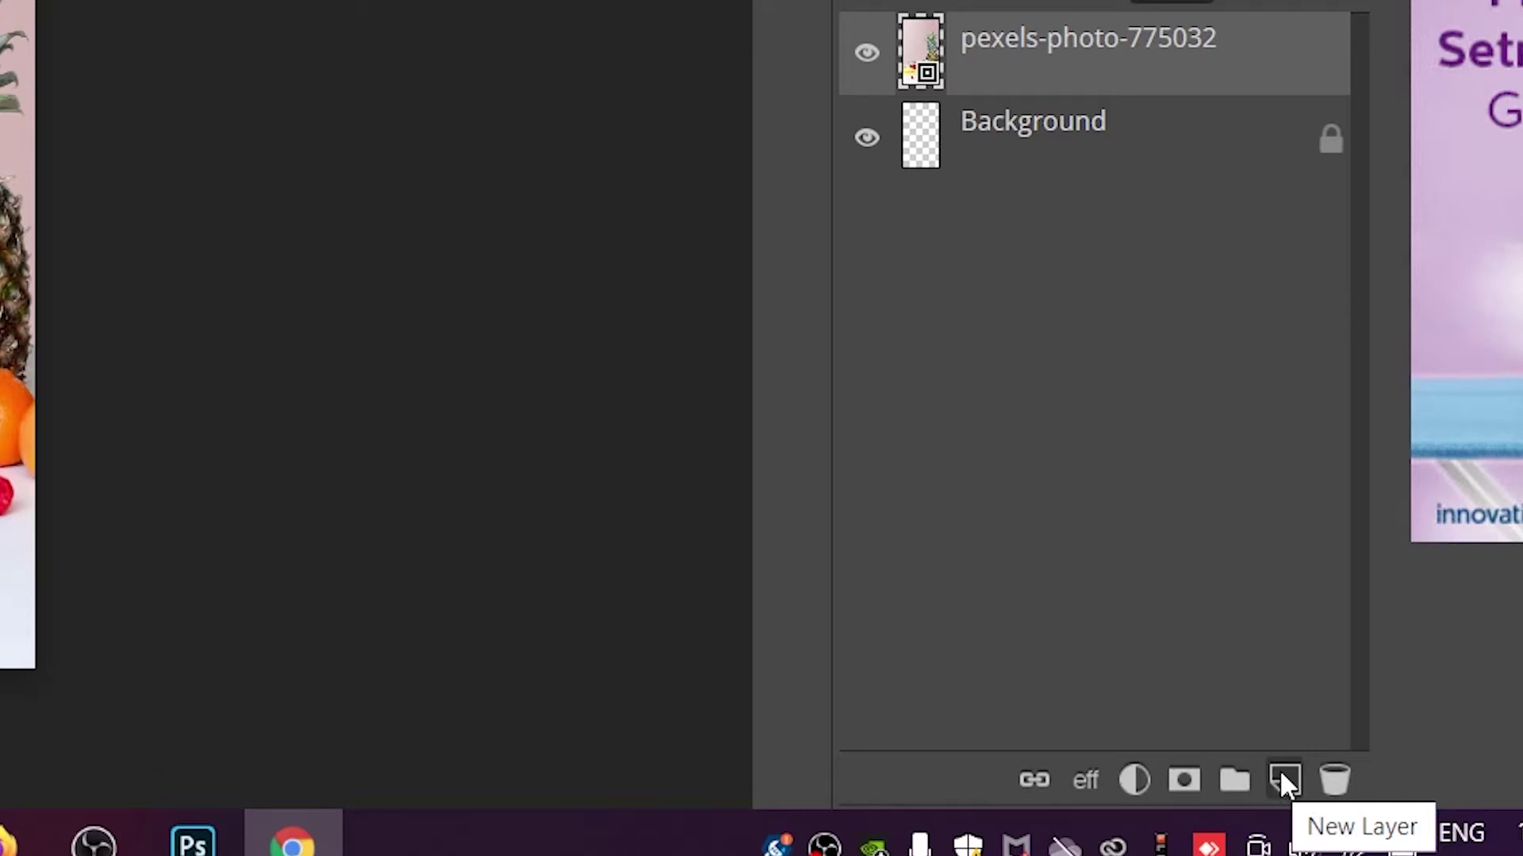
- Add Layer 1 and draw a red rectangle covering the full banner canvas
left_click(1283, 781)
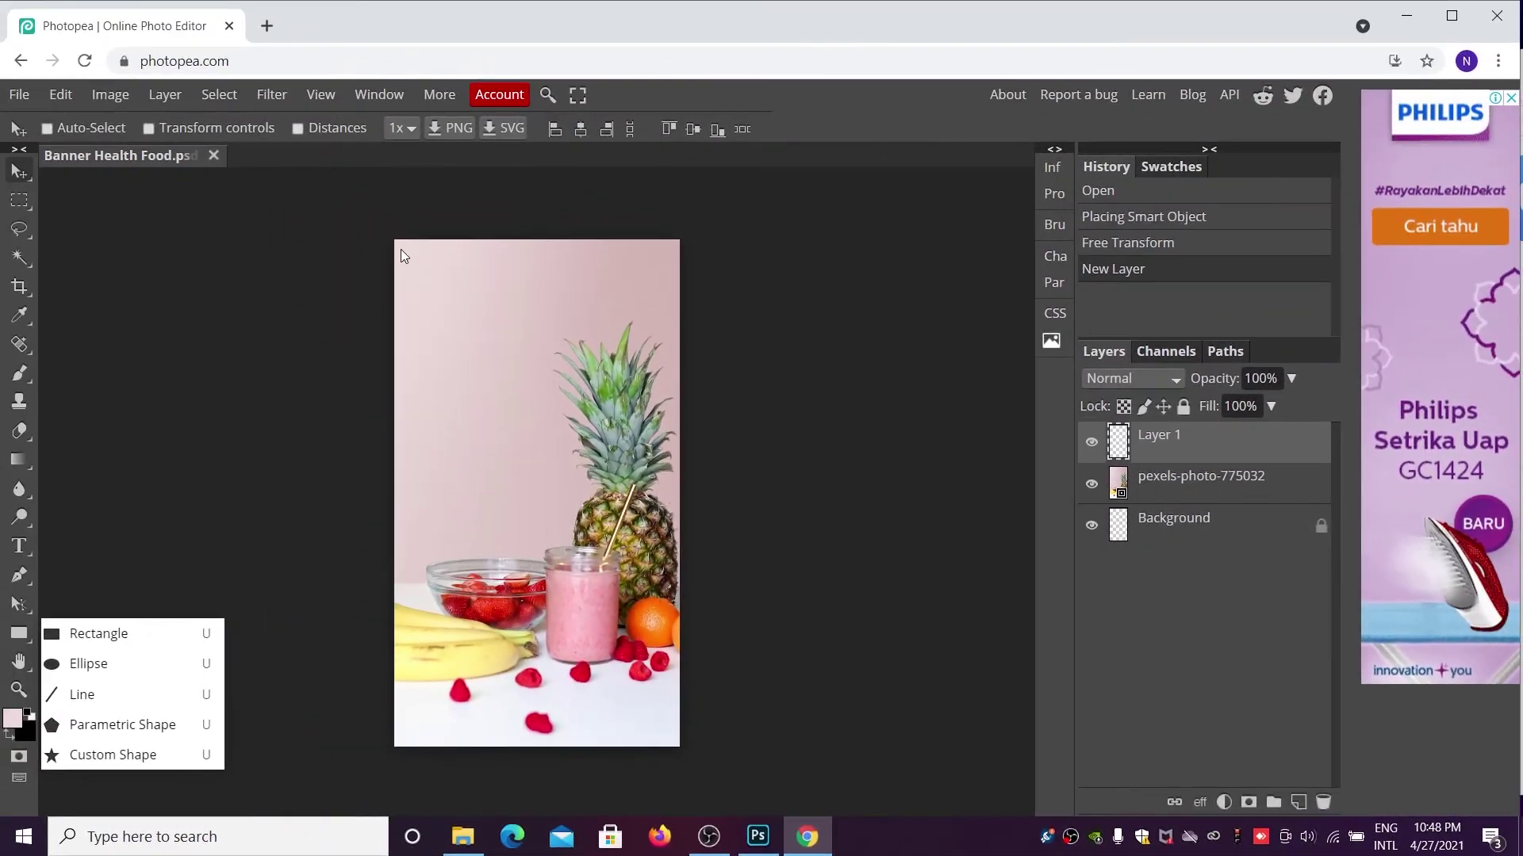
left_click(396, 247)
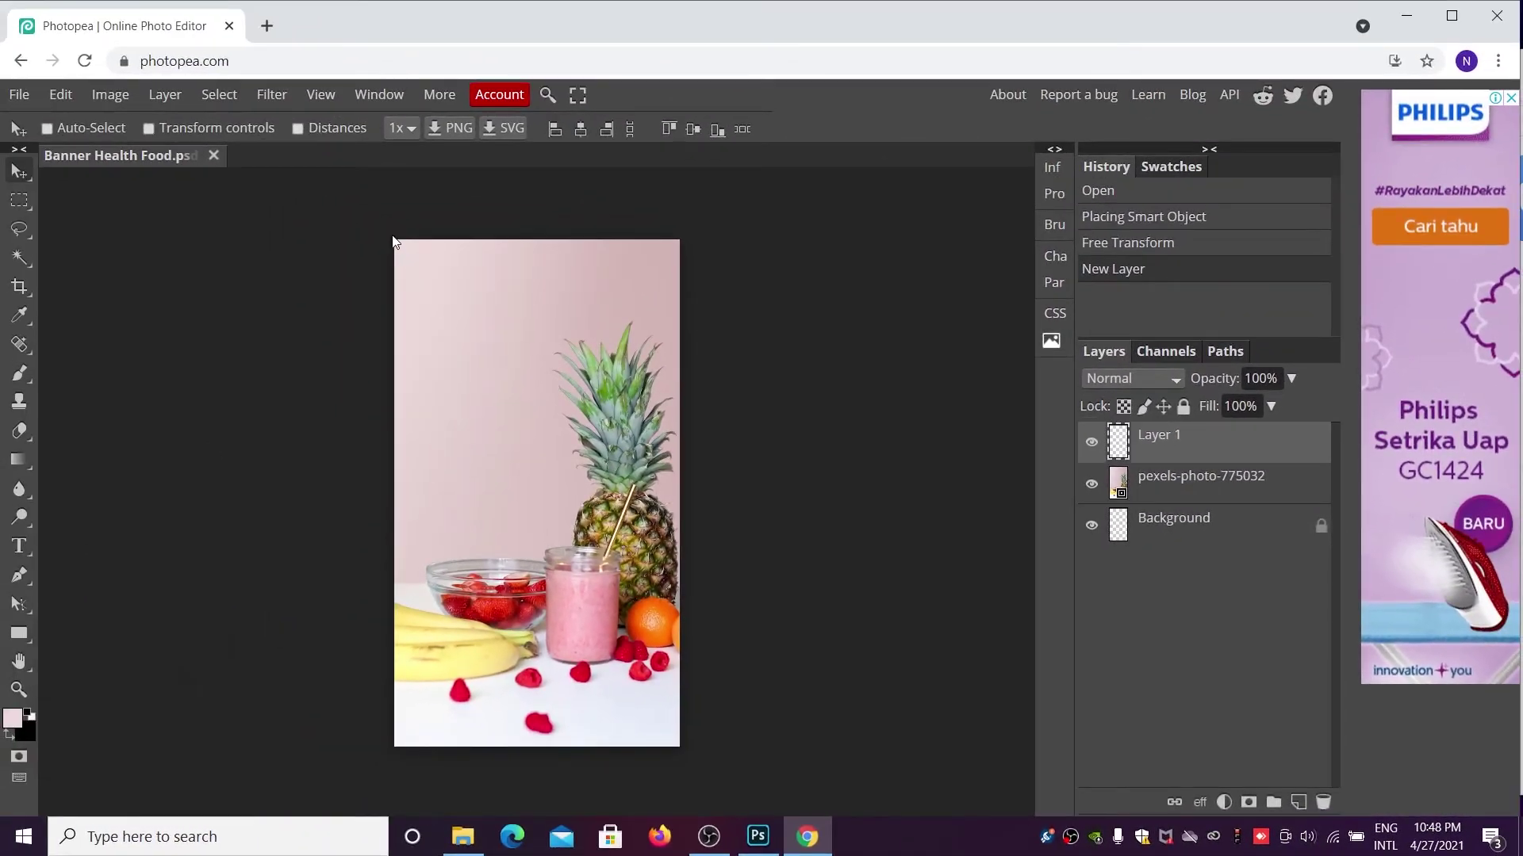
left_click(450, 306)
left_click(19, 633)
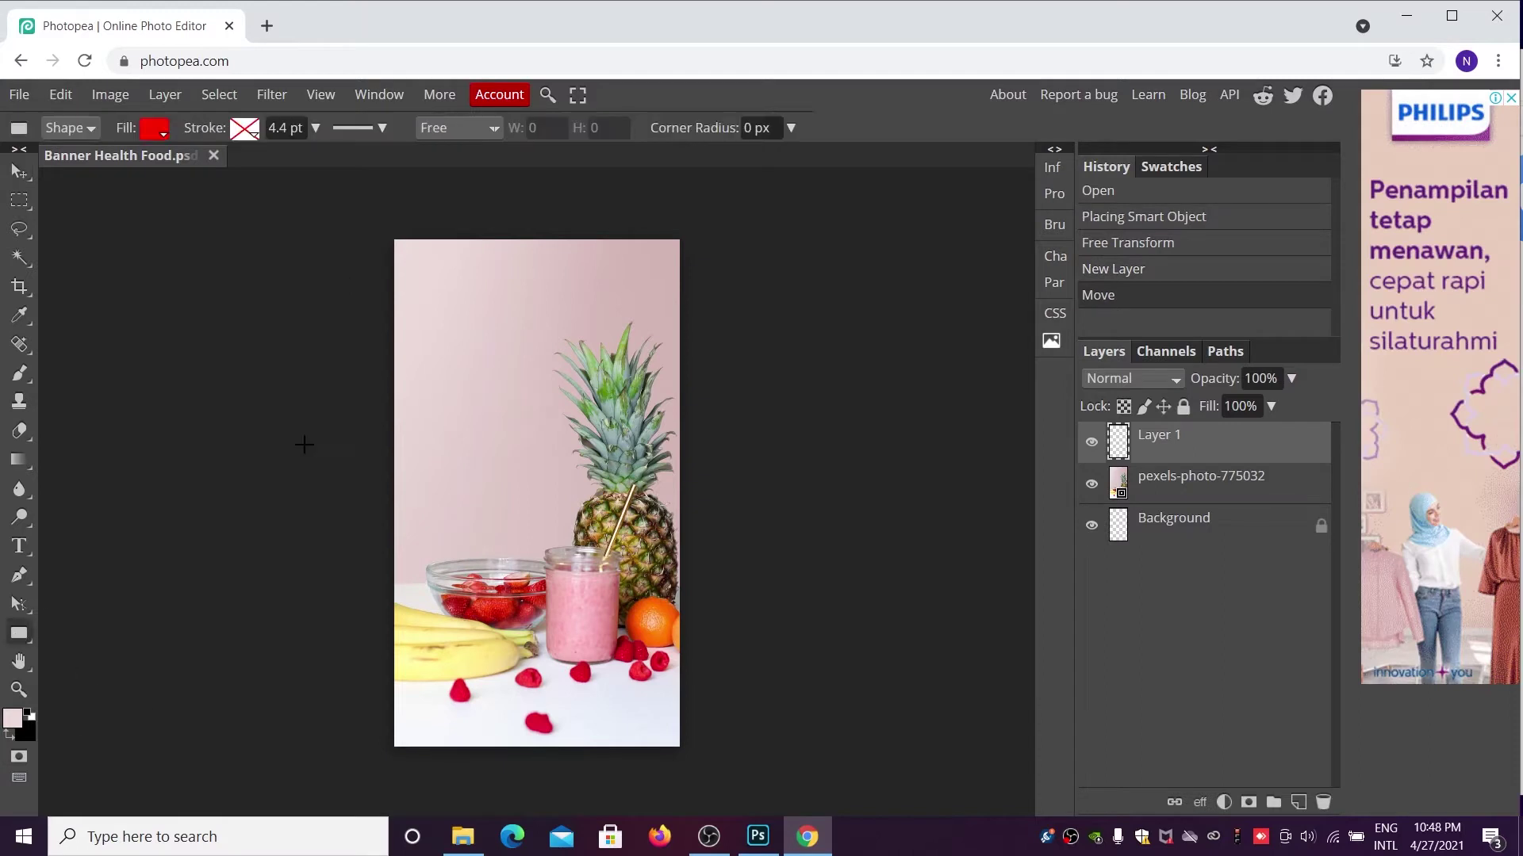
mouse_move(387, 234)
left_mouse_down()
mouse_move(701, 744)
mouse_move(692, 753)
left_mouse_up()
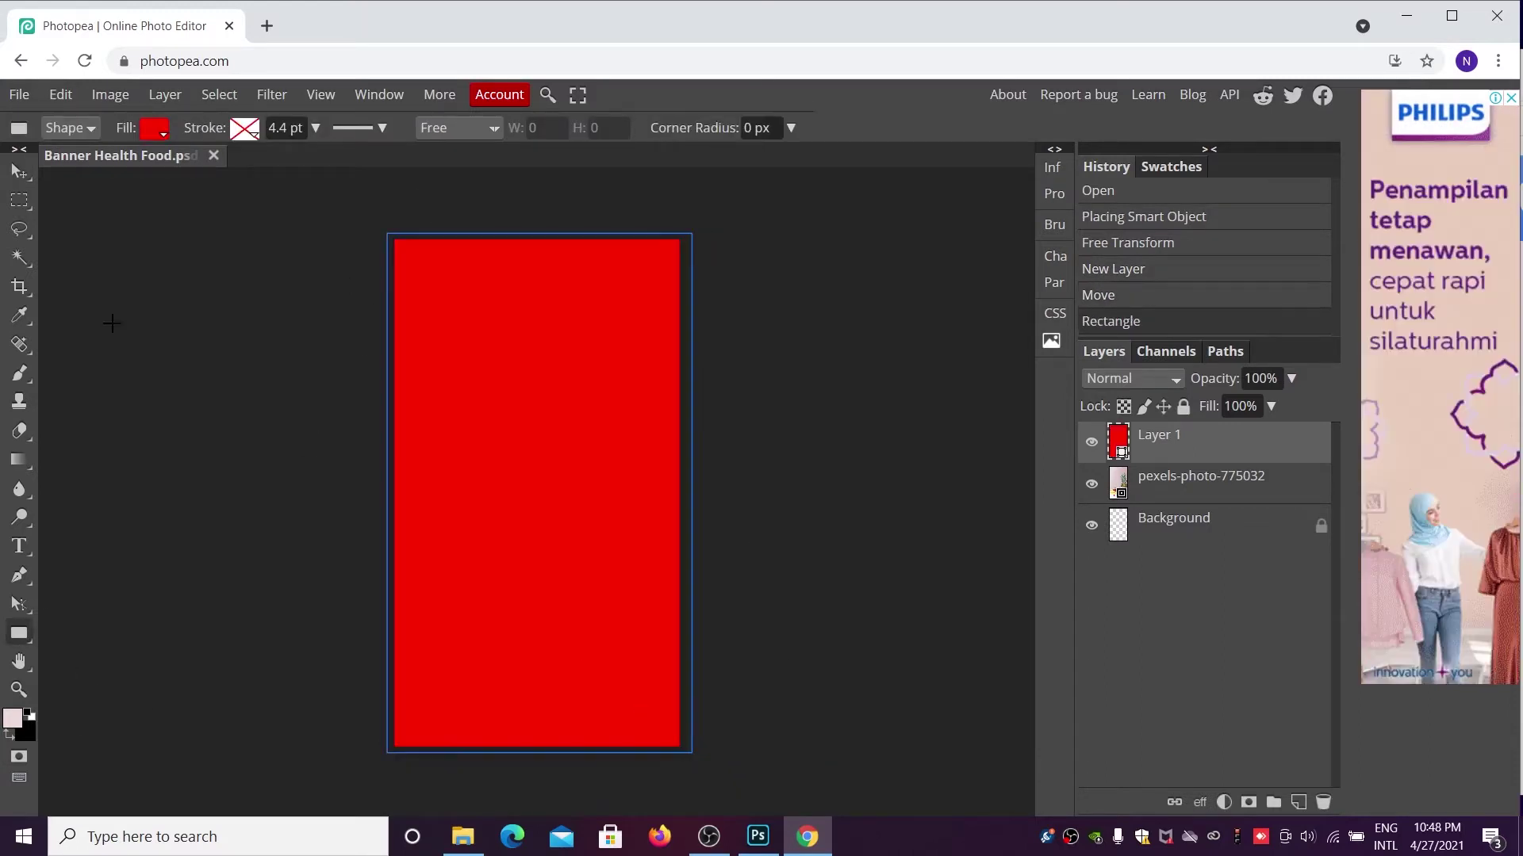
left_click(19, 172)
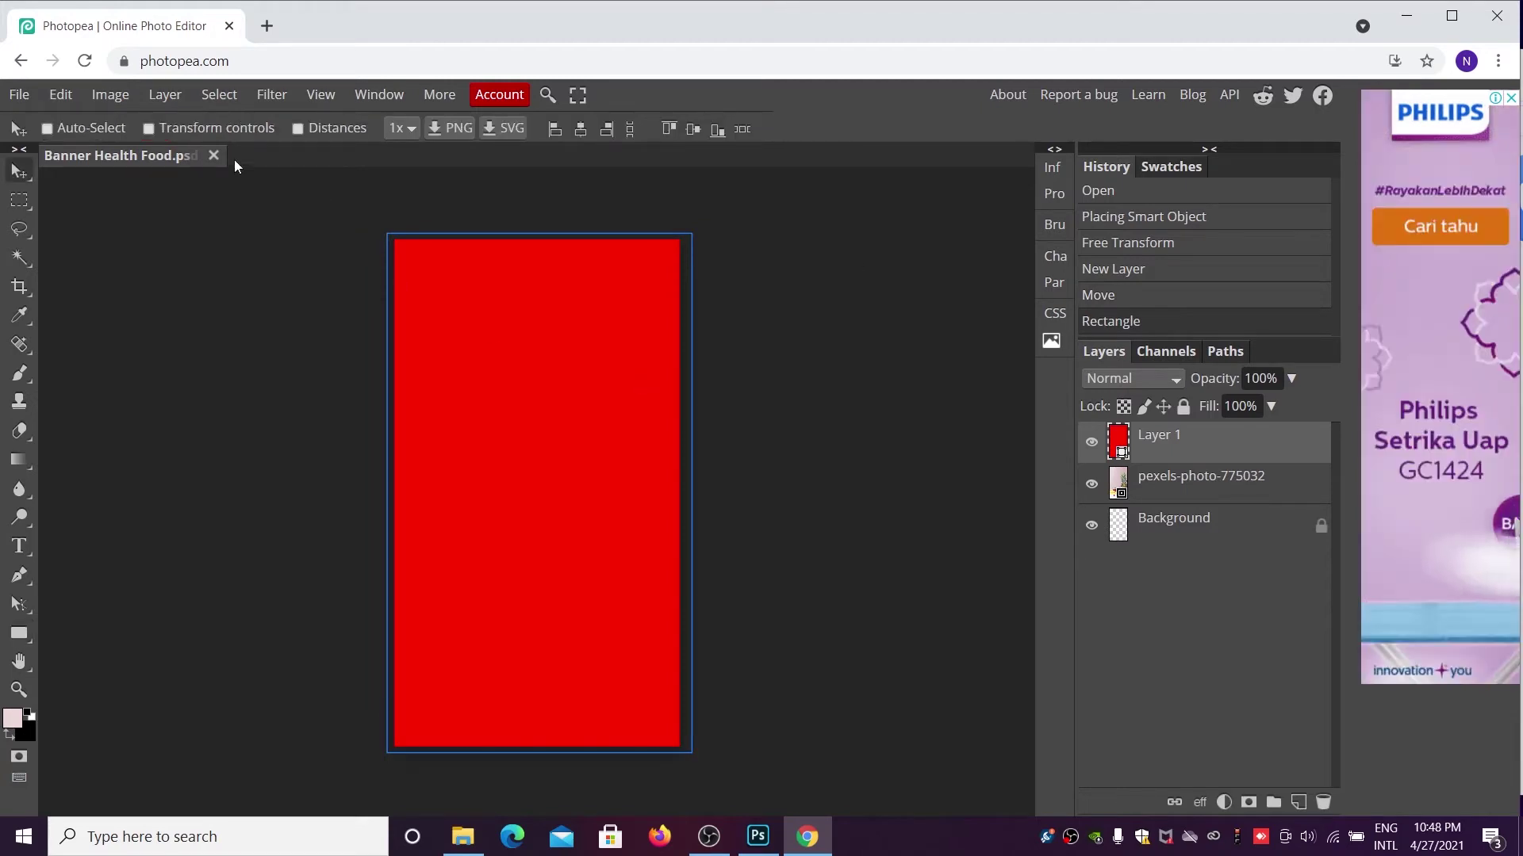
left_click(19, 633)
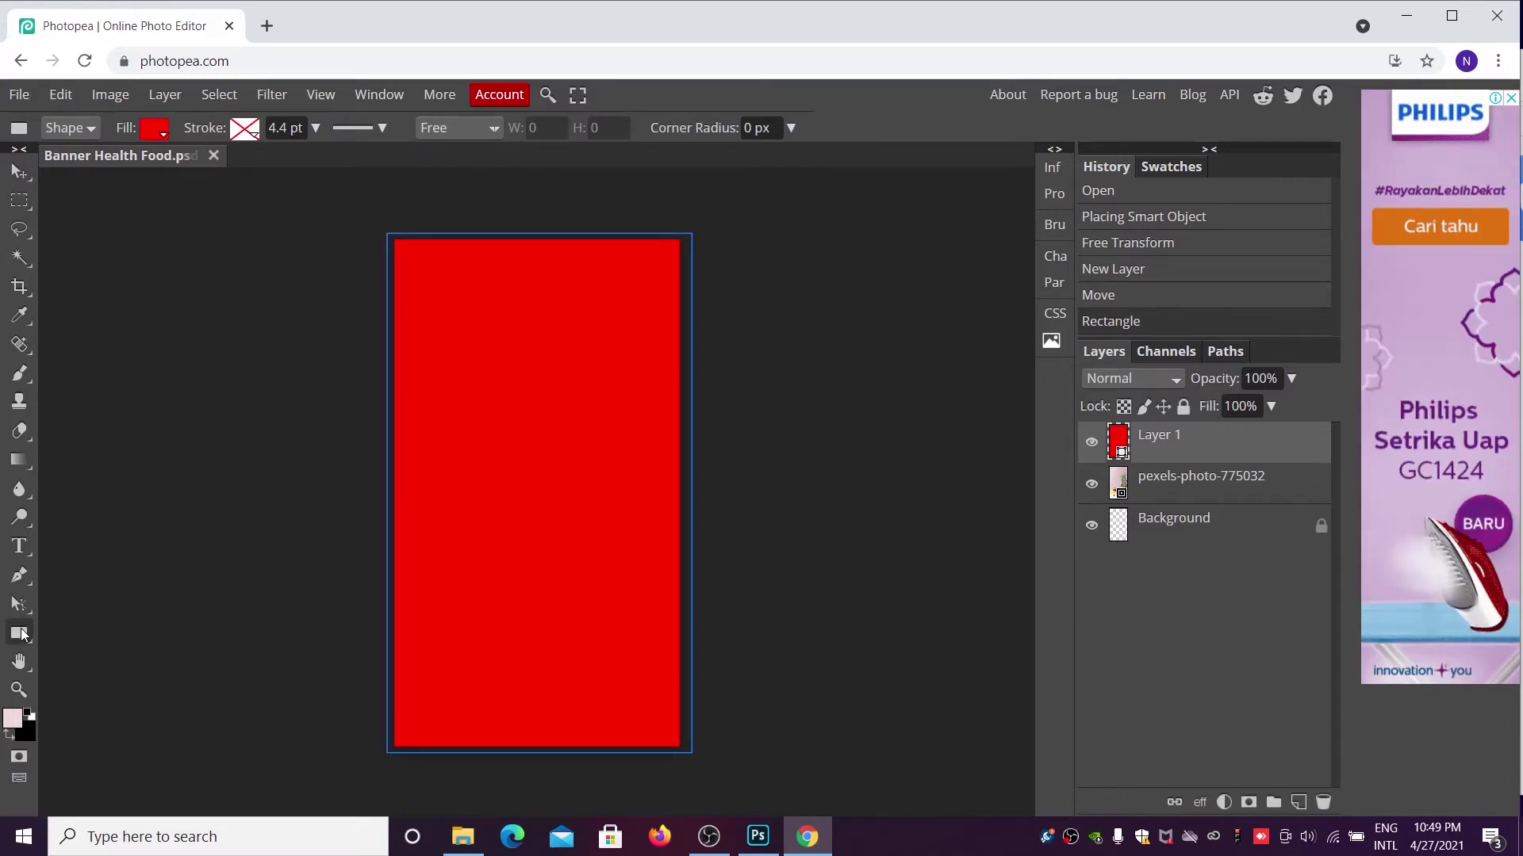
- Change the rectangle's fill colour to magenta d71794 in the Color Picker
left_click(156, 130)
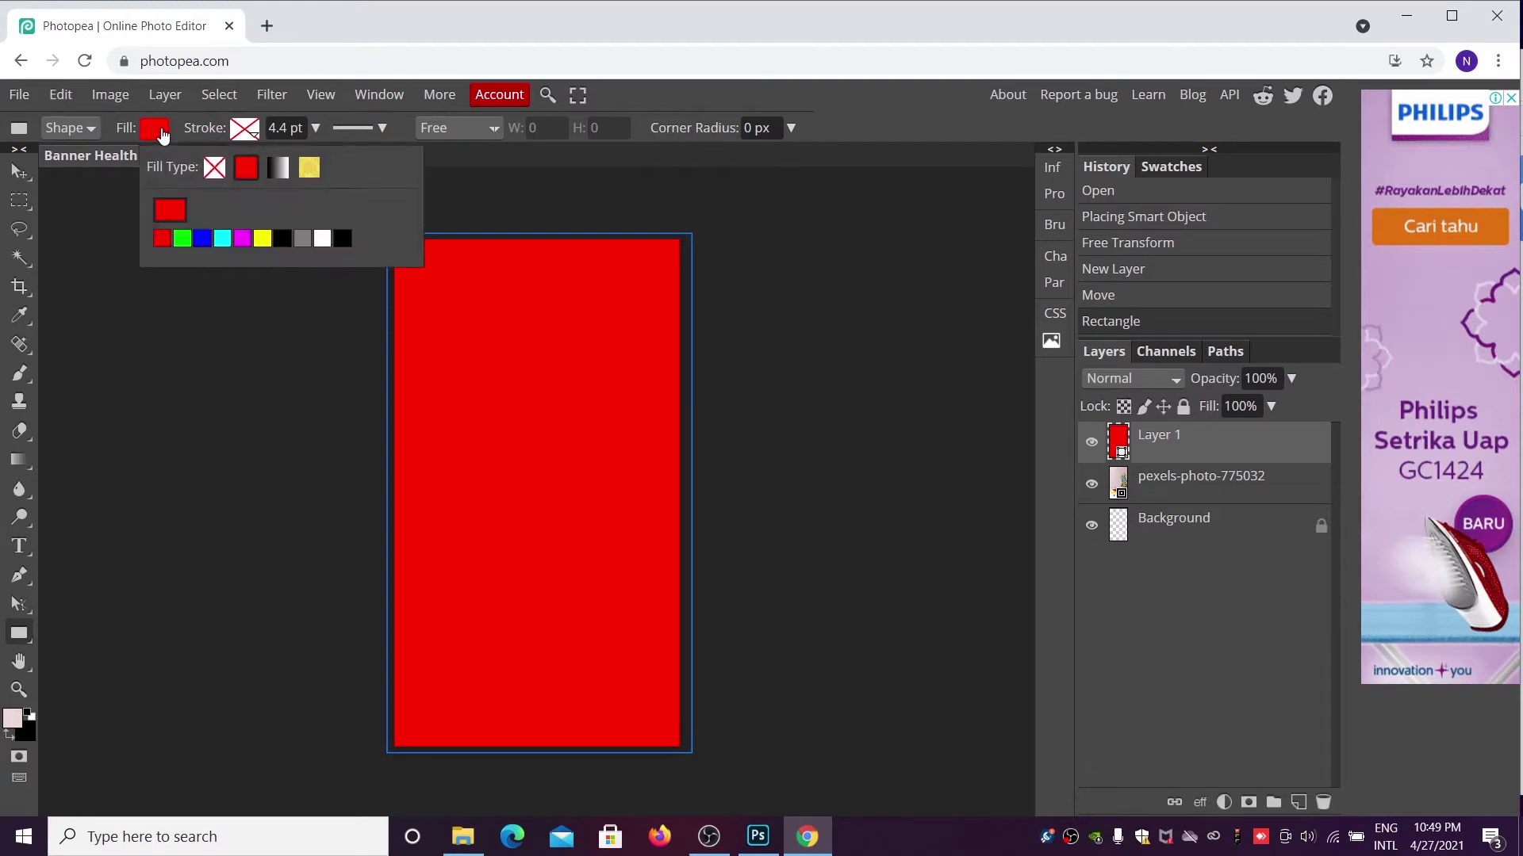
left_click(182, 212)
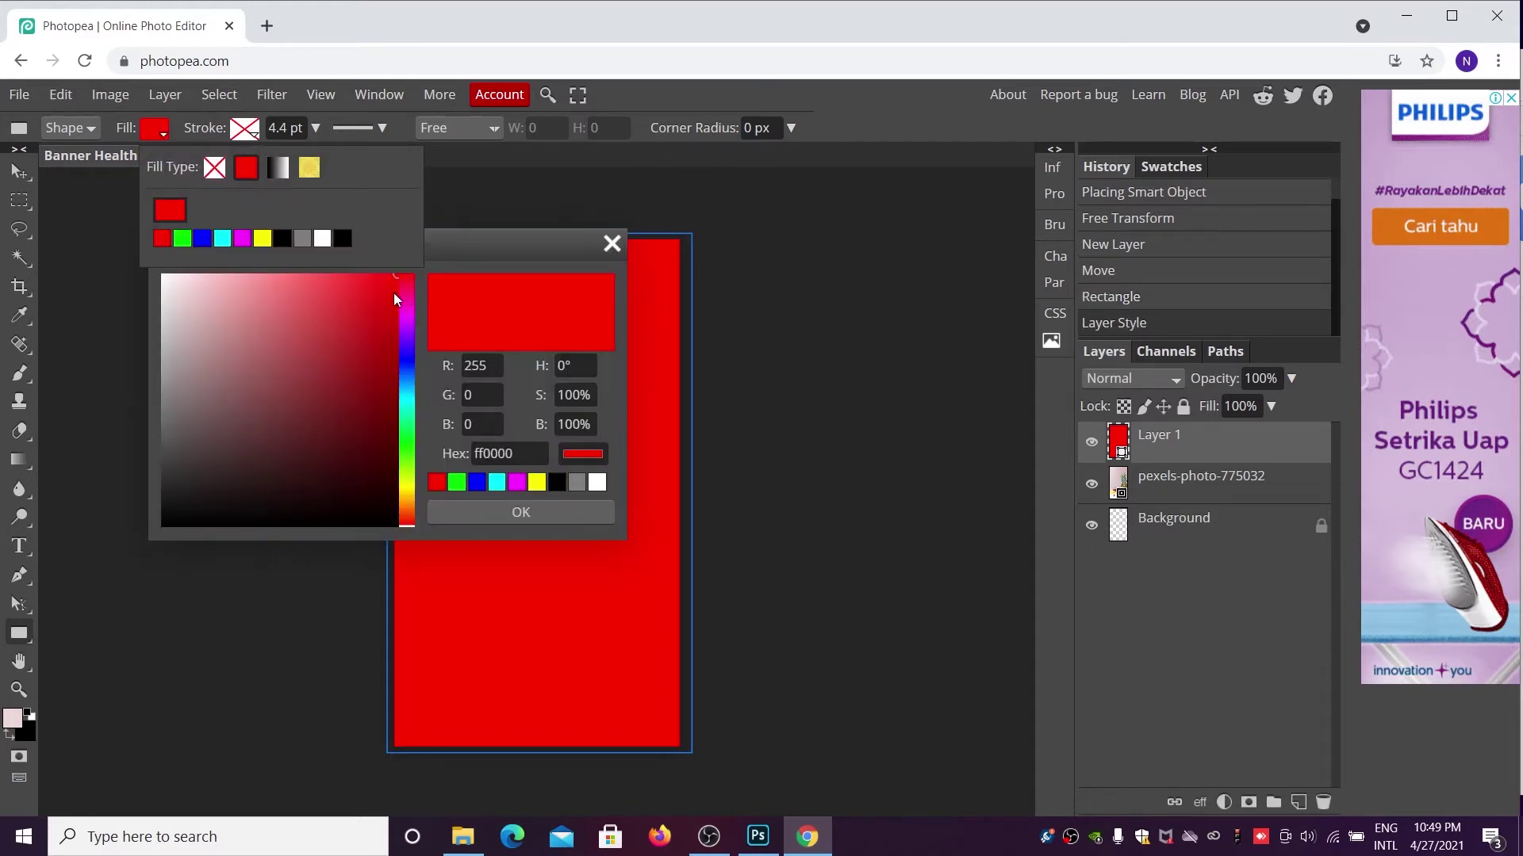
mouse_move(393, 292)
left_mouse_down()
mouse_move(339, 361)
mouse_move(344, 330)
left_mouse_up()
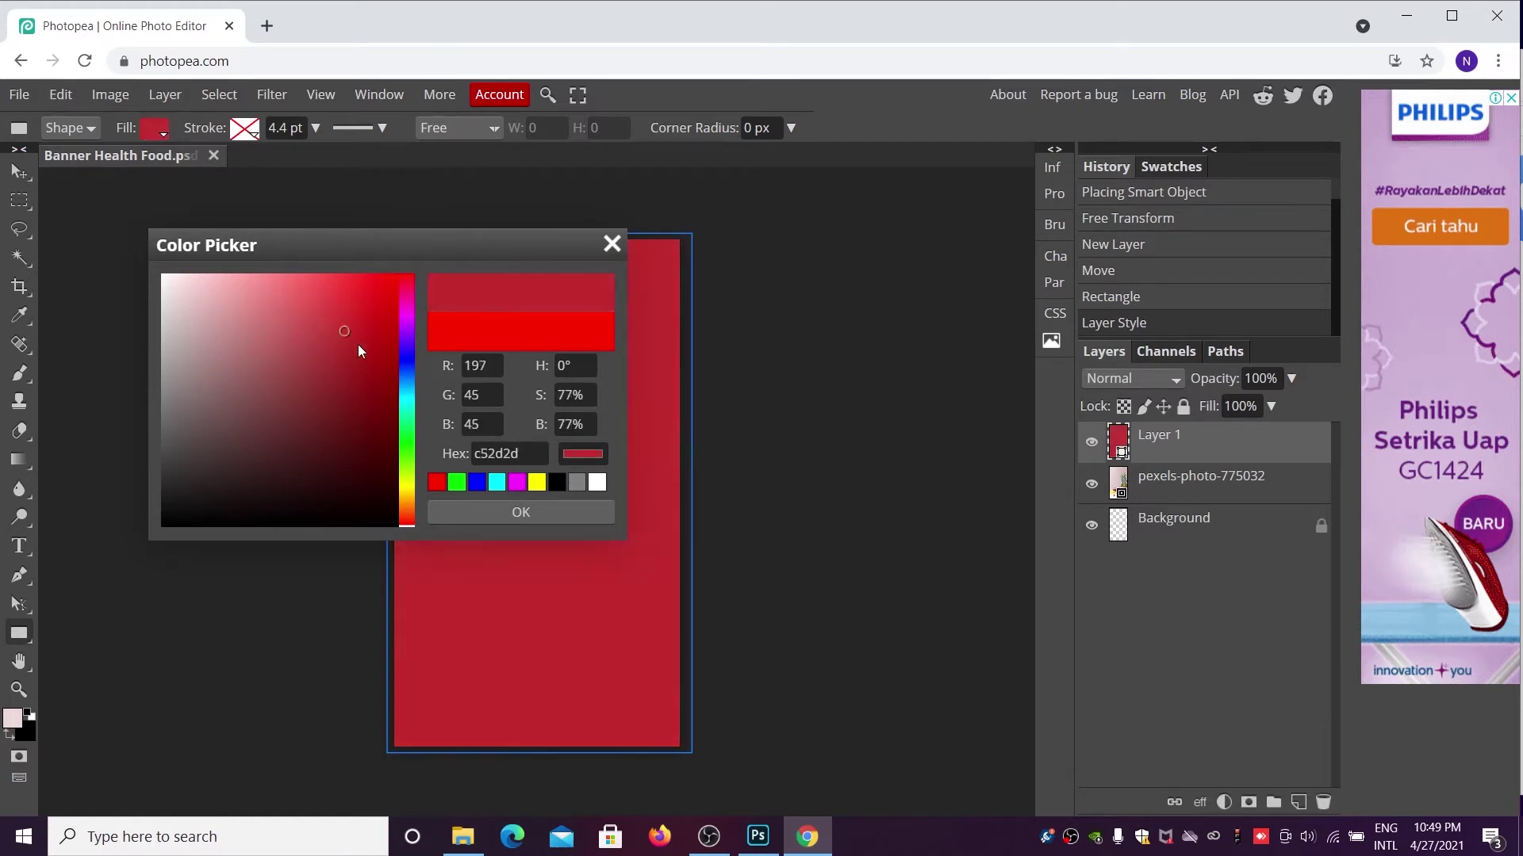
left_click(349, 363)
mouse_move(407, 392)
left_mouse_down()
mouse_move(414, 303)
mouse_move(409, 485)
mouse_move(406, 300)
left_mouse_up()
left_click_drag(345, 362, 377, 305)
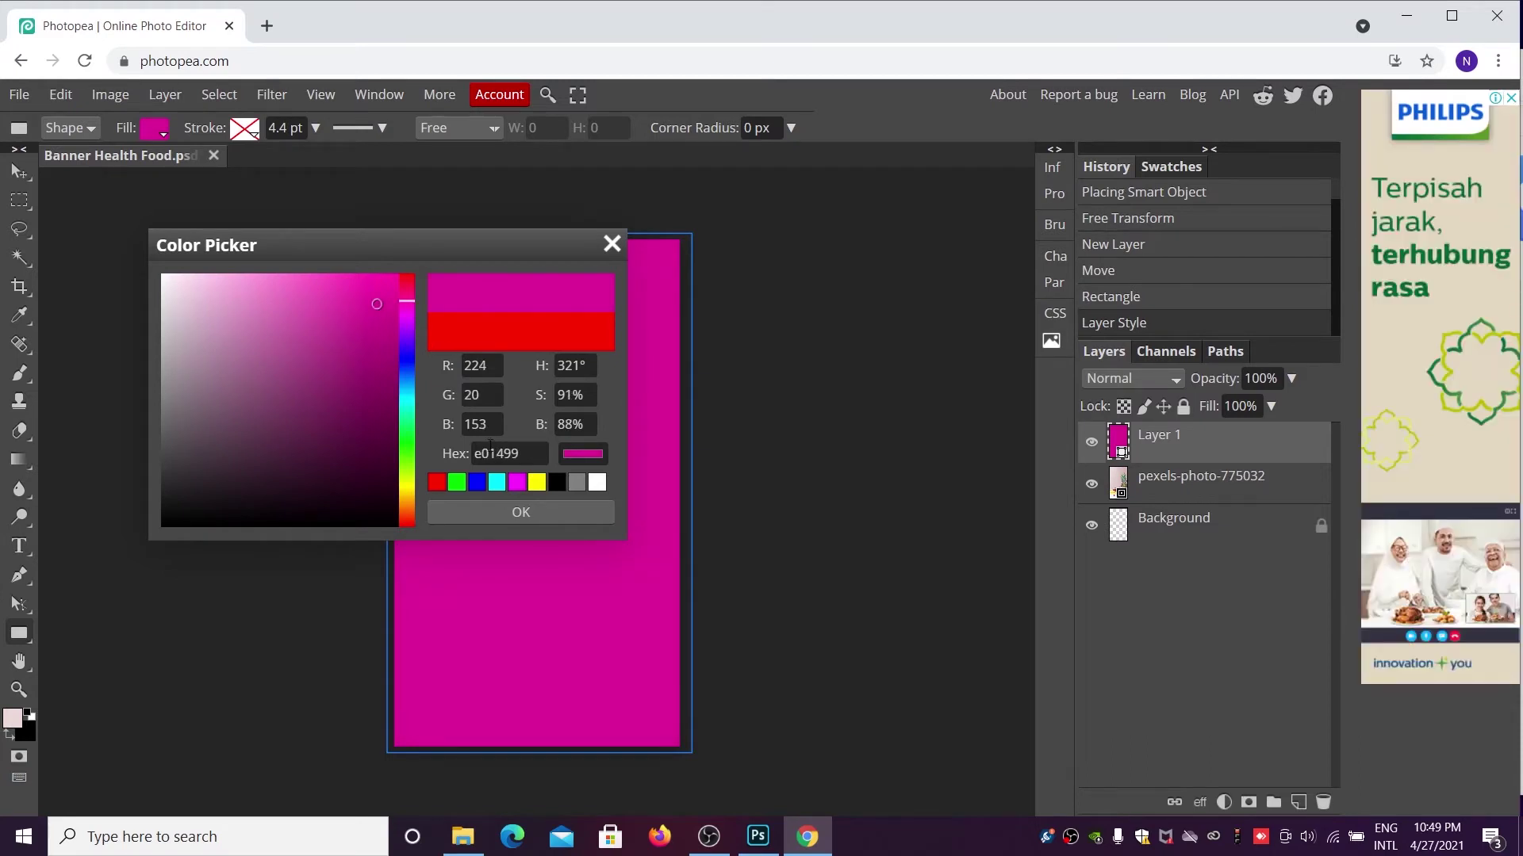
left_click_drag(379, 299, 377, 305)
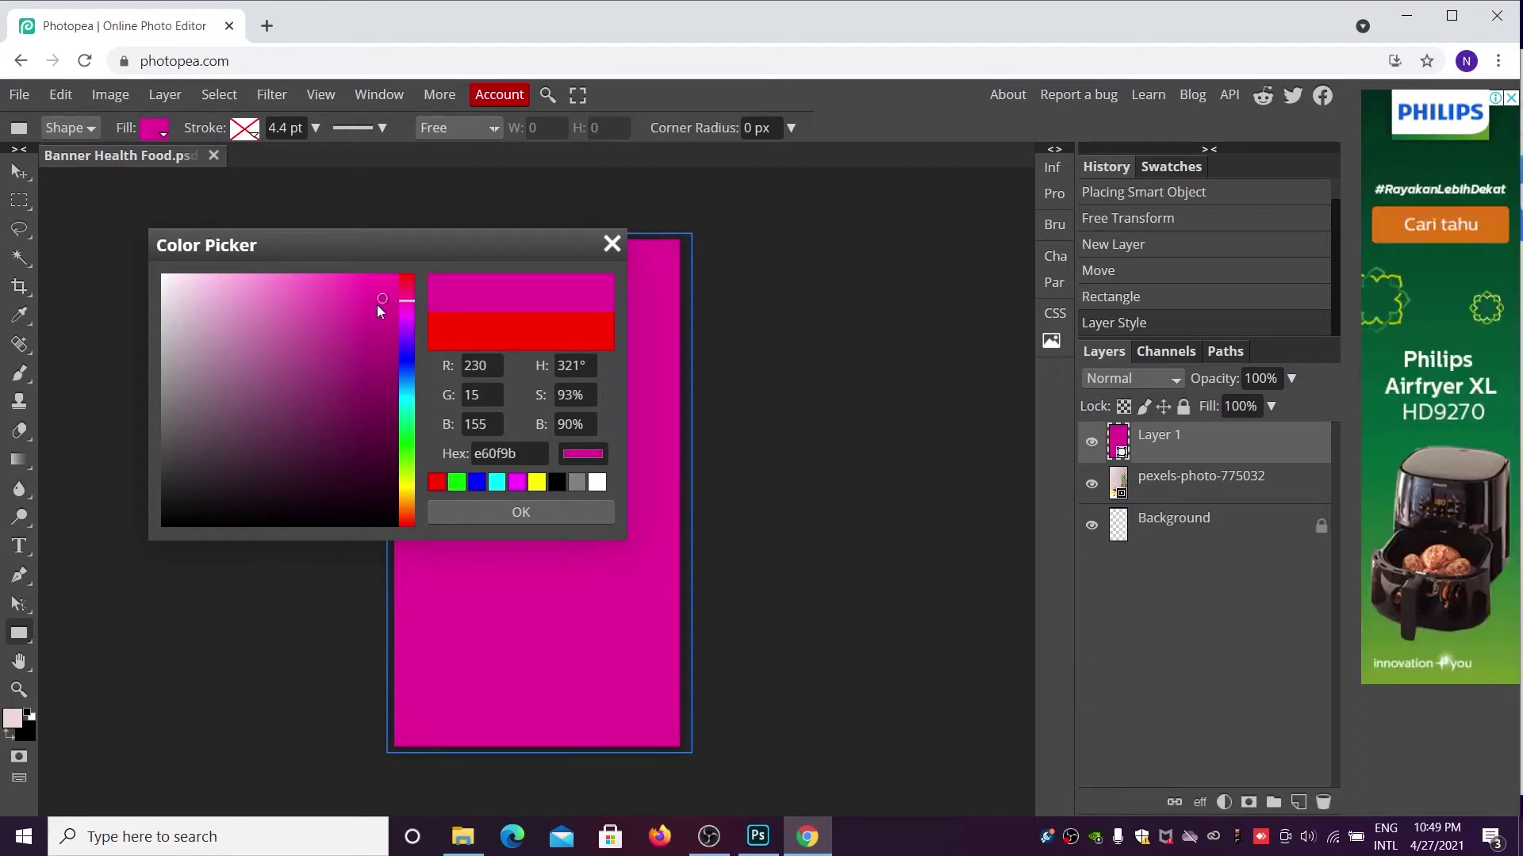
left_click(512, 513)
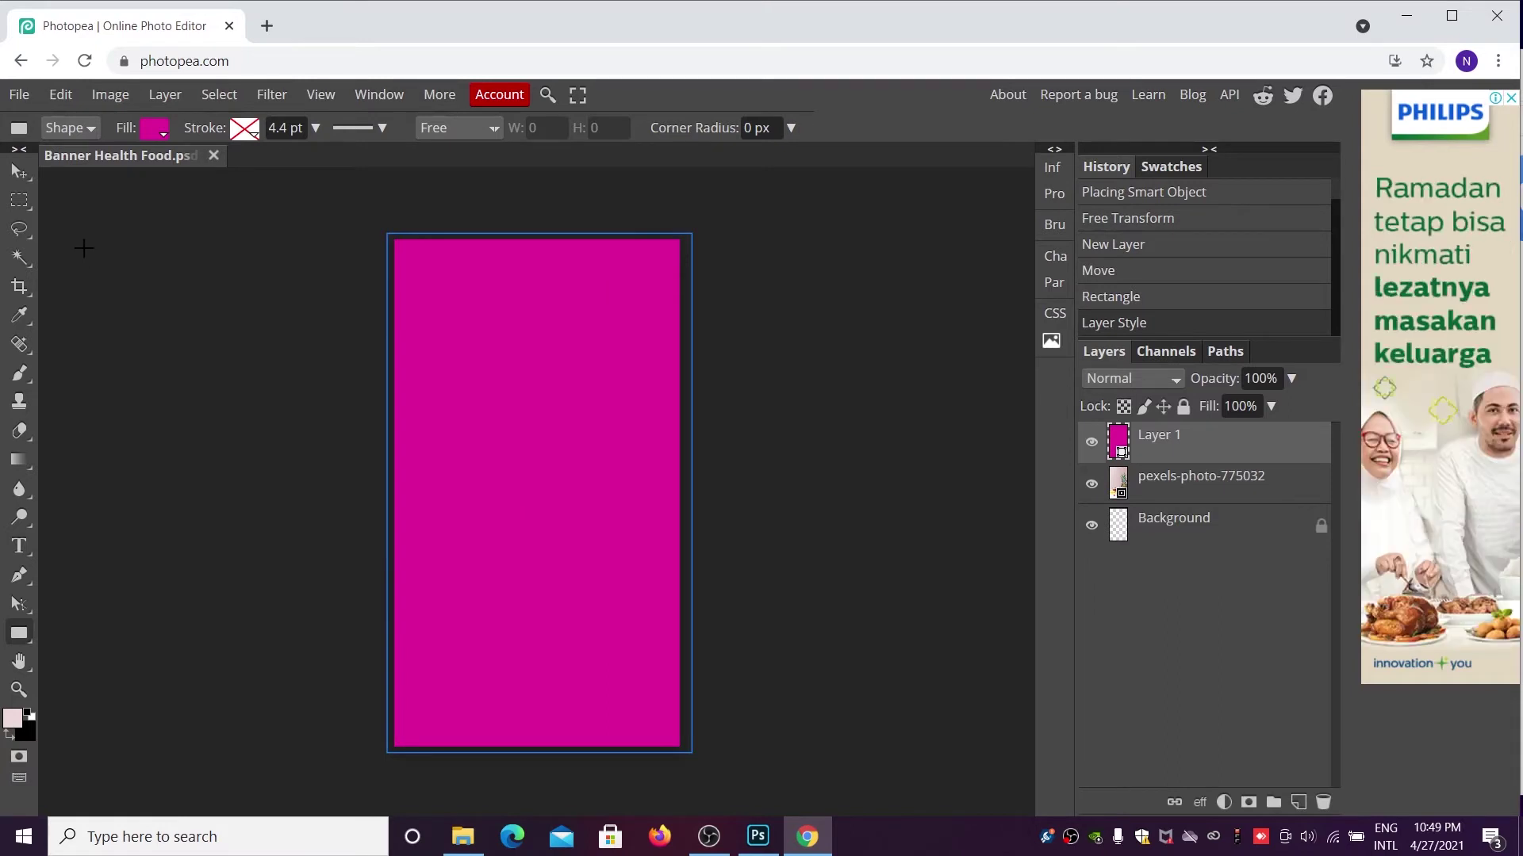
left_click(18, 173)
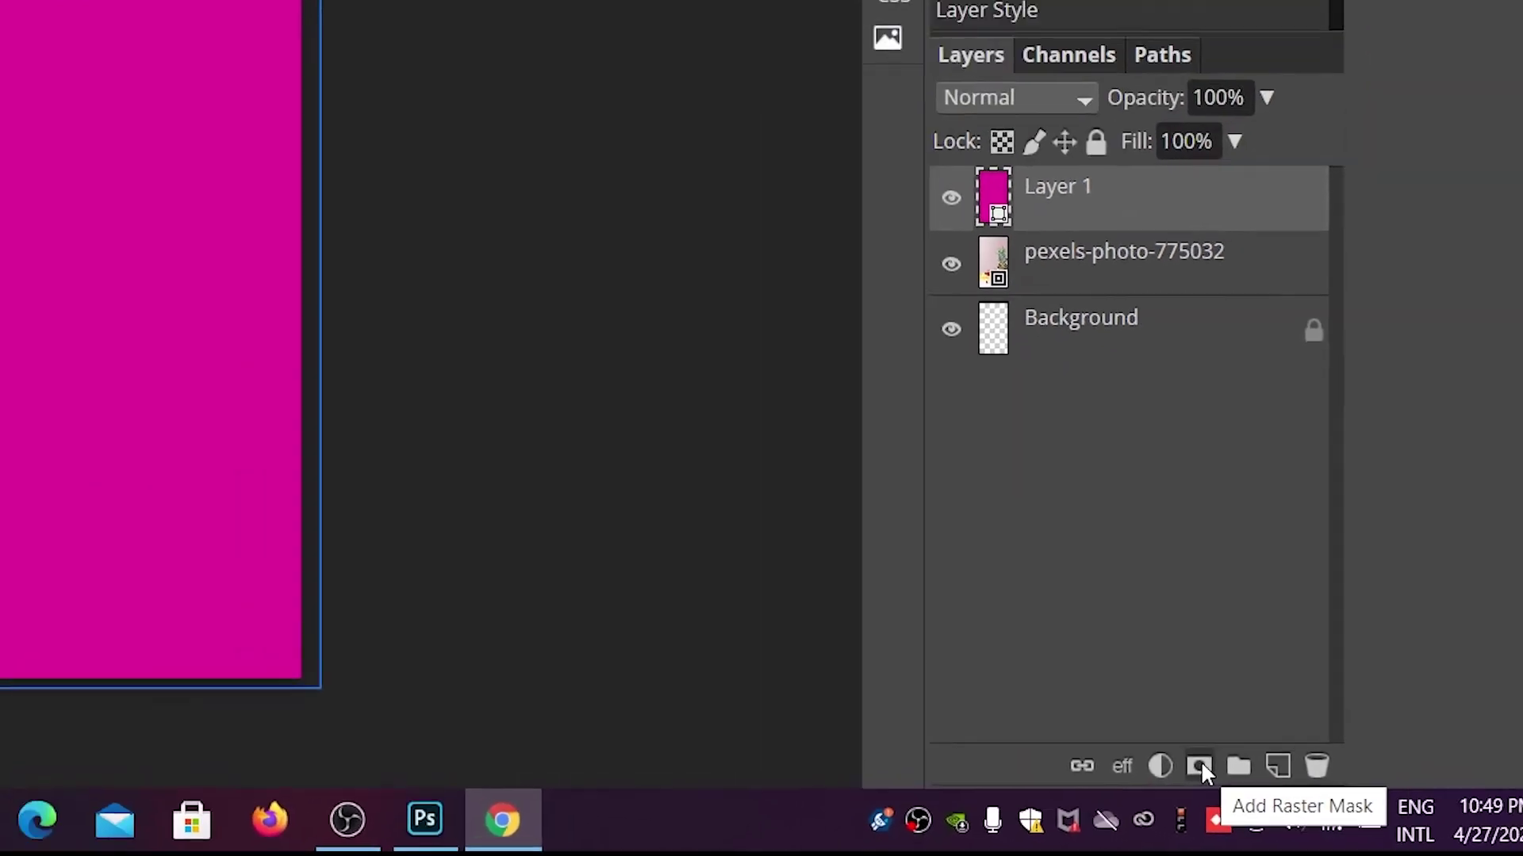
- Add a raster mask to Layer 1 and drag a horizontal linear gradient across it
left_click(1174, 746)
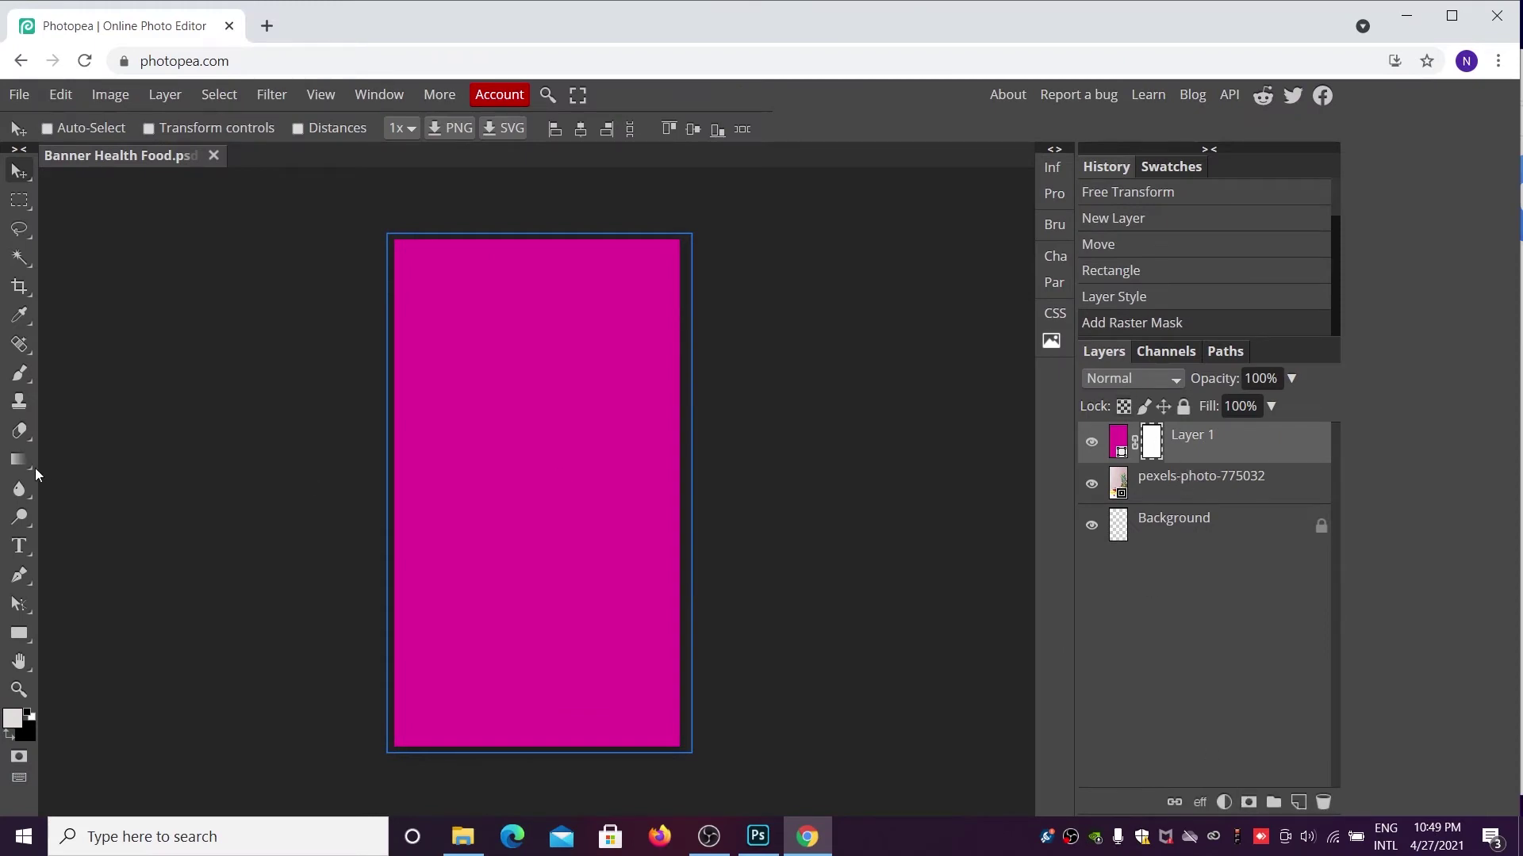
left_click(15, 460)
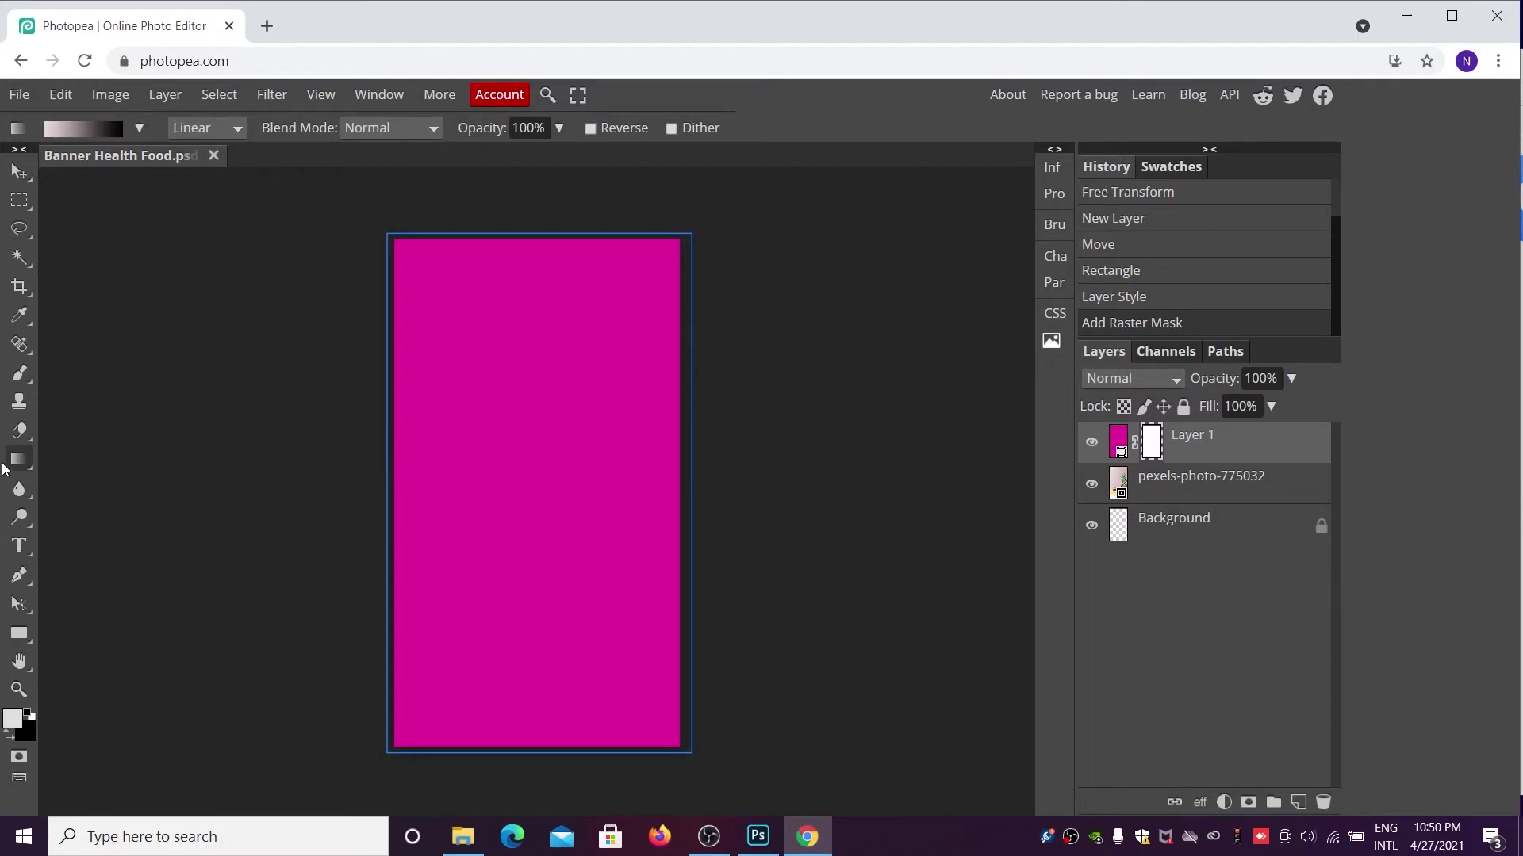
right_click(16, 460)
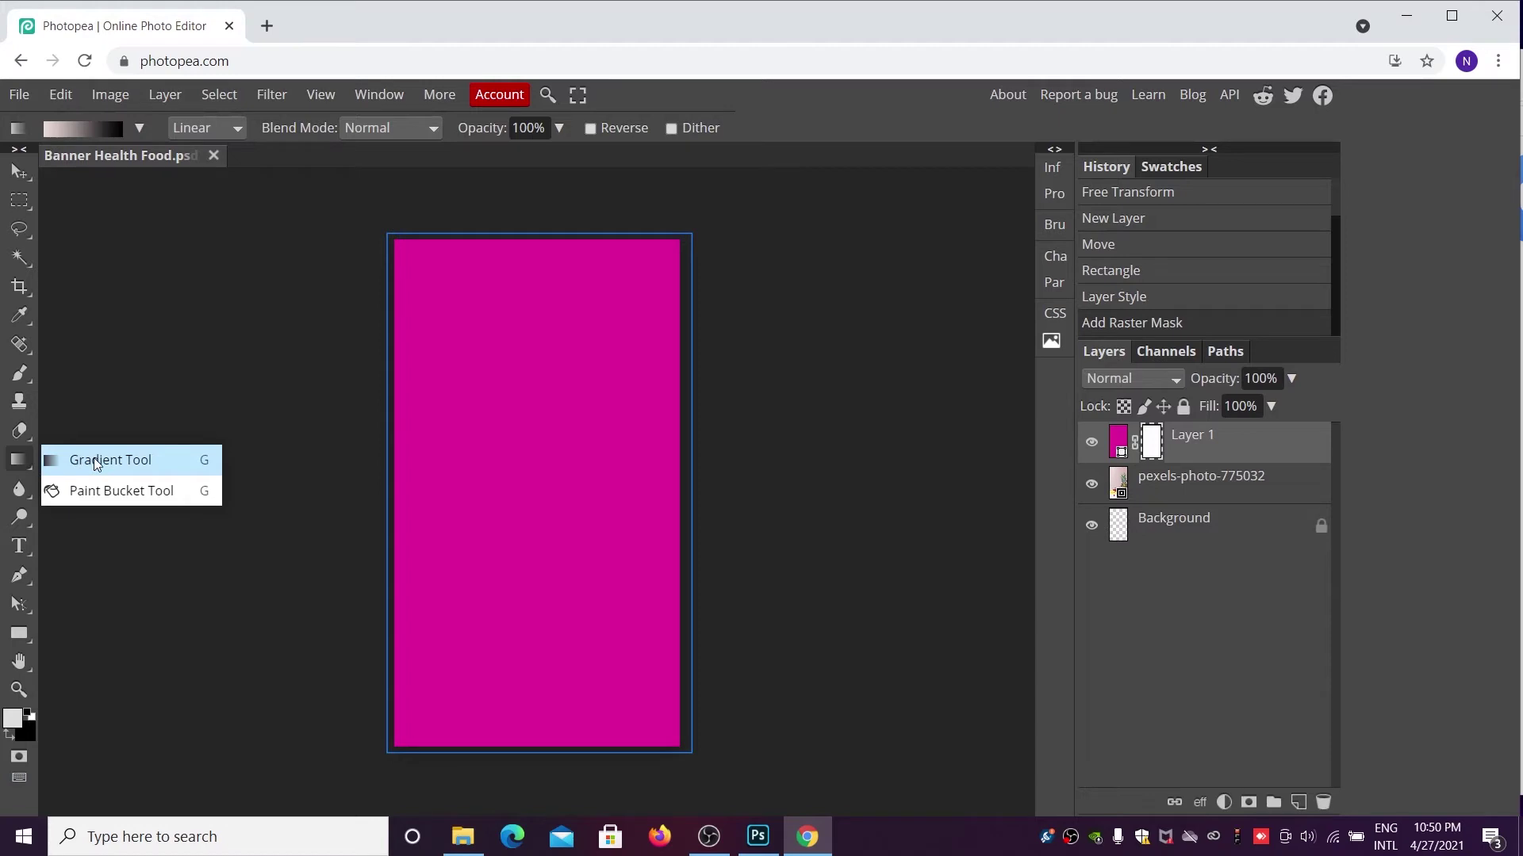
left_click(117, 460)
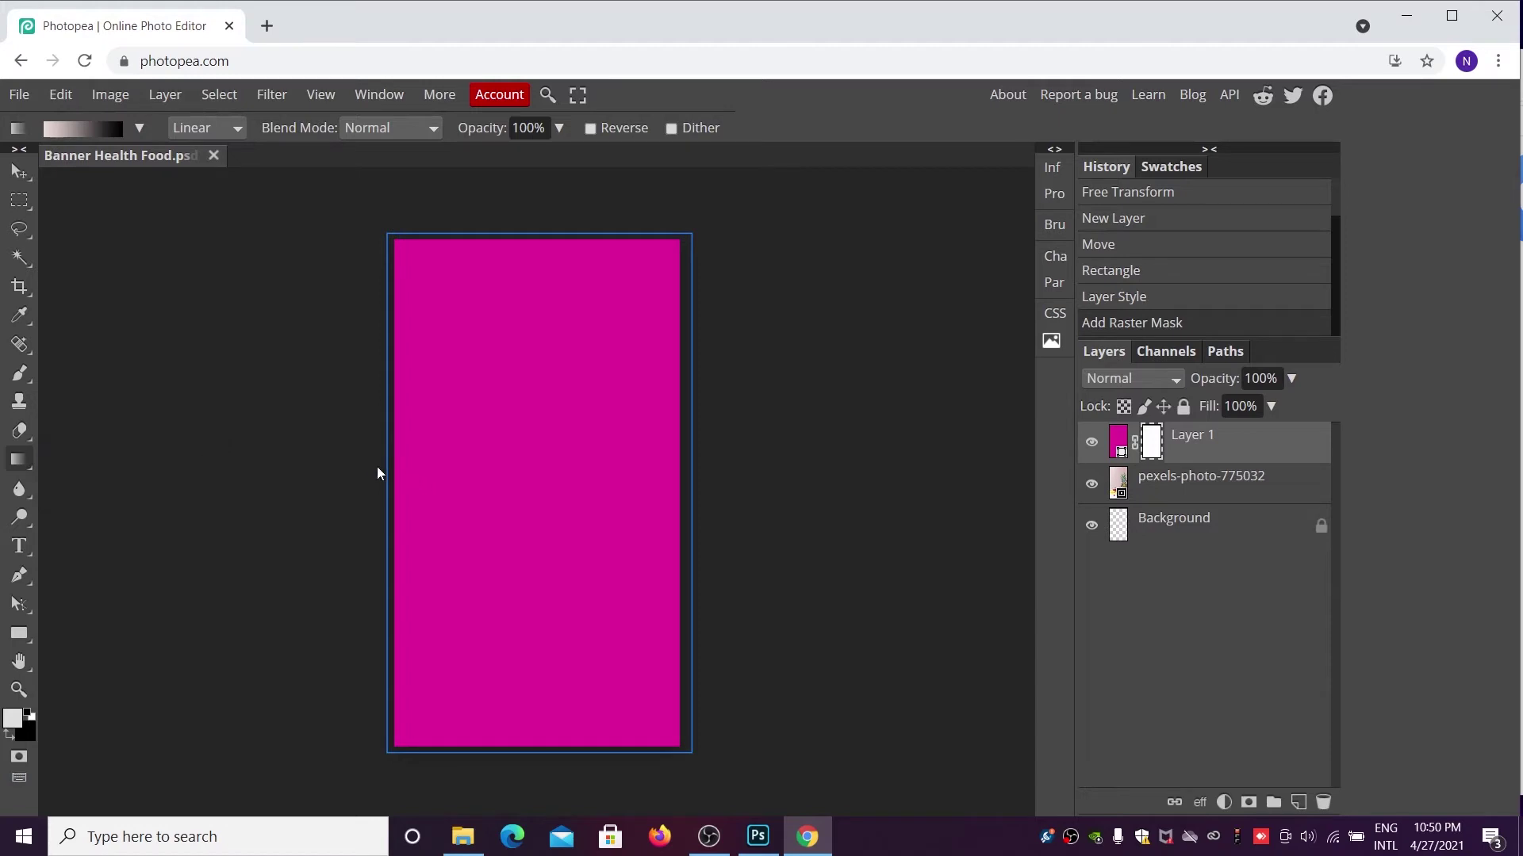
left_click_drag(393, 476, 678, 506)
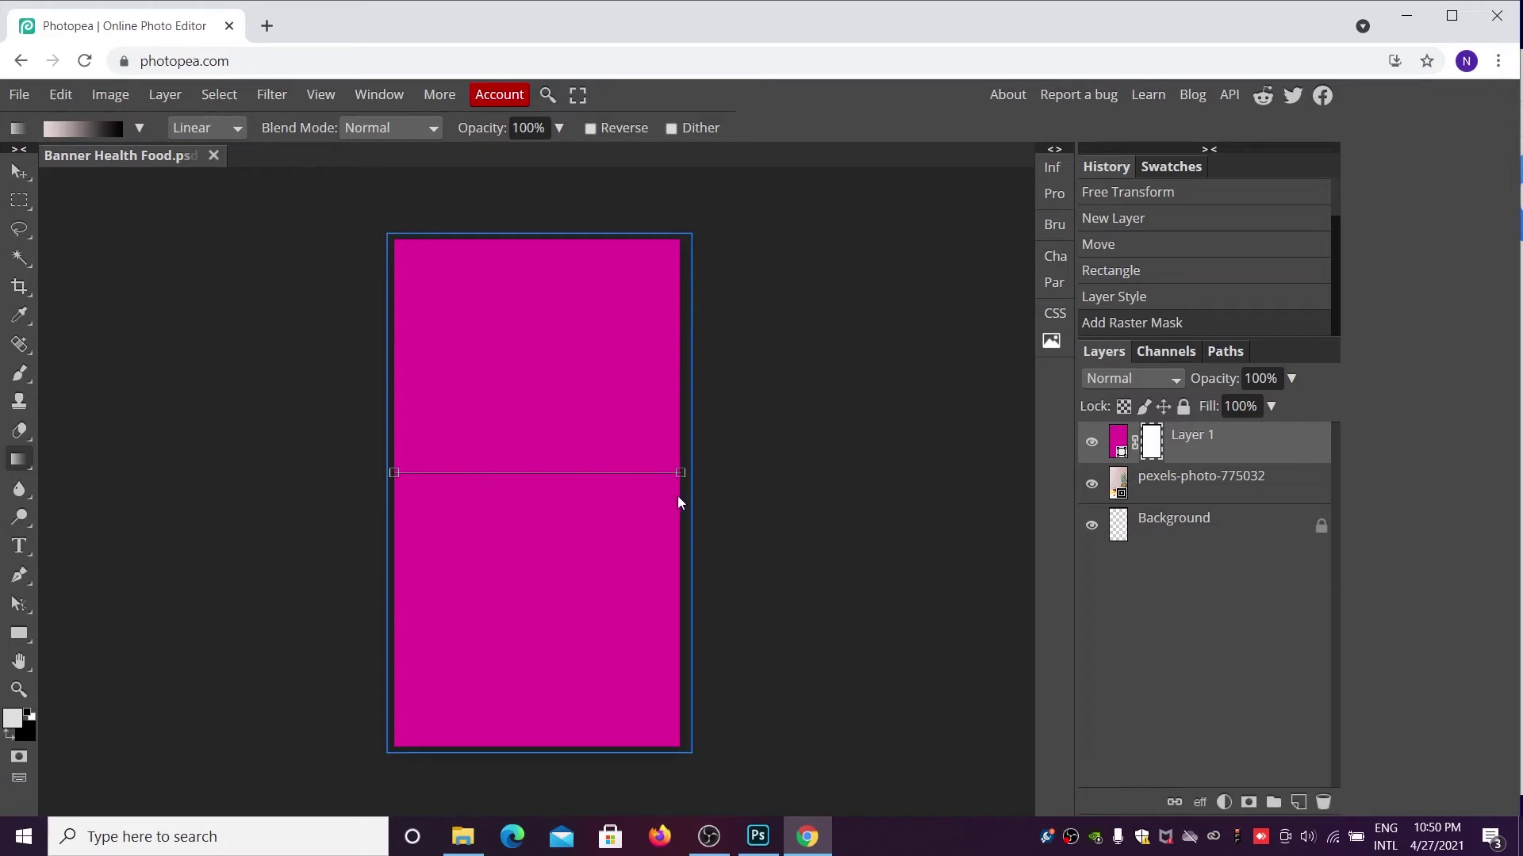
left_click_drag(678, 502, 678, 502)
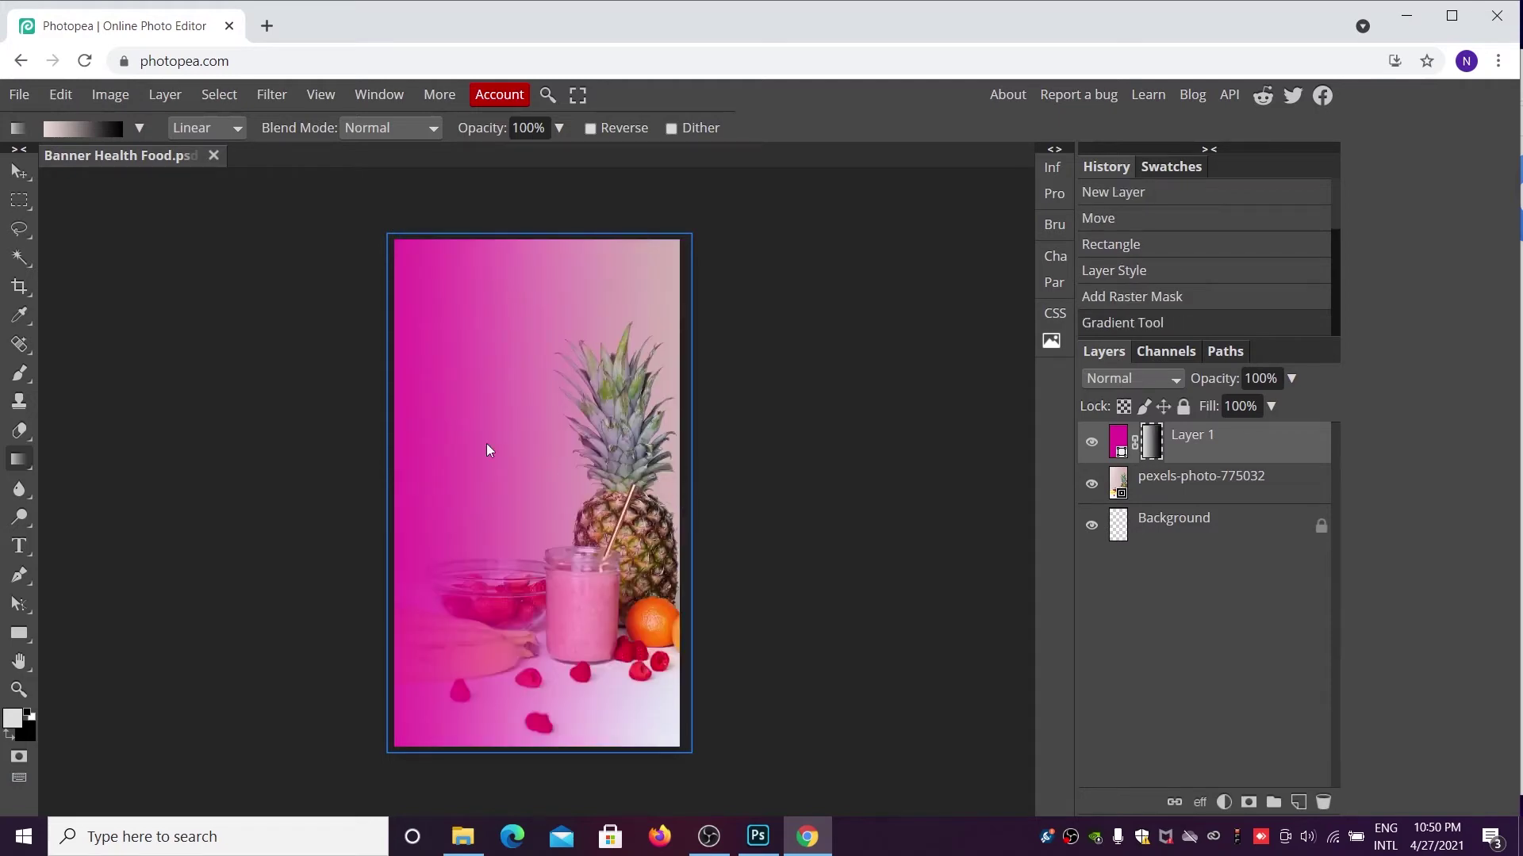
left_click(15, 173)
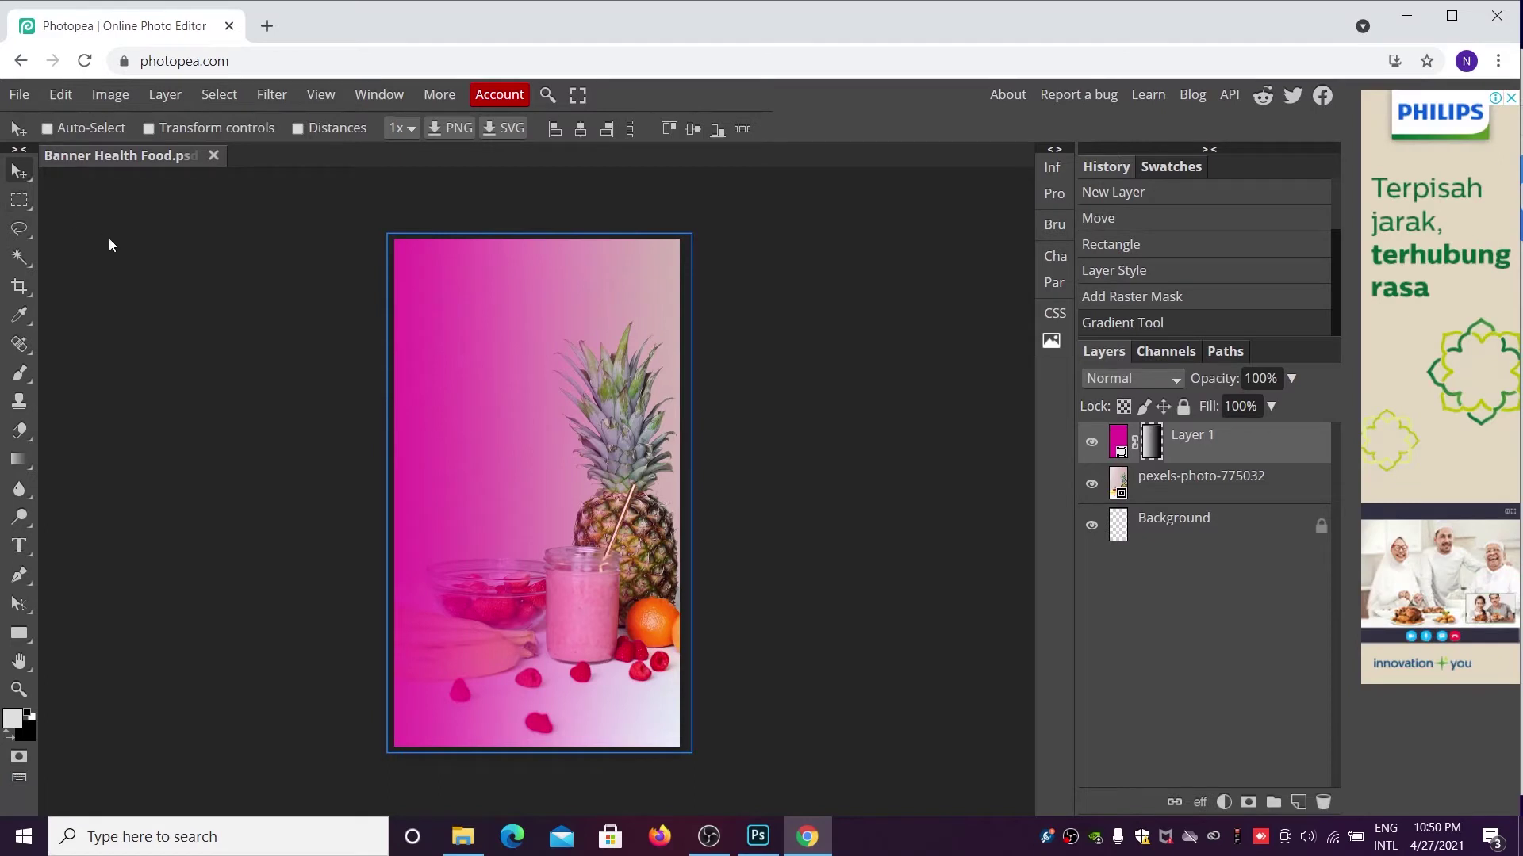
- Lower the magenta gradient Layer 1's opacity to 75% in the Layers panel
left_click(1189, 482)
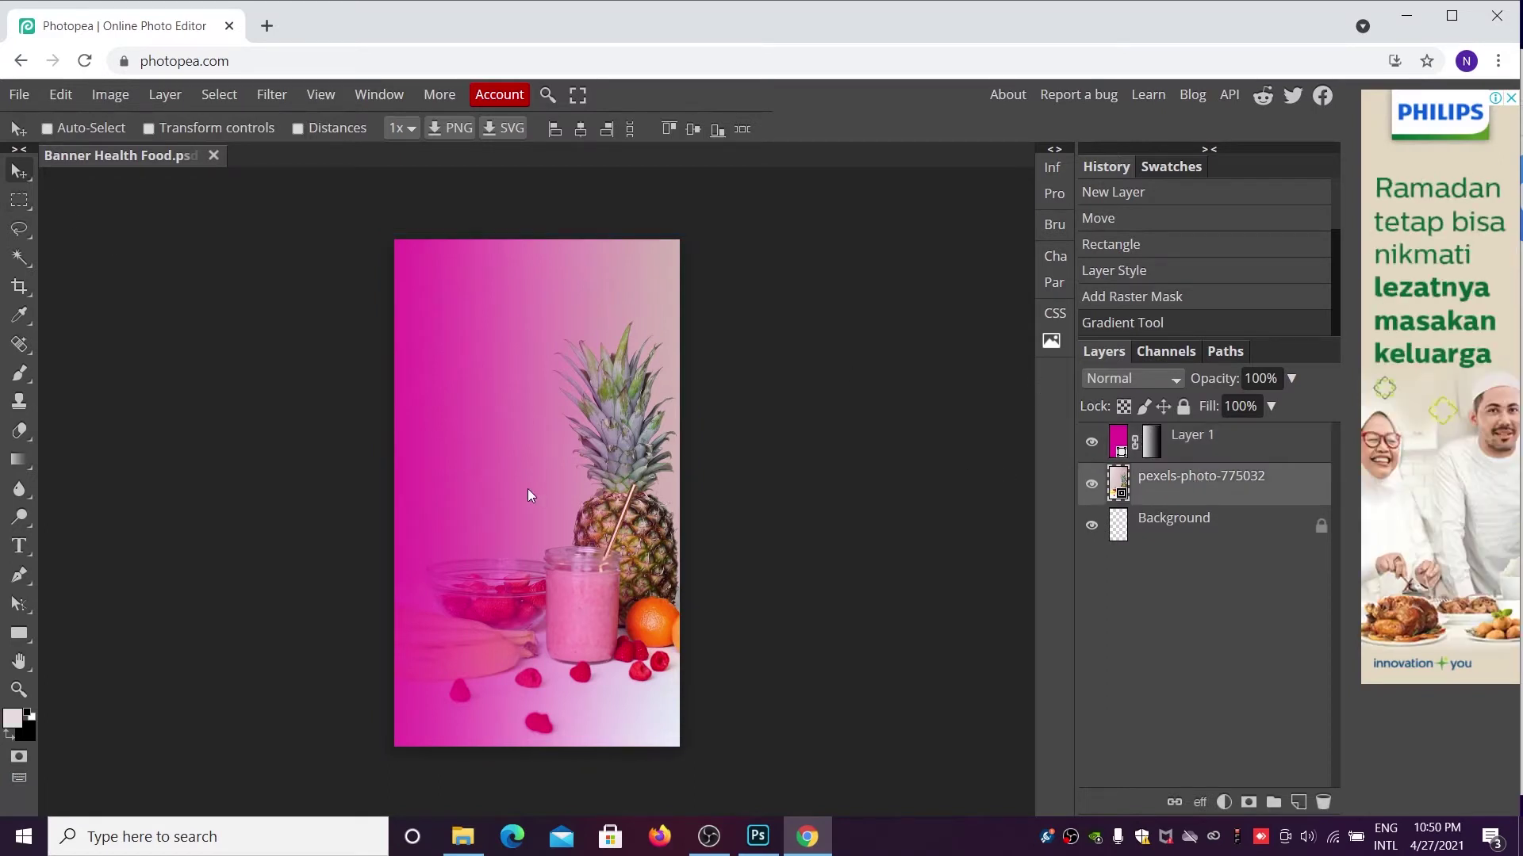
left_click(1211, 438)
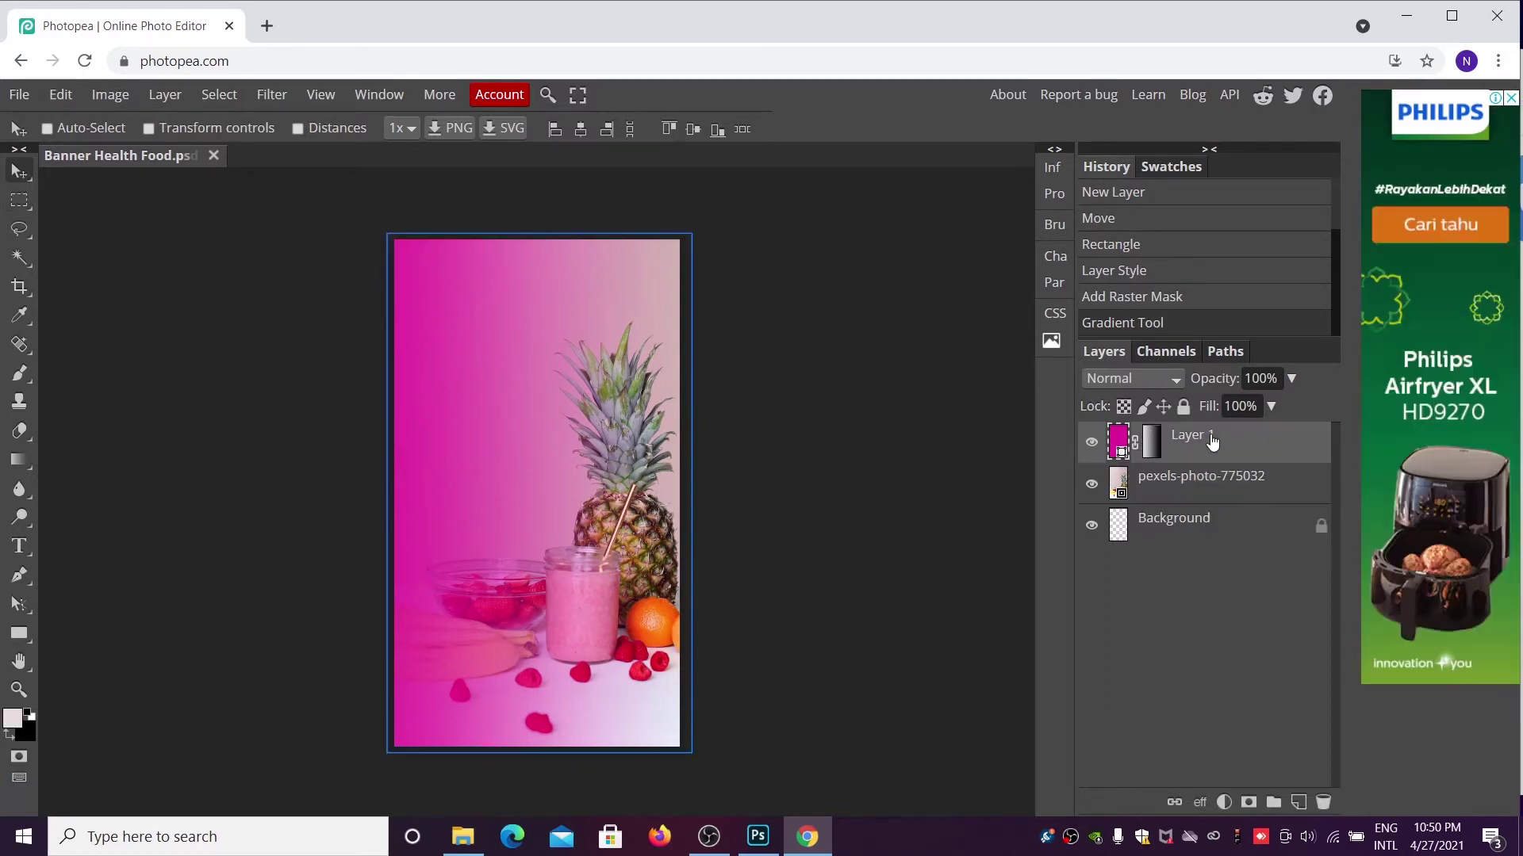
left_click(1291, 380)
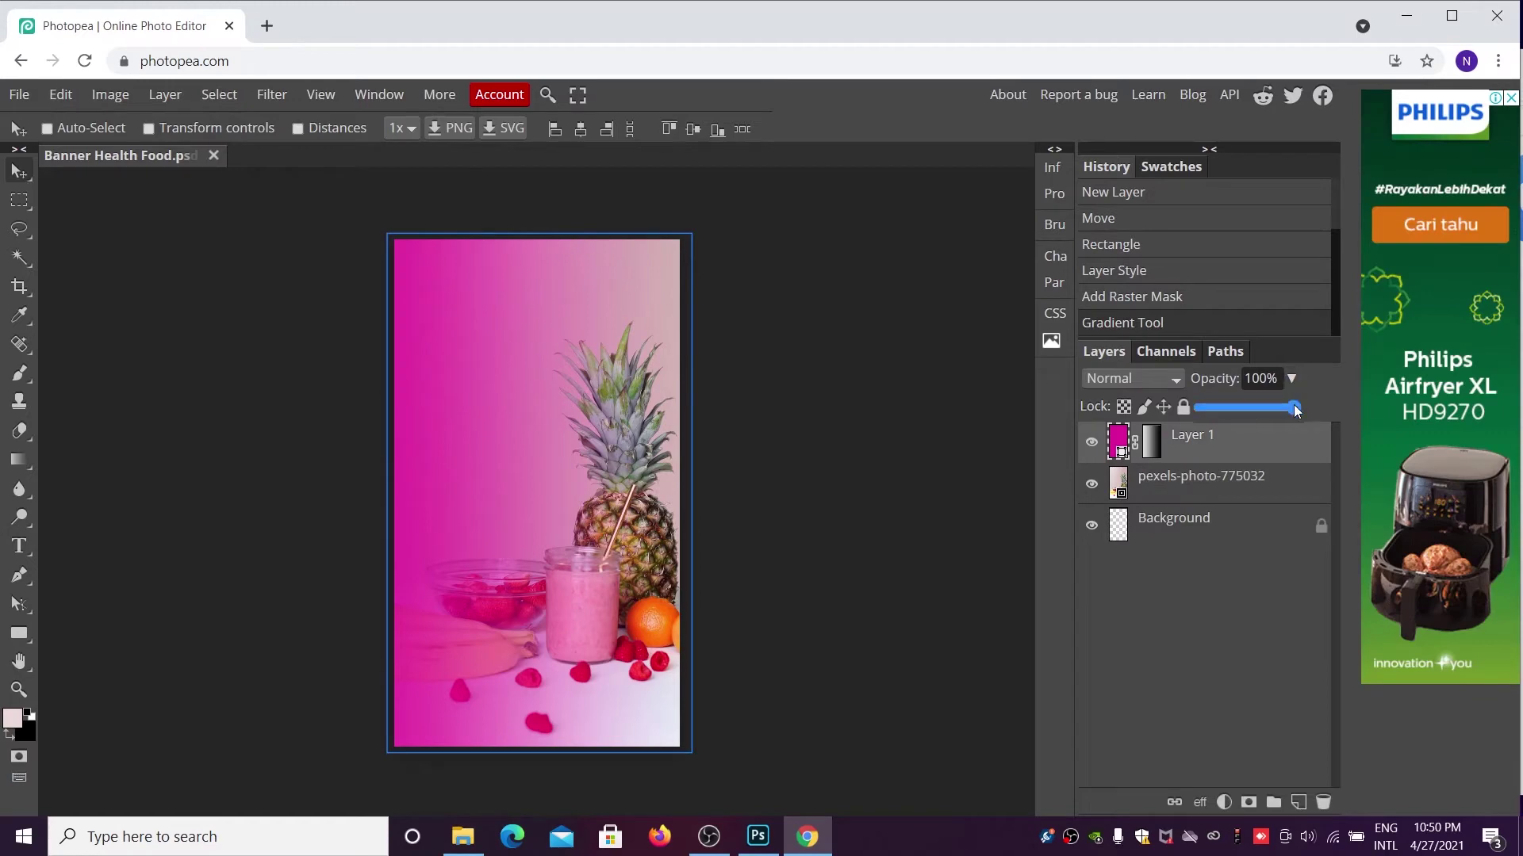
mouse_move(1293, 406)
left_mouse_down()
mouse_move(1239, 421)
mouse_move(1269, 436)
left_mouse_up()
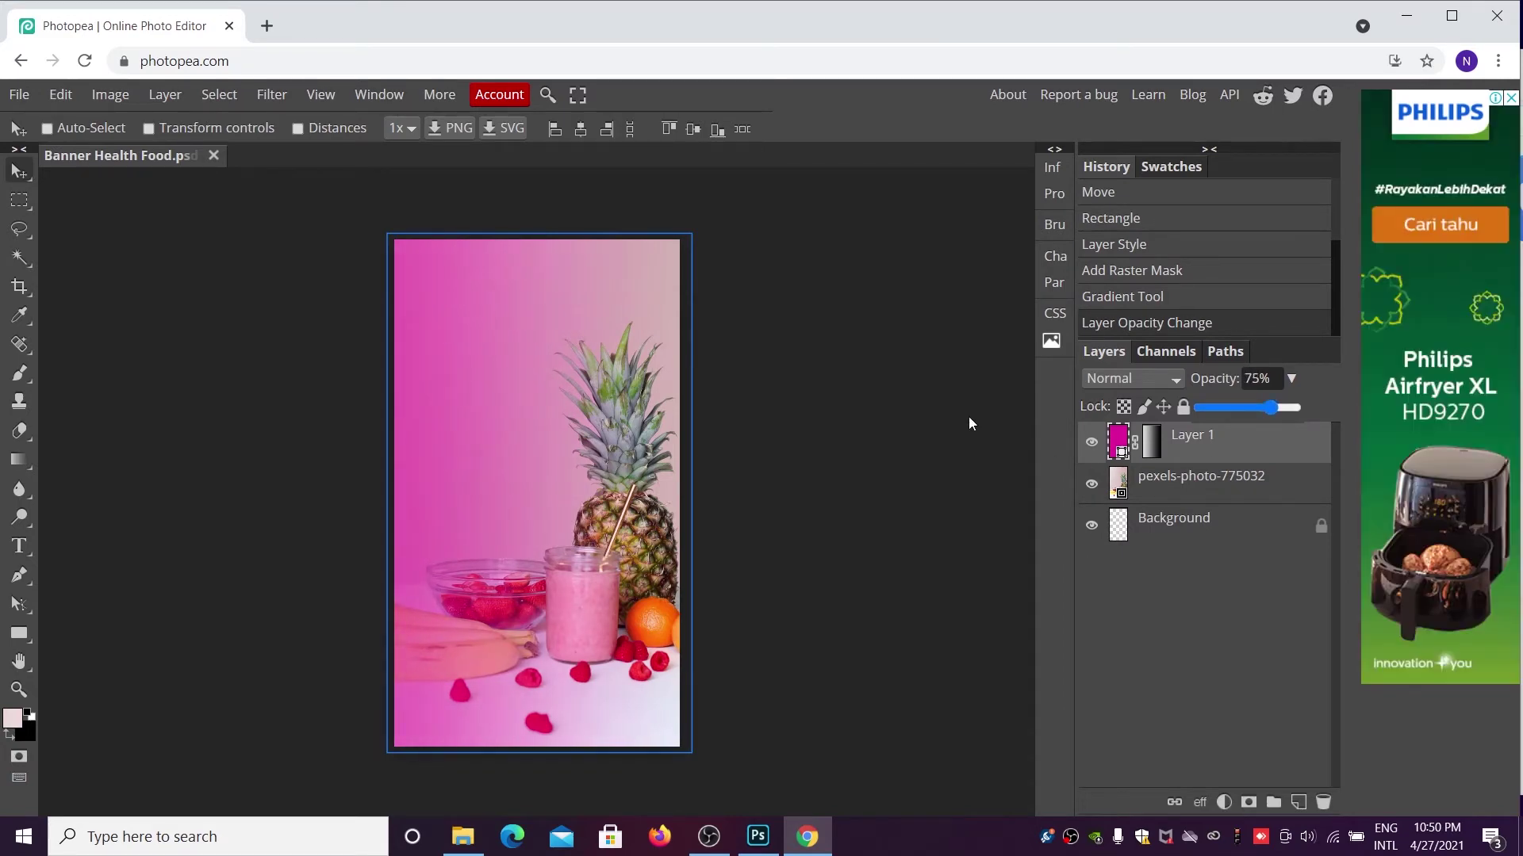
left_click(21, 170)
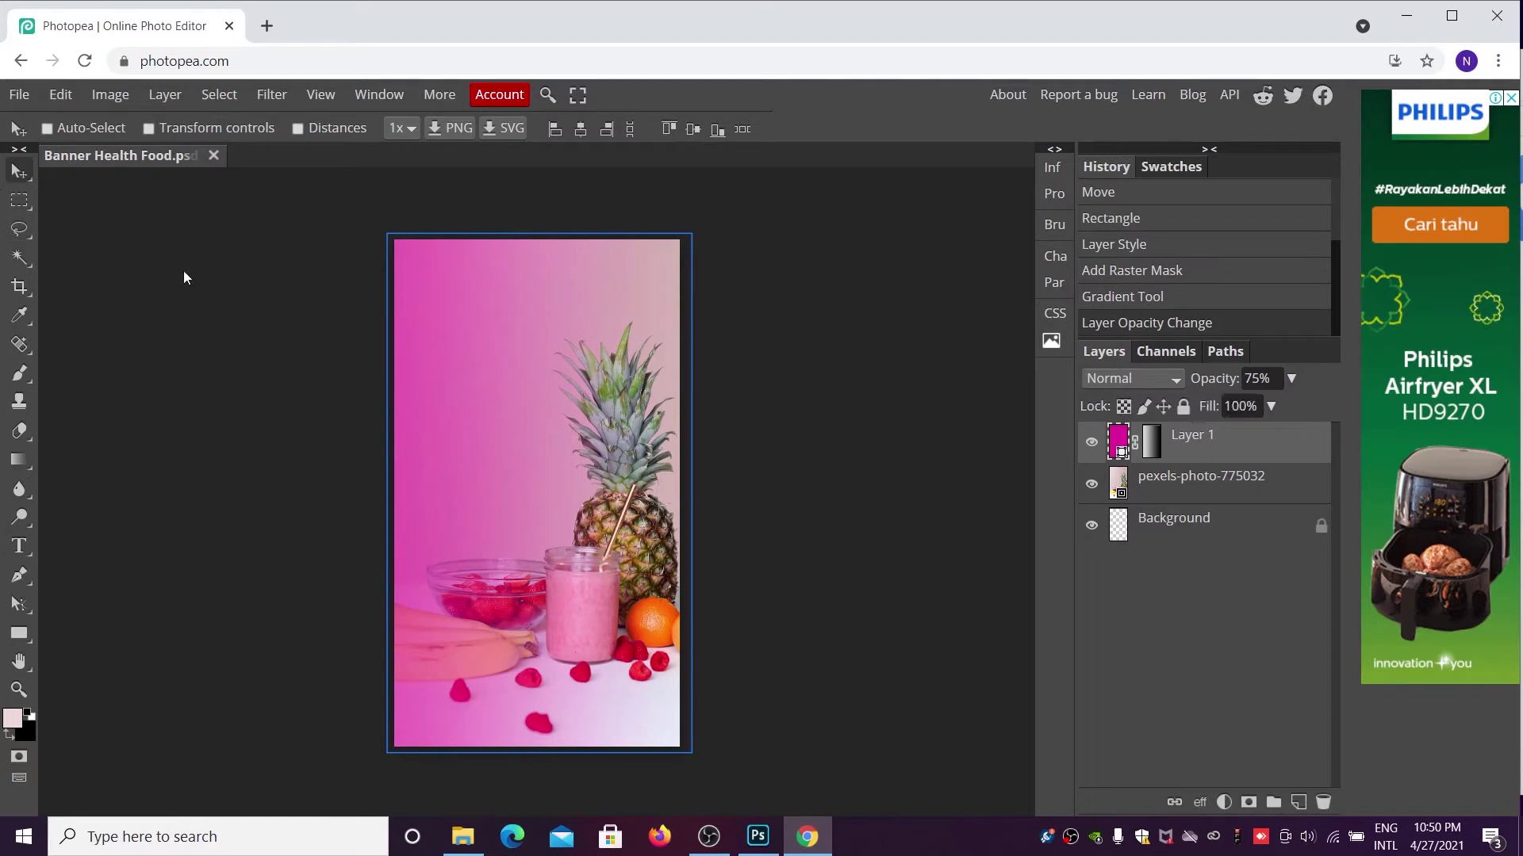
left_click(1156, 482)
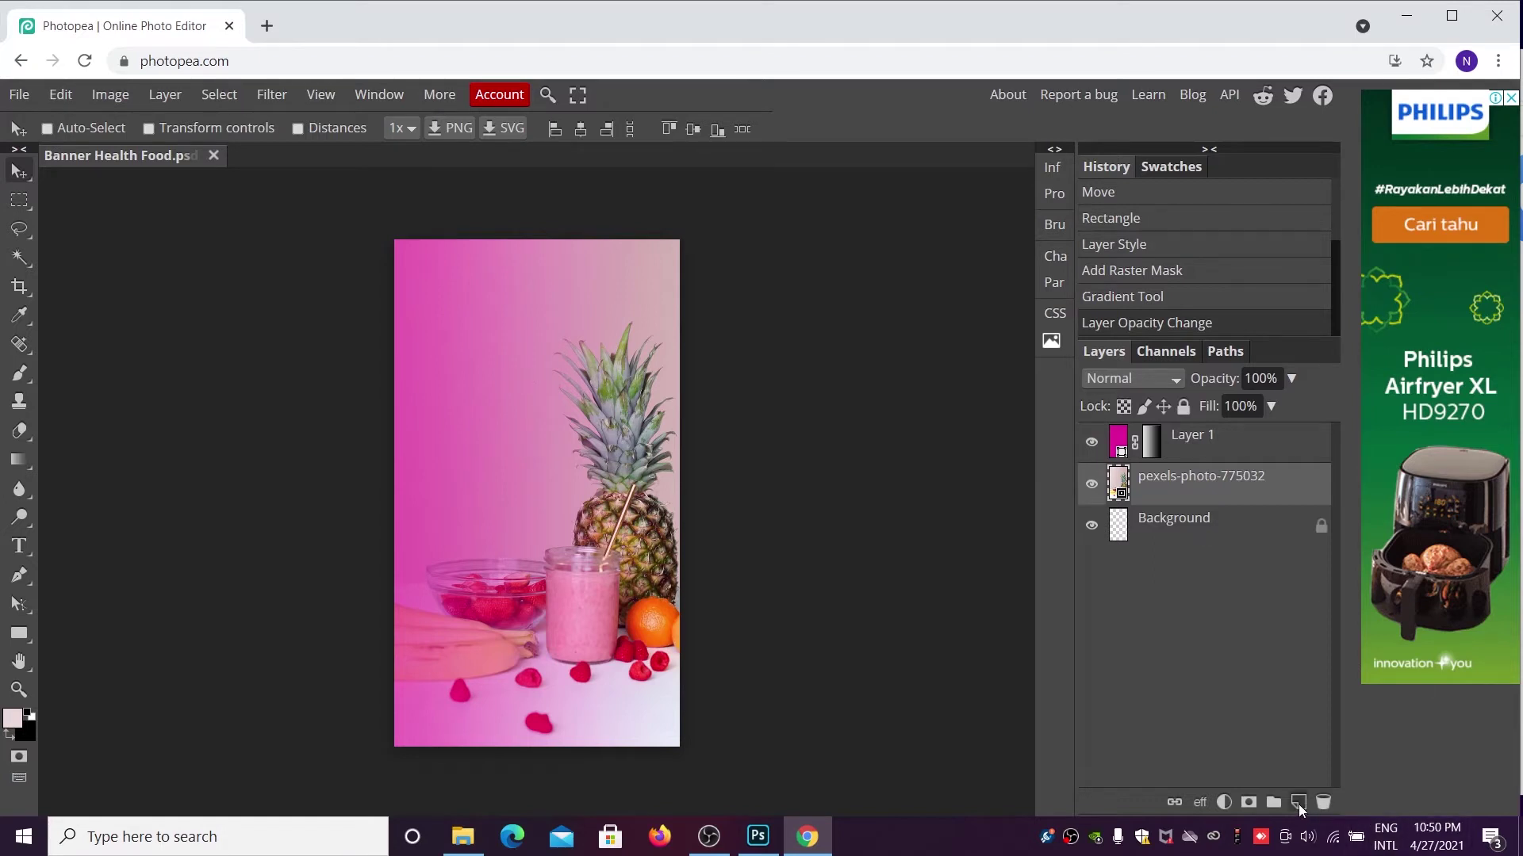
- Create an empty Layer 2 above the magenta gradient Layer 1 and select it
left_click(1242, 446)
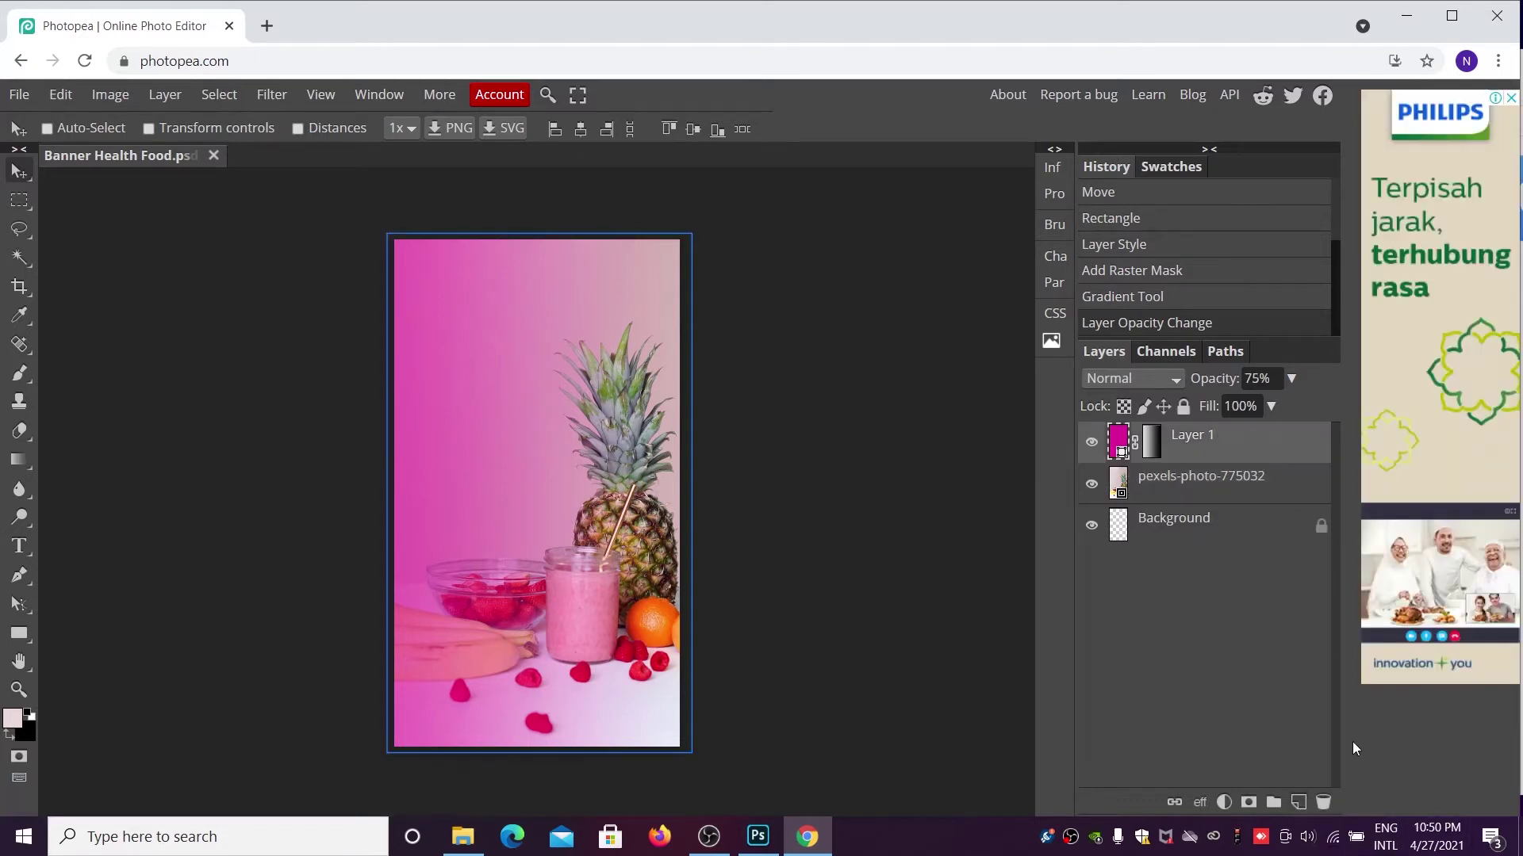
left_click(1298, 802)
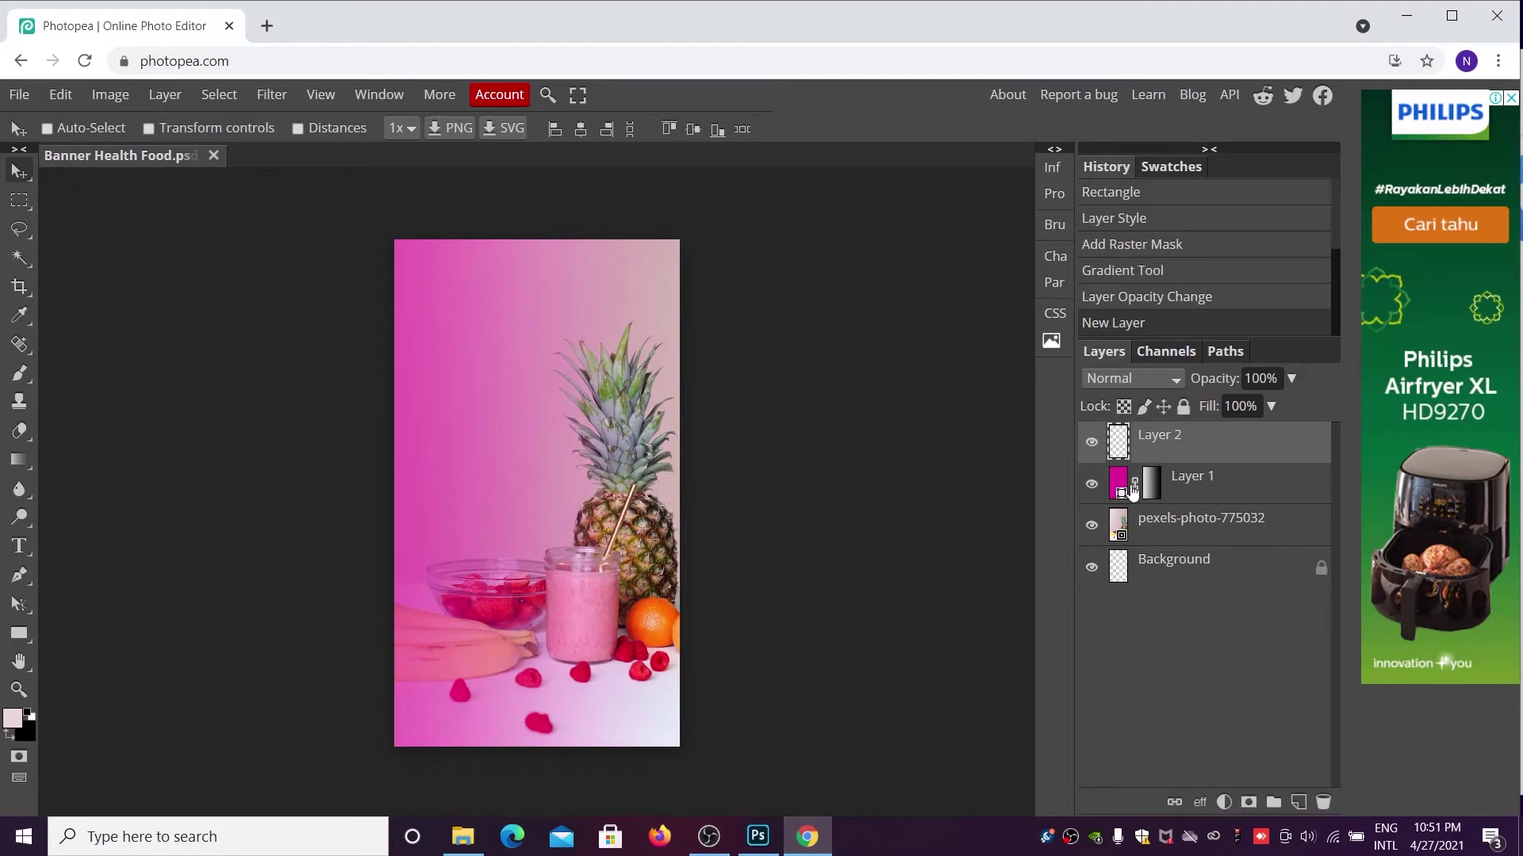
left_click(1176, 527)
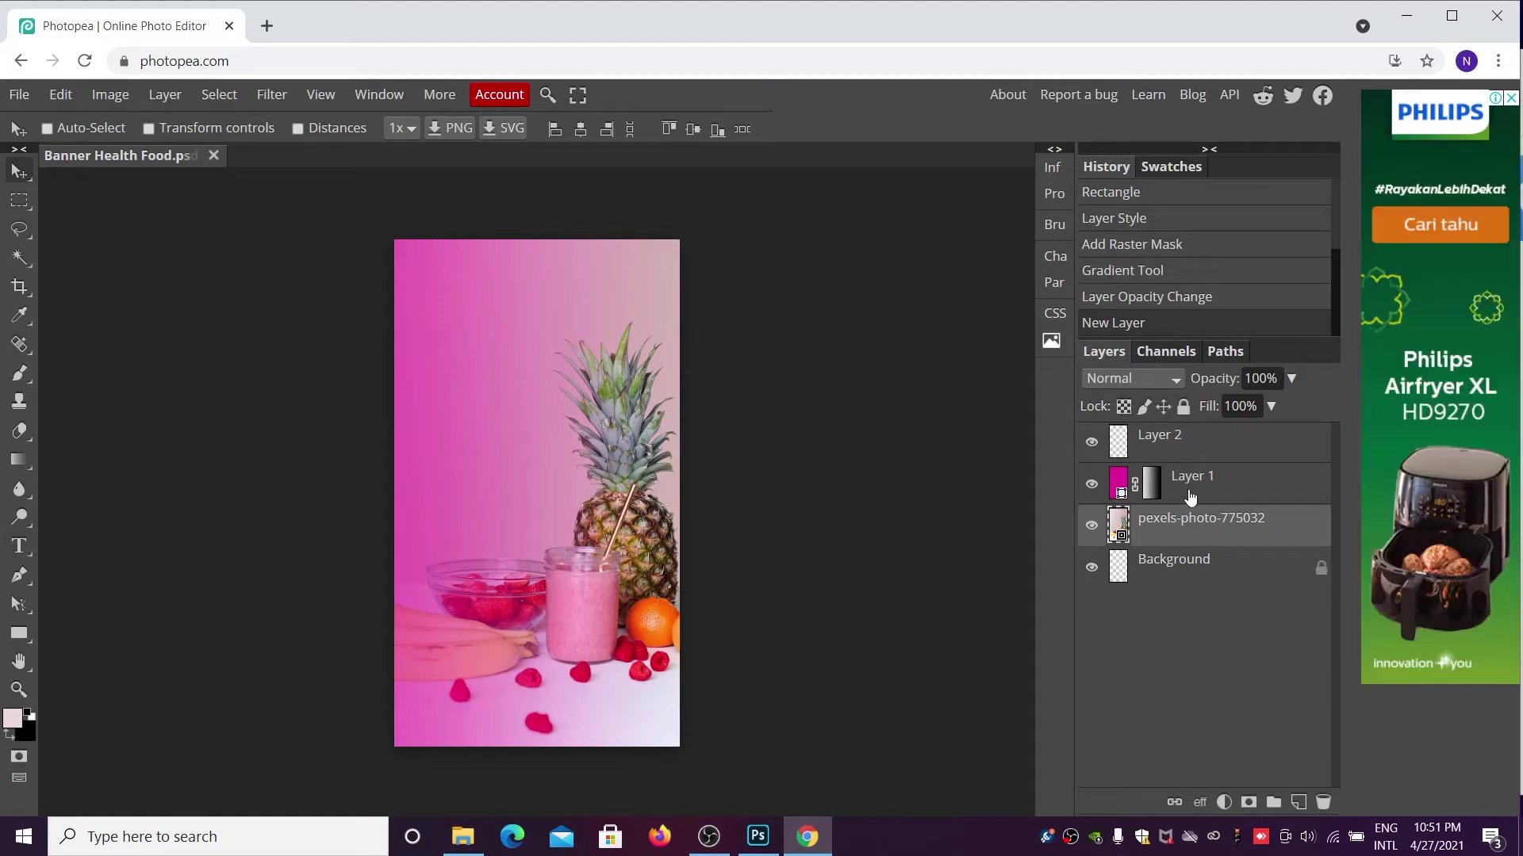
left_click(1190, 496)
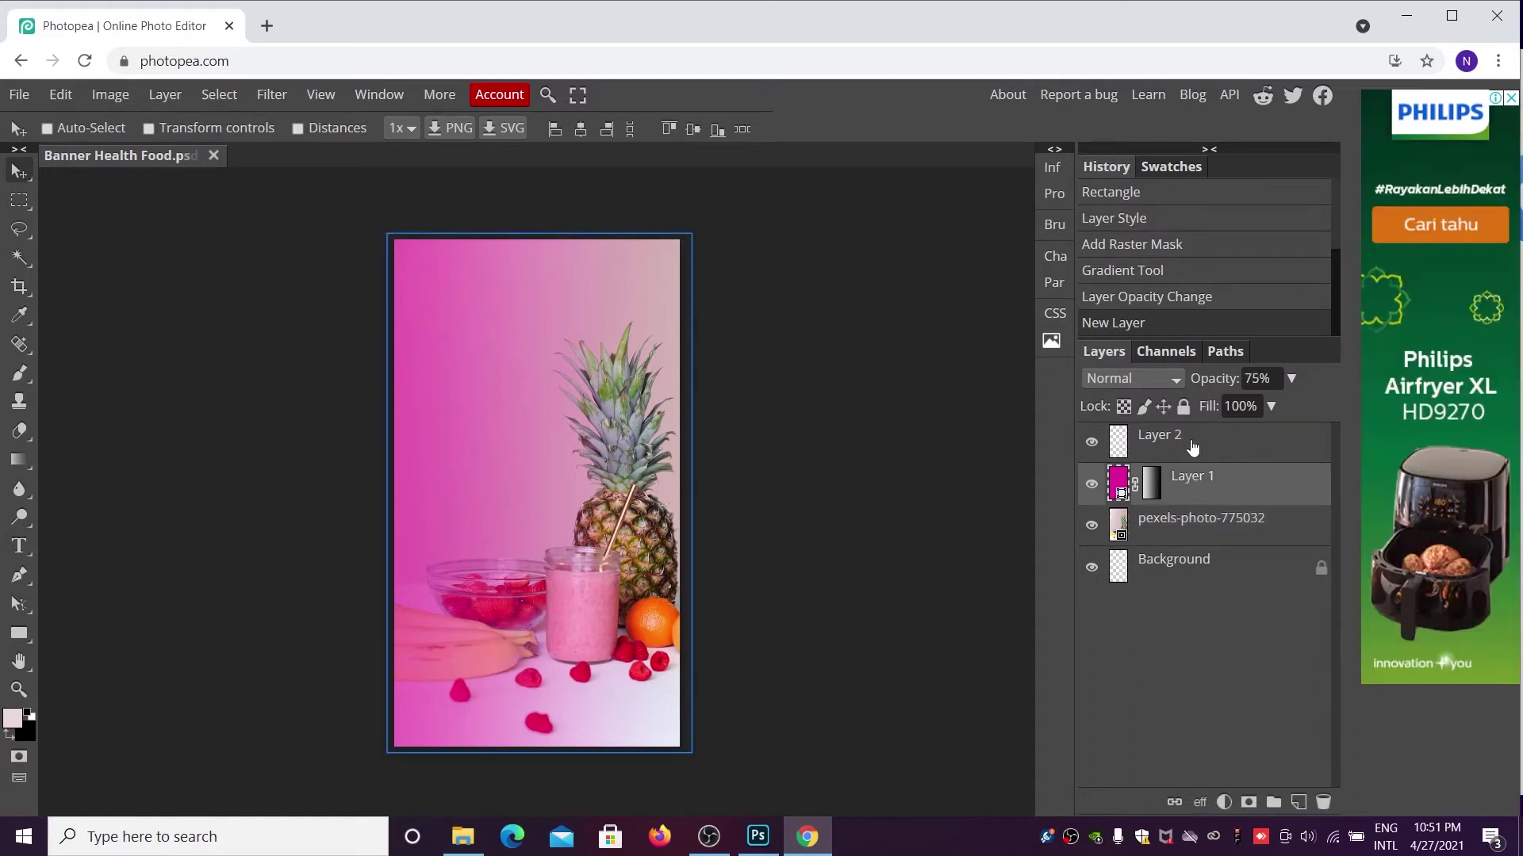
left_click(1192, 448)
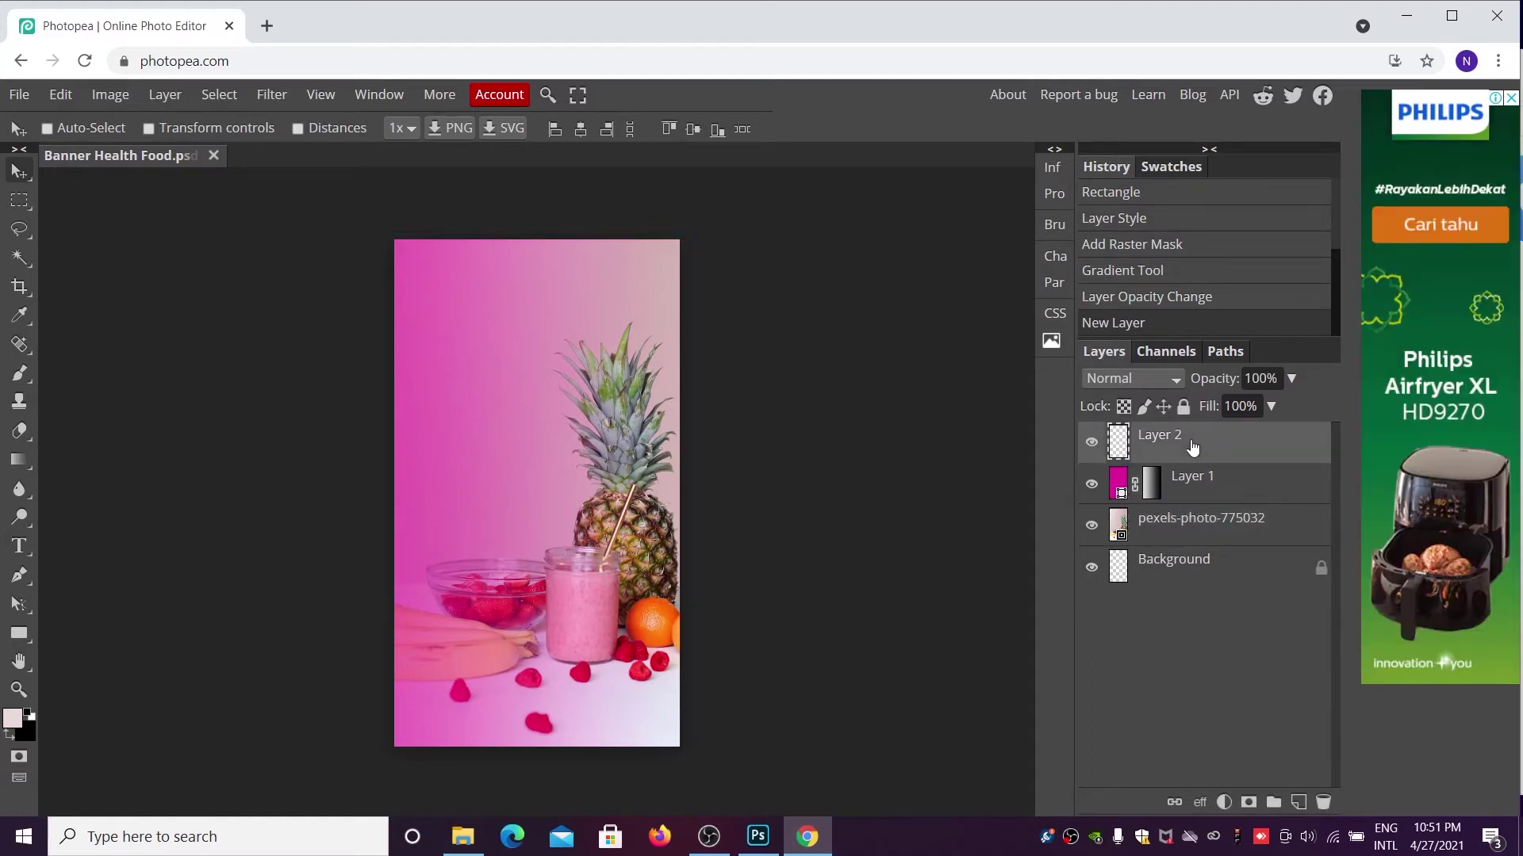
left_click(19, 547)
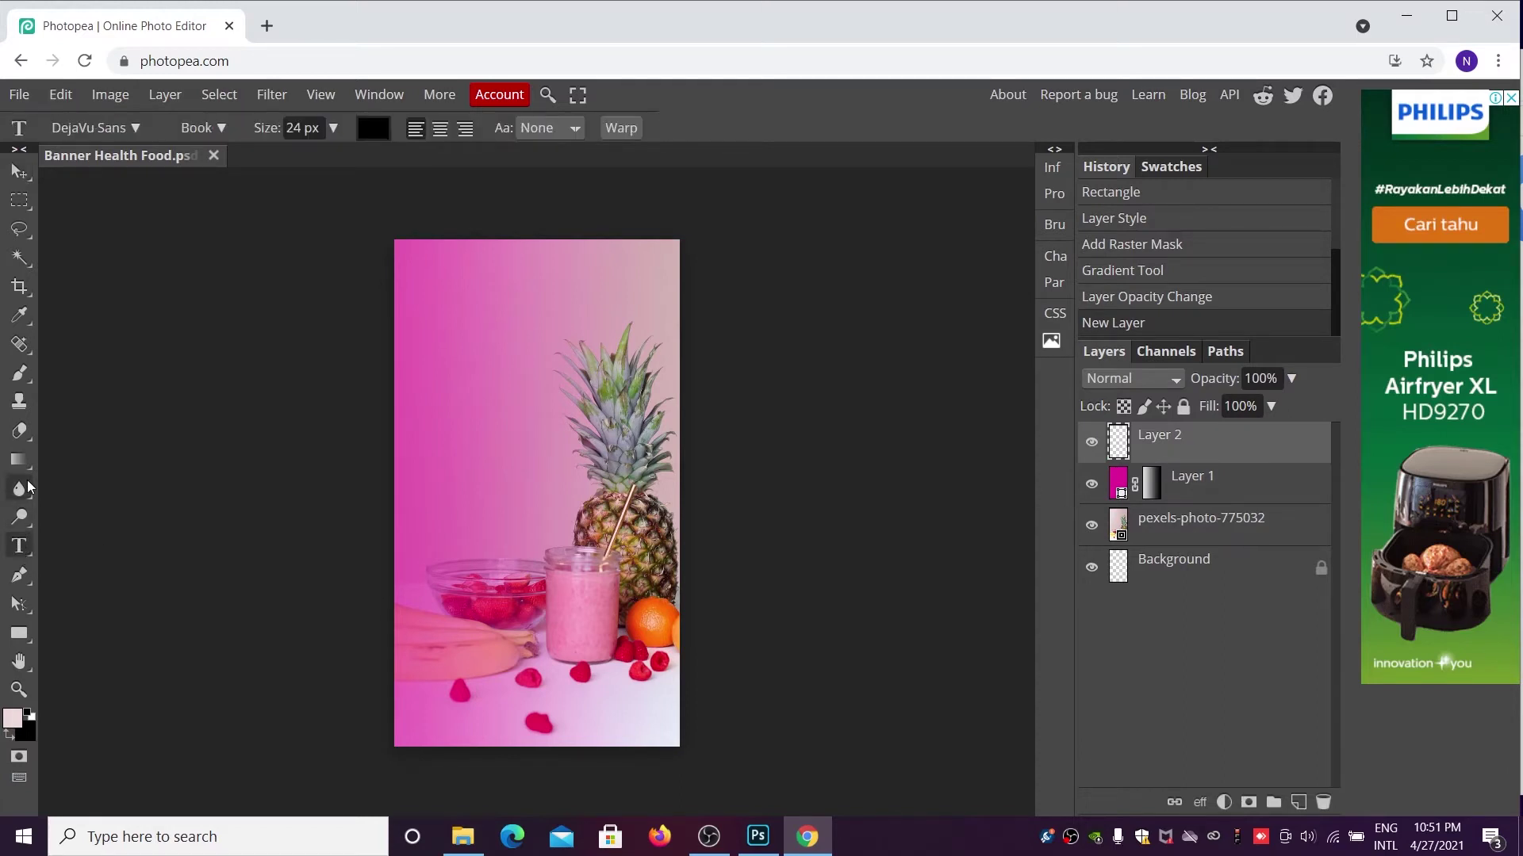
- Draw a small rectangle near the banner's top-left and nudge it slightly up-left
left_click(20, 634)
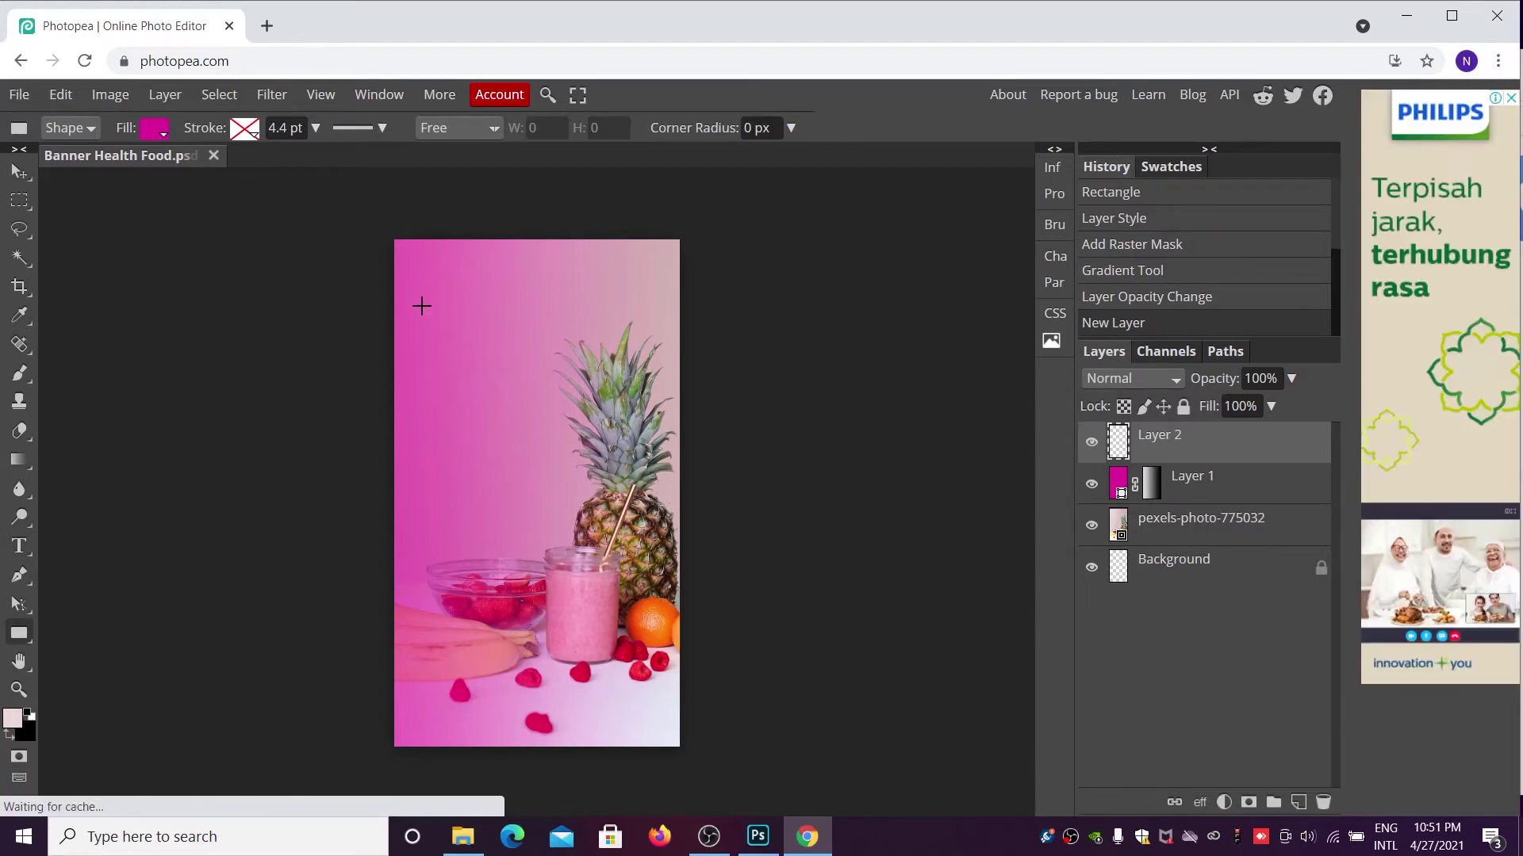
left_click_drag(421, 315, 537, 346)
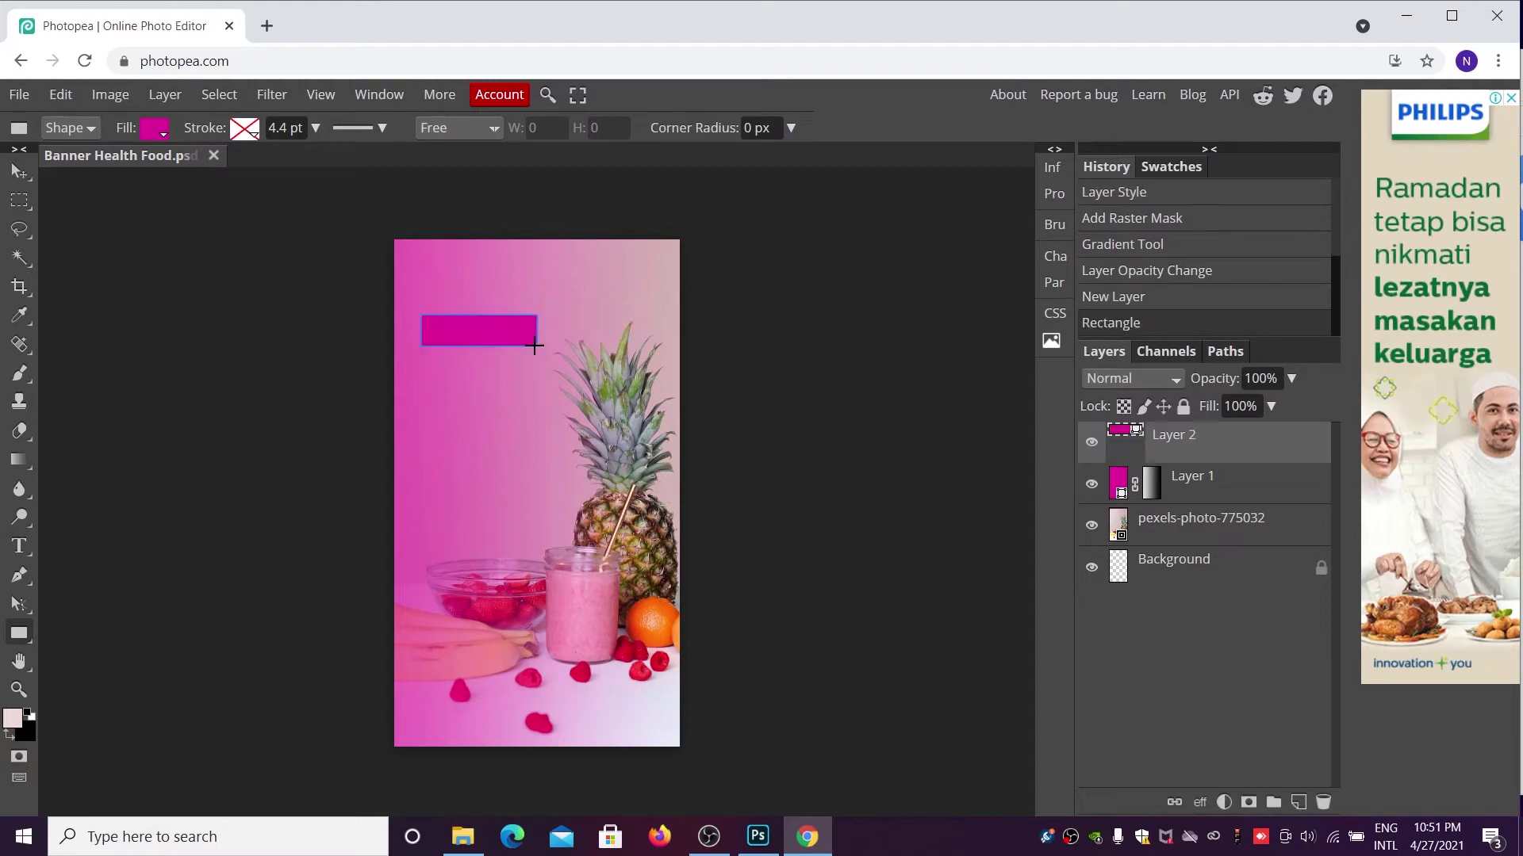
left_click(20, 173)
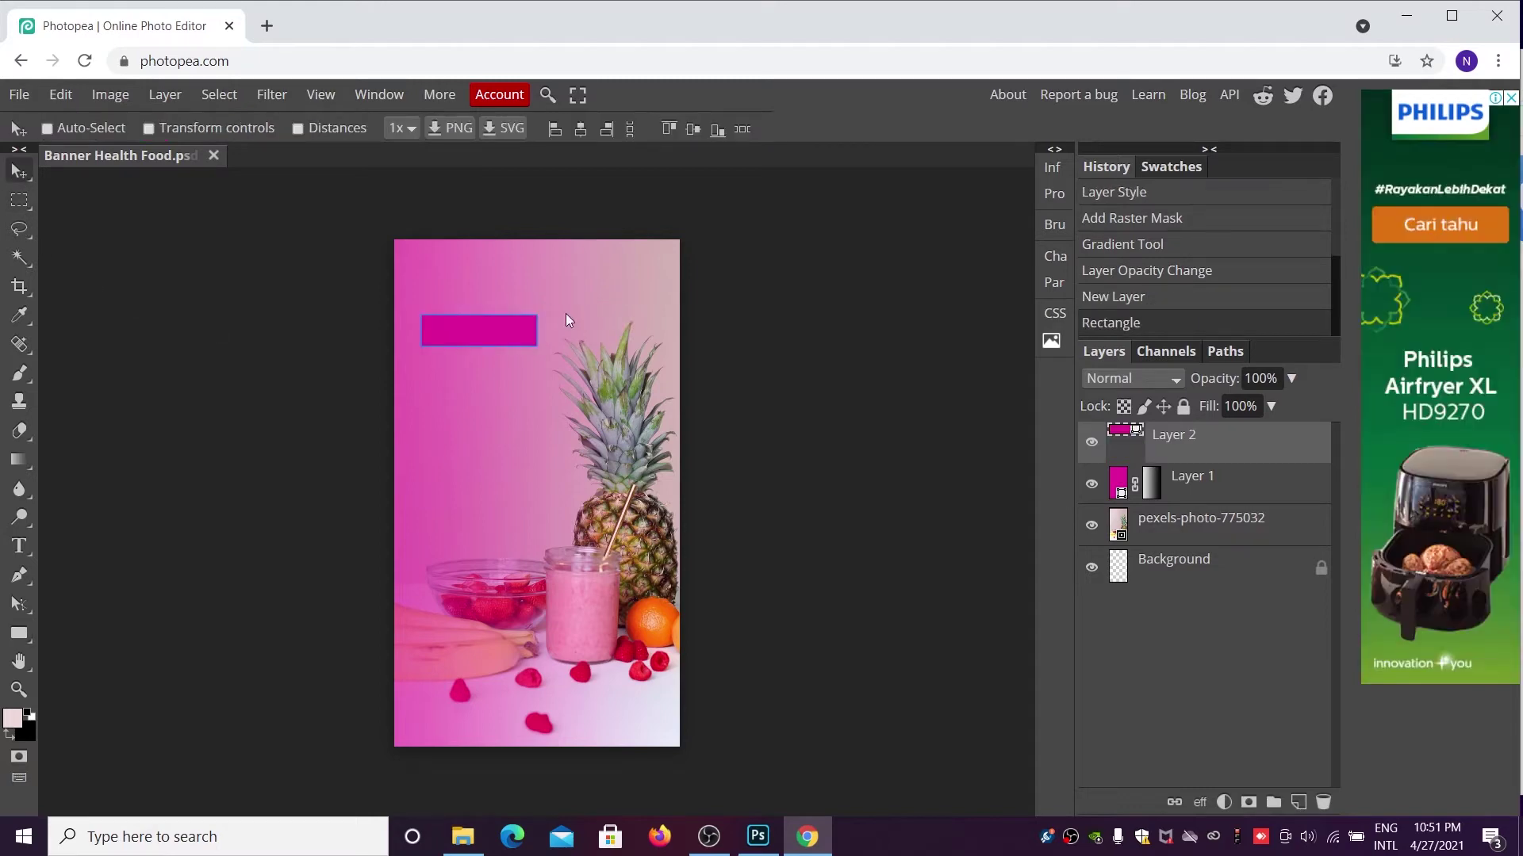
left_click(1189, 482)
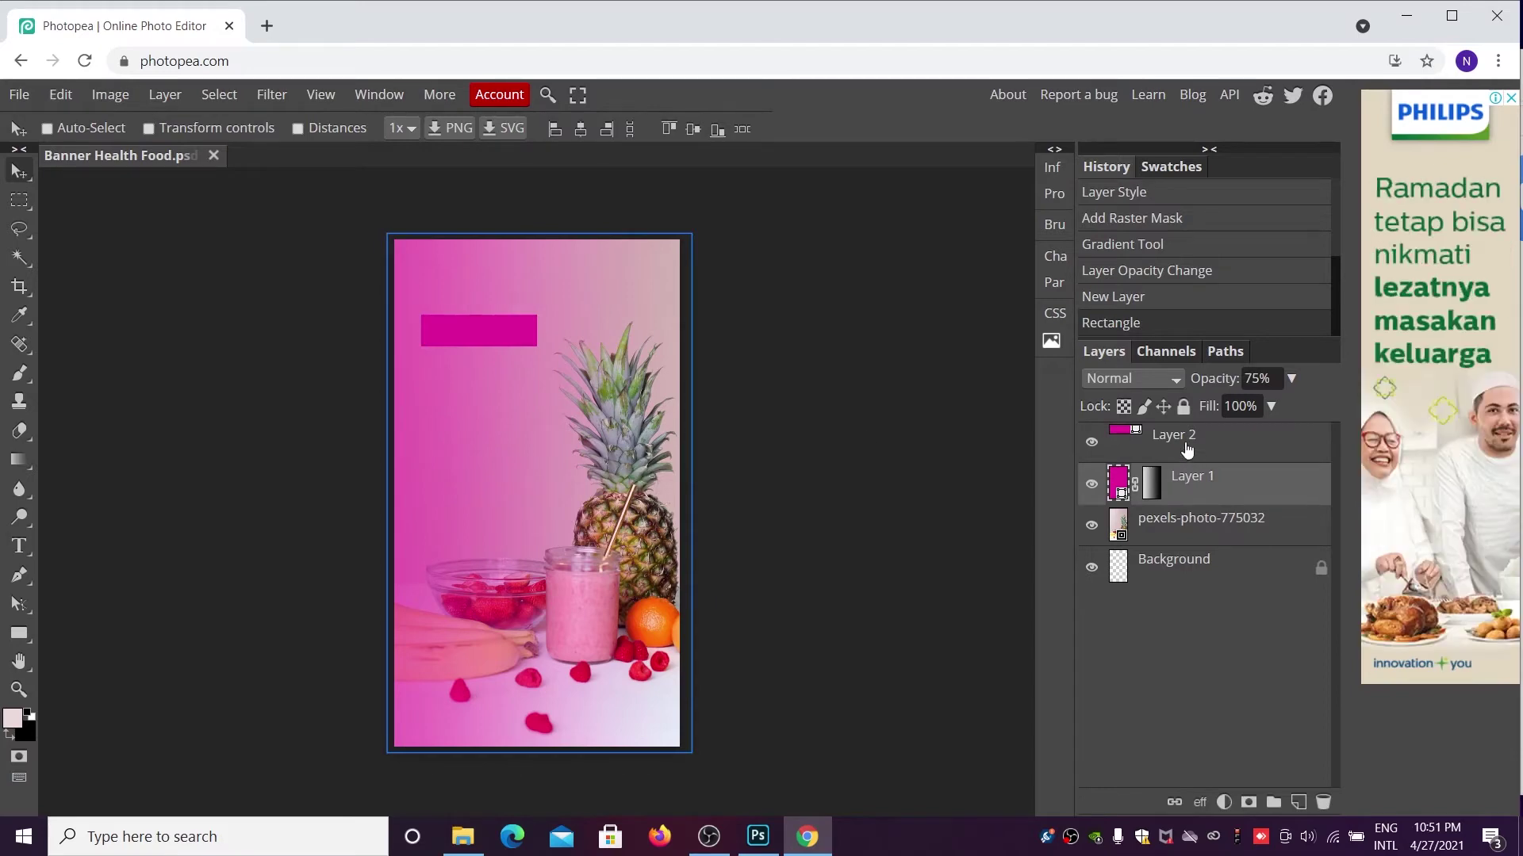
left_click(1186, 442)
left_click_drag(474, 337, 469, 317)
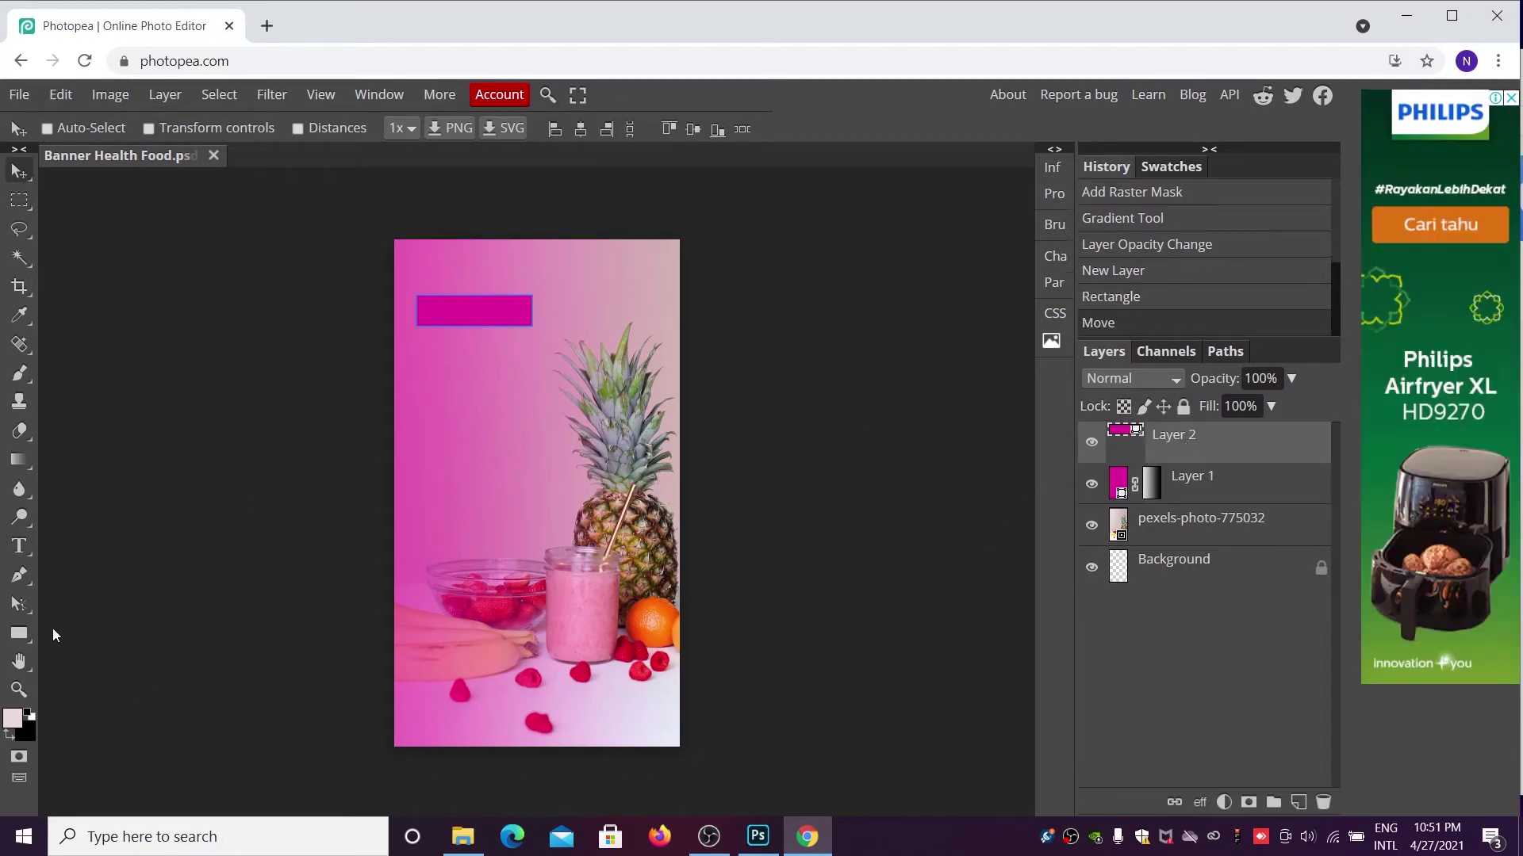
- Change the rectangle's fill to dark magenta #bb0f7f
left_click(17, 635)
left_click(154, 128)
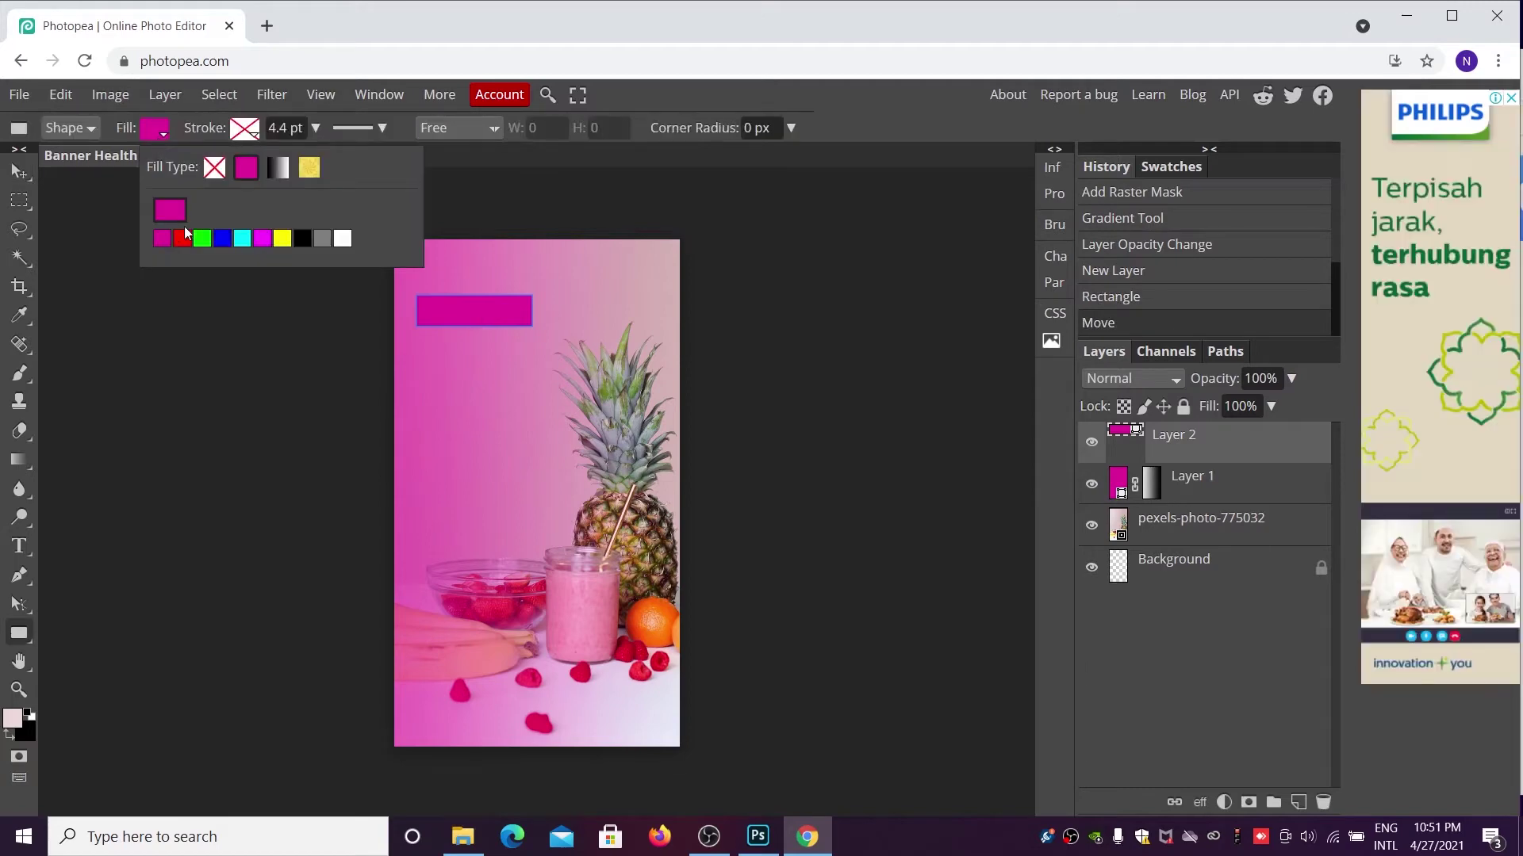
left_click(164, 214)
left_click_drag(379, 306, 379, 341)
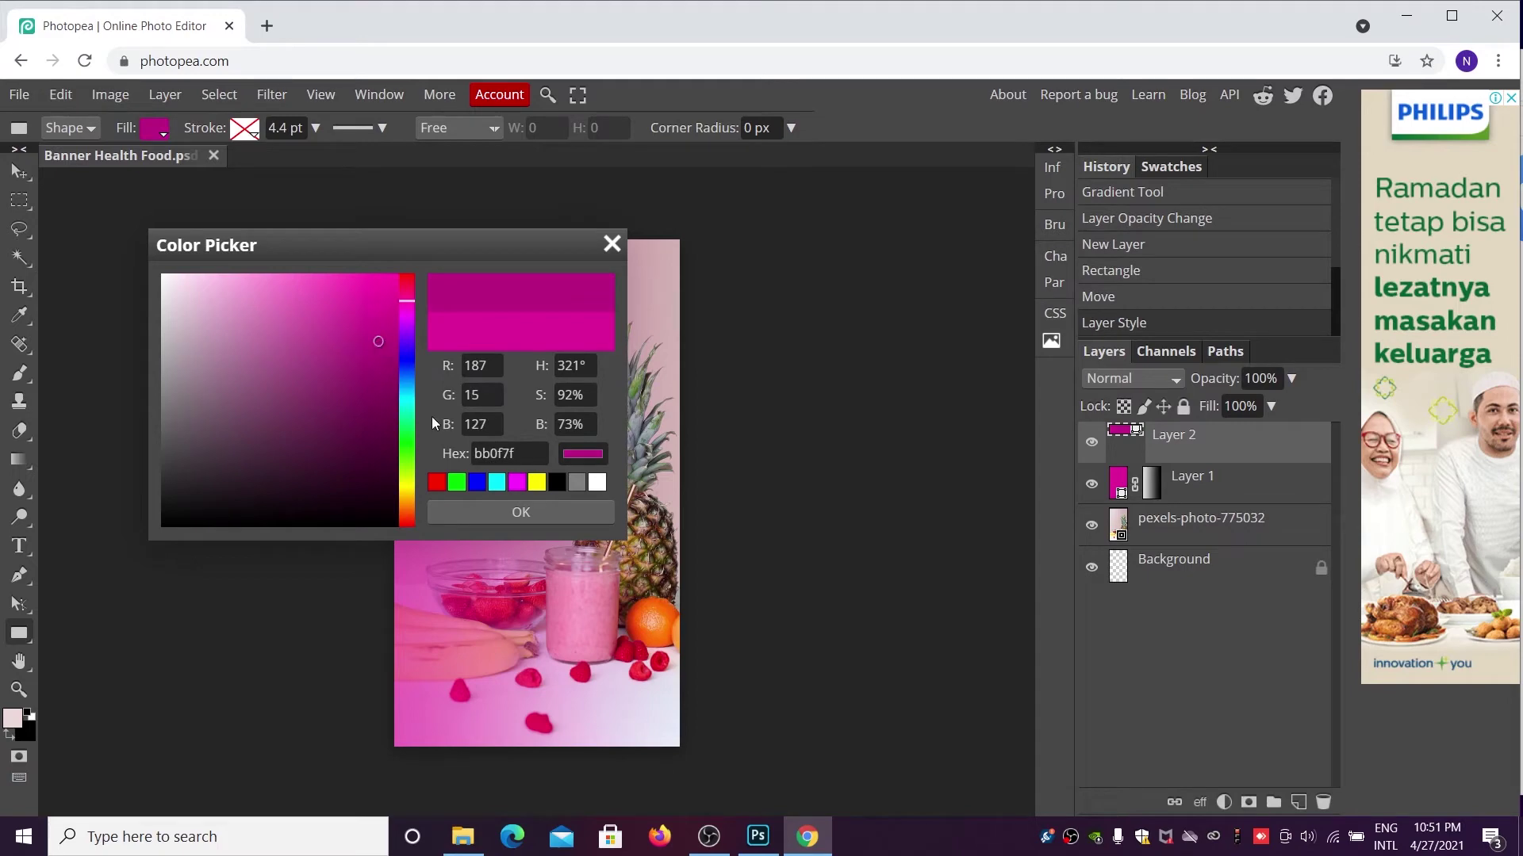
left_click(500, 512)
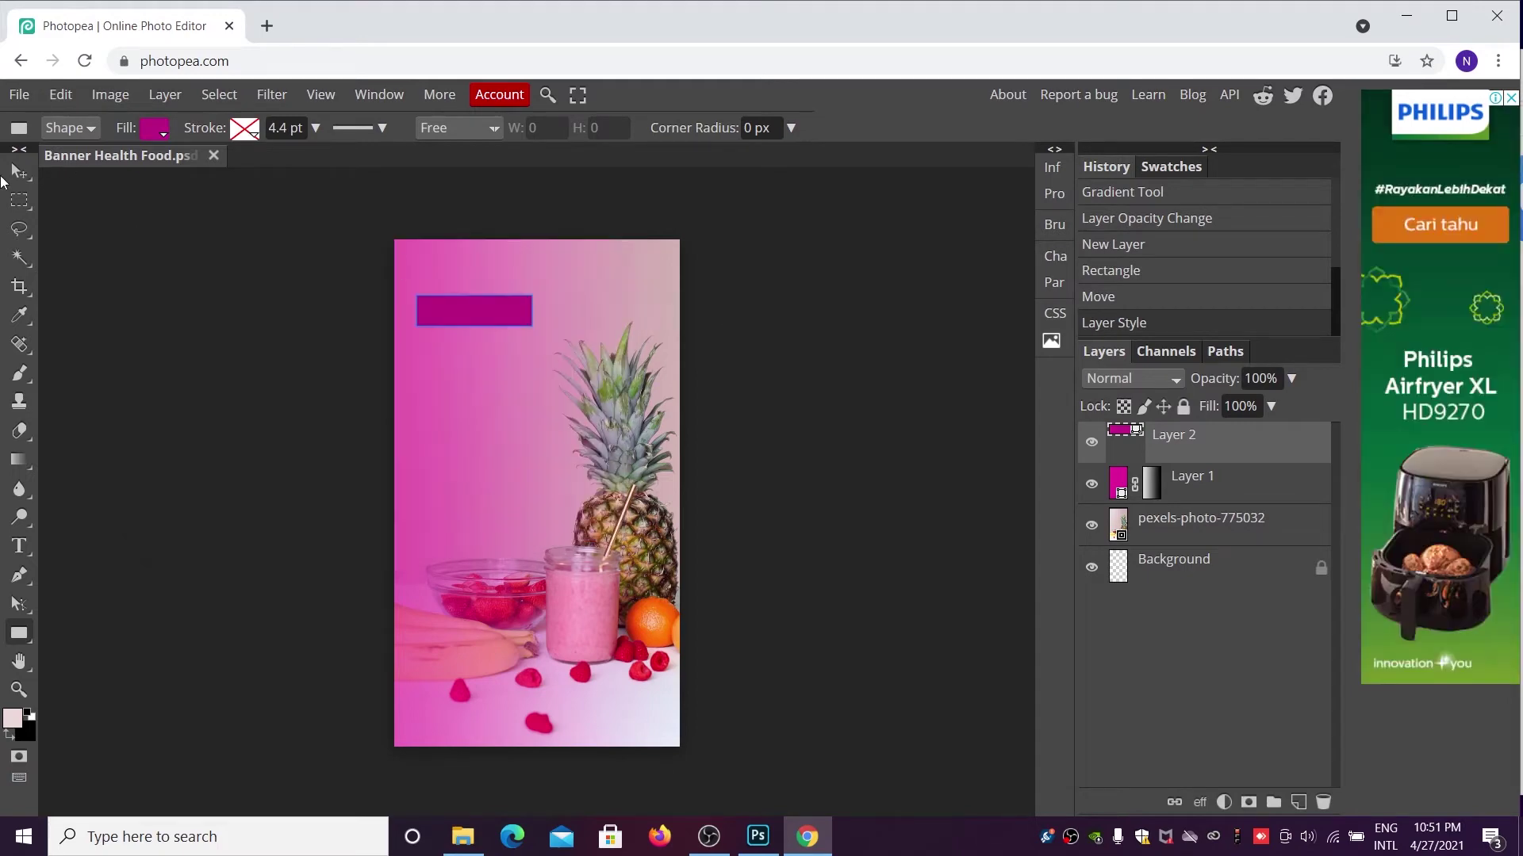
left_click(19, 173)
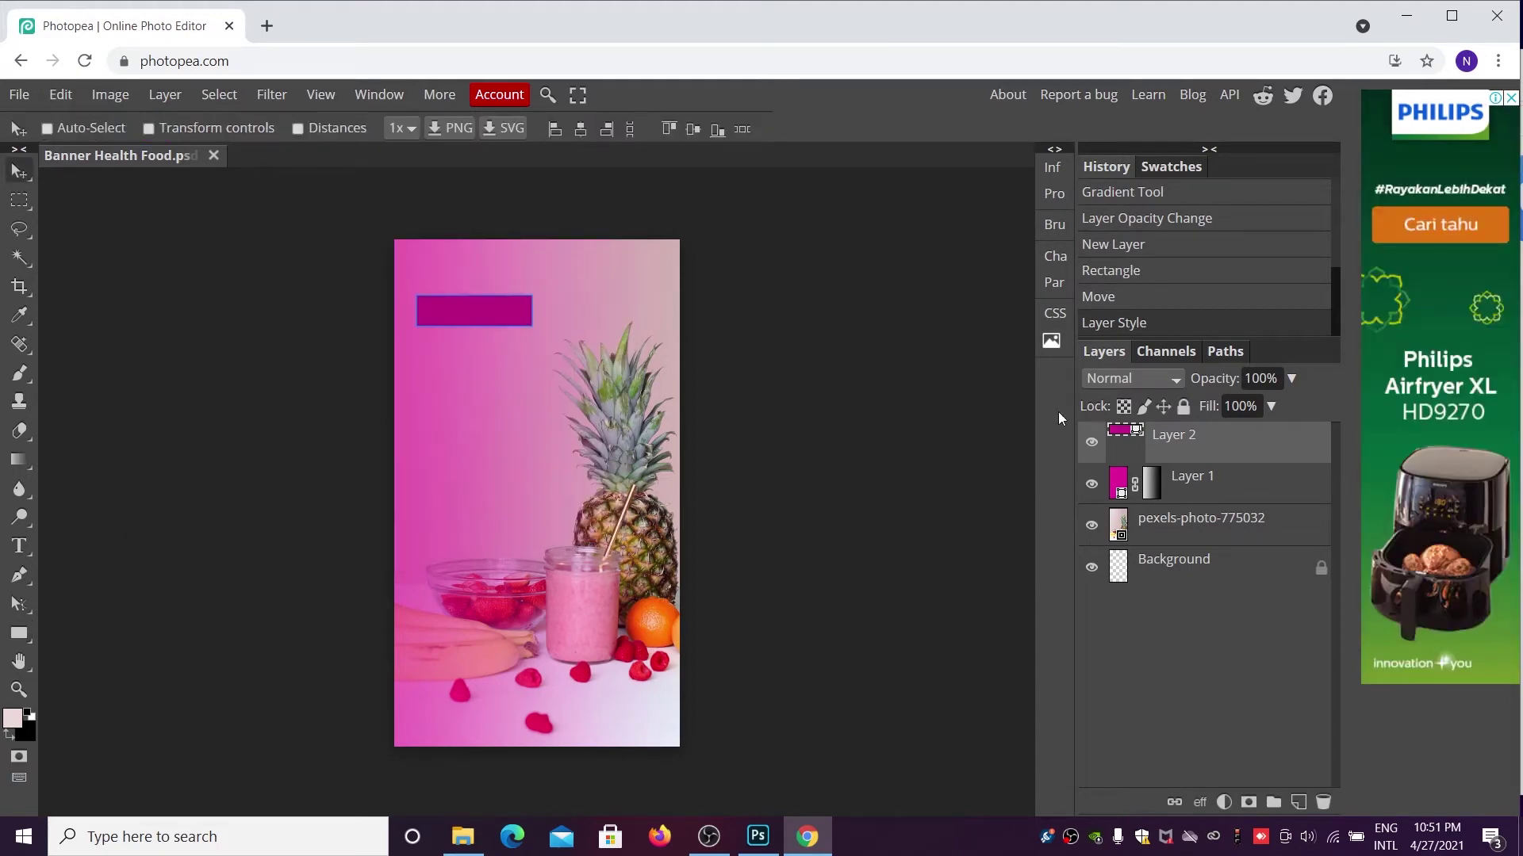
- Add Layer 3 and type 'Healthy Food' in a text box over the magenta rectangle
left_click(1297, 804)
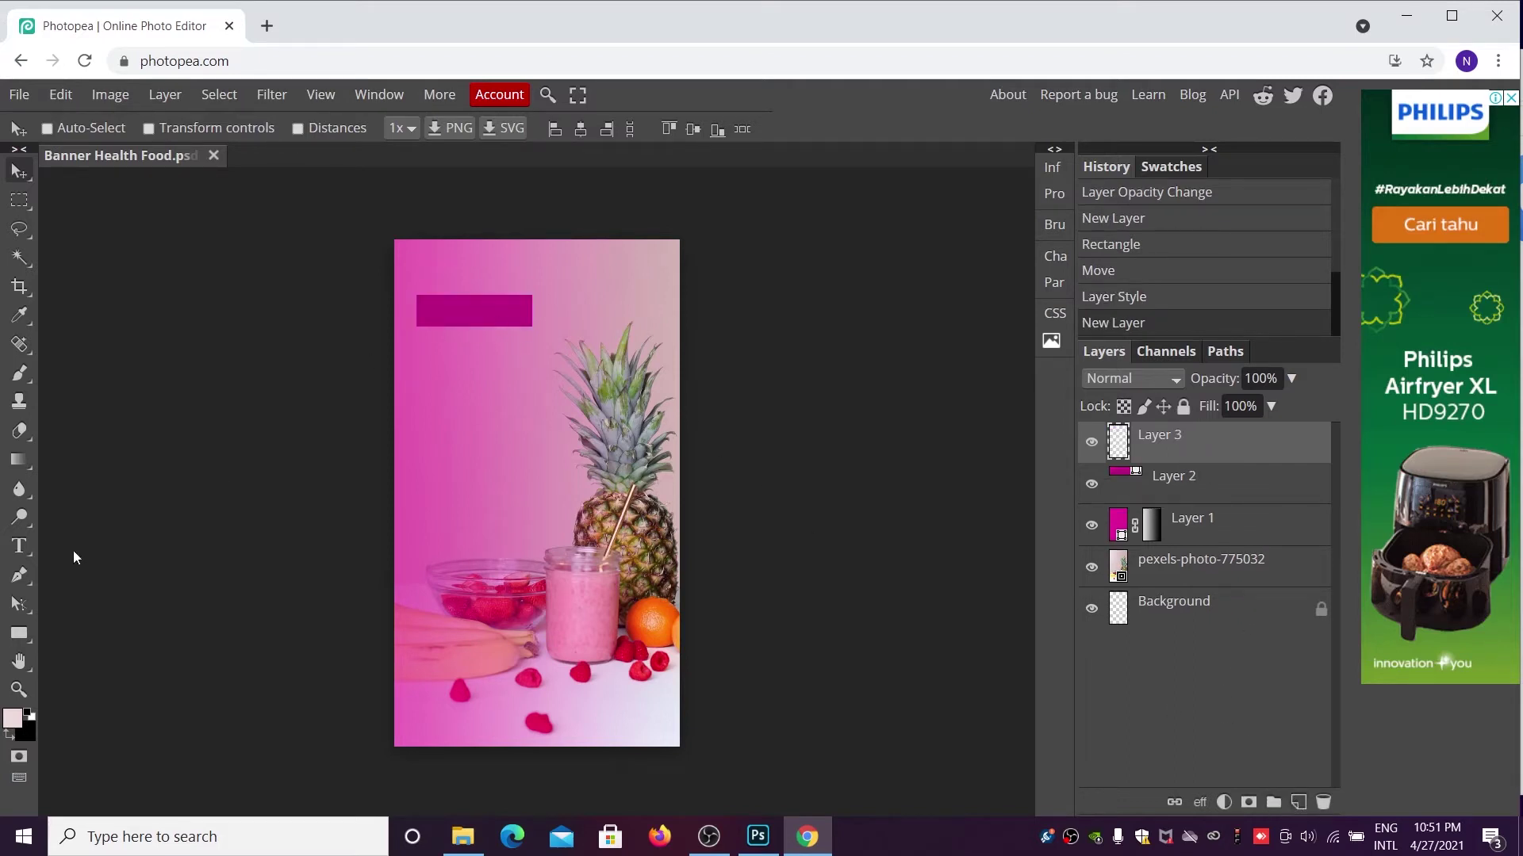
left_click(19, 545)
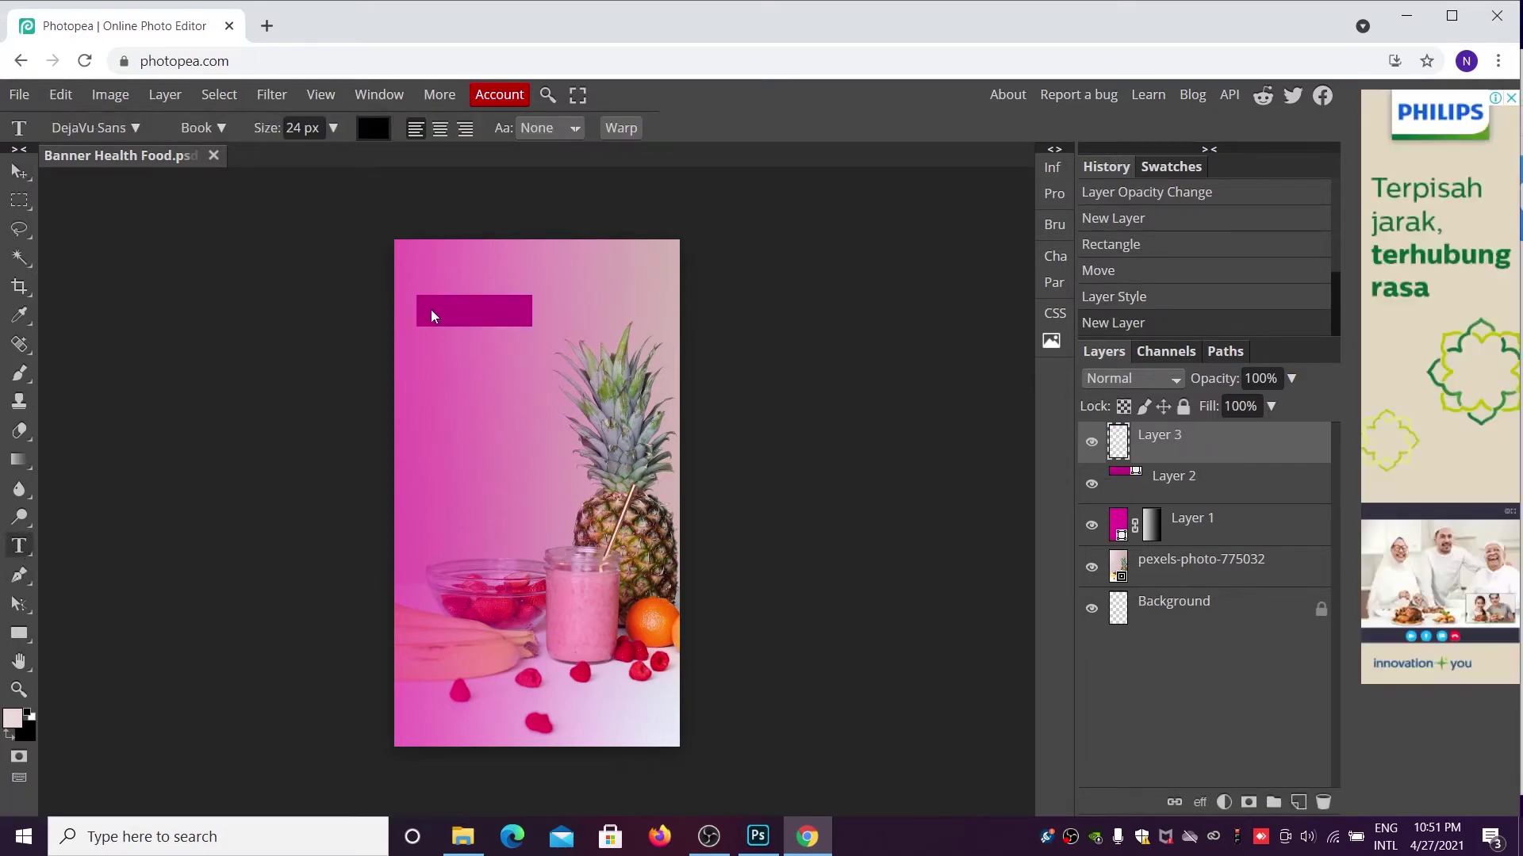
left_click_drag(425, 306, 569, 336)
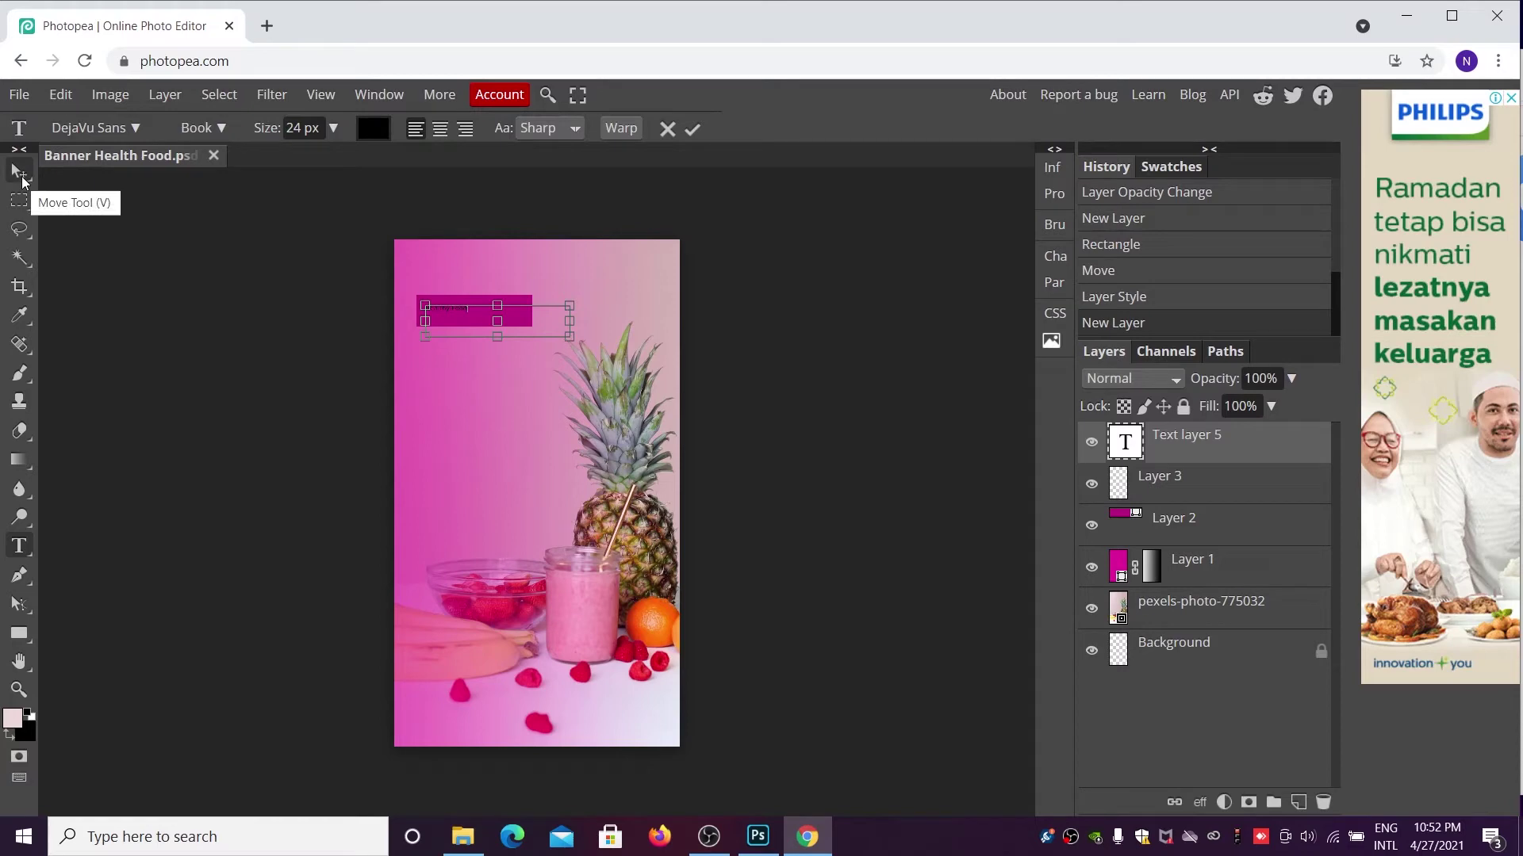
left_click(20, 172)
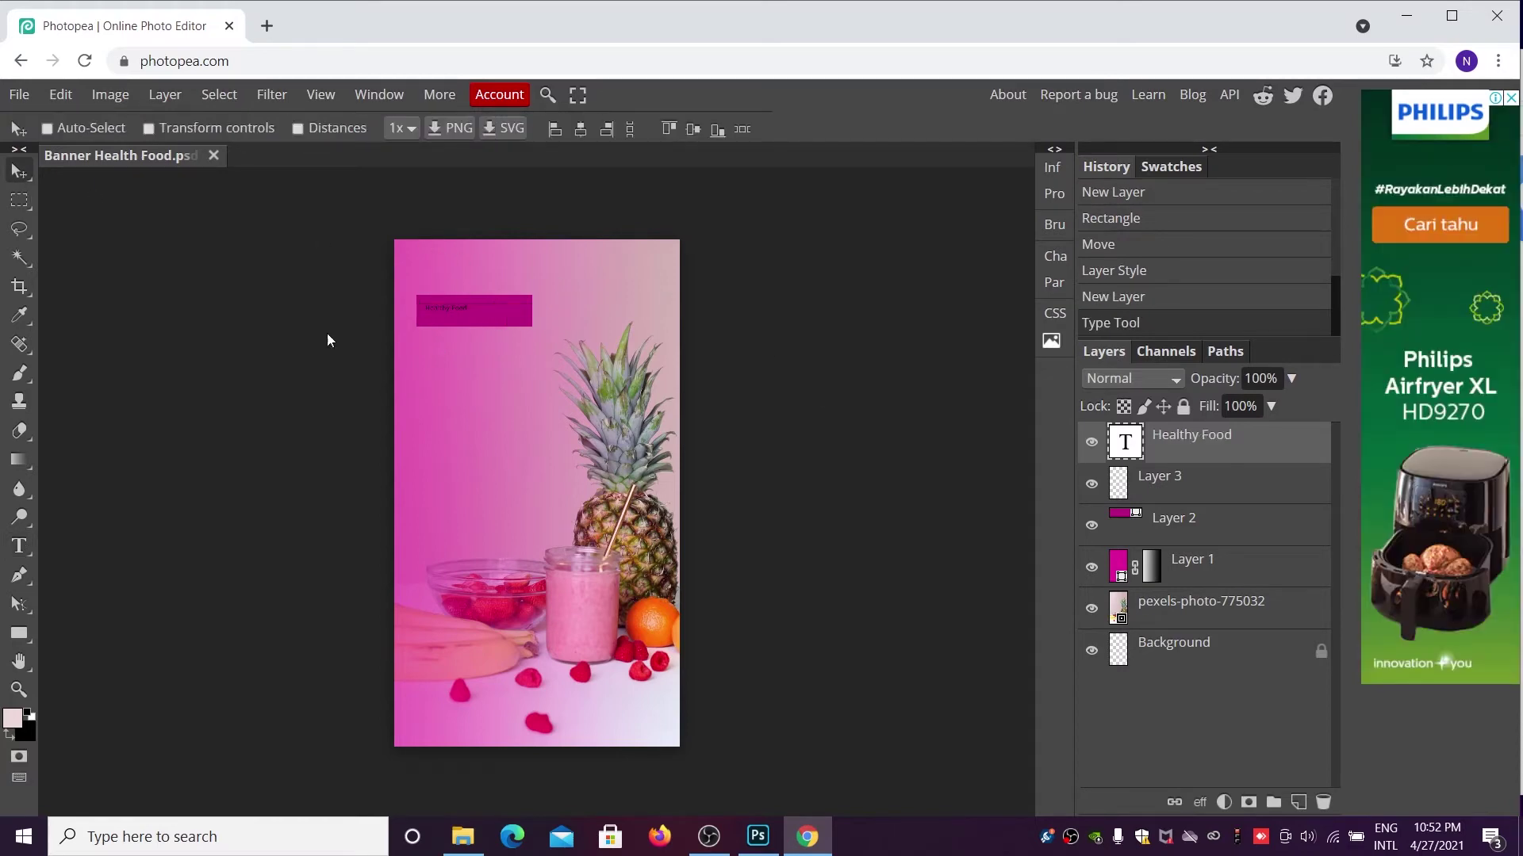
left_click(20, 547)
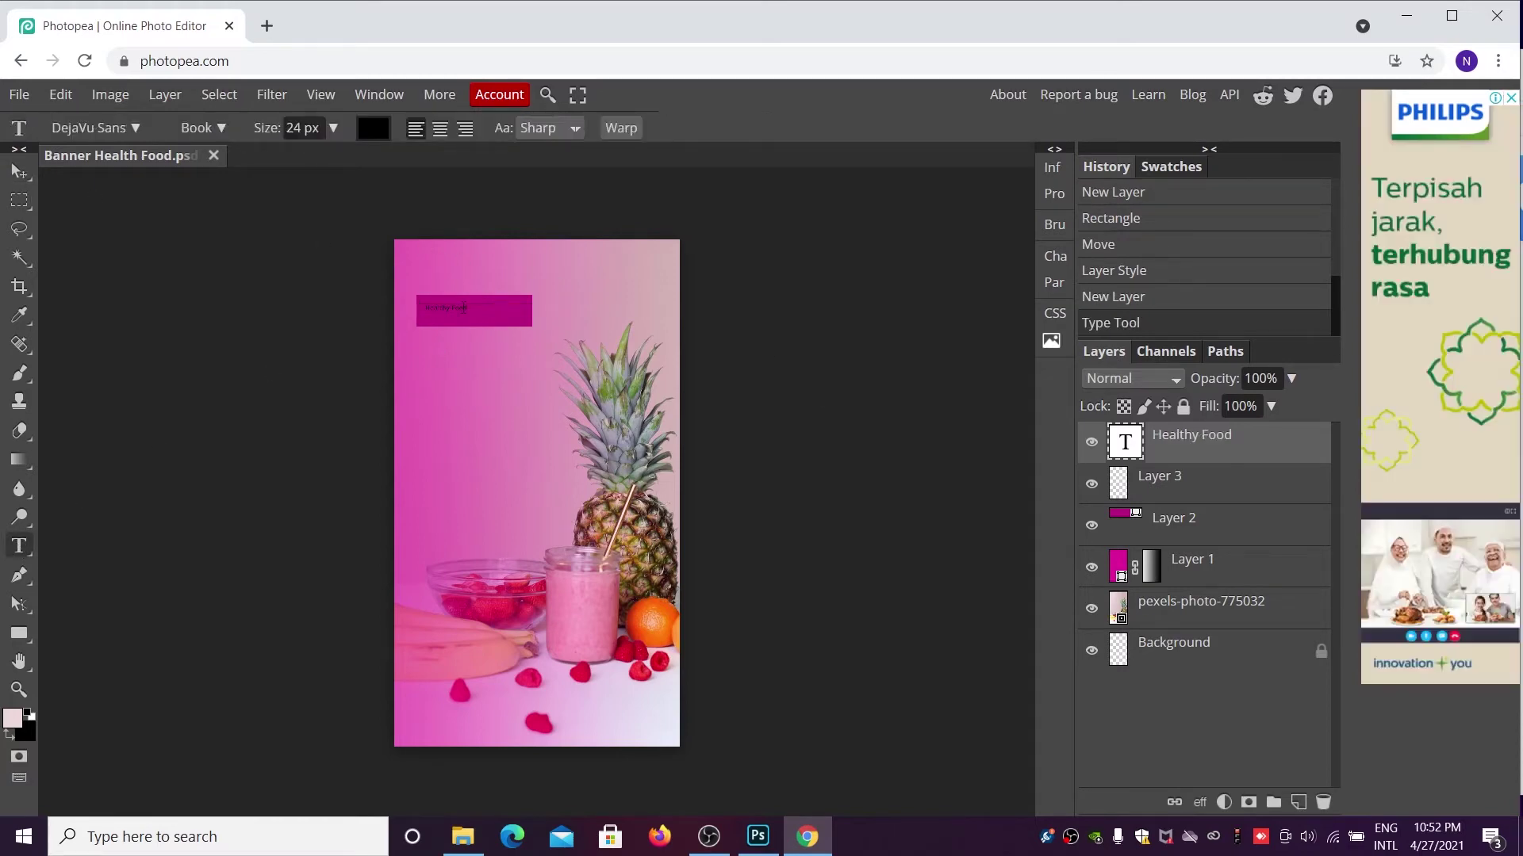
left_click(471, 308)
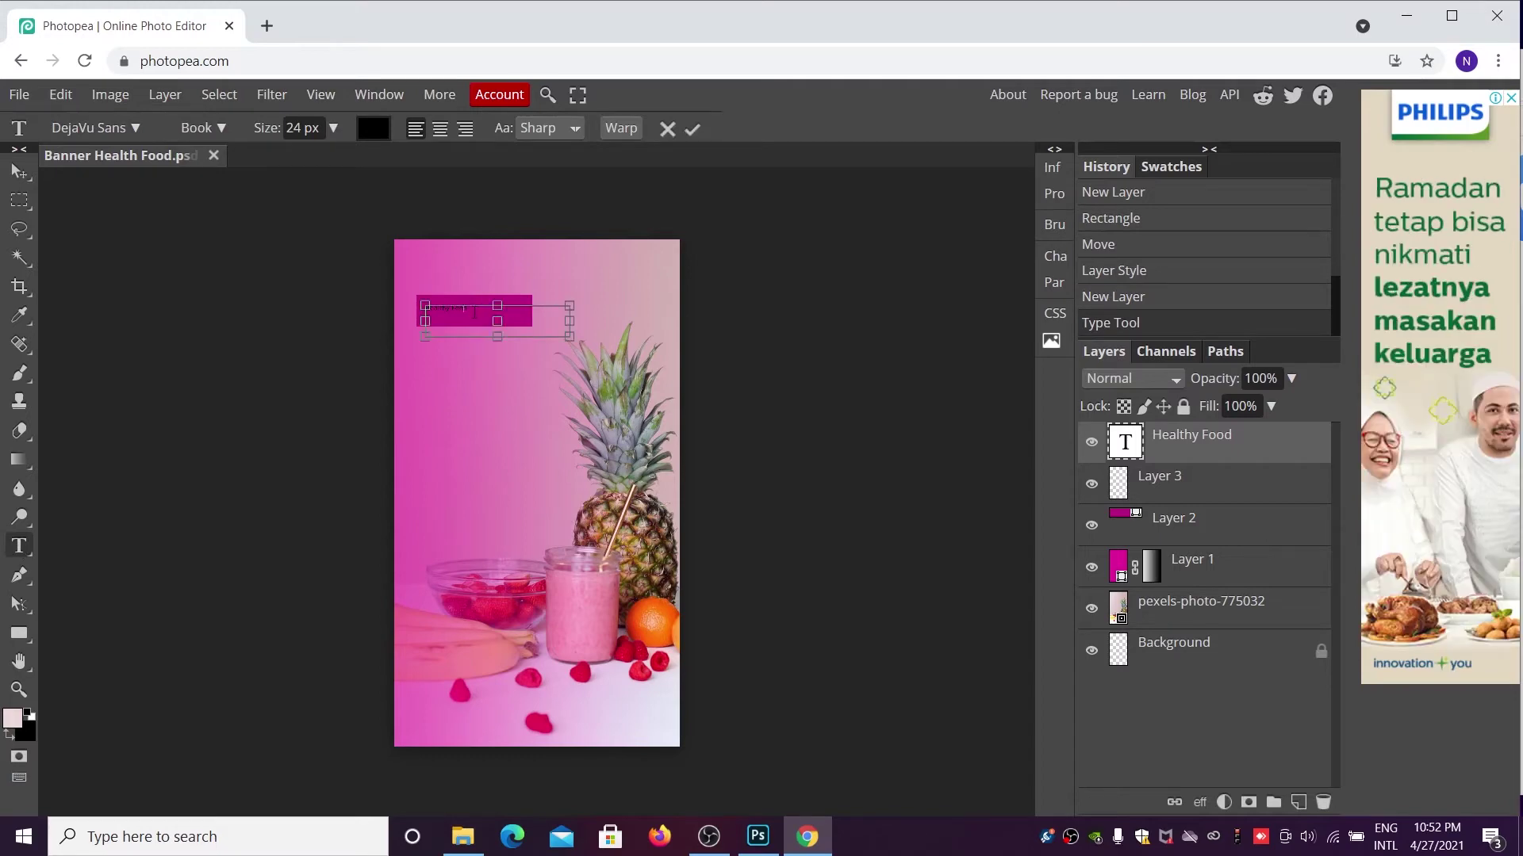
- Enlarge the Healthy Food text to 60 px and move it to fit inside the rectangle
key("ctrl+a")
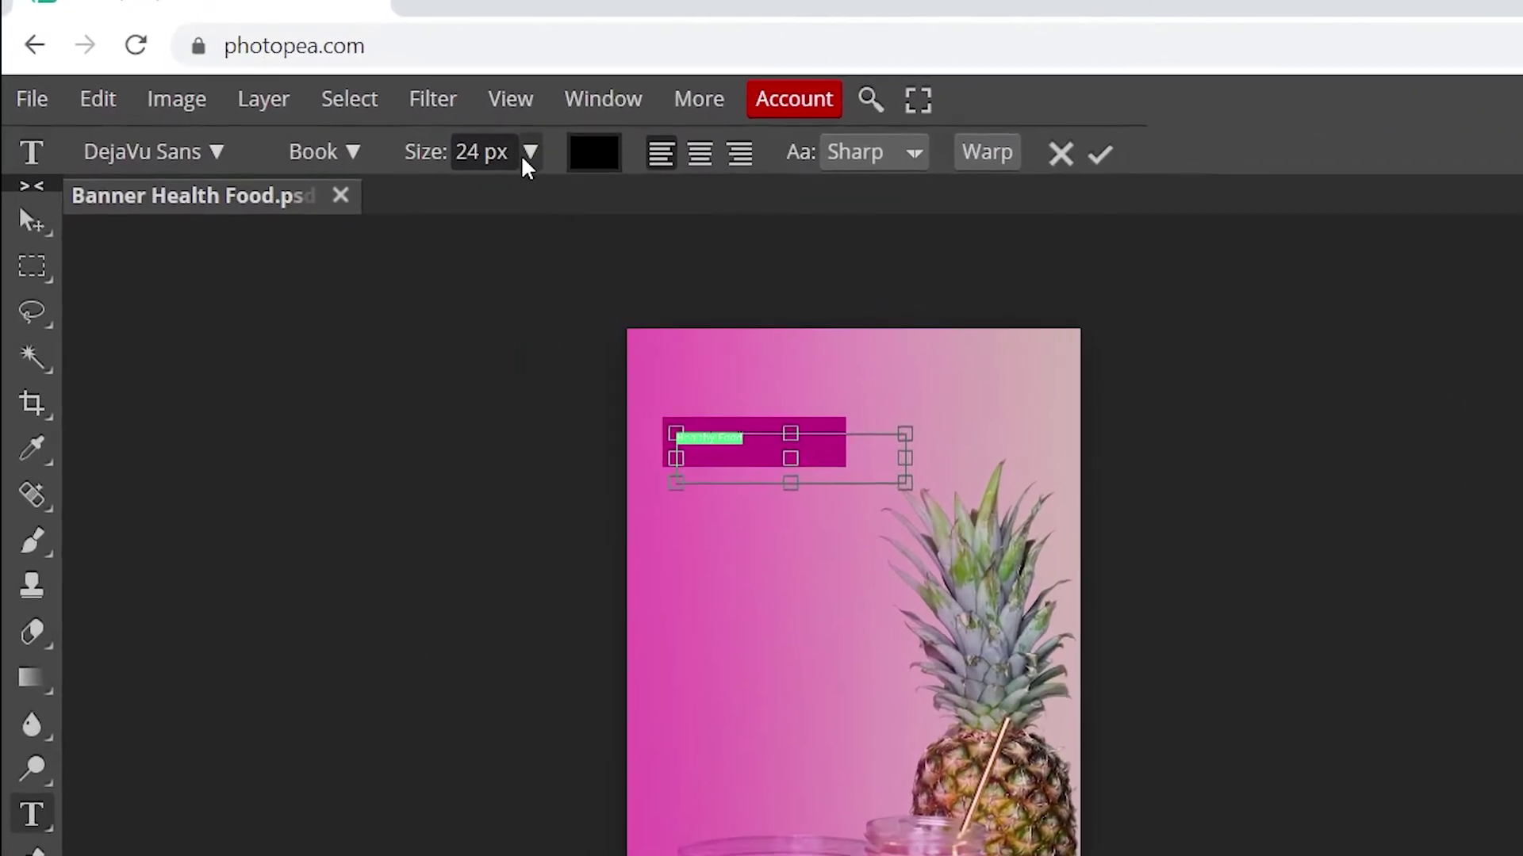
left_click(533, 152)
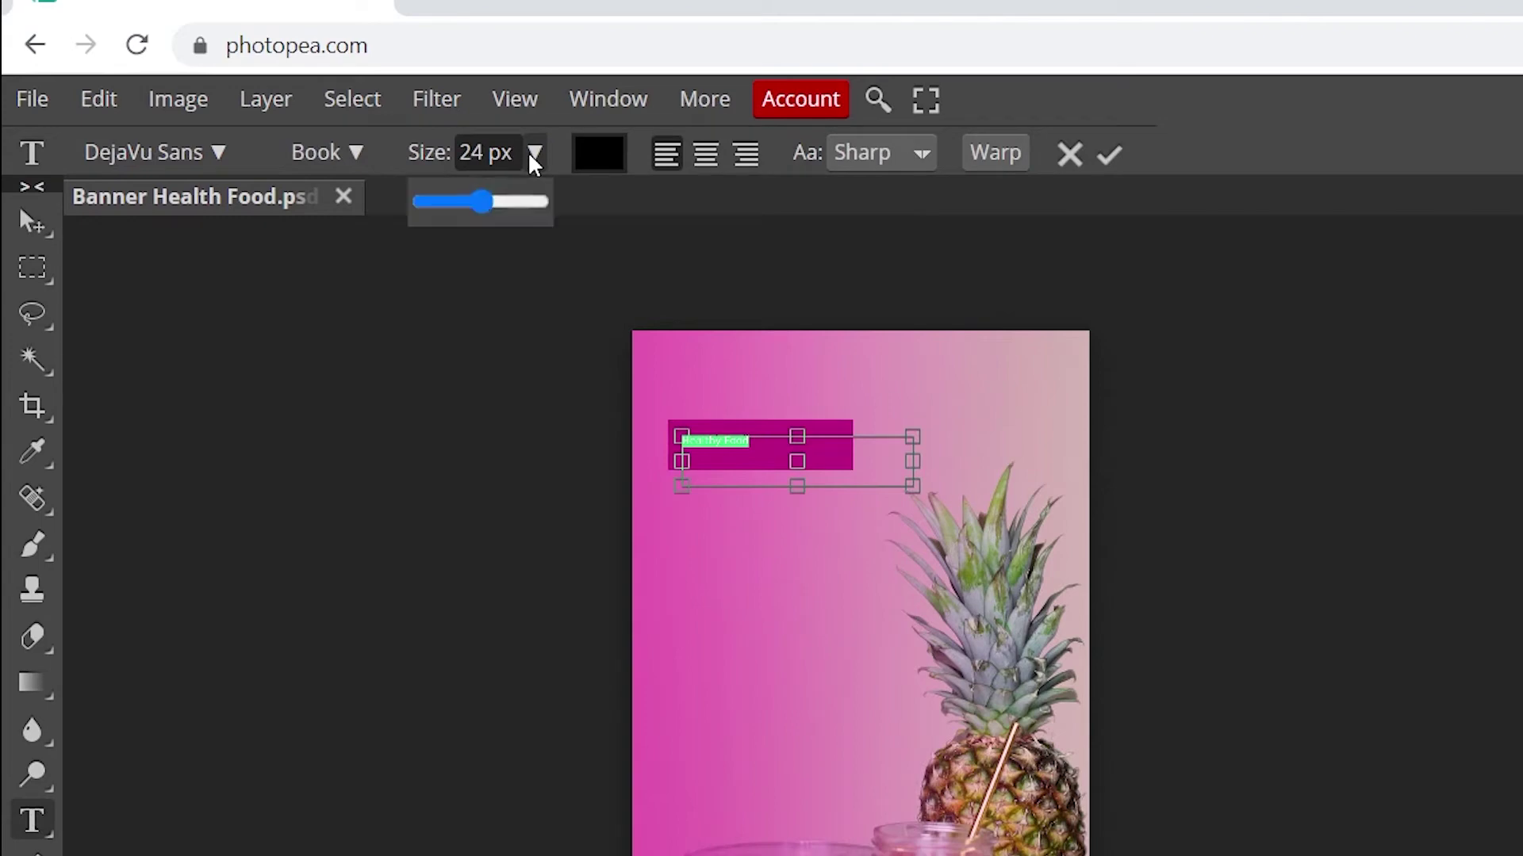
mouse_move(504, 201)
left_mouse_down()
mouse_move(486, 202)
mouse_move(506, 205)
left_mouse_up()
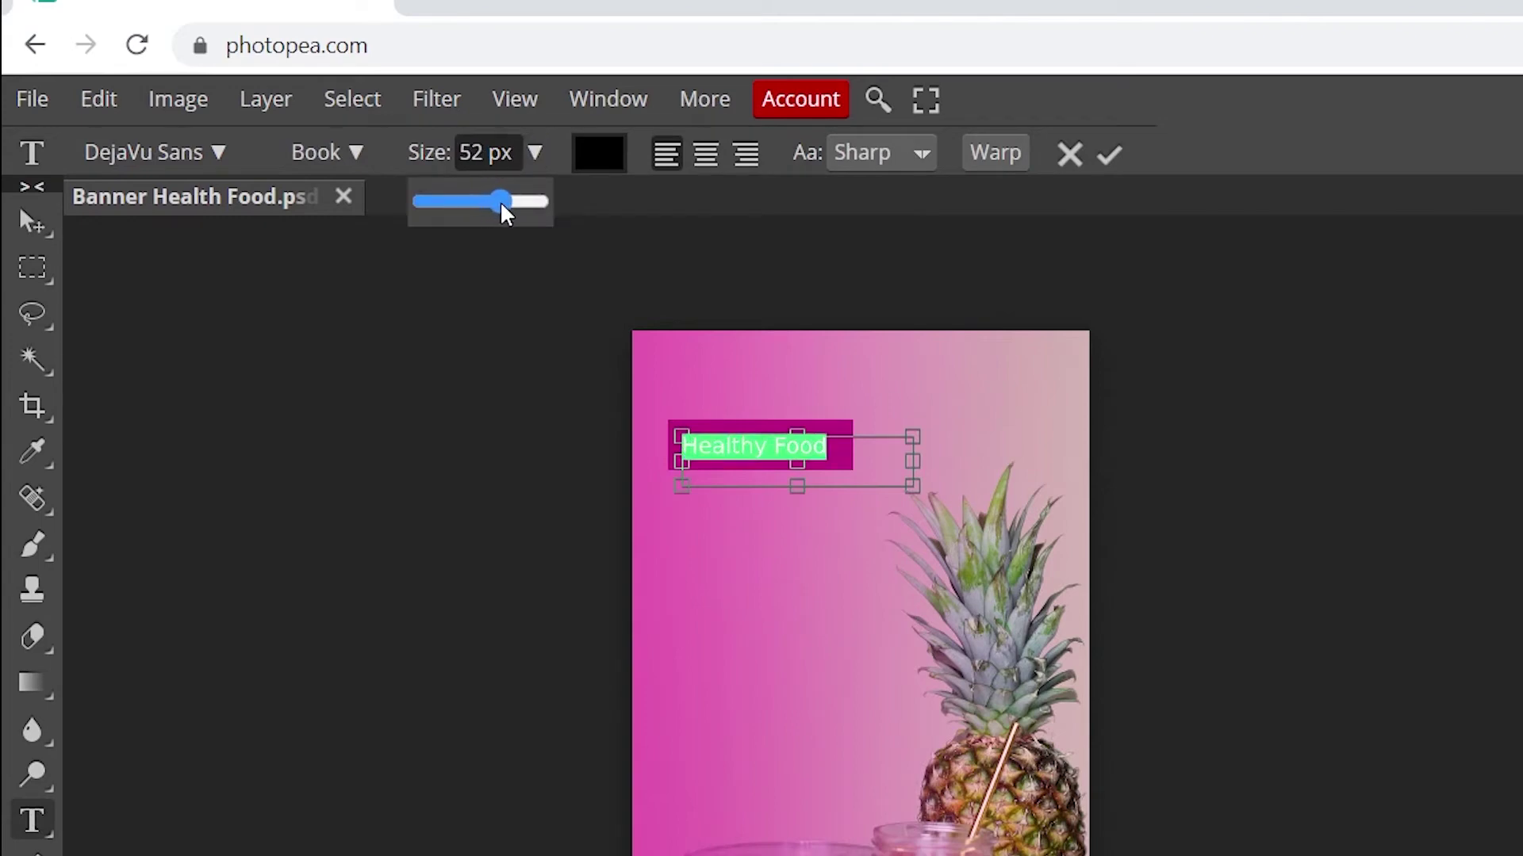
left_click(32, 225)
left_click_drag(810, 459, 804, 456)
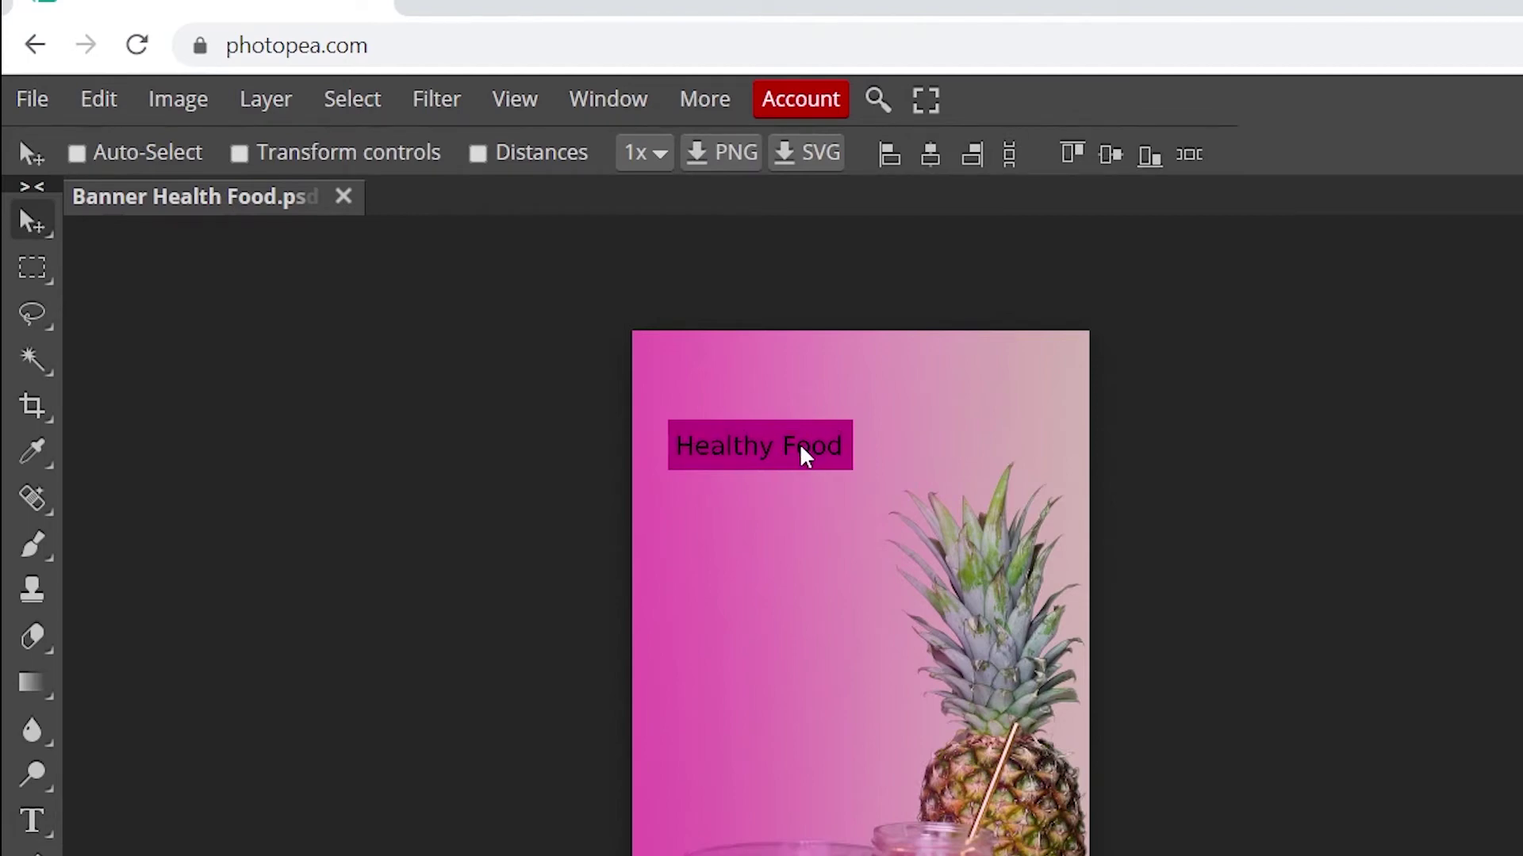
left_click(31, 820)
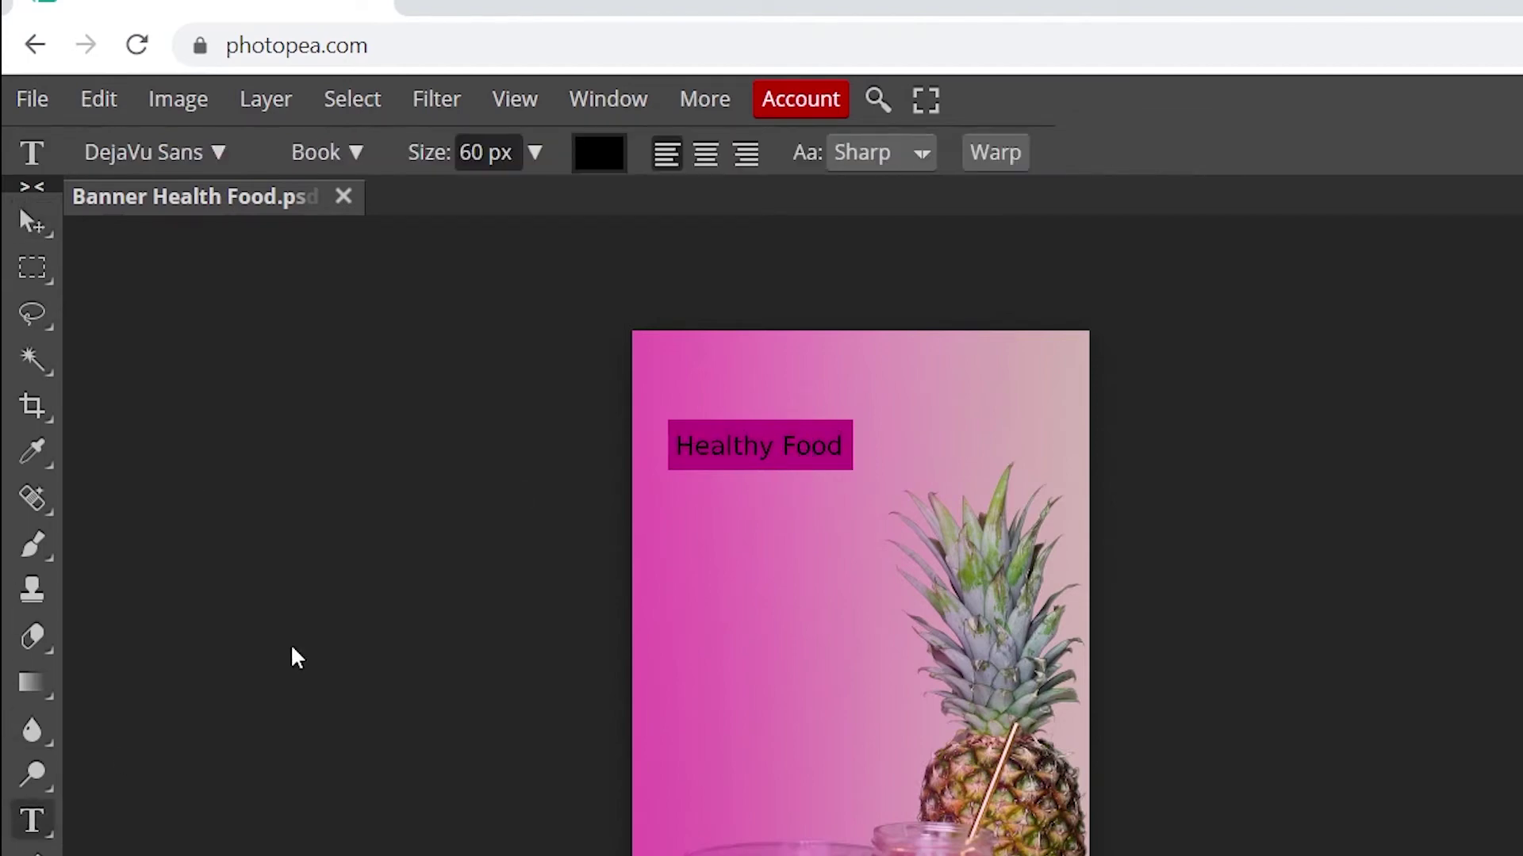
left_click(741, 450)
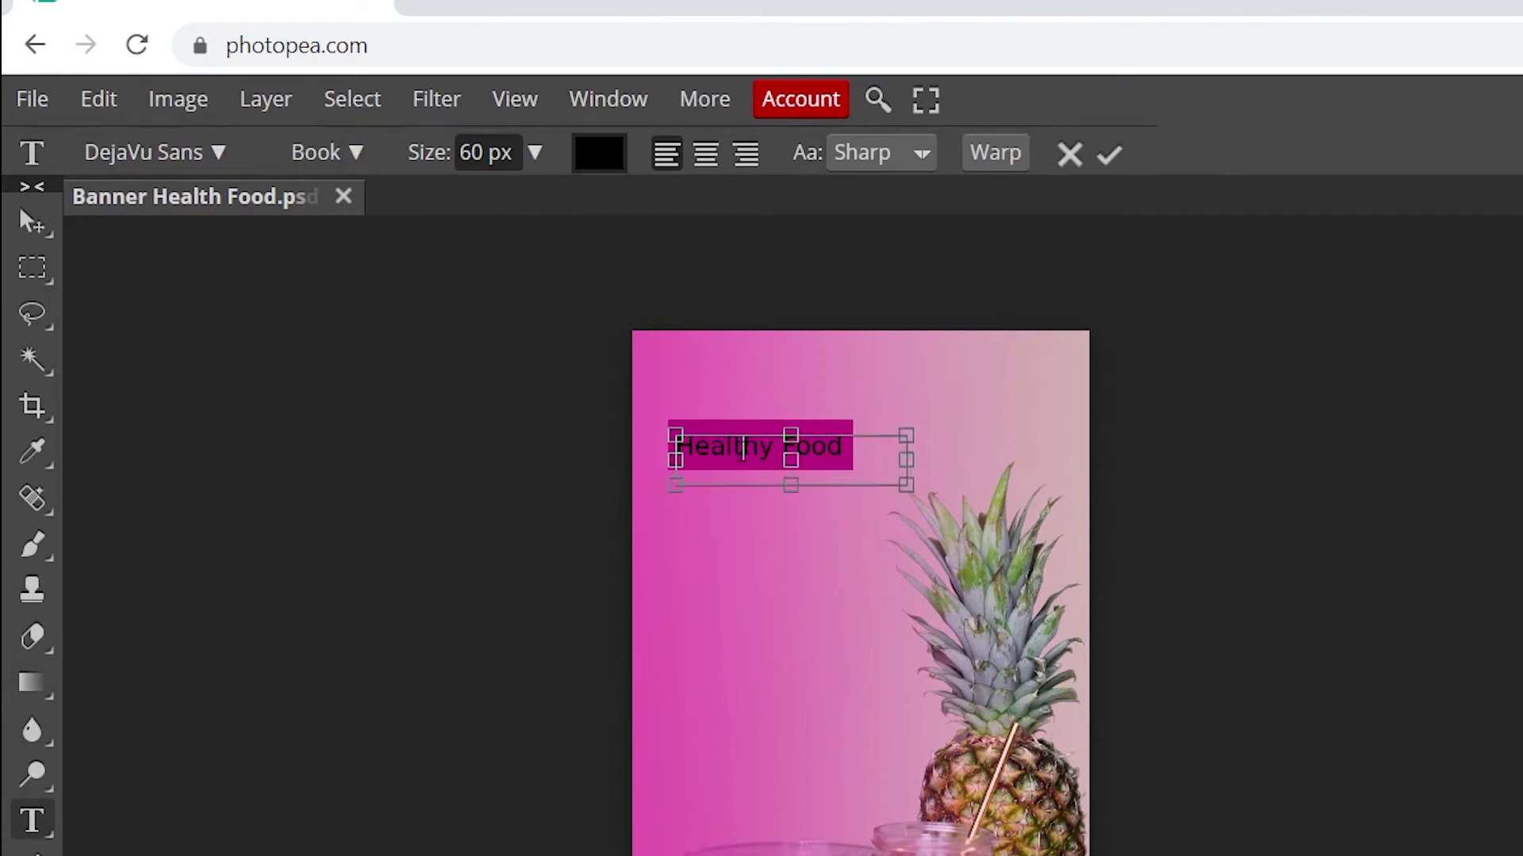
triple_click(744, 449)
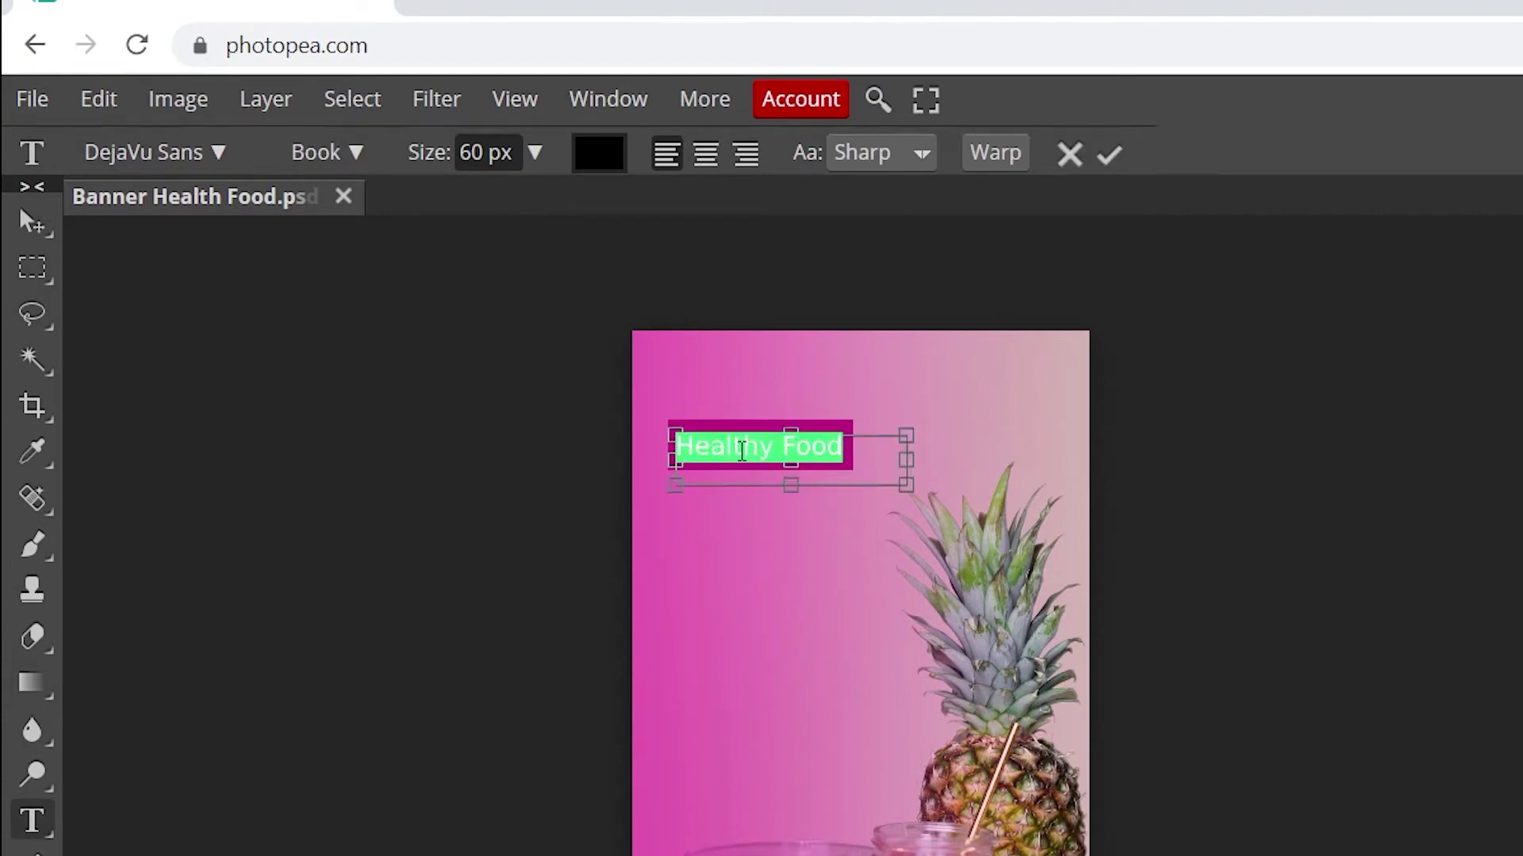
- Change the Healthy Food heading's font to D-DIN by searching 'din'
left_click(213, 150)
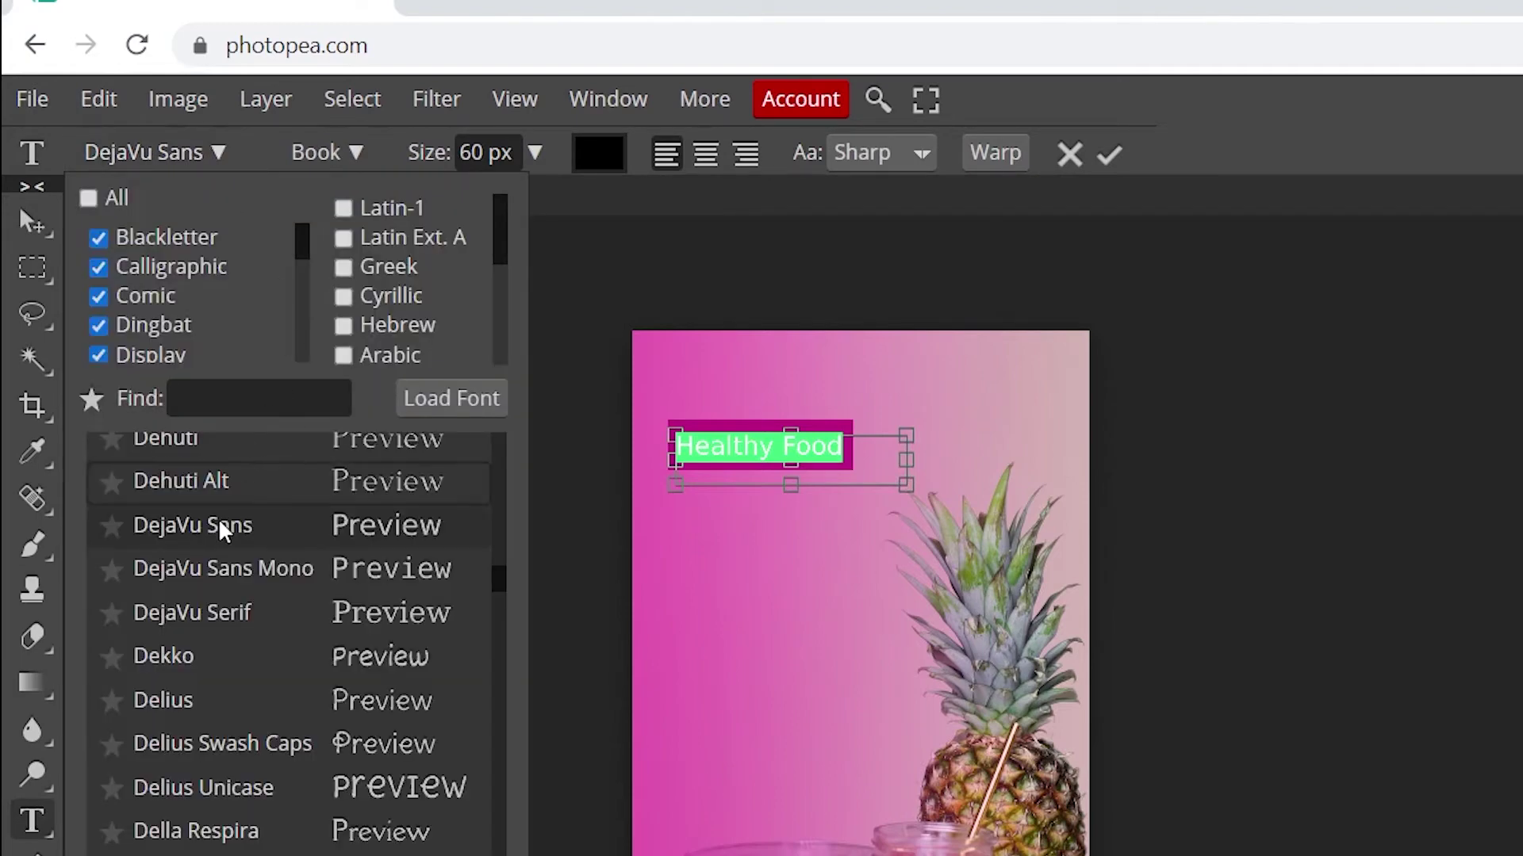
scroll(200, 631, "down", 4)
left_click(246, 398)
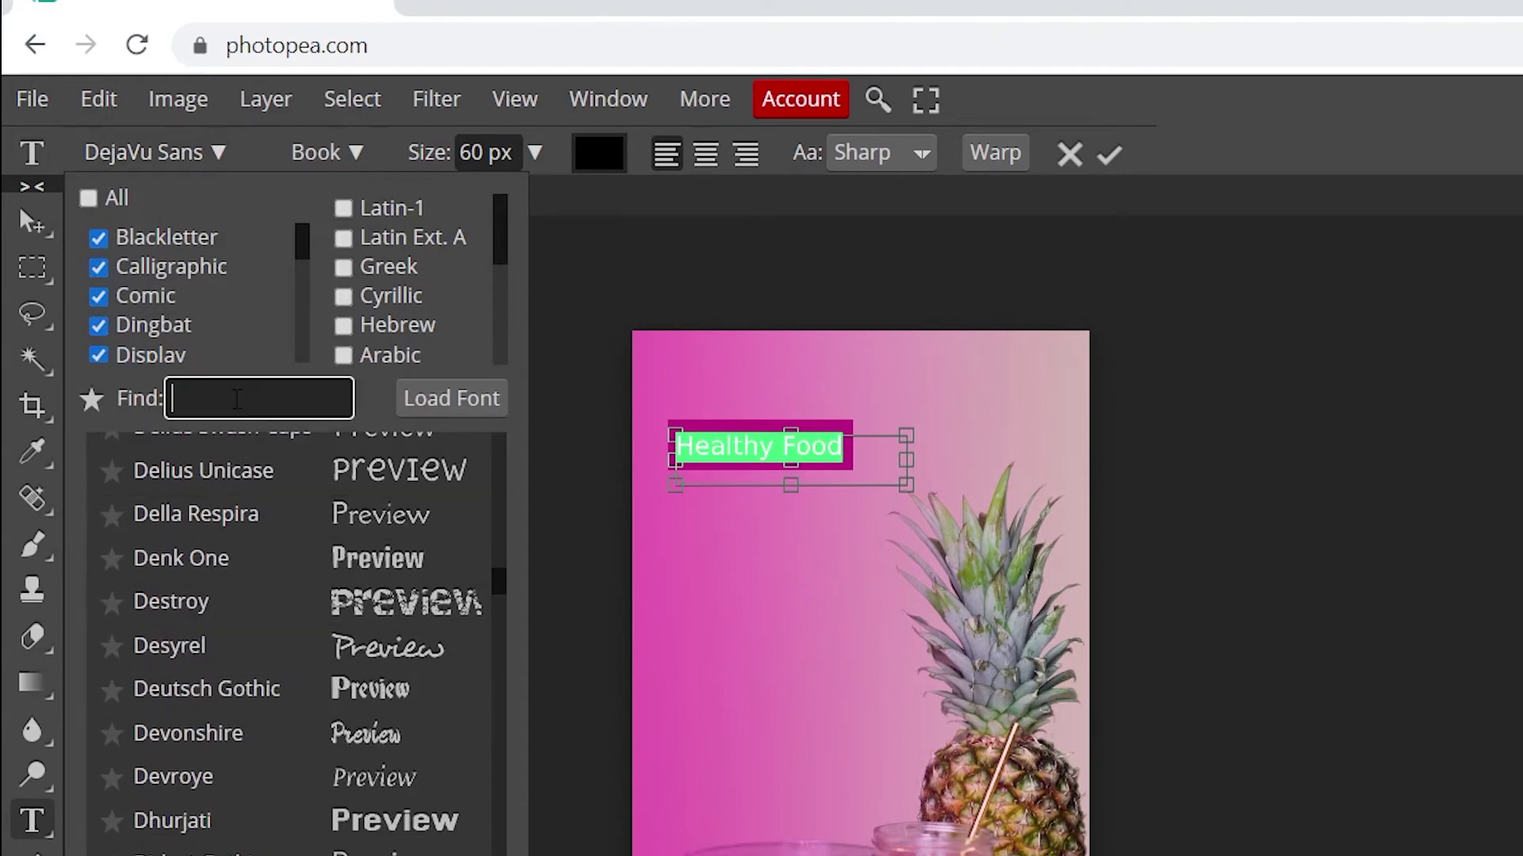
type("din")
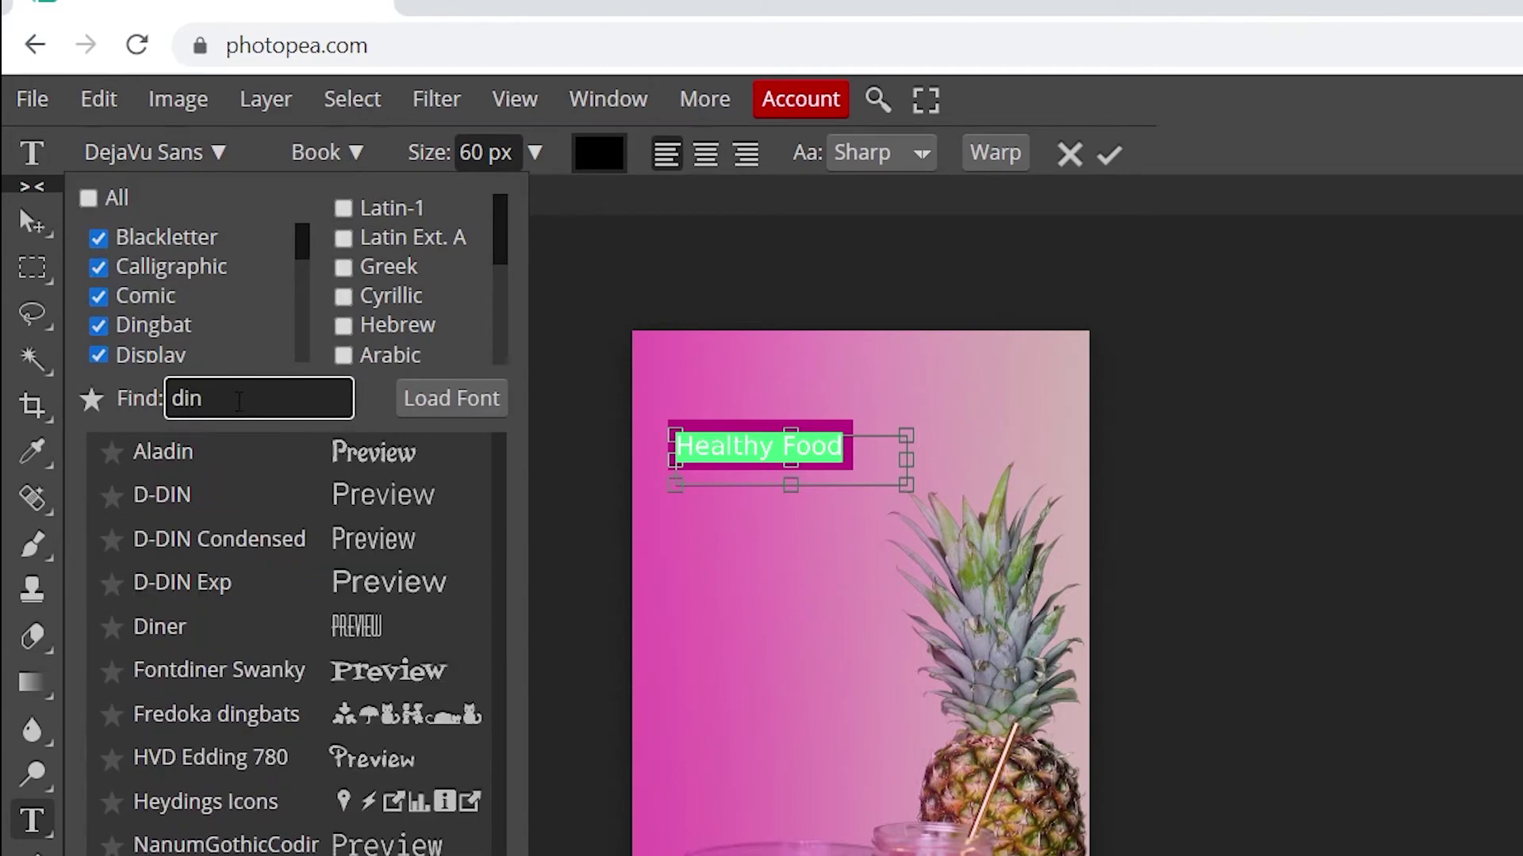
left_click(255, 495)
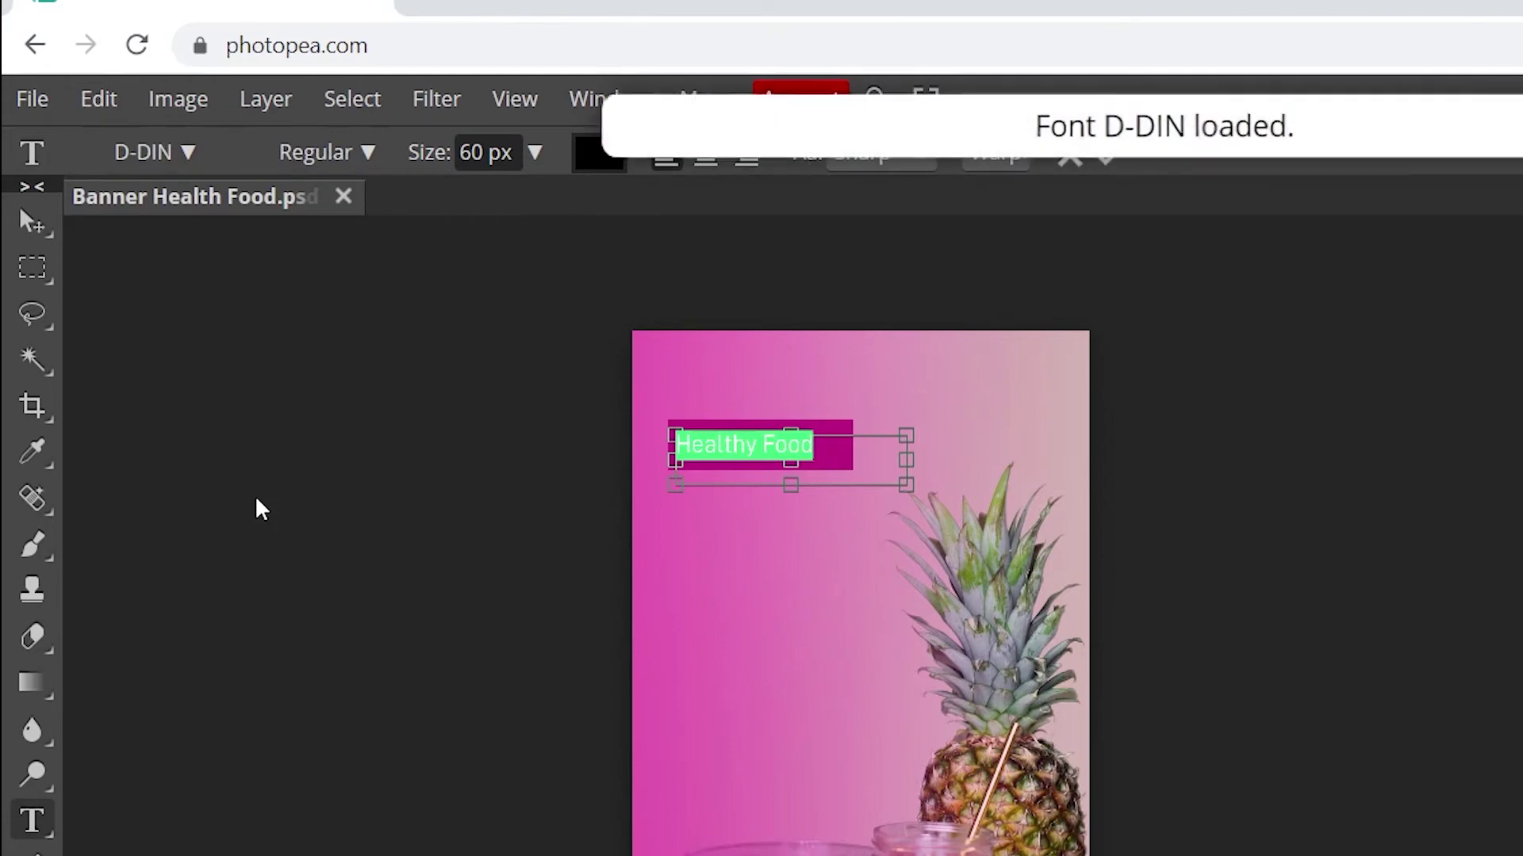
left_click(30, 223)
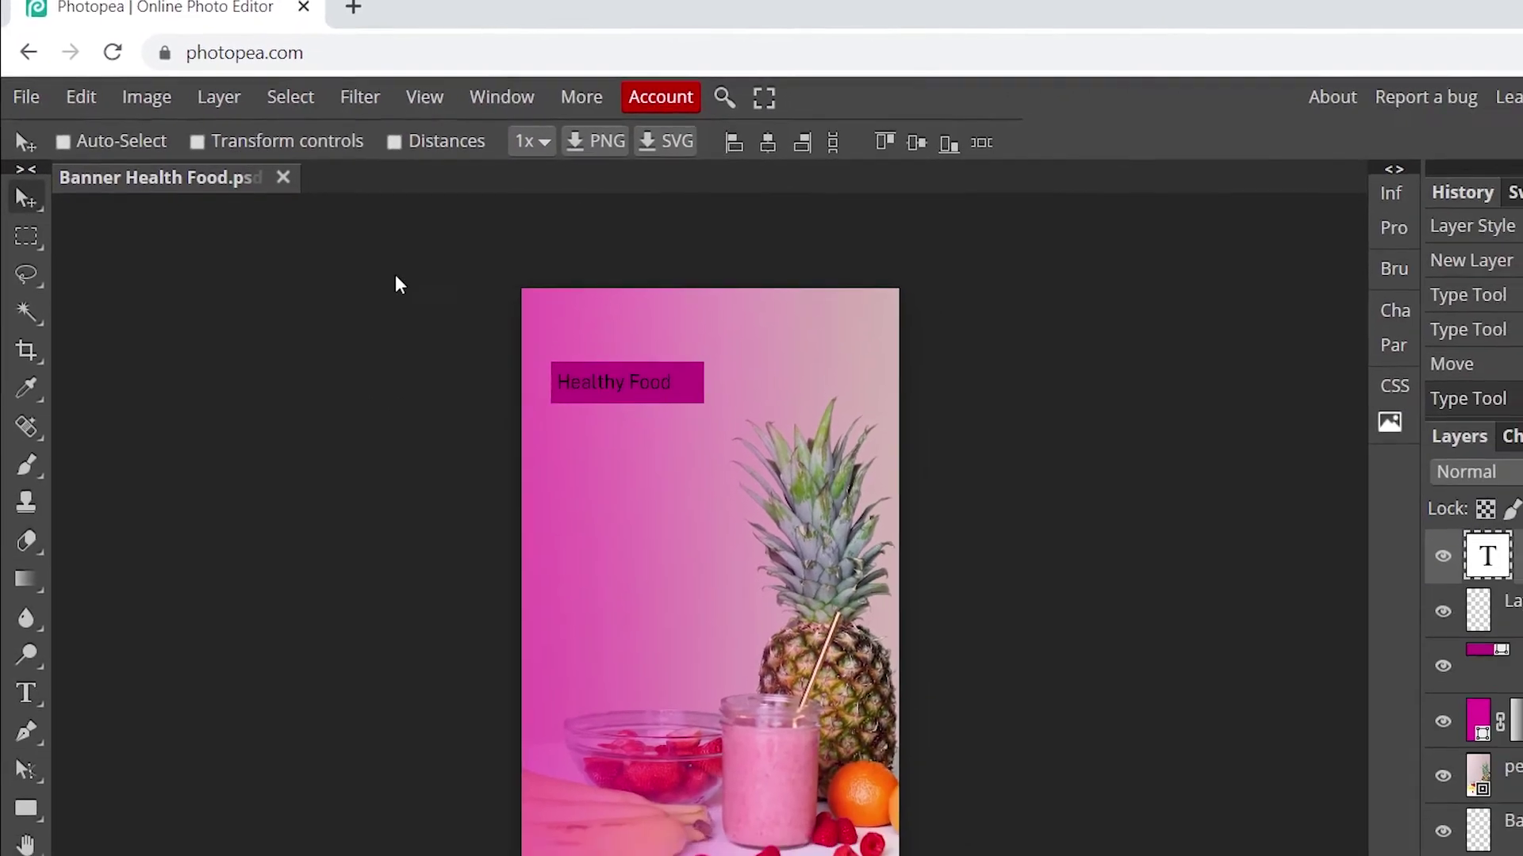
- Nudge the Healthy Food heading two steps right within its magenta box
left_click(19, 545)
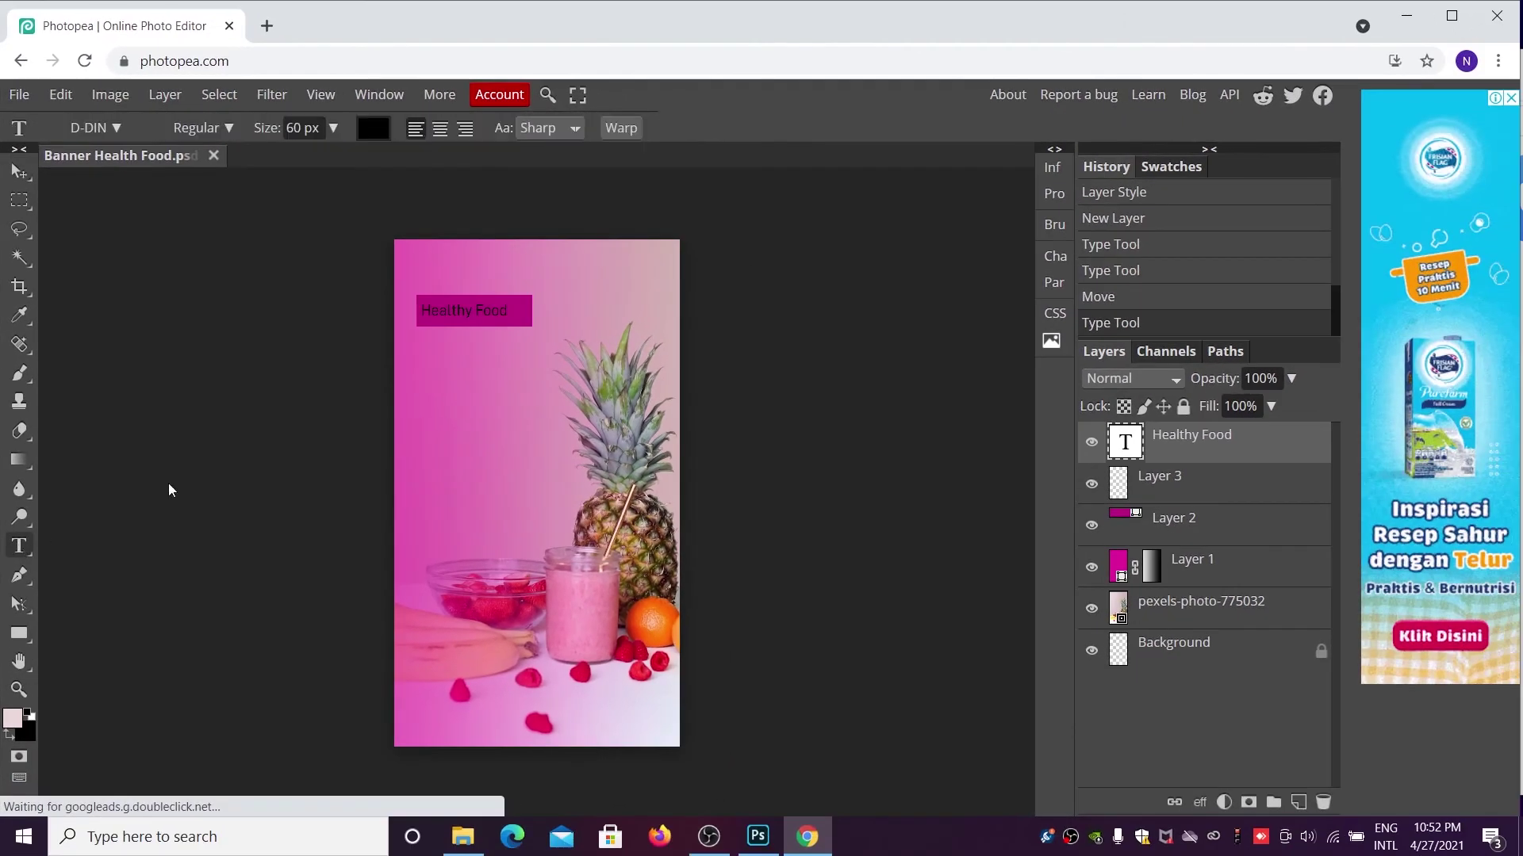
left_click(503, 299)
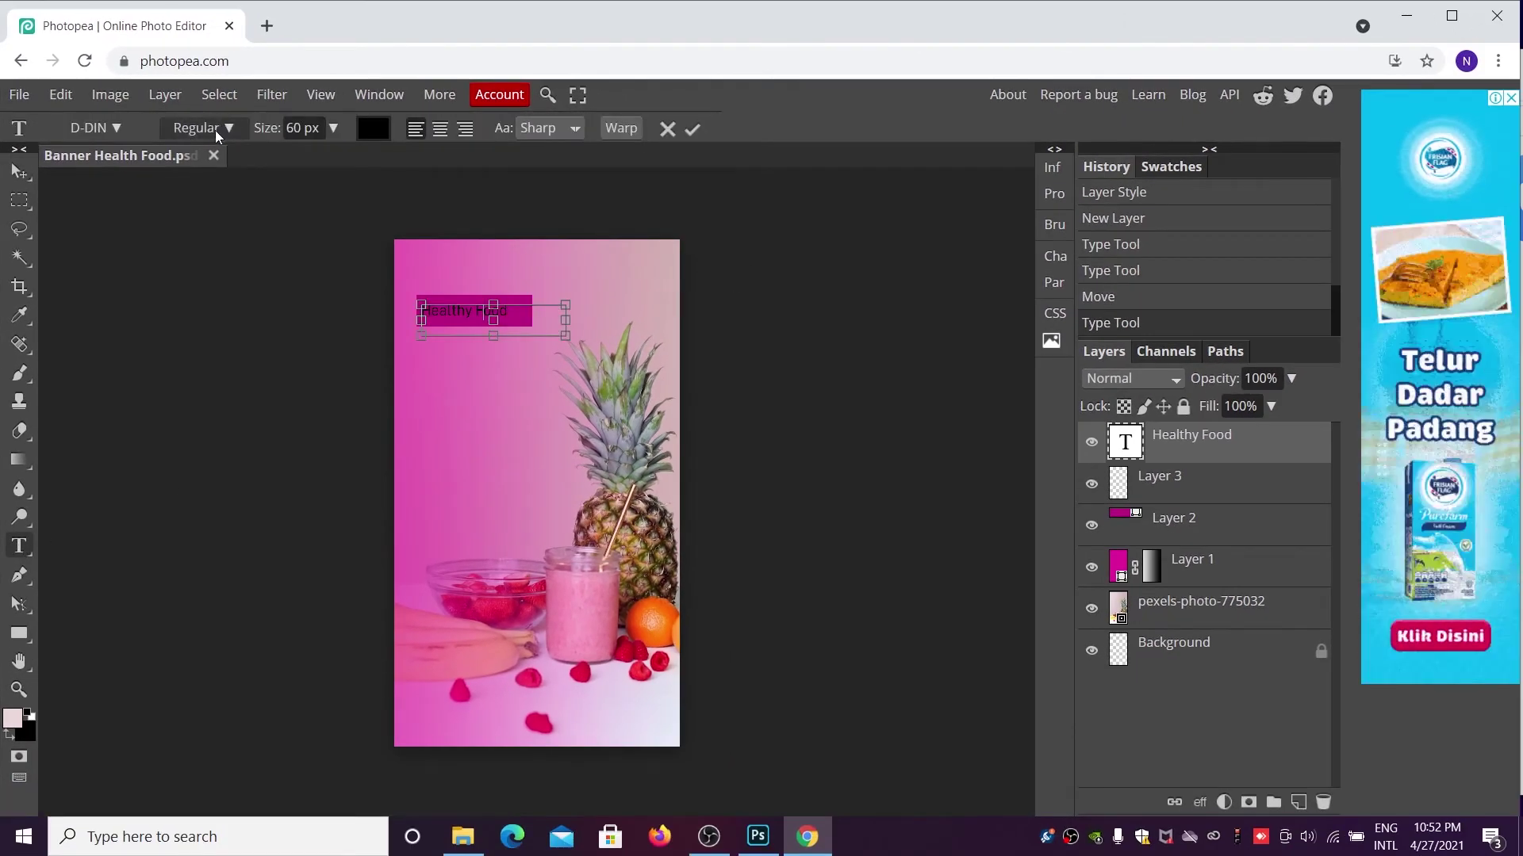
left_click(19, 171)
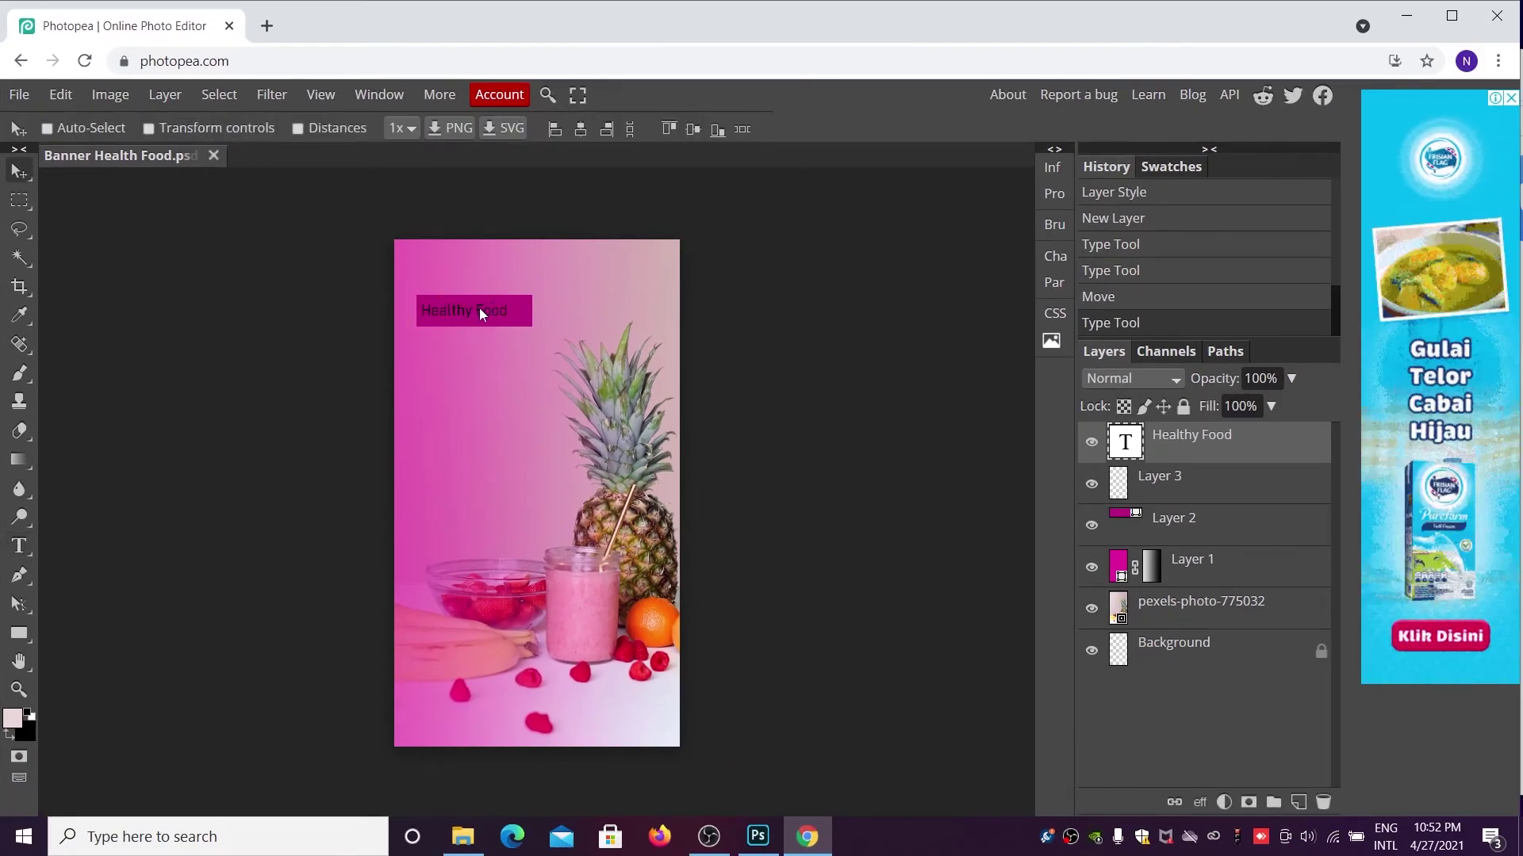
key("shift+Right")
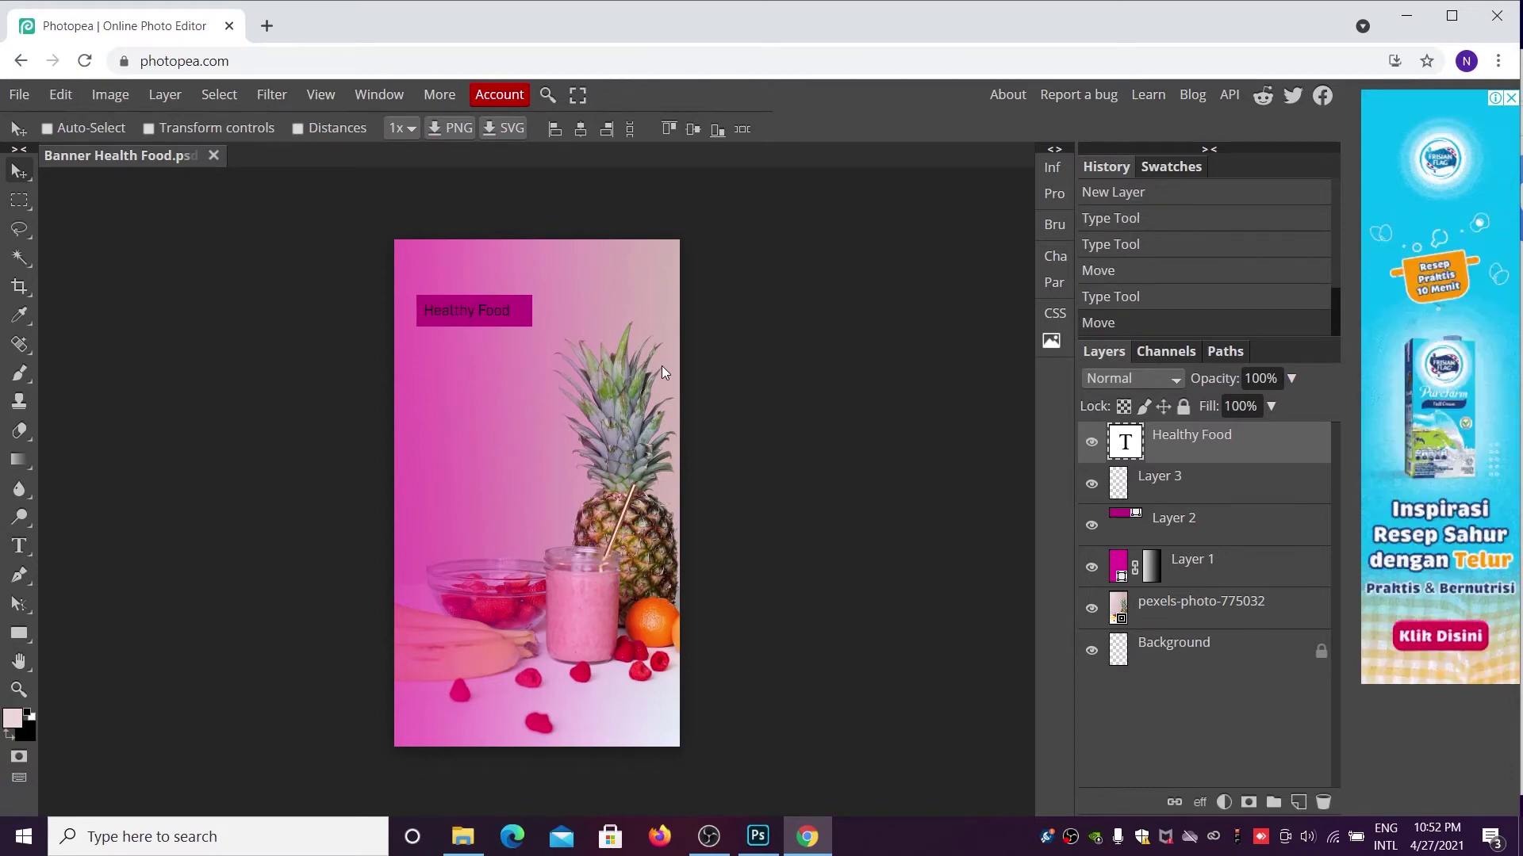
key("shift+Right")
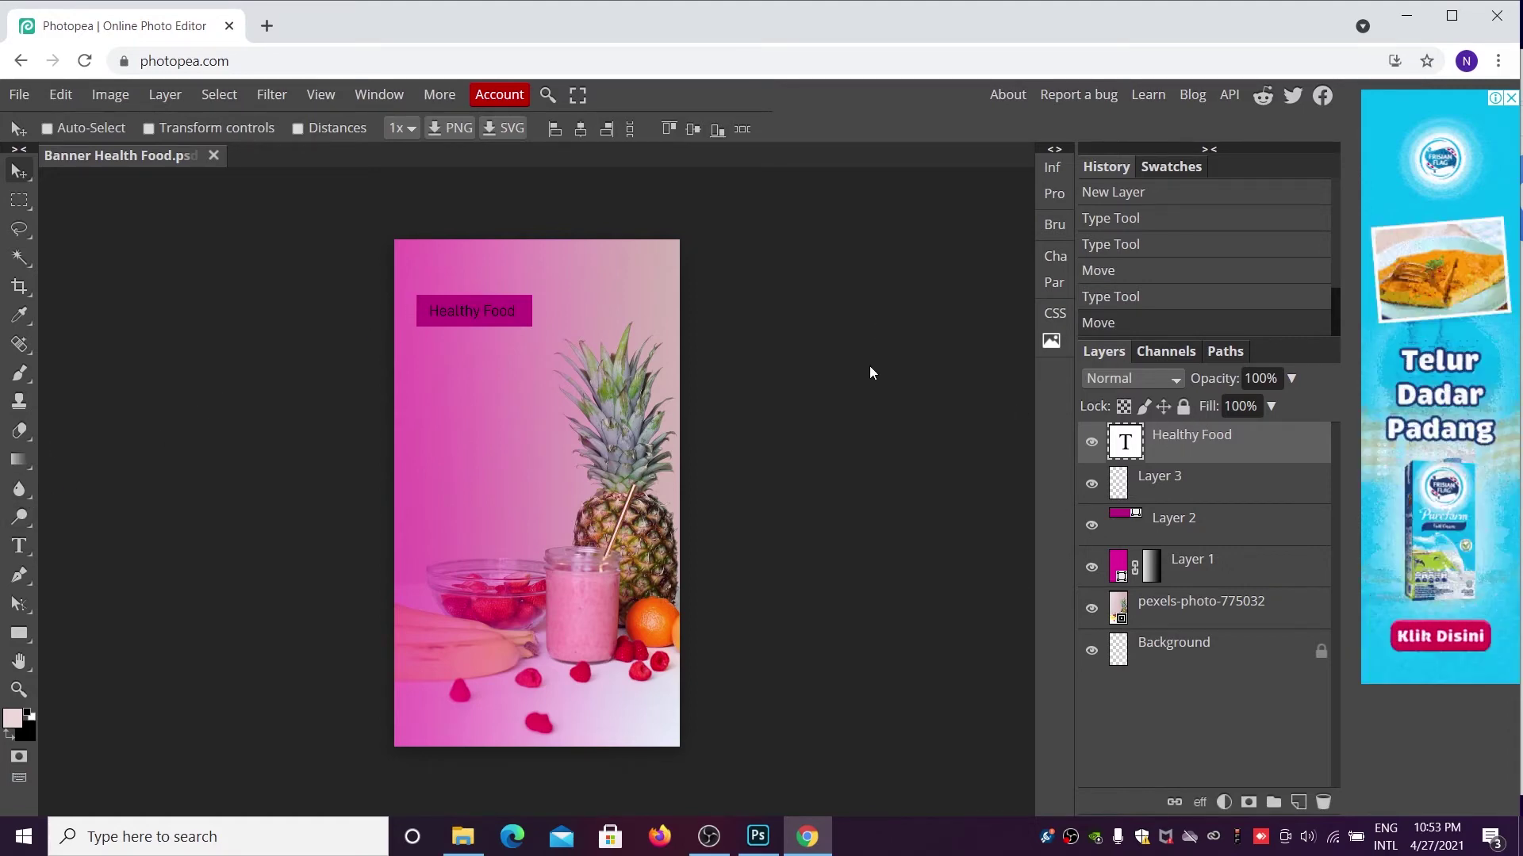
- Delete the empty Layer 3 and drop the Healthy Food layer below Layer 2
left_click(1185, 486)
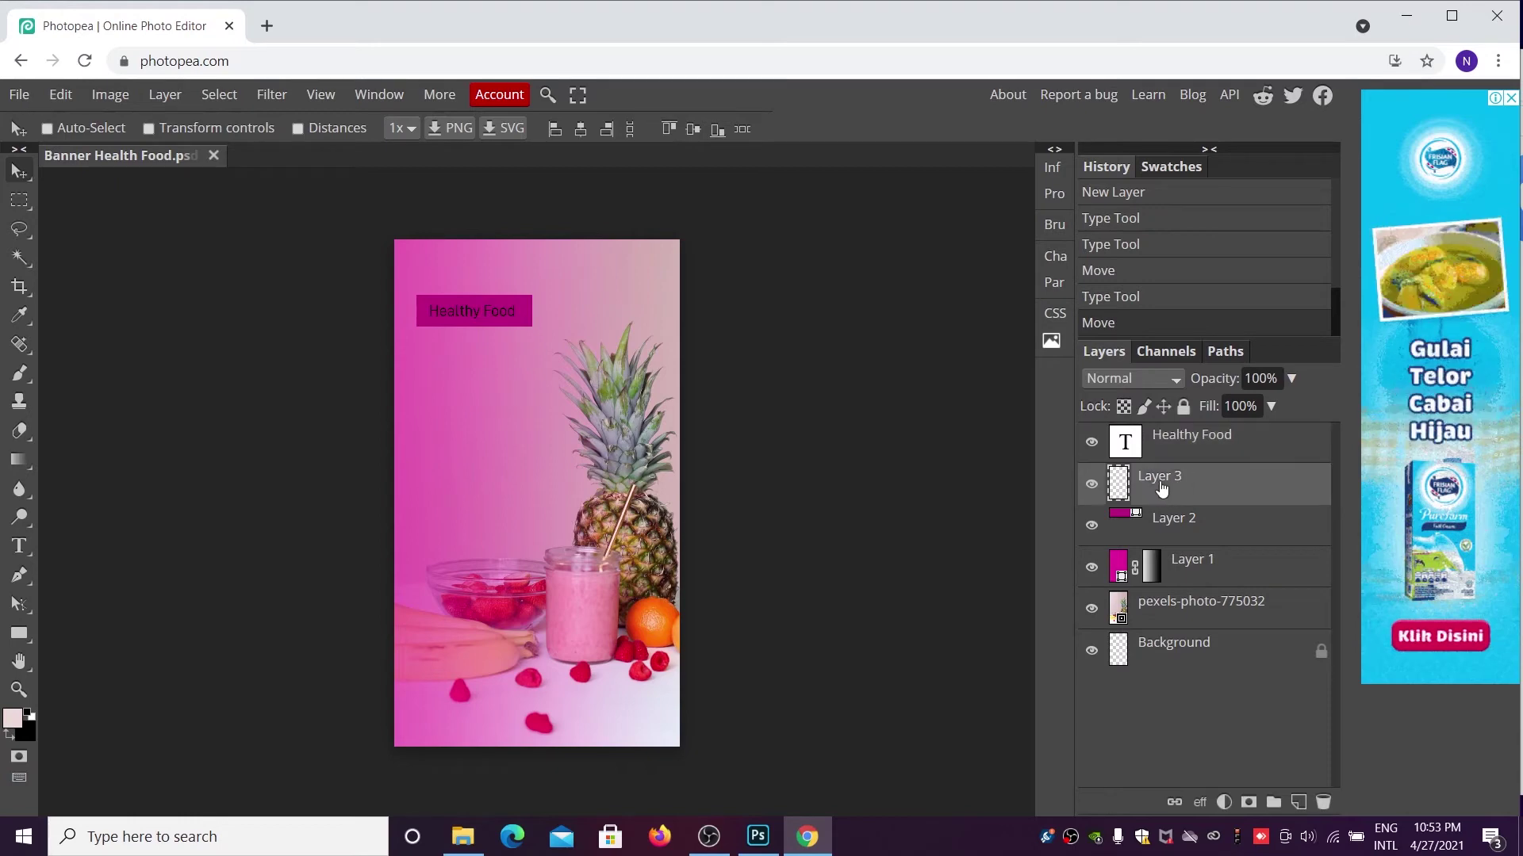
mouse_move(1161, 487)
left_mouse_down()
mouse_move(1302, 664)
mouse_move(1319, 793)
left_mouse_up()
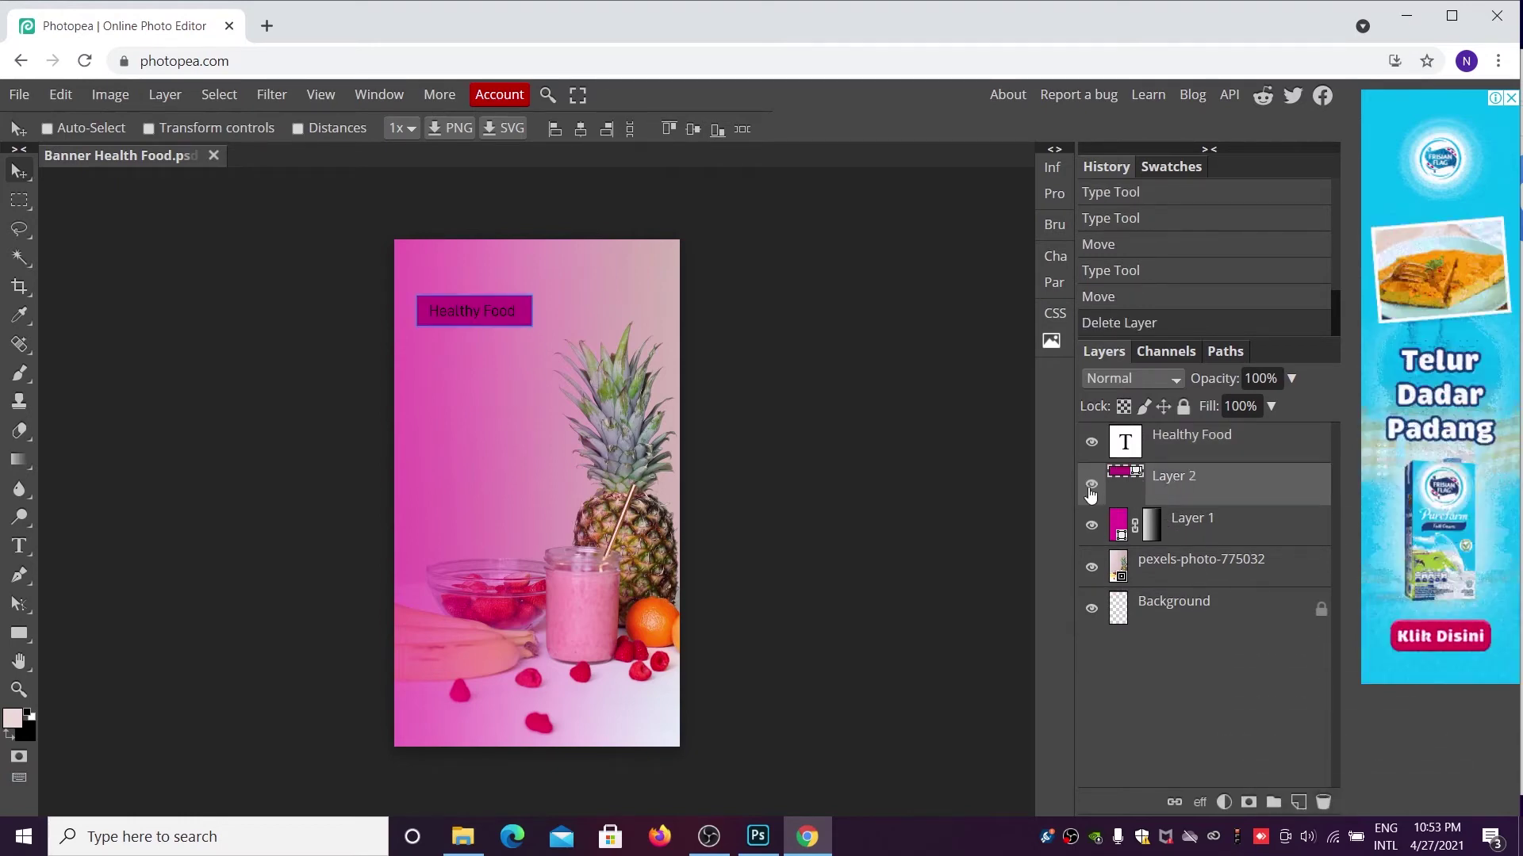
left_click(1164, 448)
mouse_move(1154, 450)
left_mouse_down()
mouse_move(1194, 458)
mouse_move(1210, 504)
left_mouse_up()
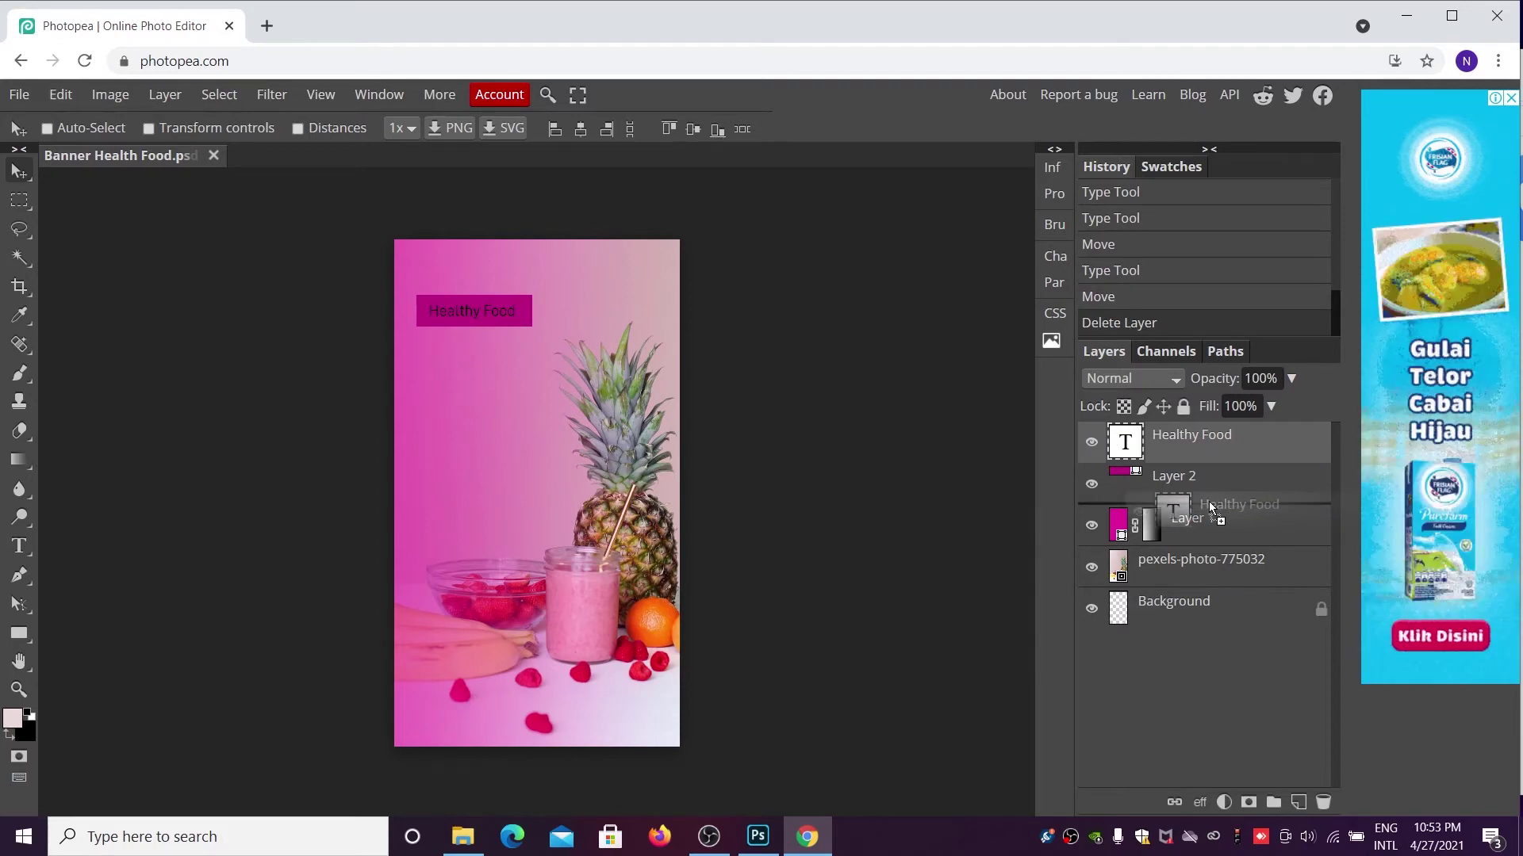
left_click_drag(1209, 501, 1209, 502)
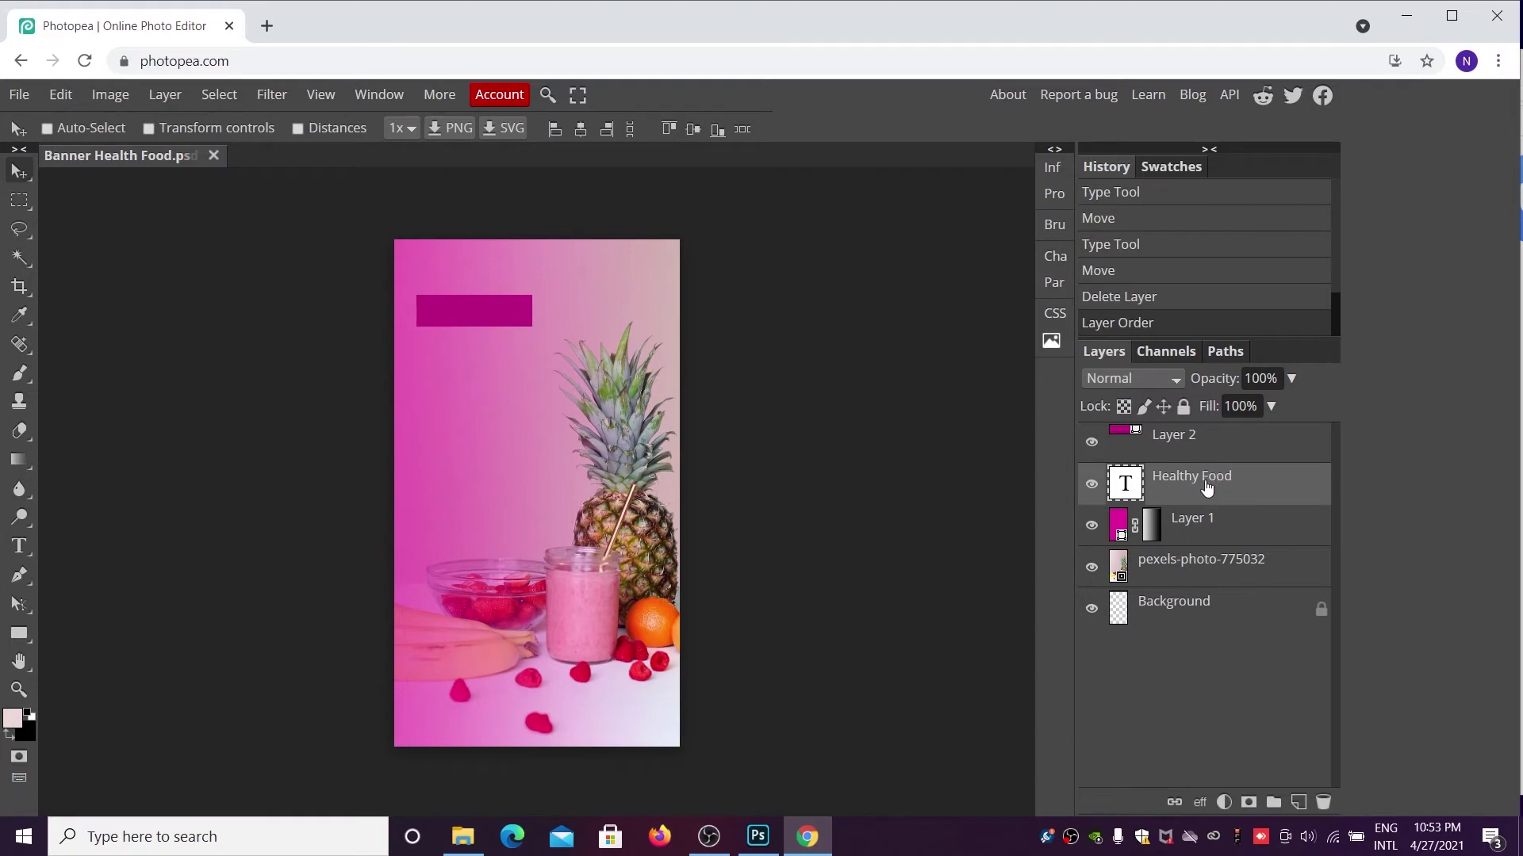
- Move the Healthy Food layer back above Layer 2 and add a new blank layer on top
left_click(1179, 446)
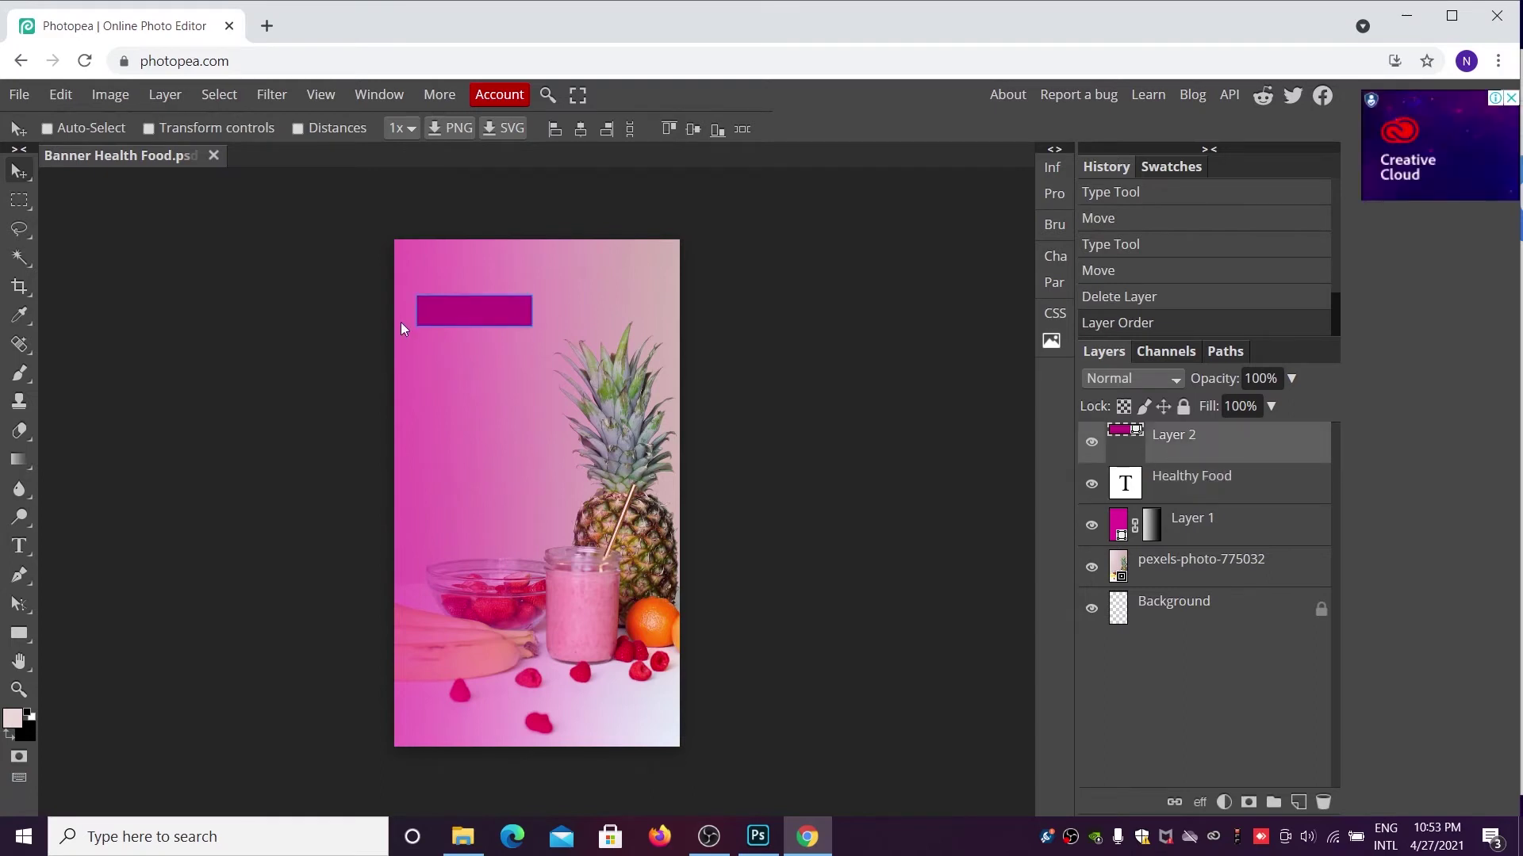
left_click(1188, 481)
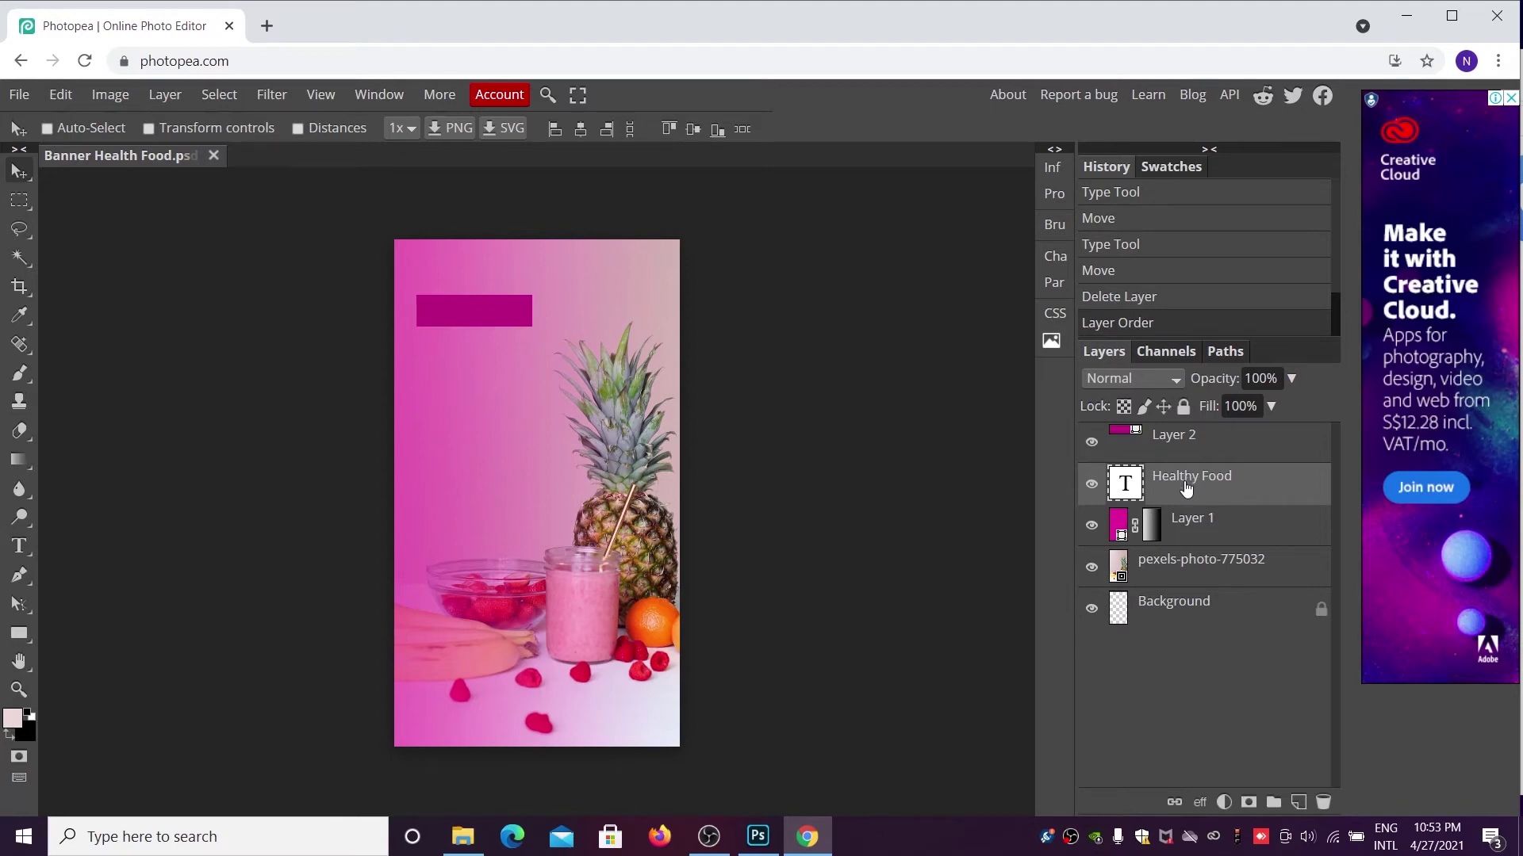
left_click_drag(1186, 488, 1188, 430)
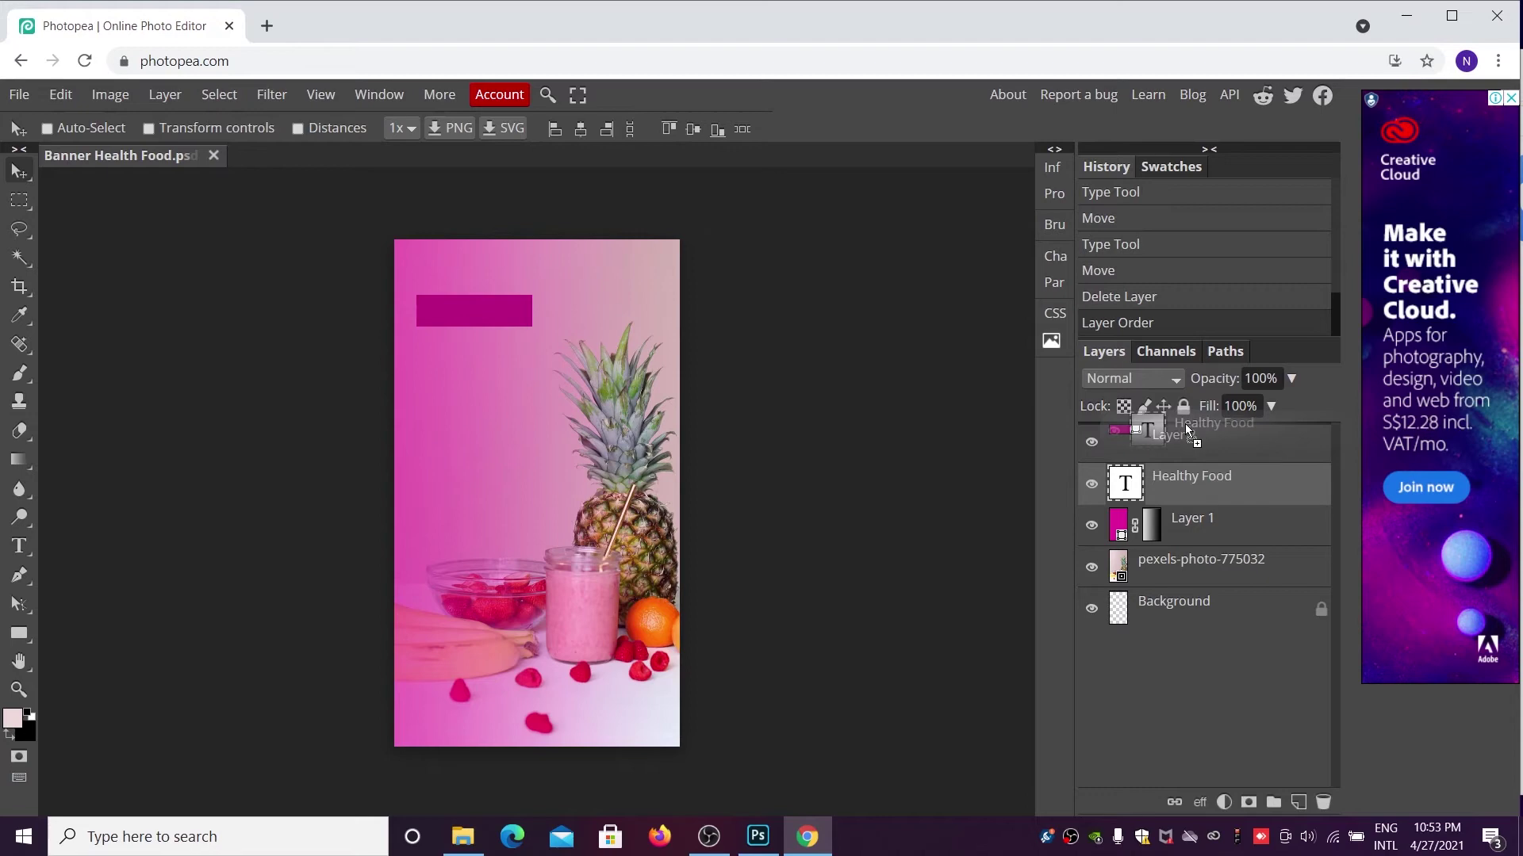
left_click_drag(1187, 430, 1187, 428)
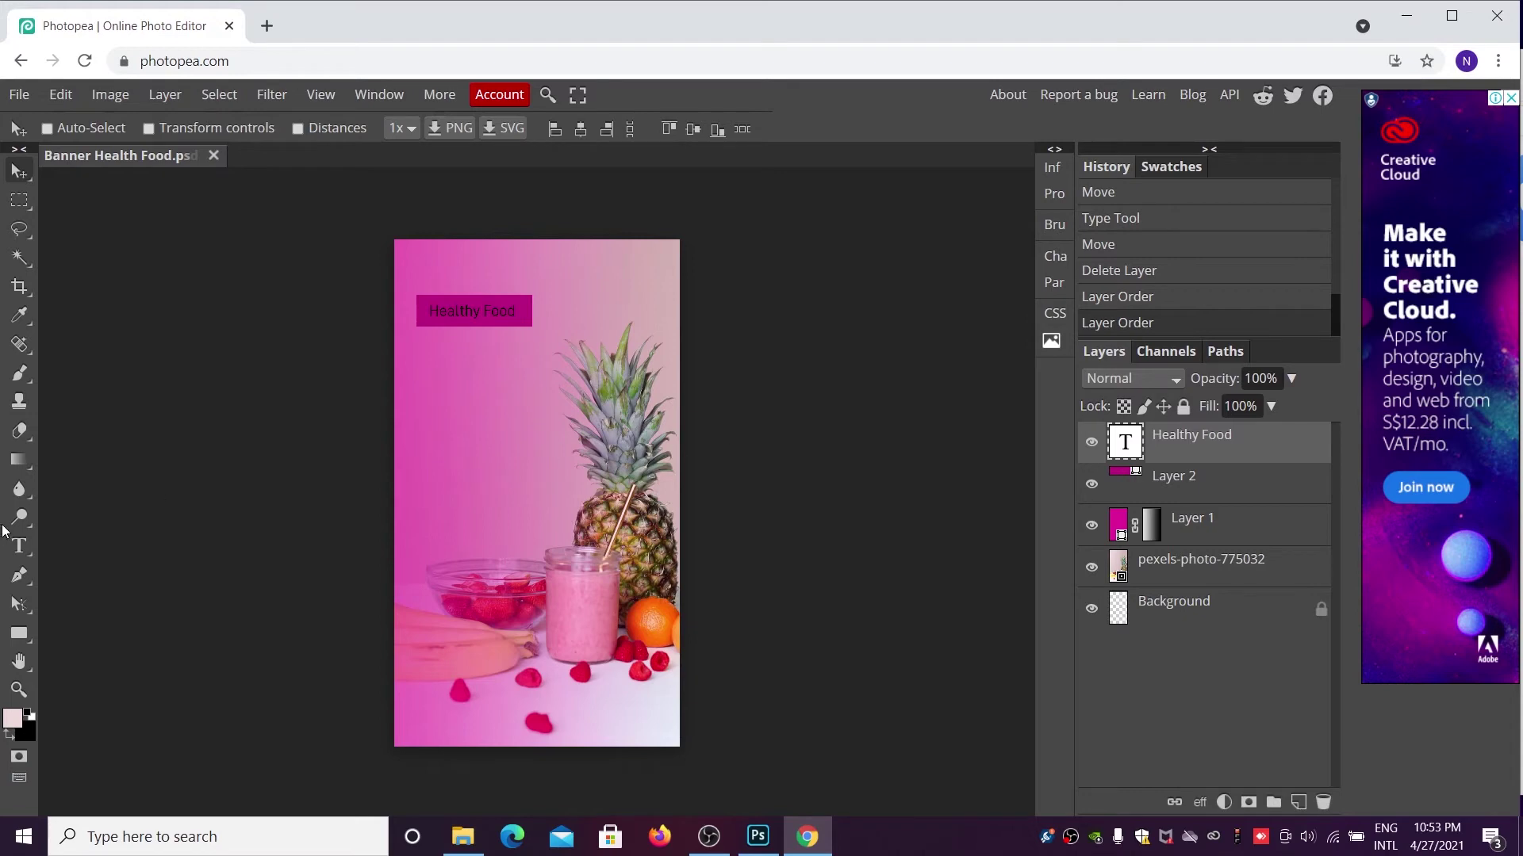
left_click(20, 546)
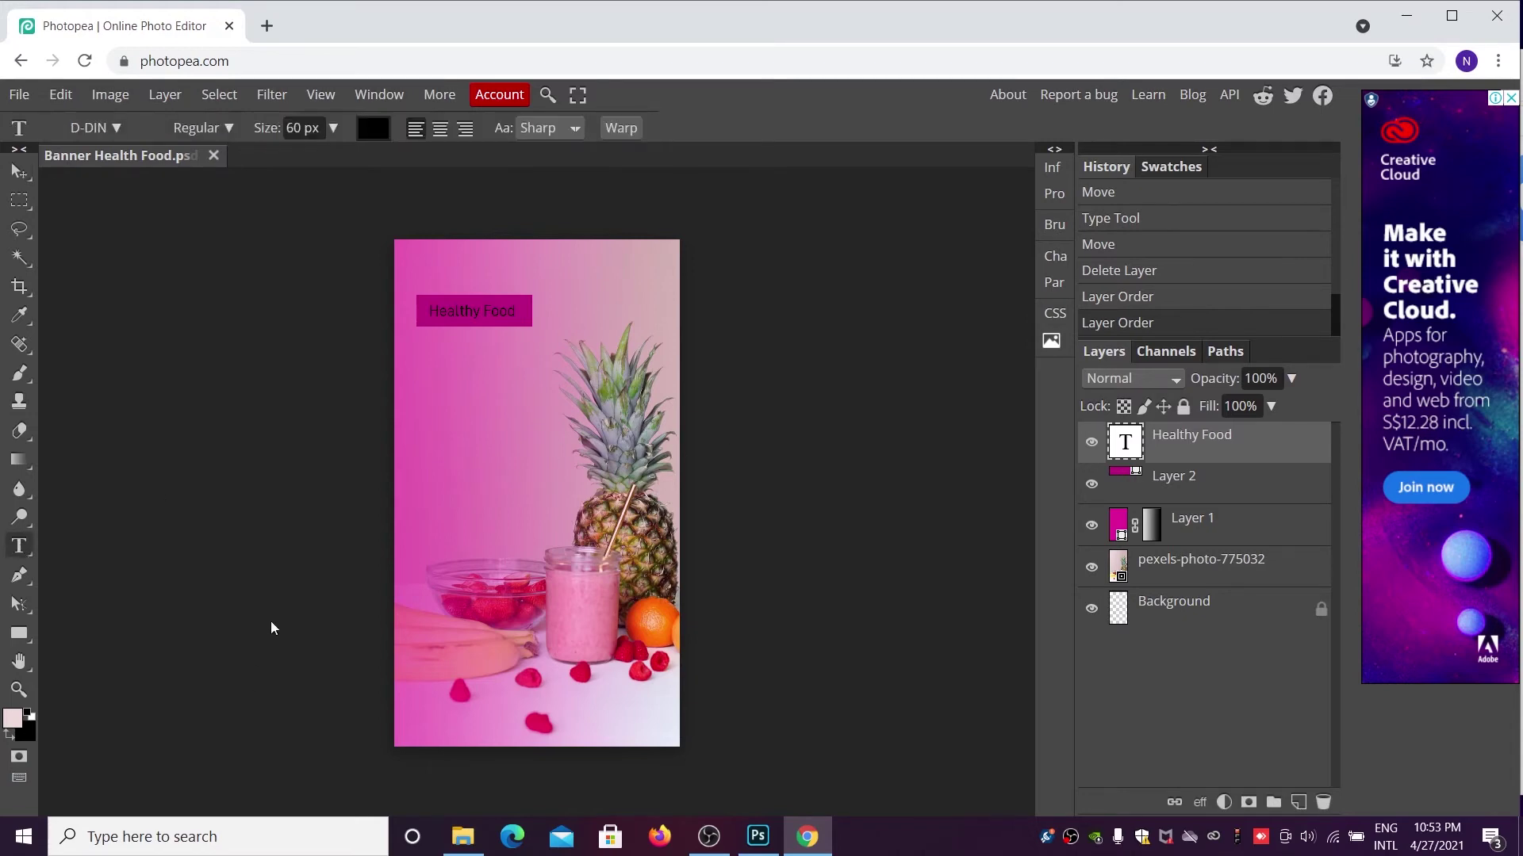
left_click(1298, 803)
- Type 'How to make a smoothie' below the heading and size it to 87 px
left_click_drag(420, 349, 551, 406)
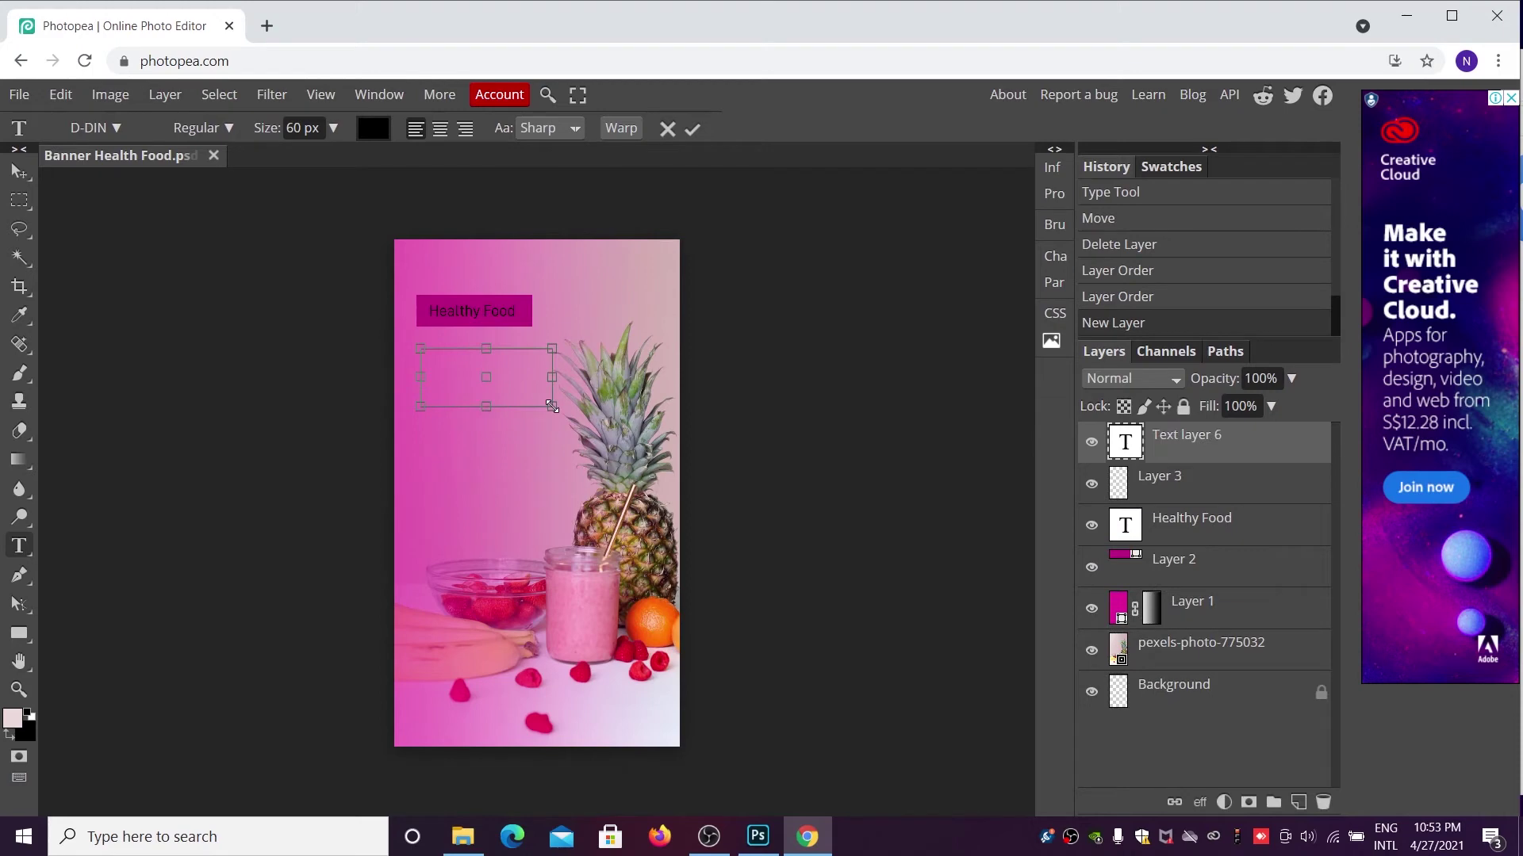
type("How t")
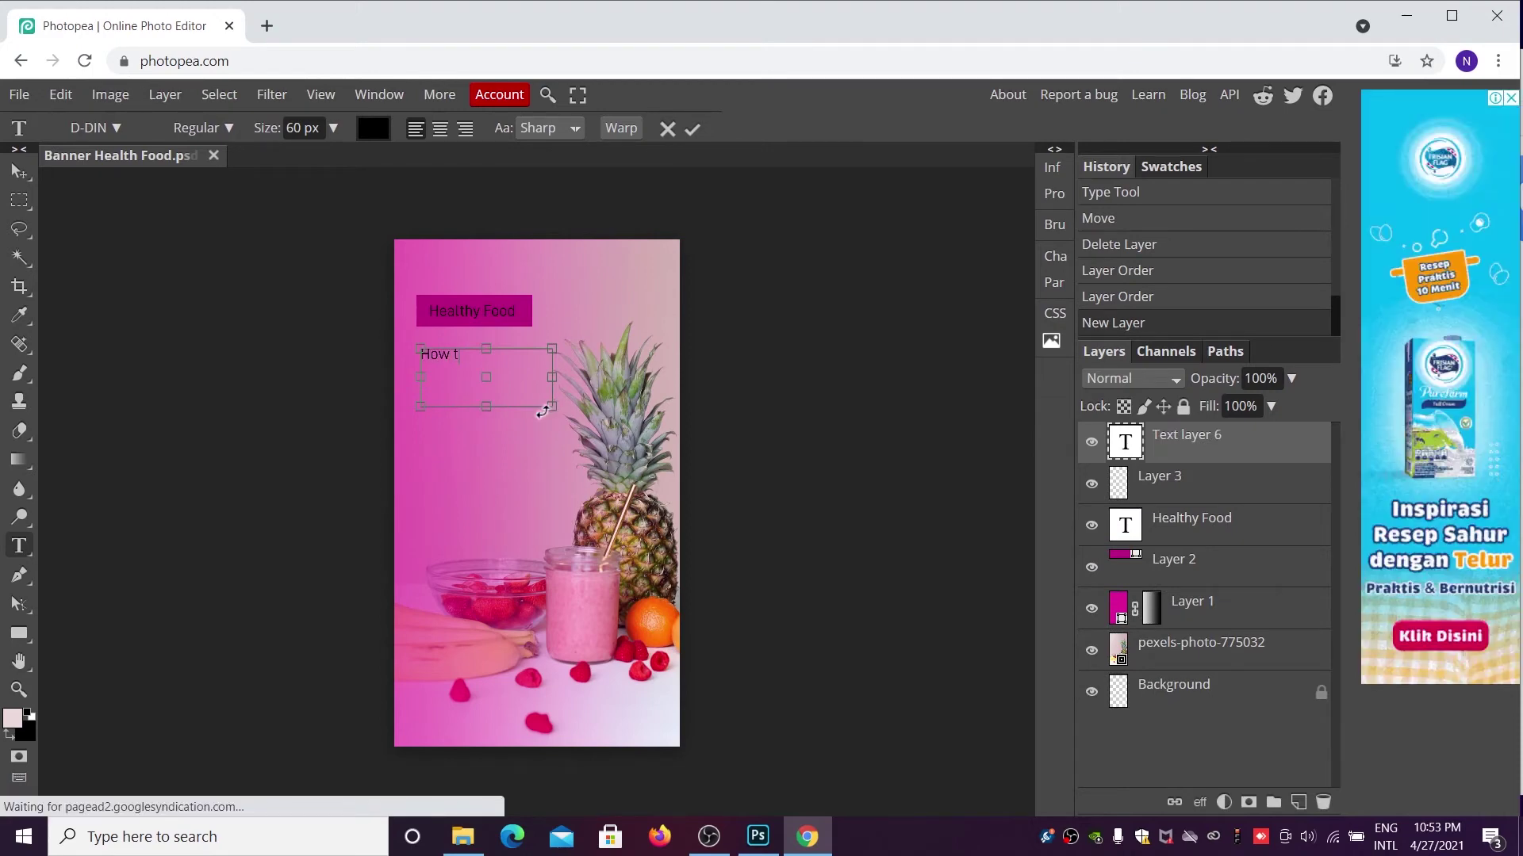
type("o make ")
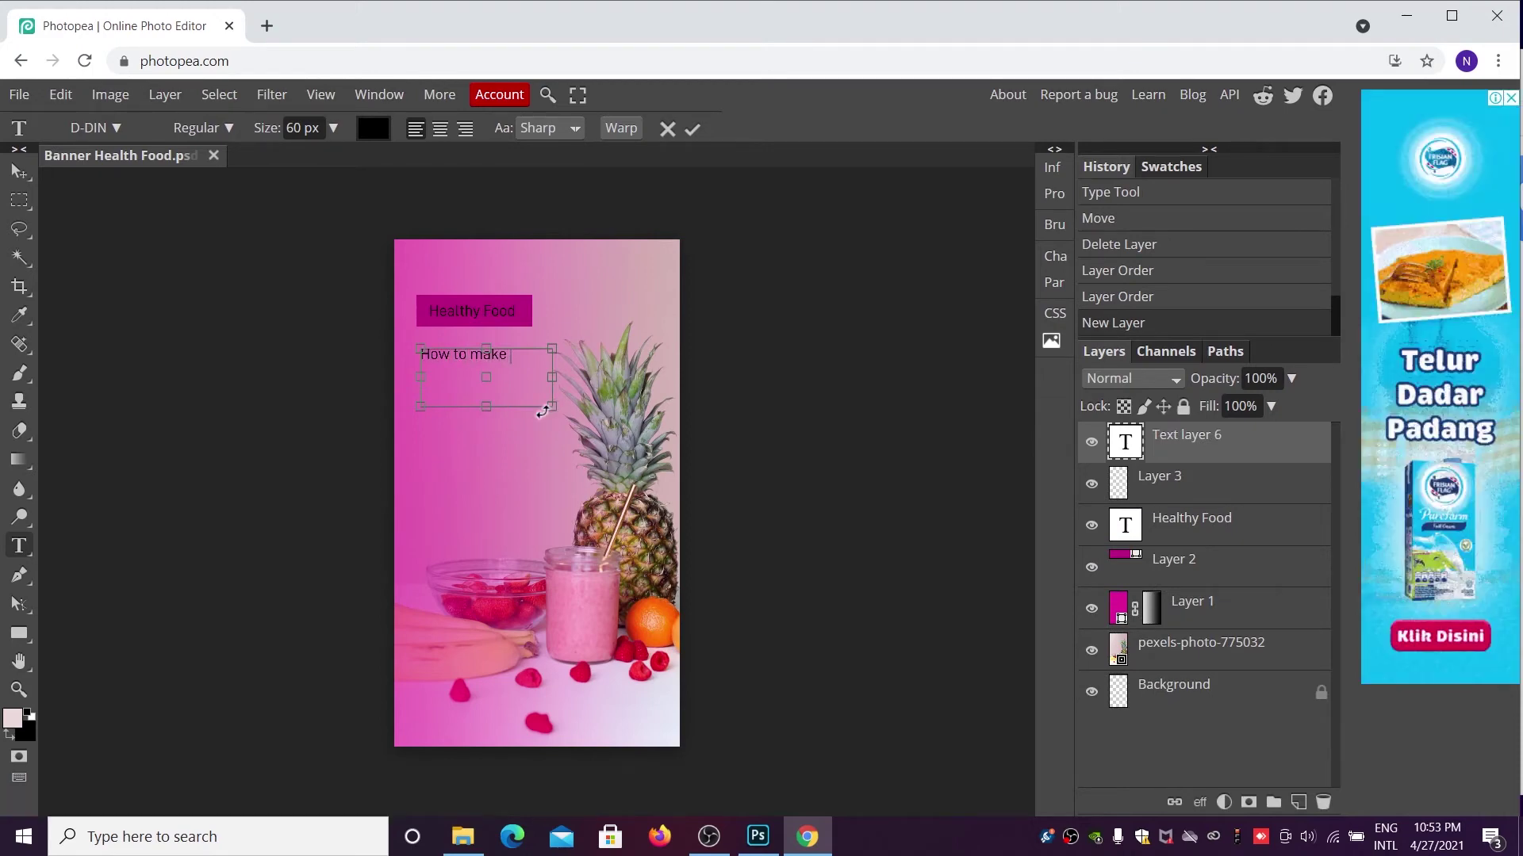
type("a smoot")
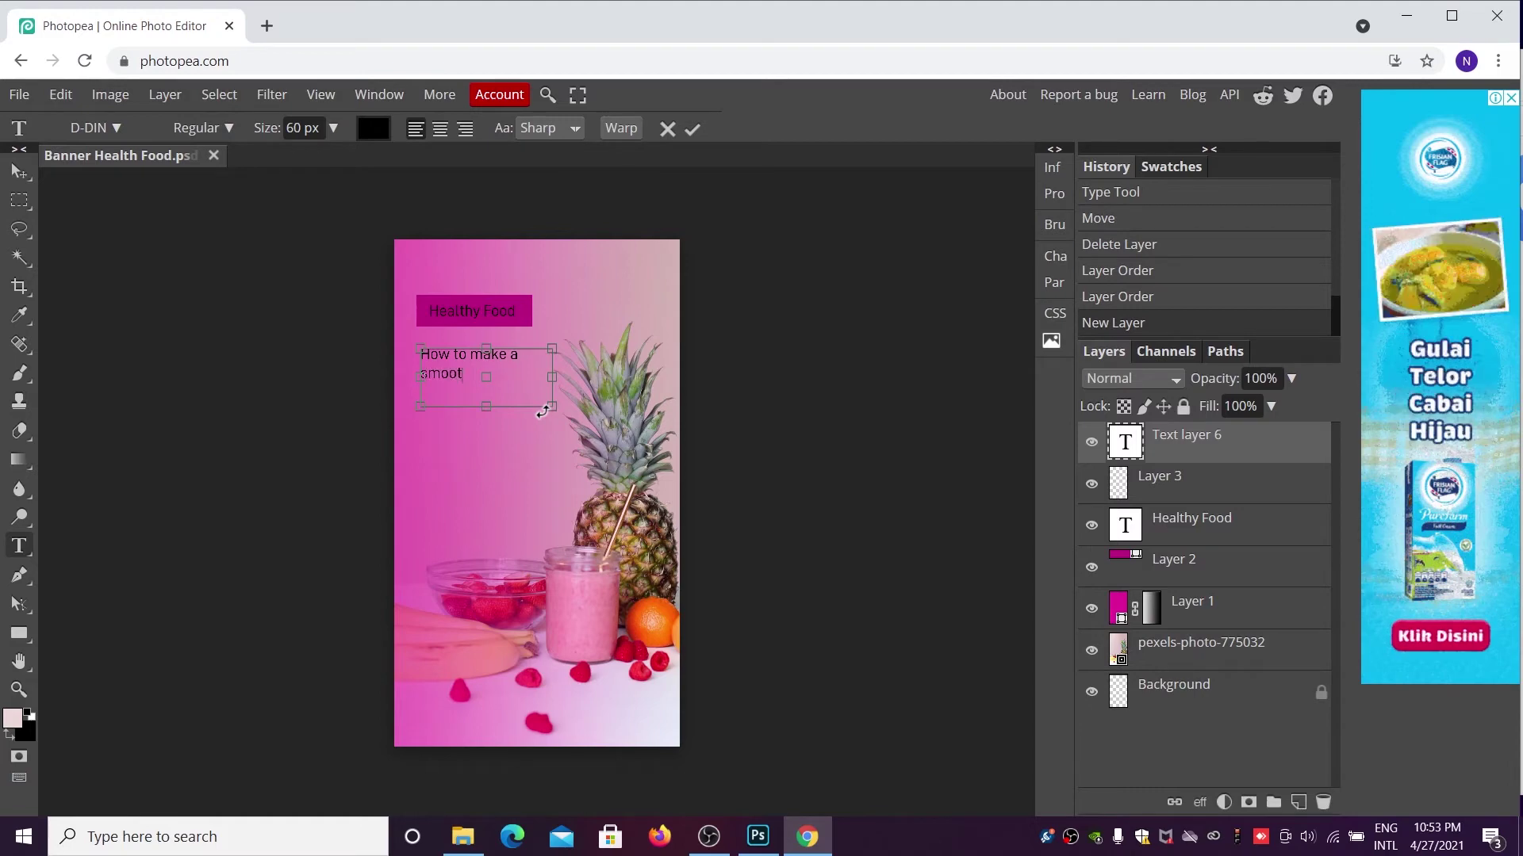
type("hie")
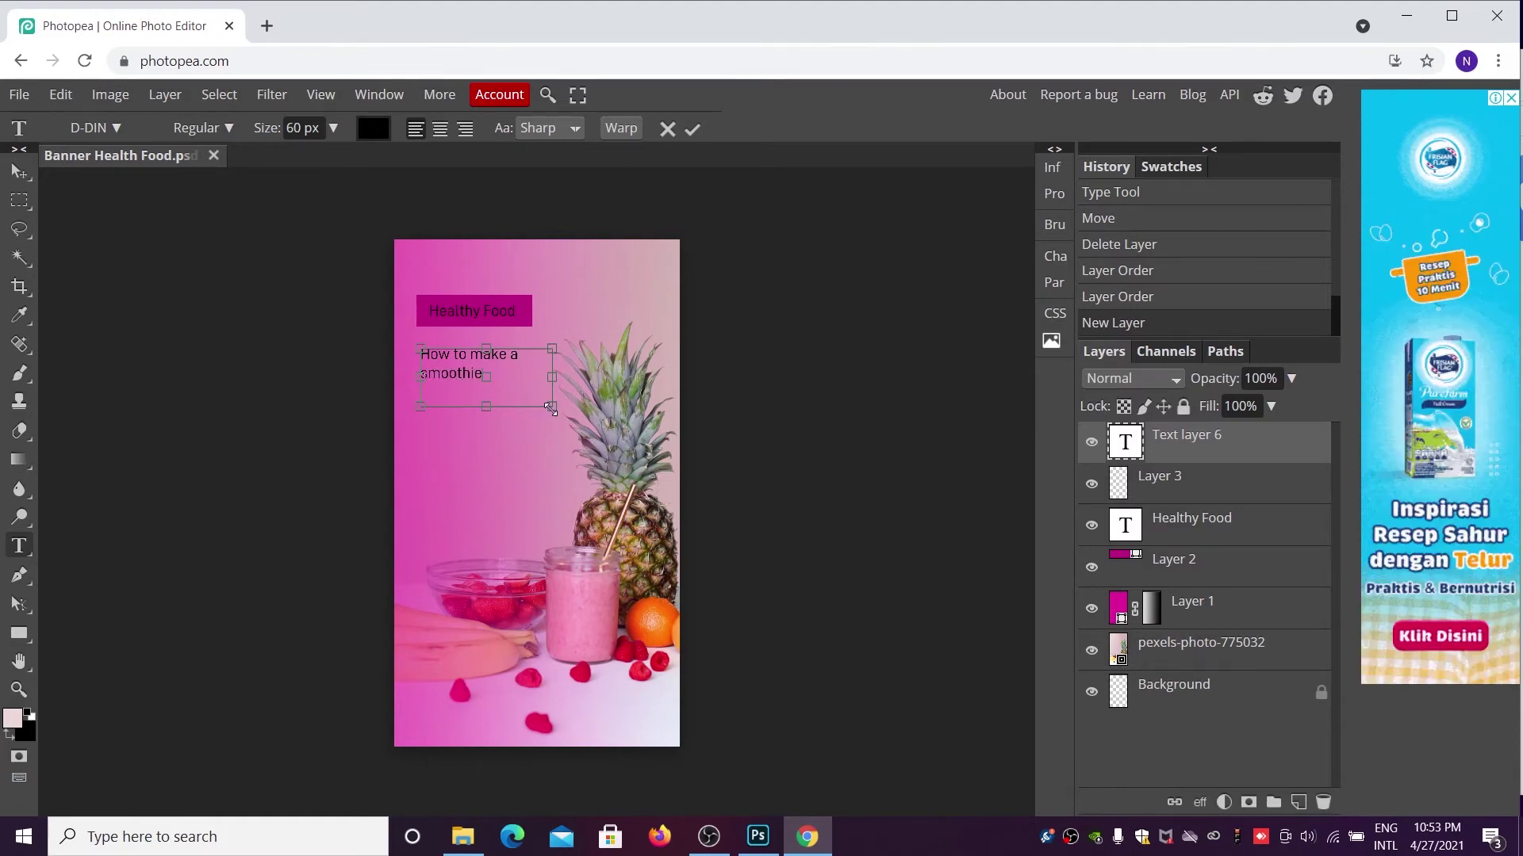
left_click_drag(515, 392, 388, 355)
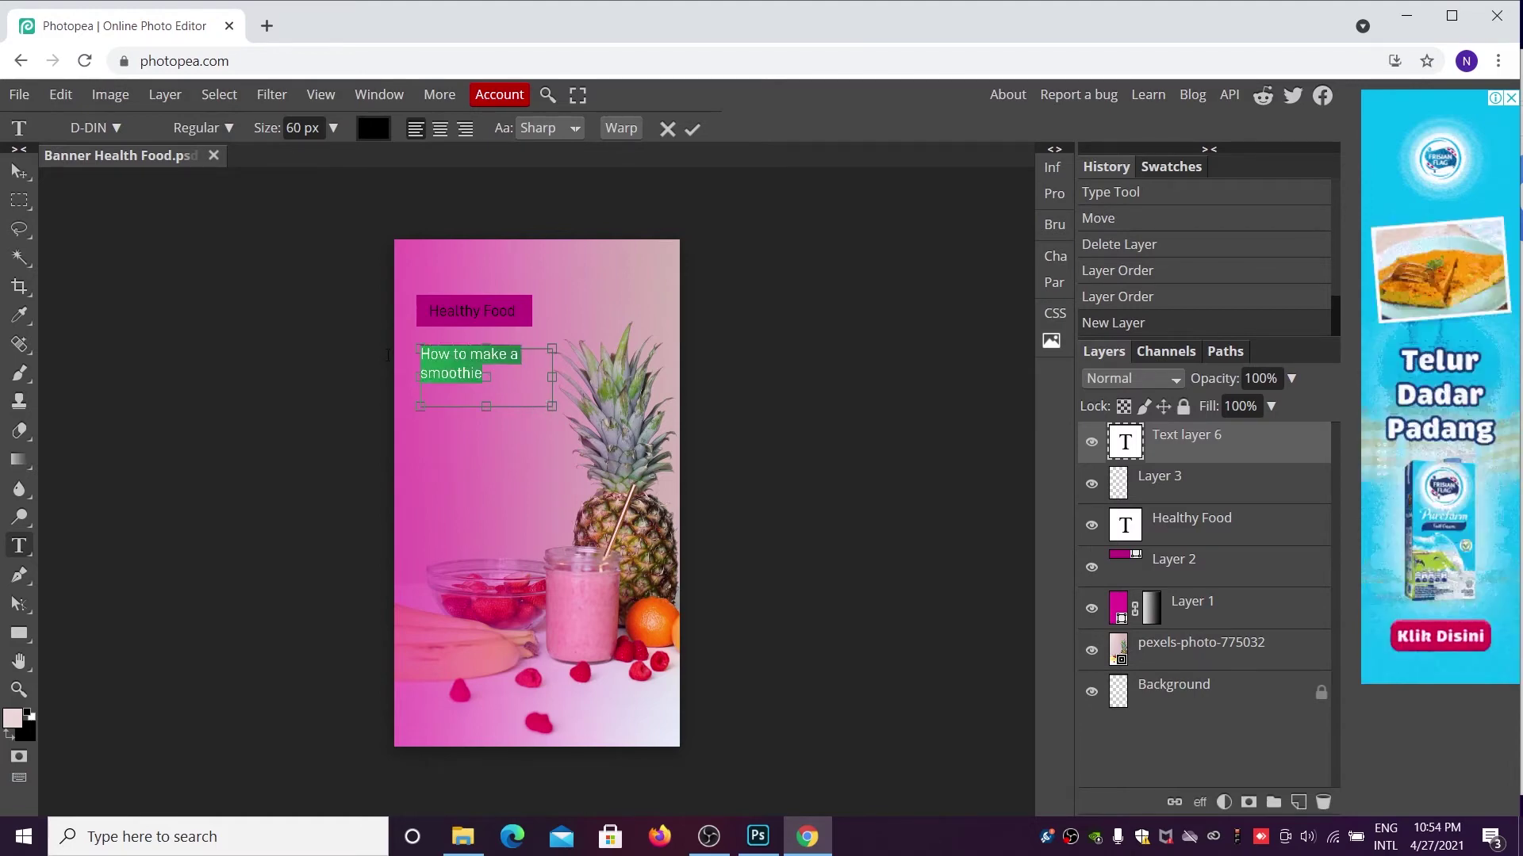
left_click(333, 128)
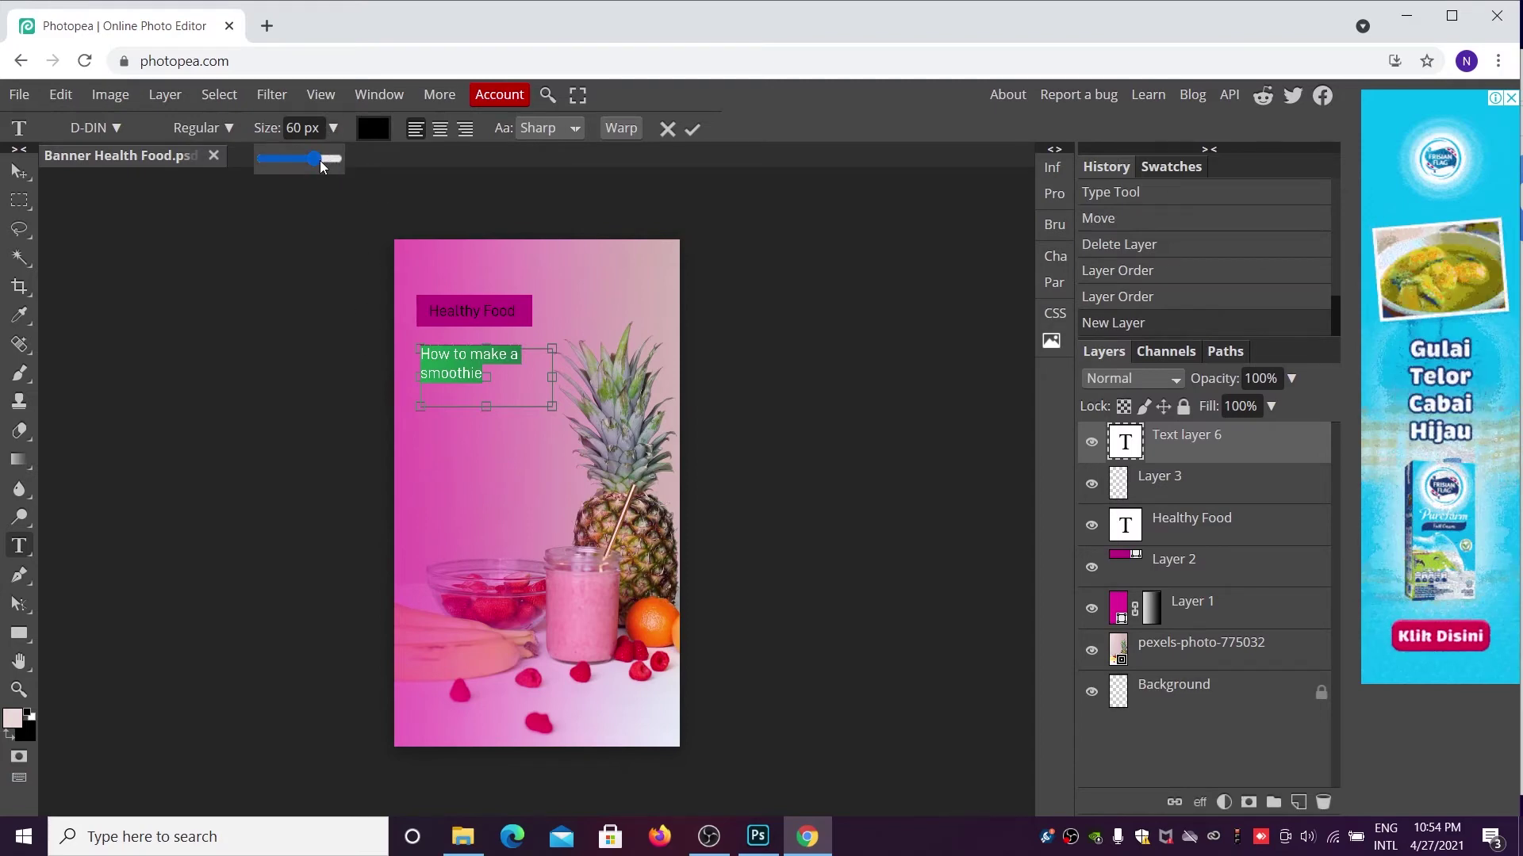
left_click(322, 159)
left_click_drag(321, 159, 325, 159)
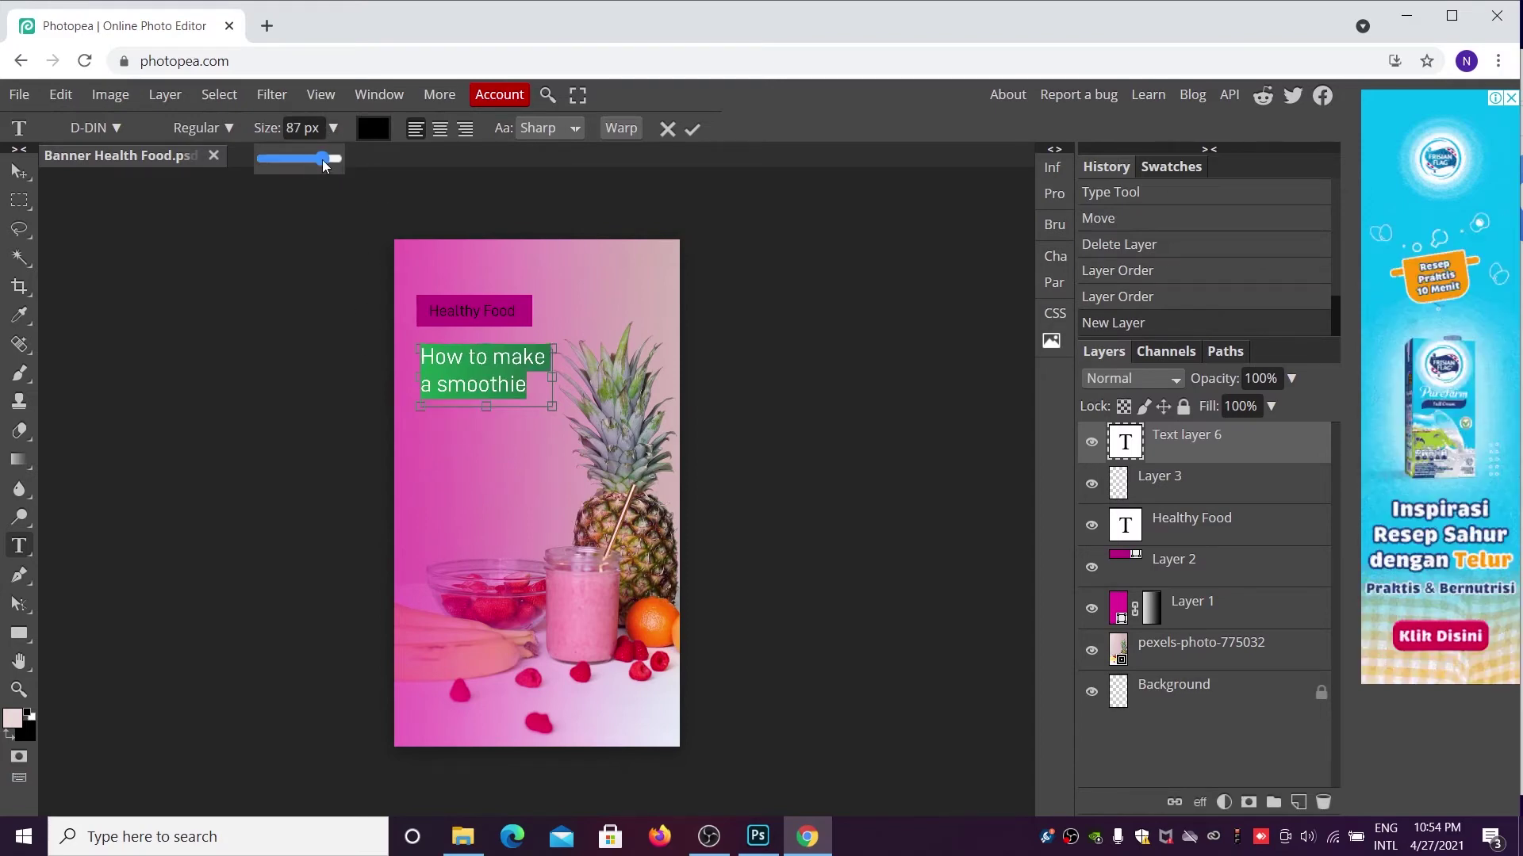
- Make the subtitle DIN-Bold and nudge it up slightly
left_click(226, 123)
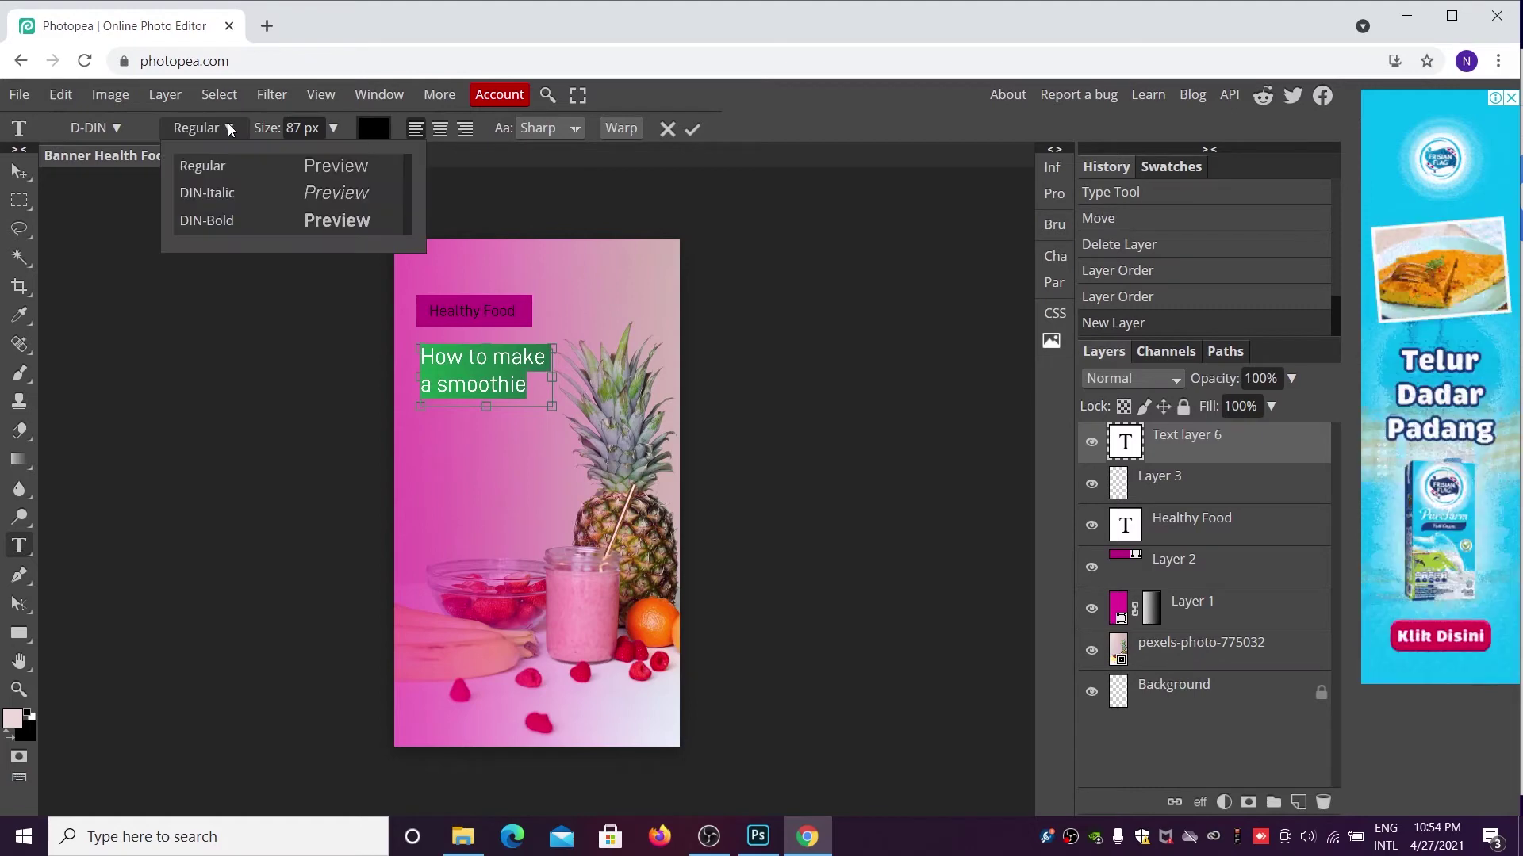
left_click(211, 220)
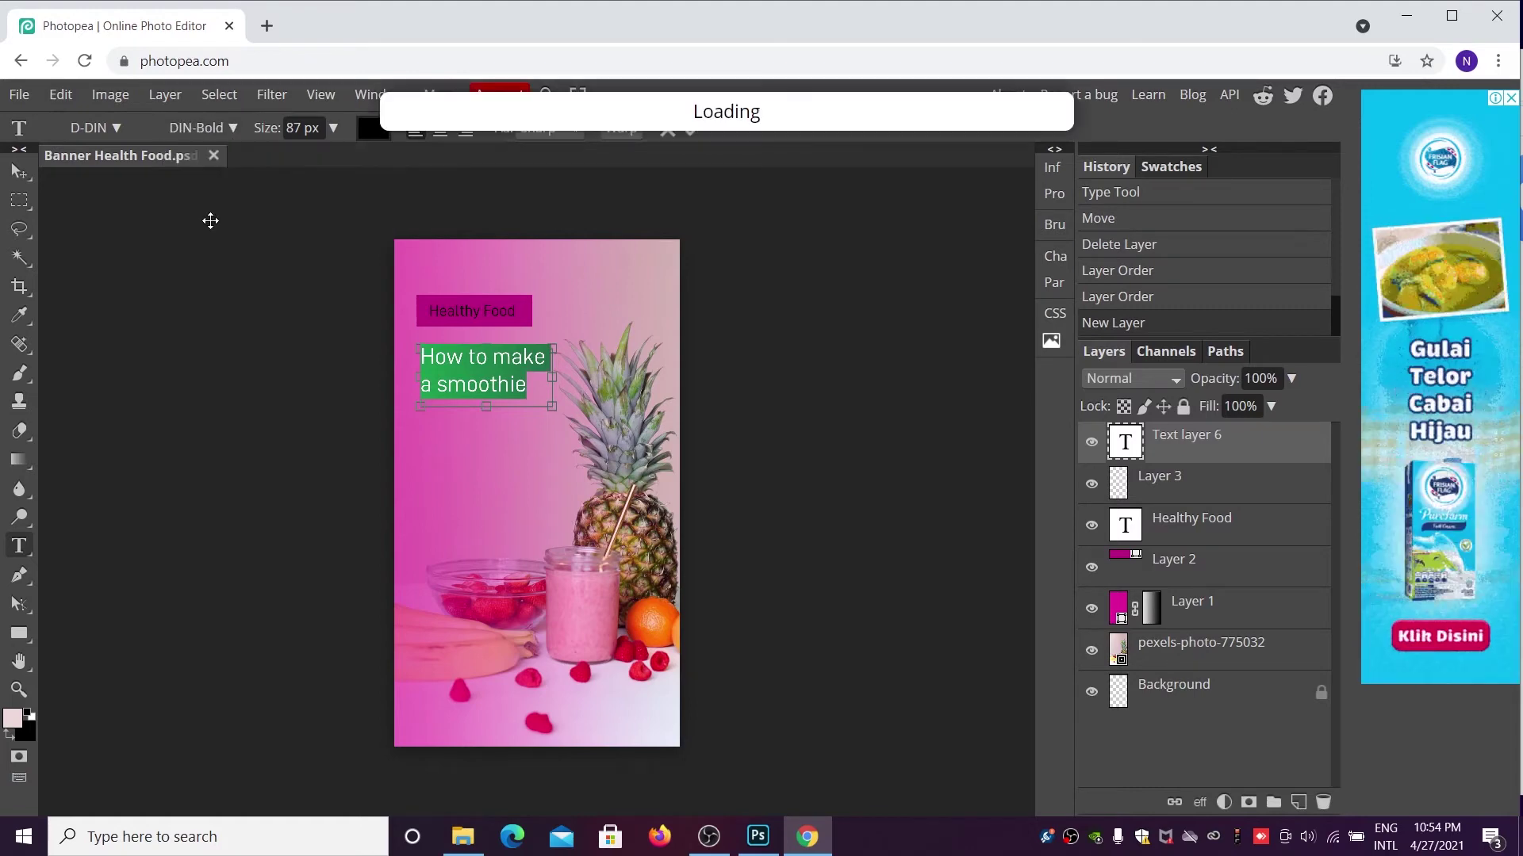
left_click(19, 171)
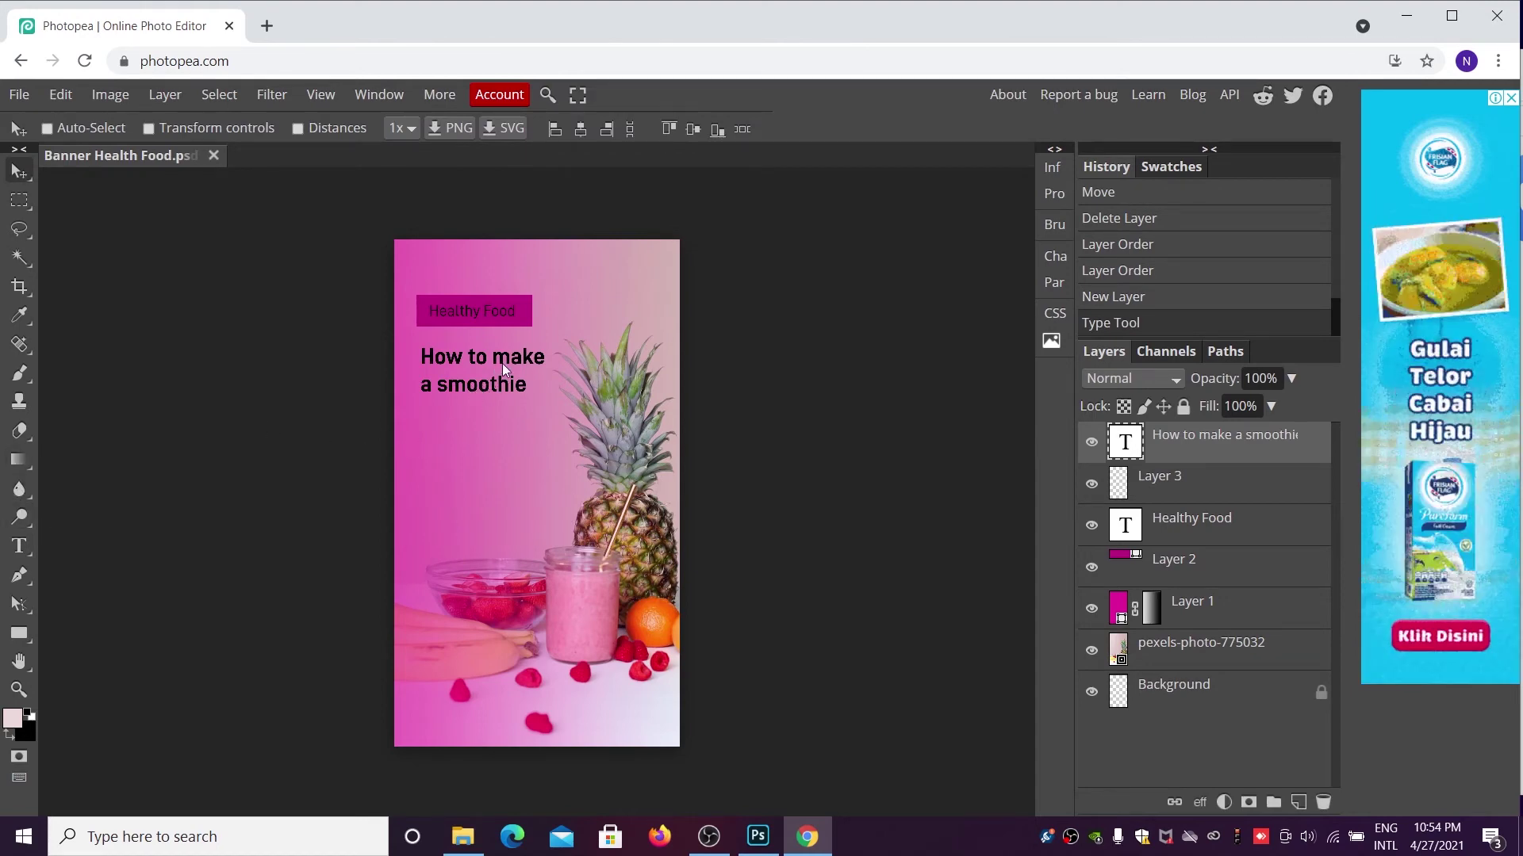
key("shift+Up")
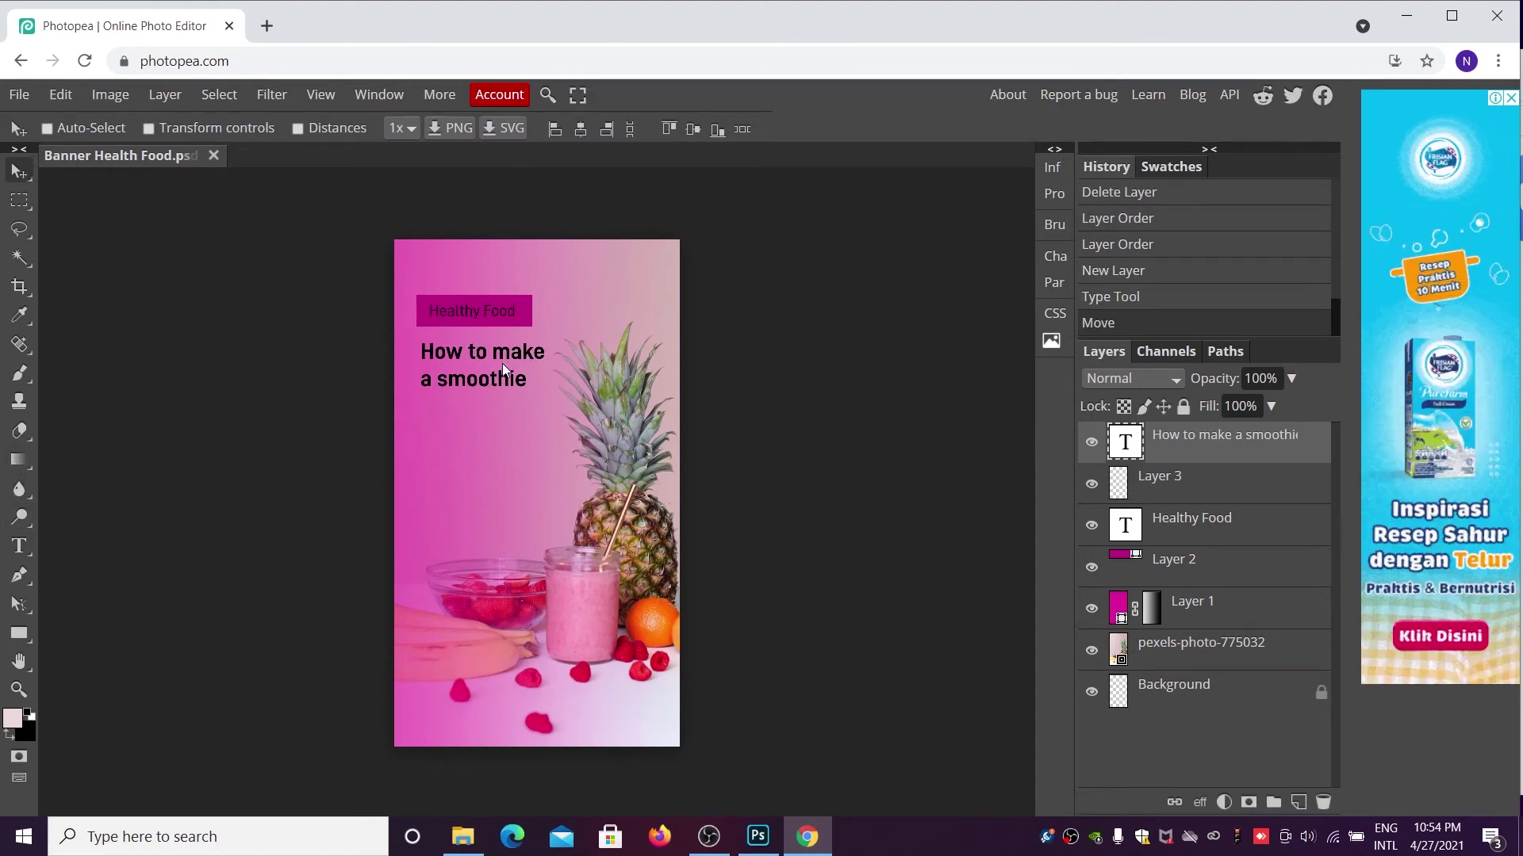
key("t")
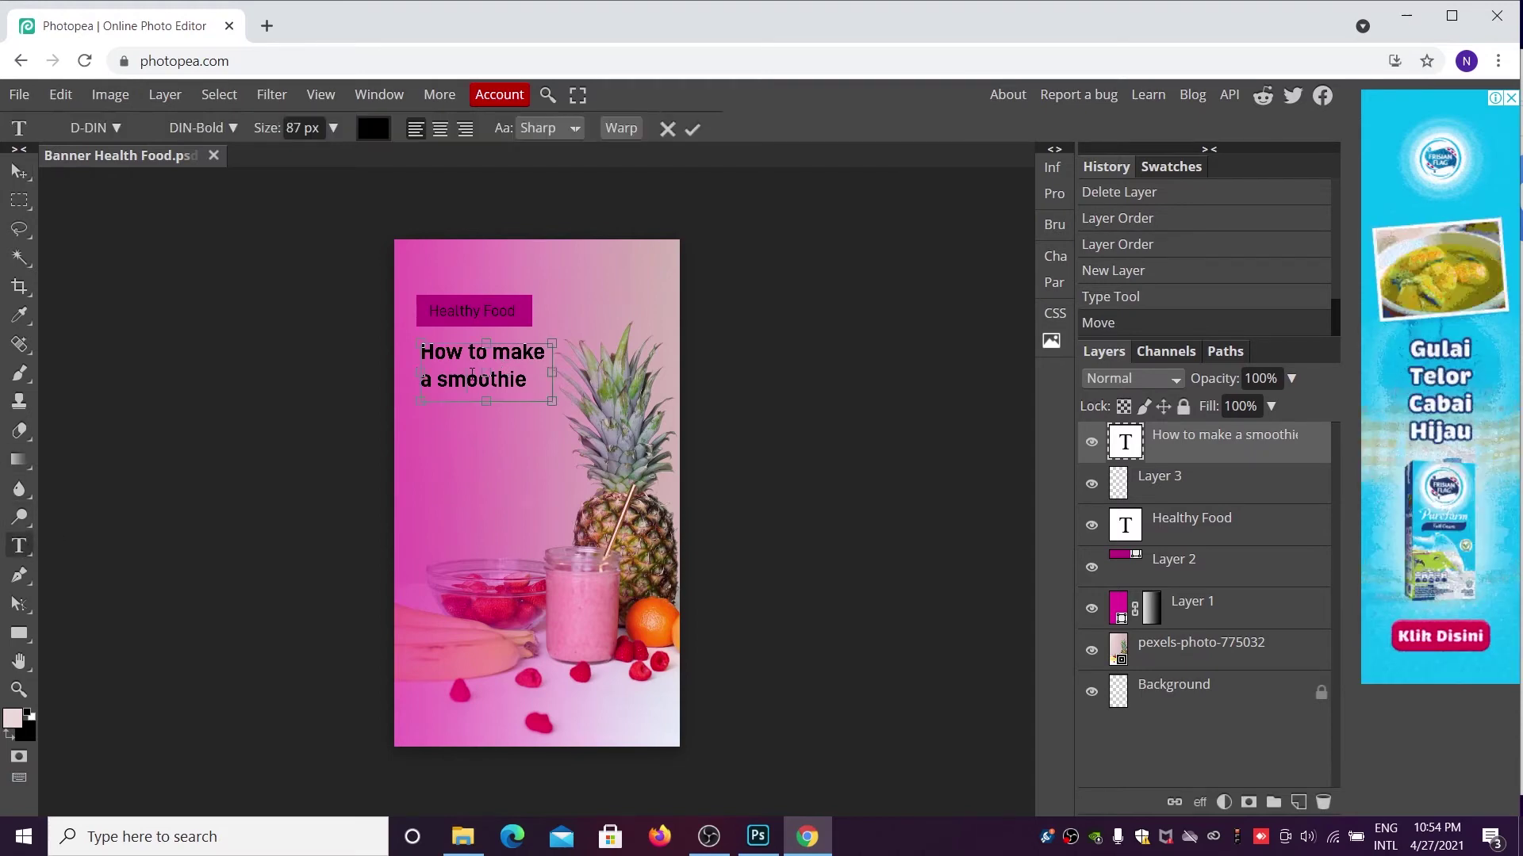
- Enlarge the subtitle to 101 px on two lines, then nudge the smoothie photo right
mouse_move(555, 388)
left_mouse_down()
mouse_move(372, 173)
mouse_move(326, 163)
left_mouse_up()
left_click(334, 128)
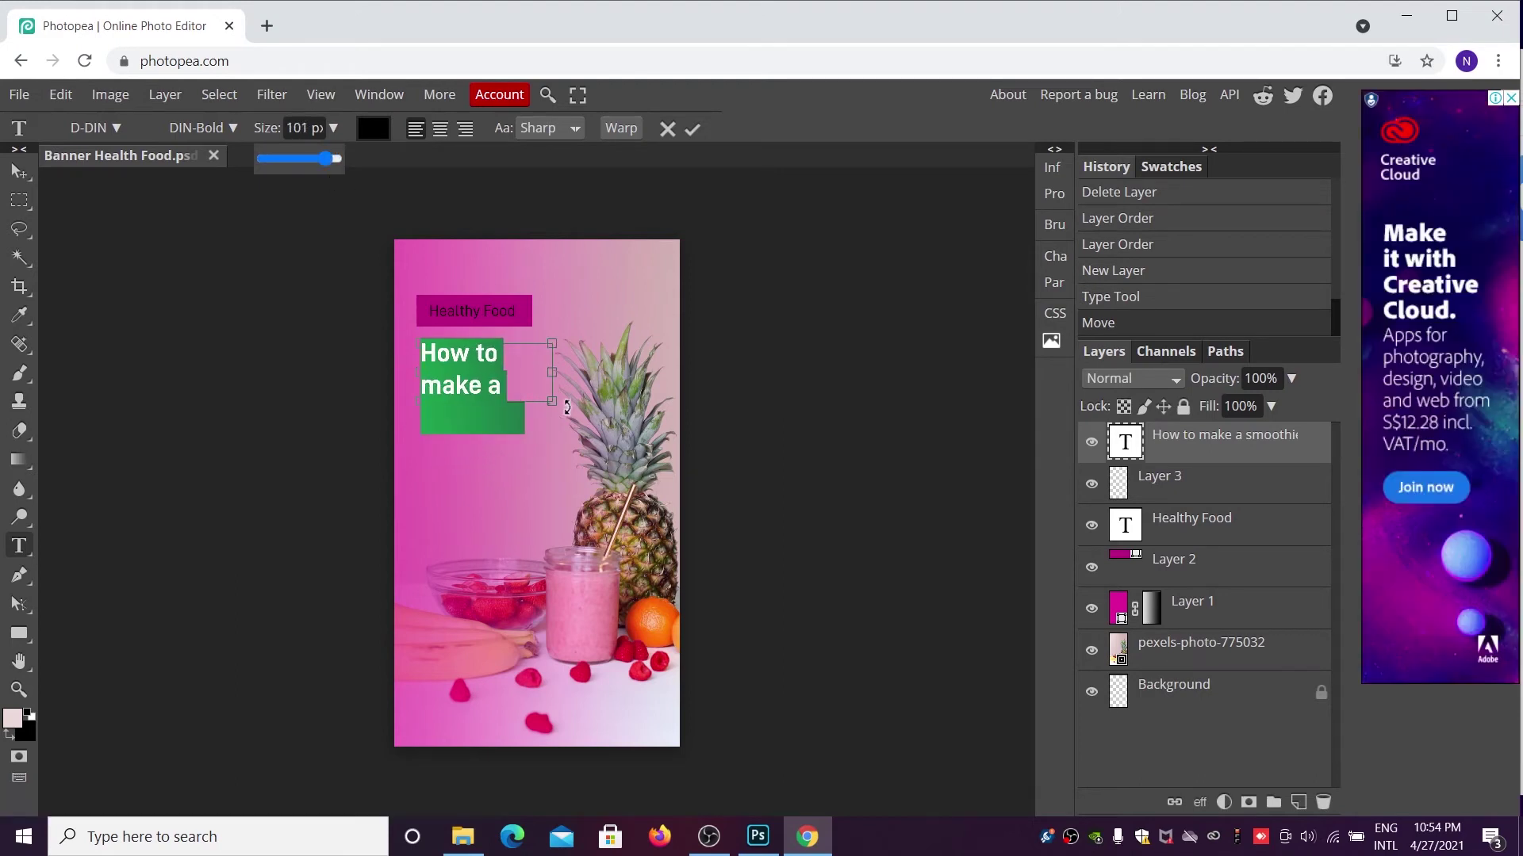
left_click_drag(553, 404, 584, 407)
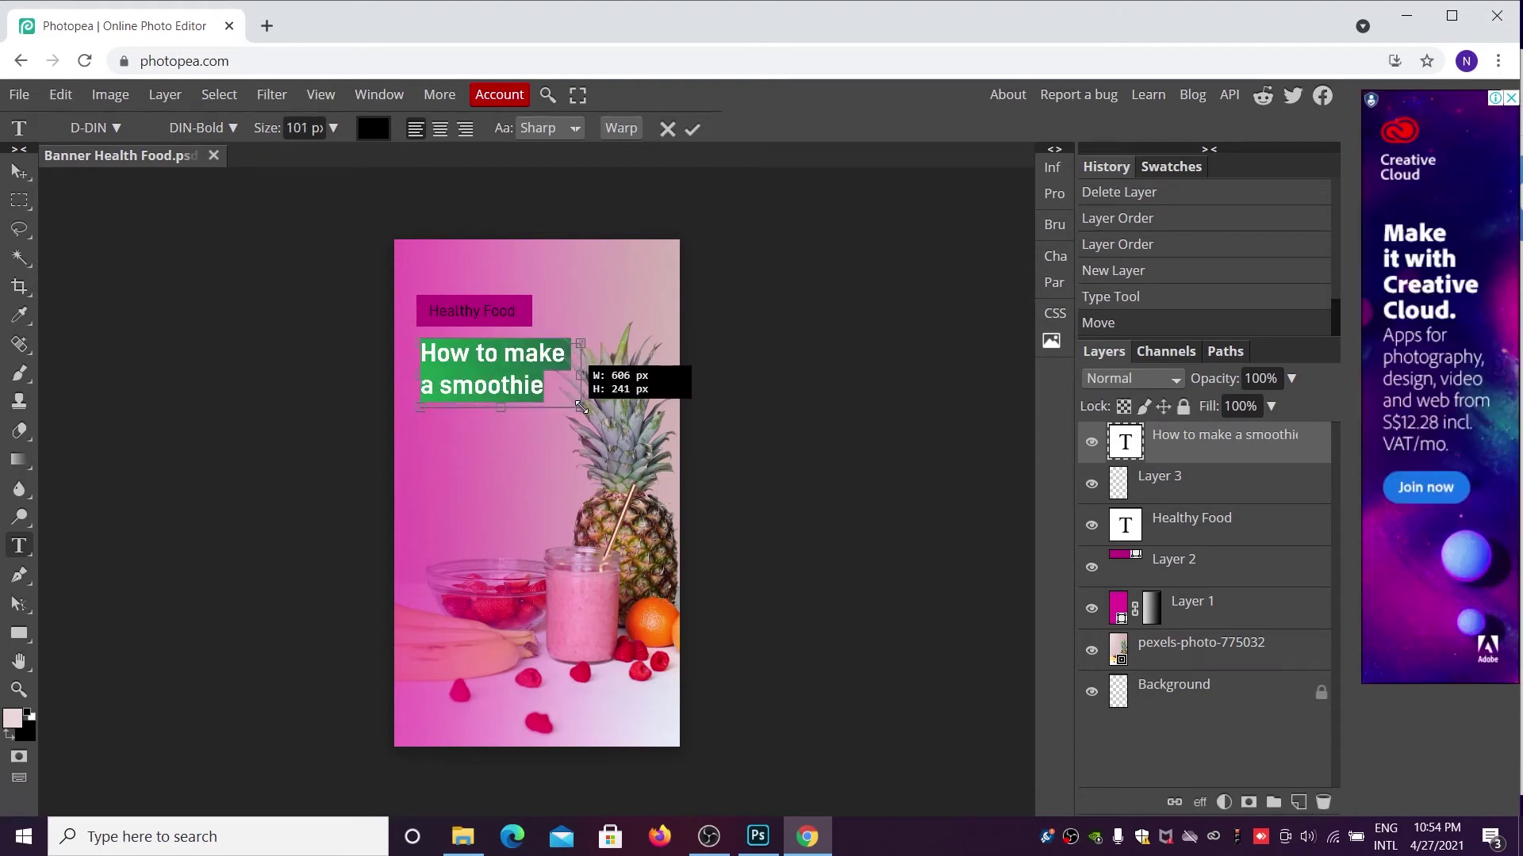
left_click_drag(583, 407, 582, 407)
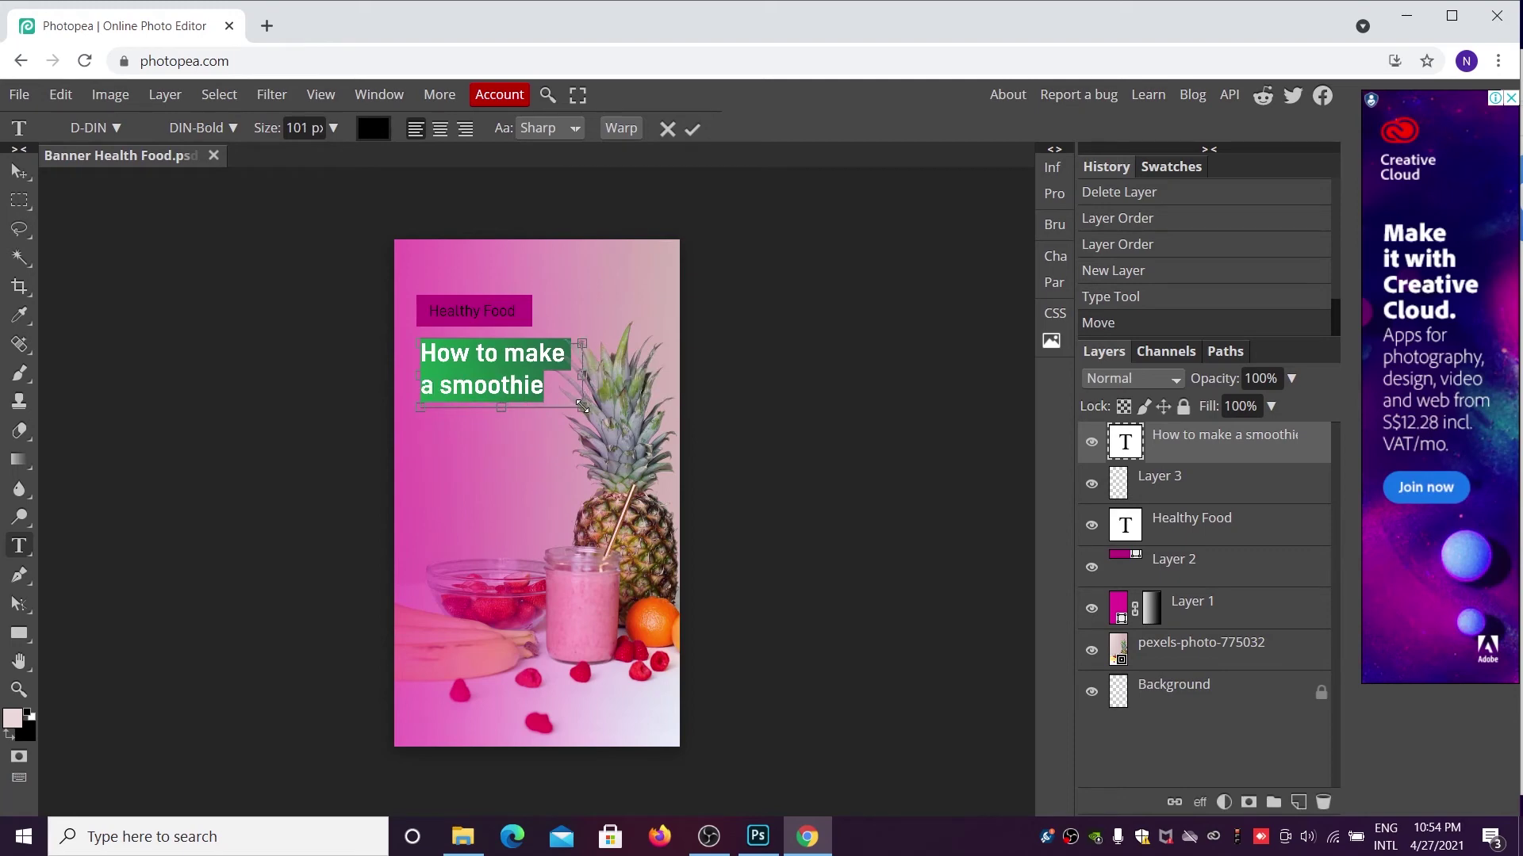
left_click(15, 173)
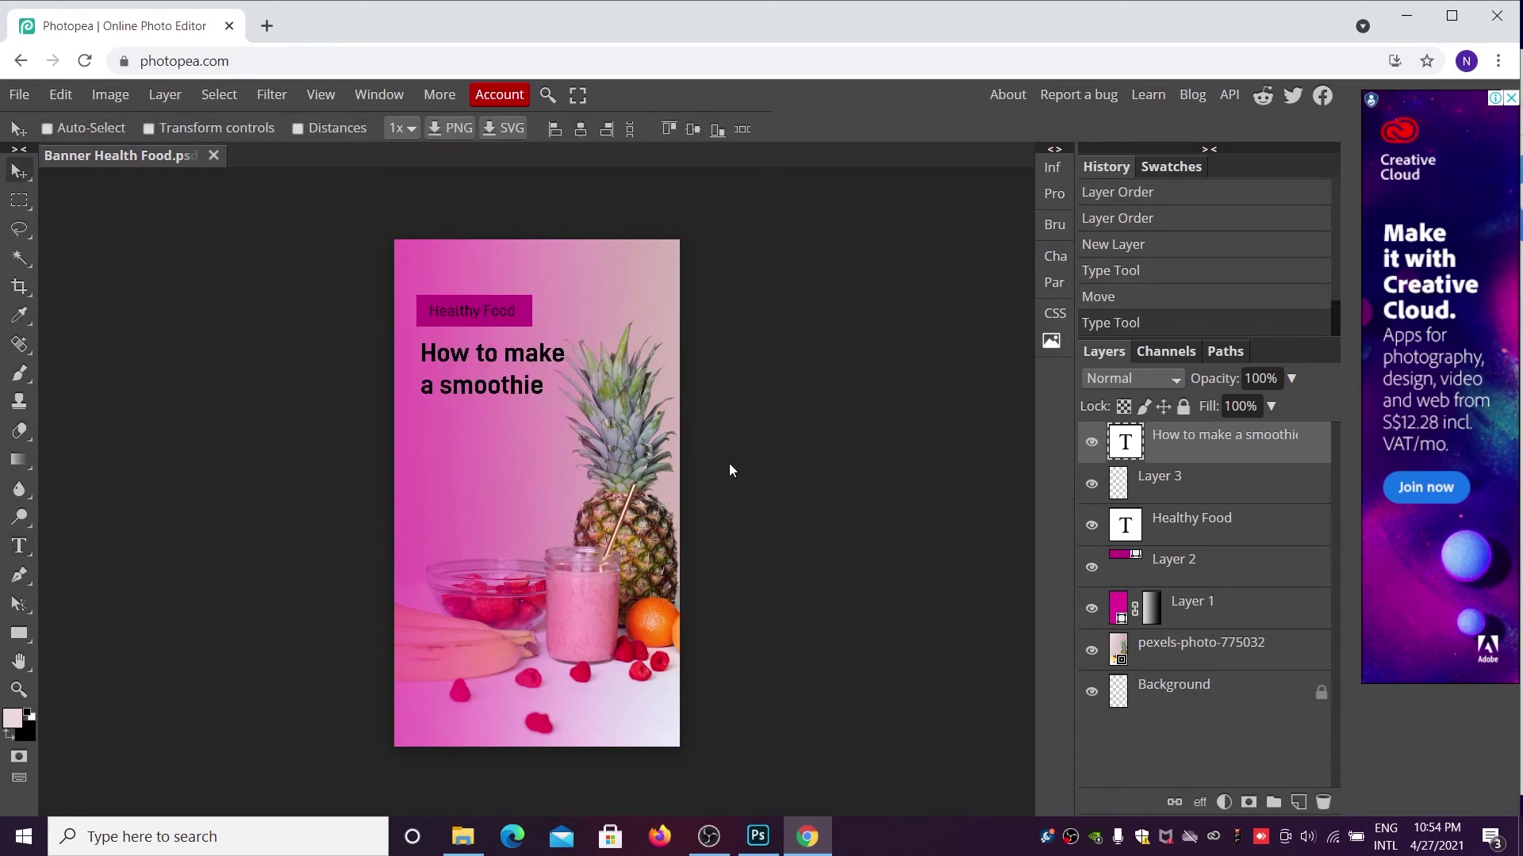
left_click(1203, 646)
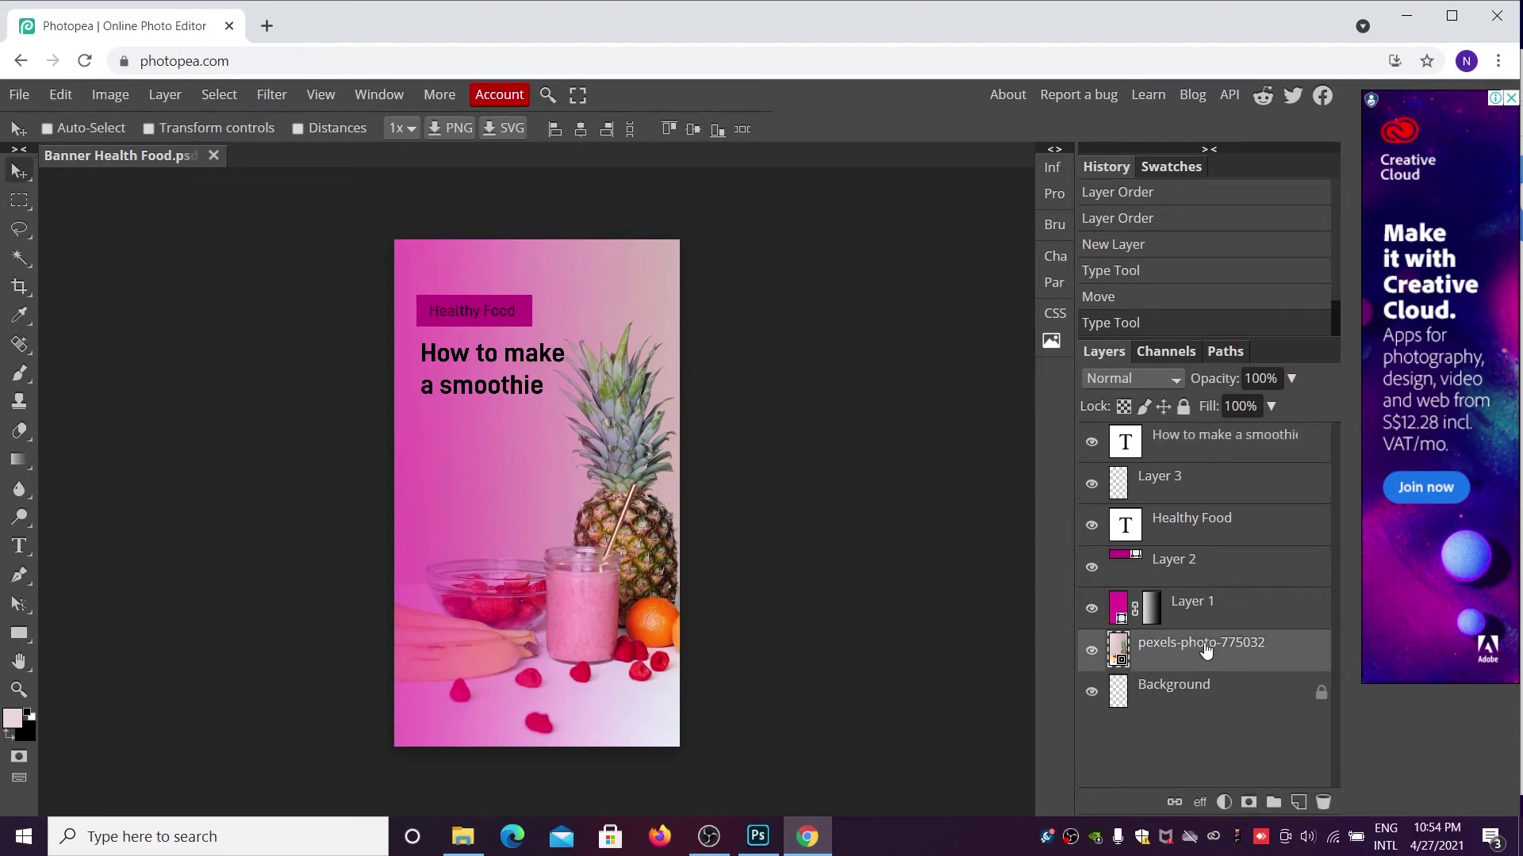
key("shift+Right")
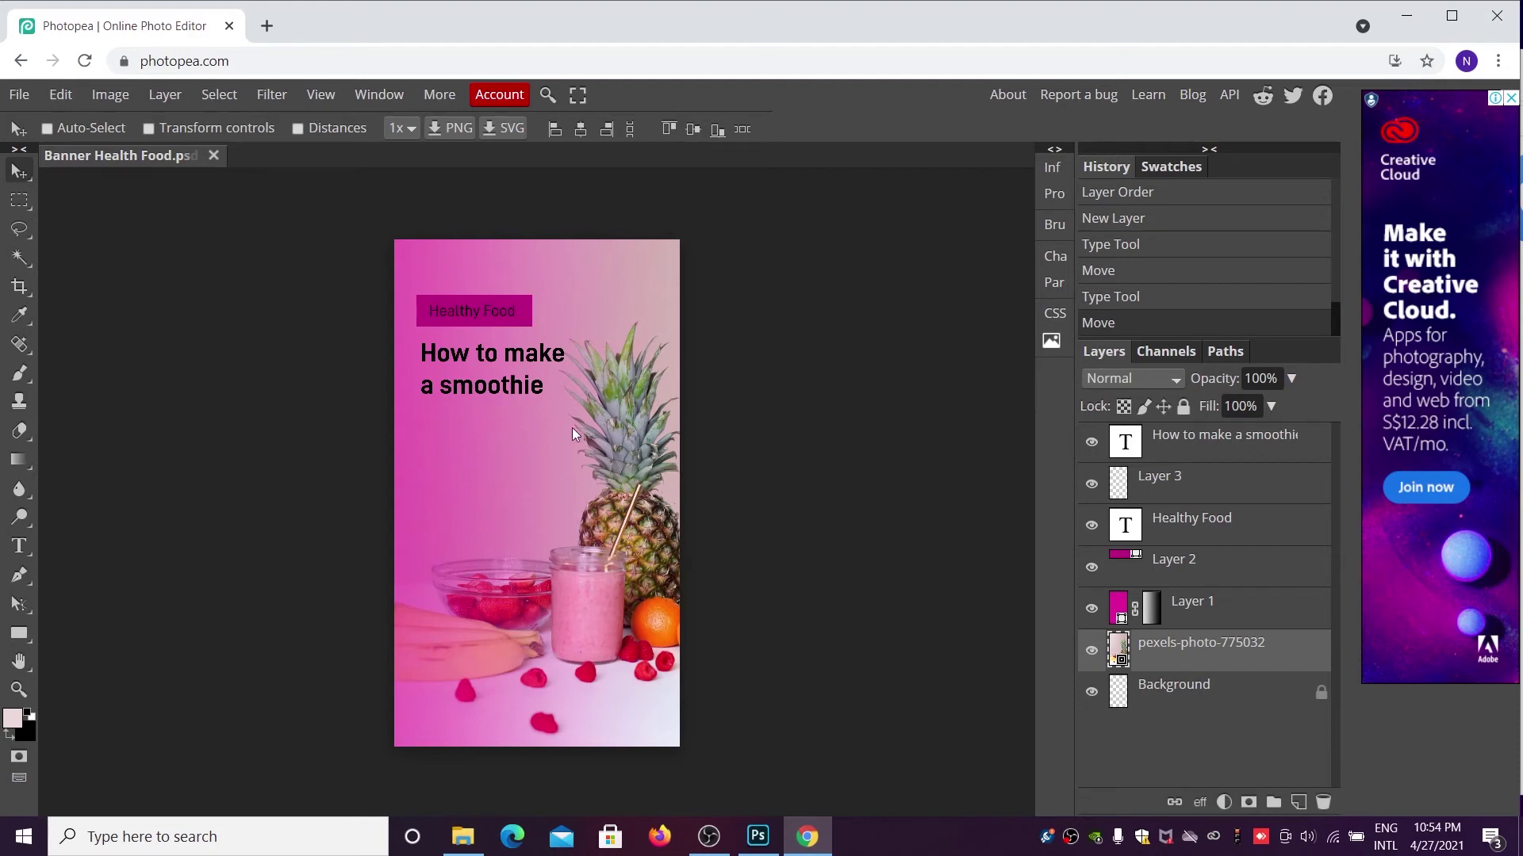
- Draw a thin rectangle bar on a new Layer 4 beneath 'a smoothie'
left_click(24, 634)
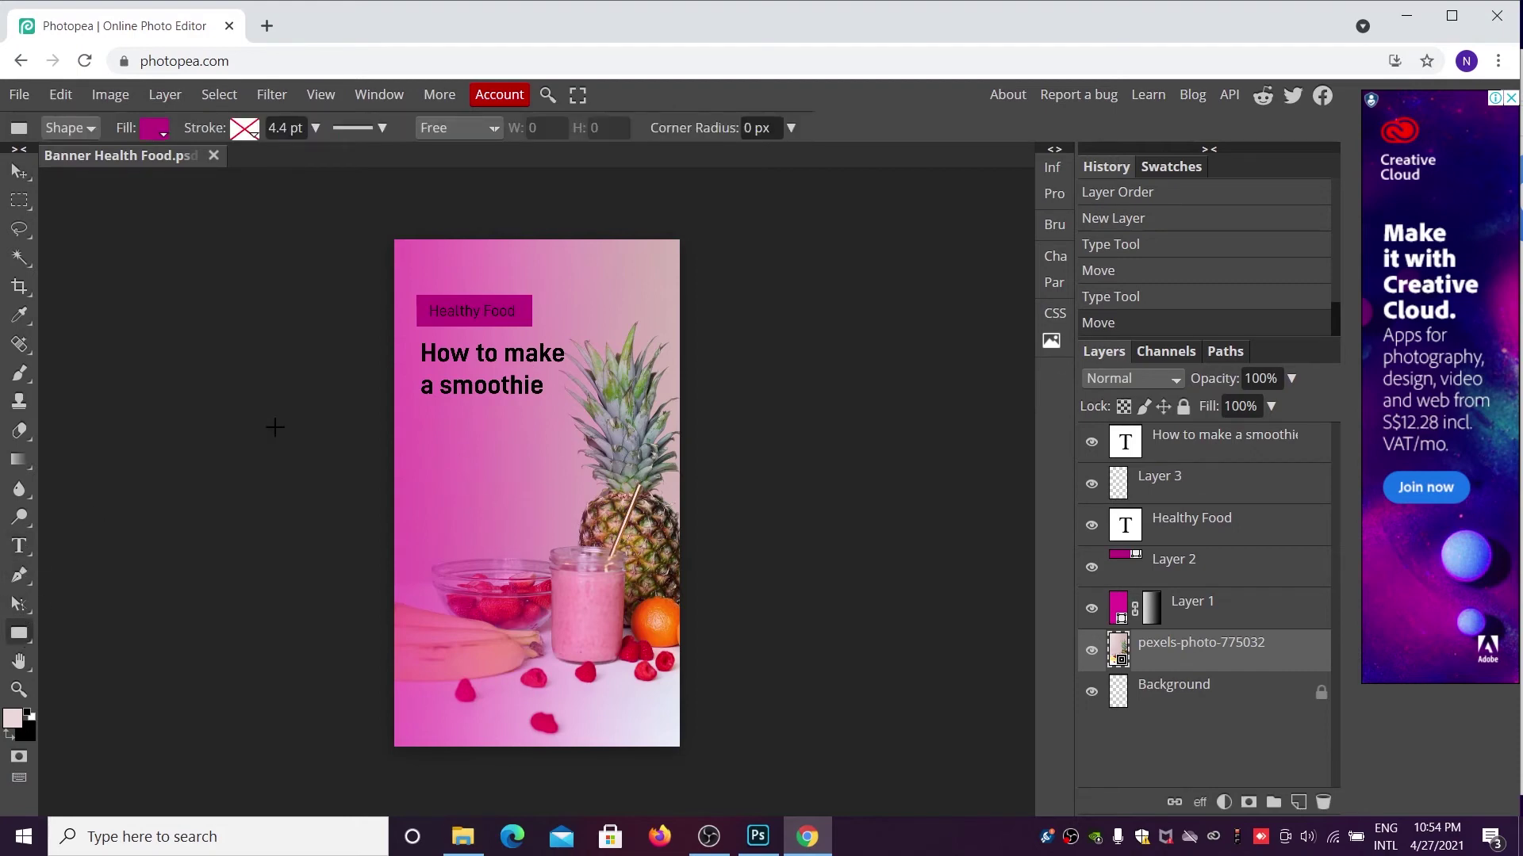
left_click(1237, 456)
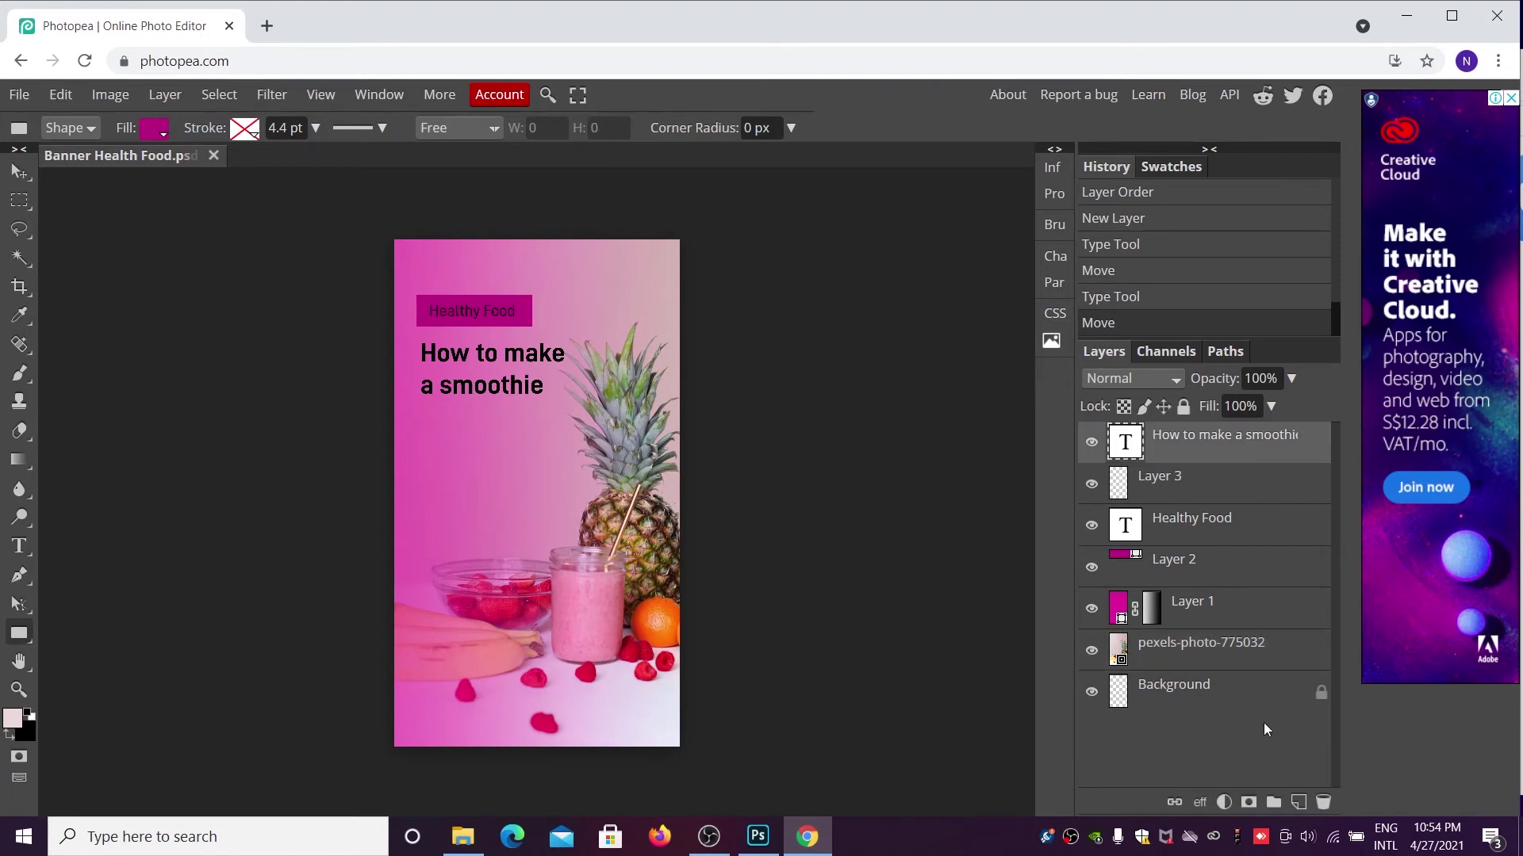
left_click(1298, 802)
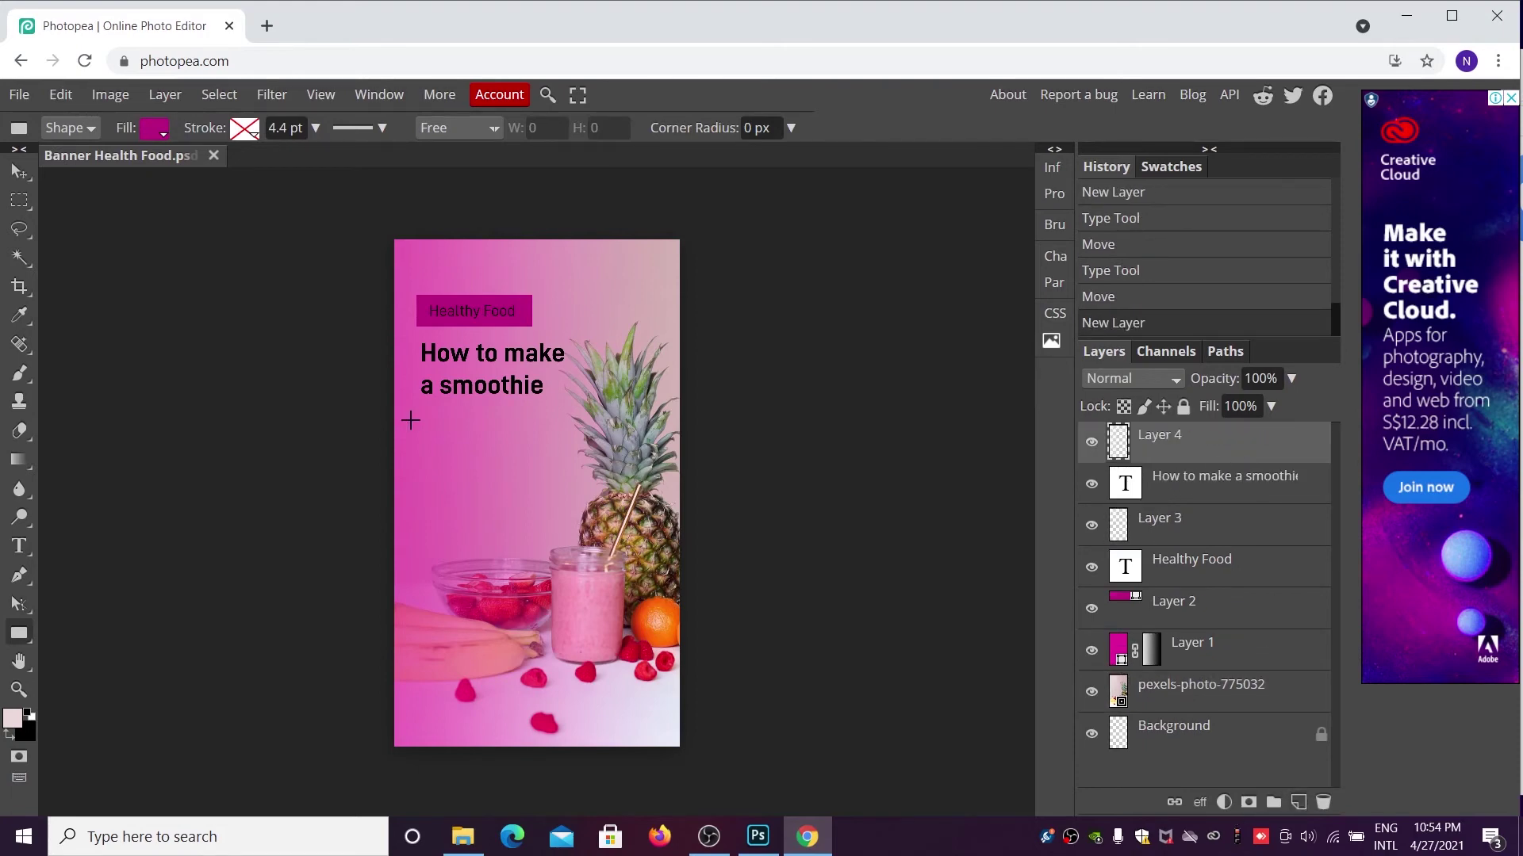
left_click_drag(421, 407, 560, 410)
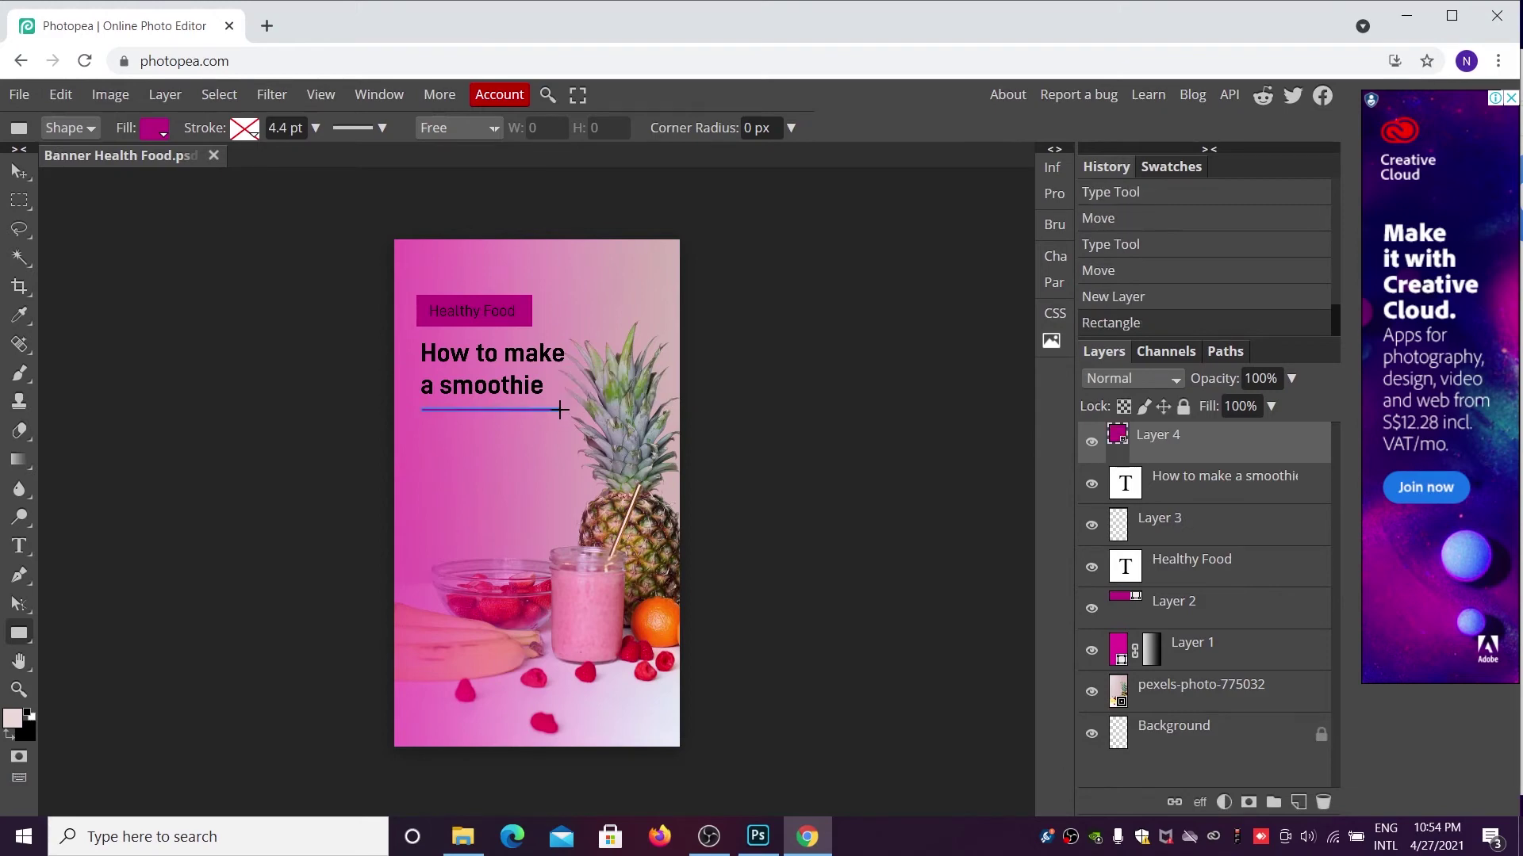
left_click(18, 173)
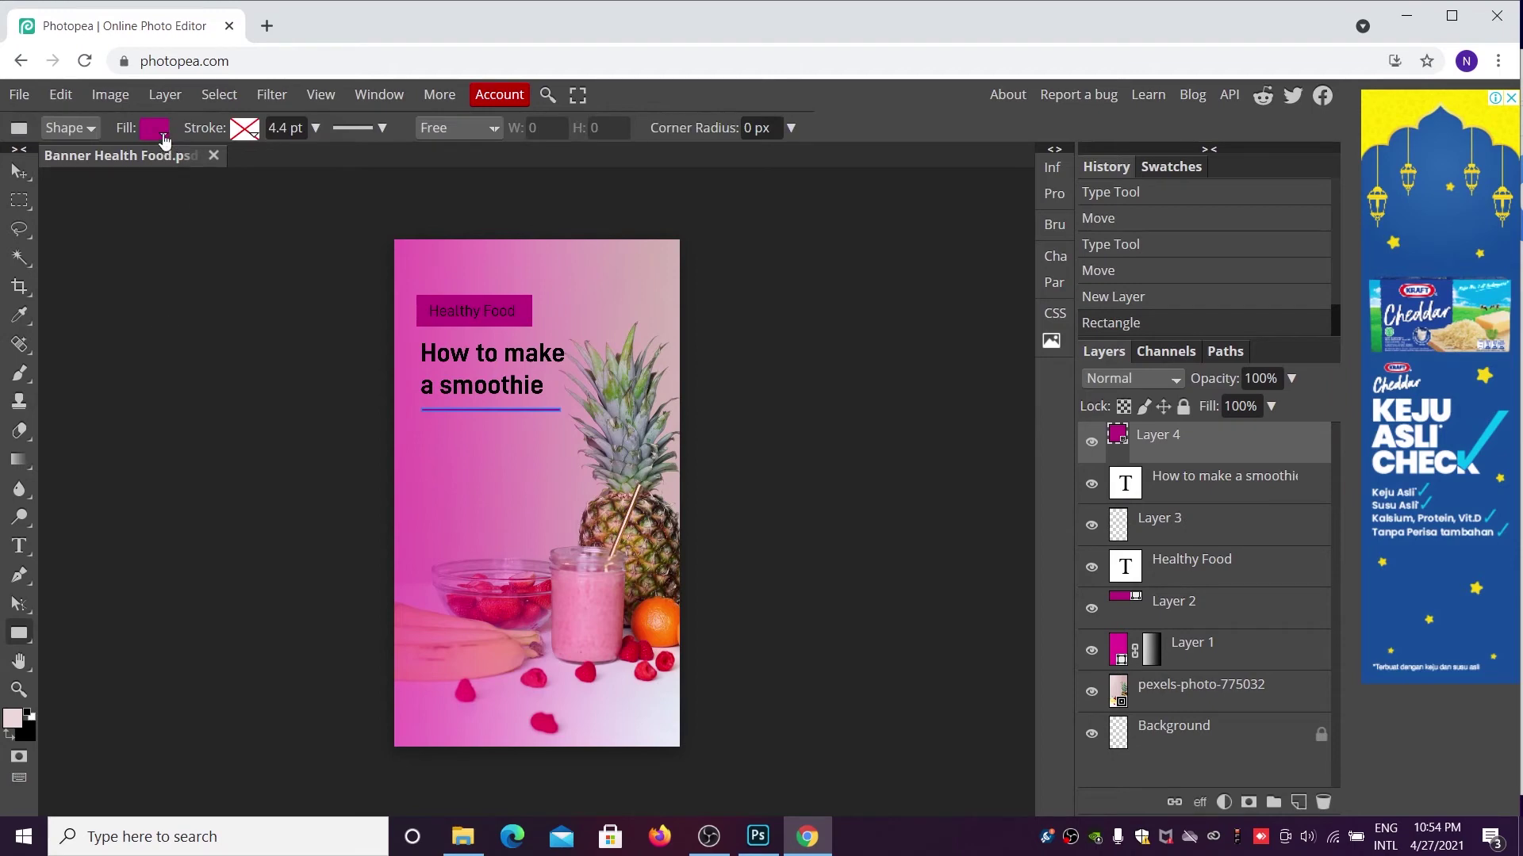
- Set the underline bar's fill to black
left_click(155, 128)
left_click(323, 239)
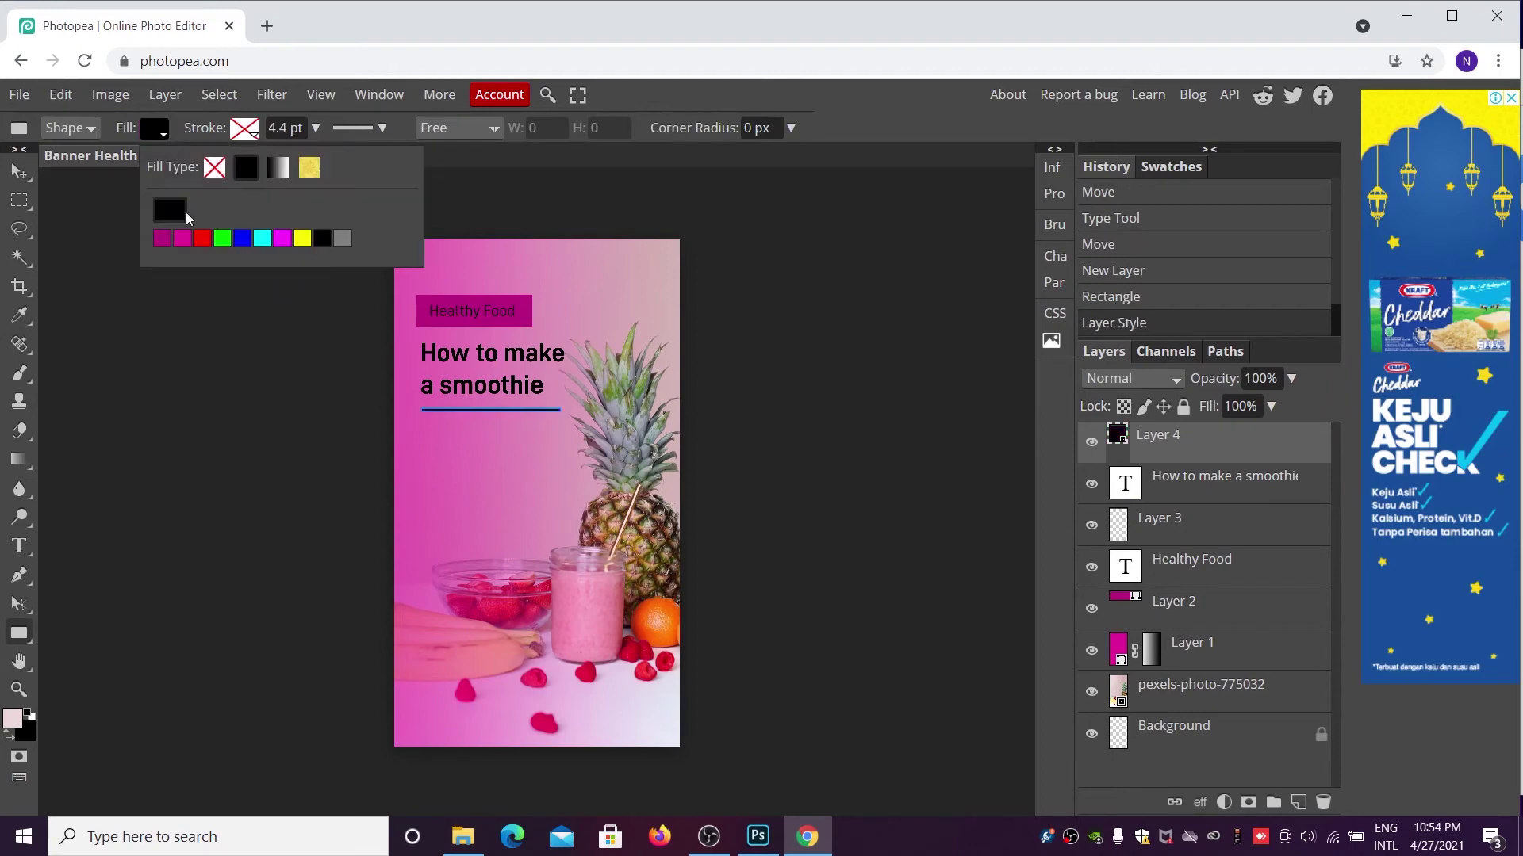
left_click(19, 172)
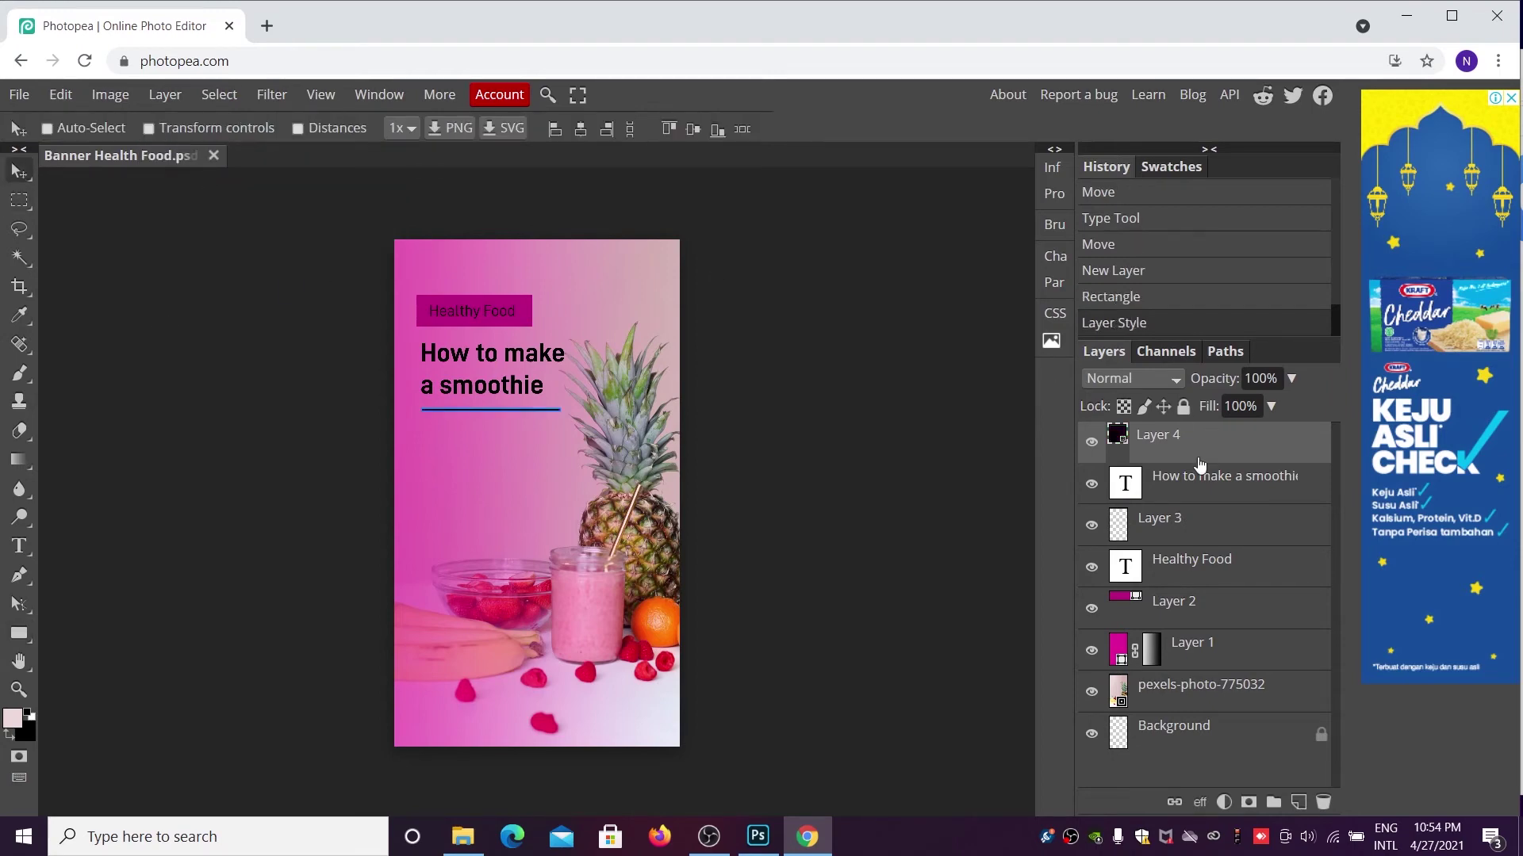
left_click(1222, 498)
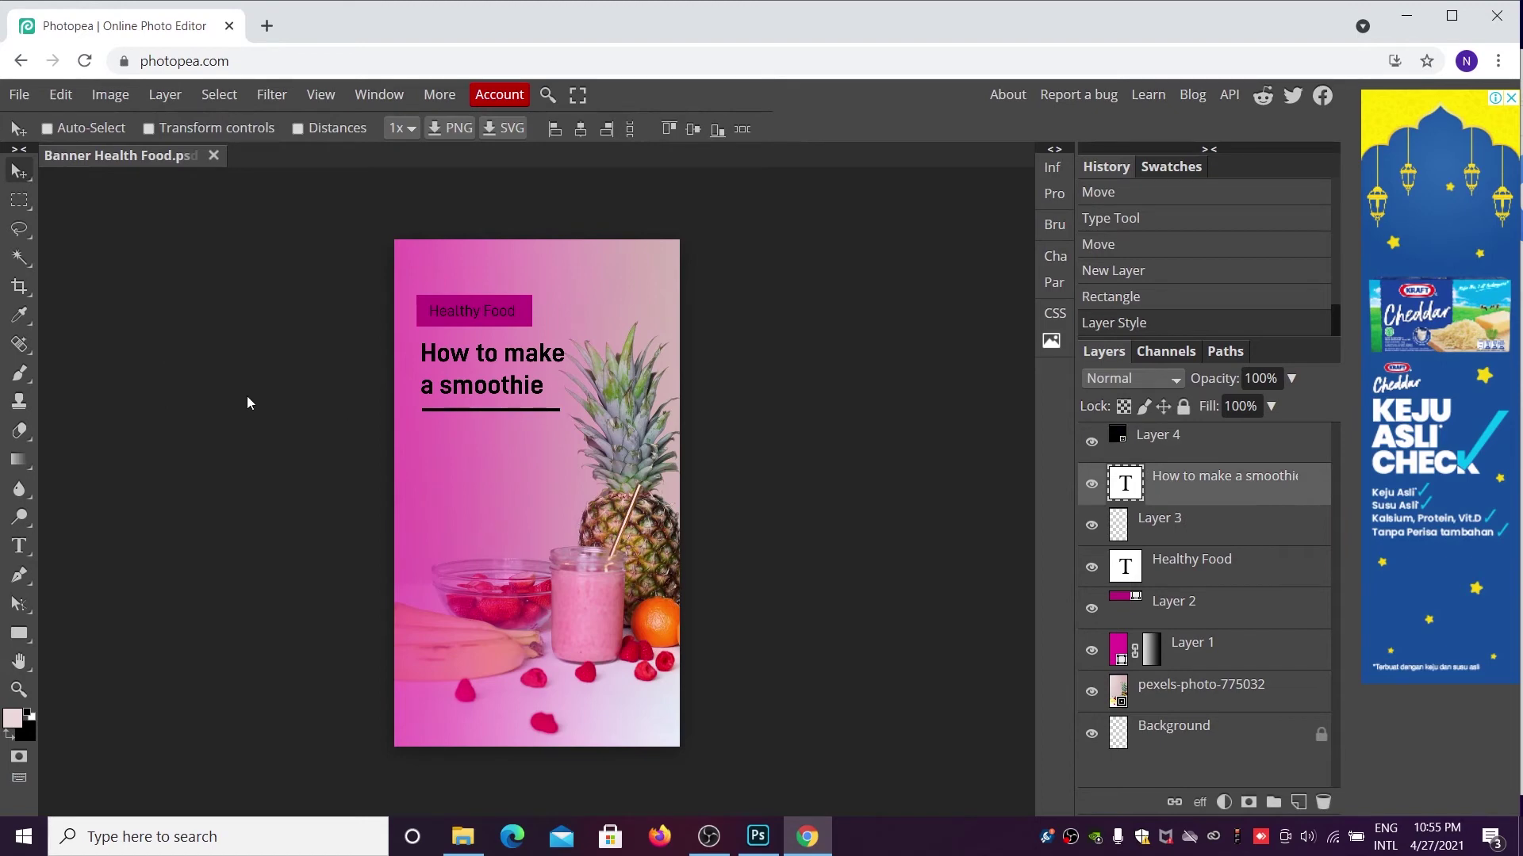
left_click(19, 546)
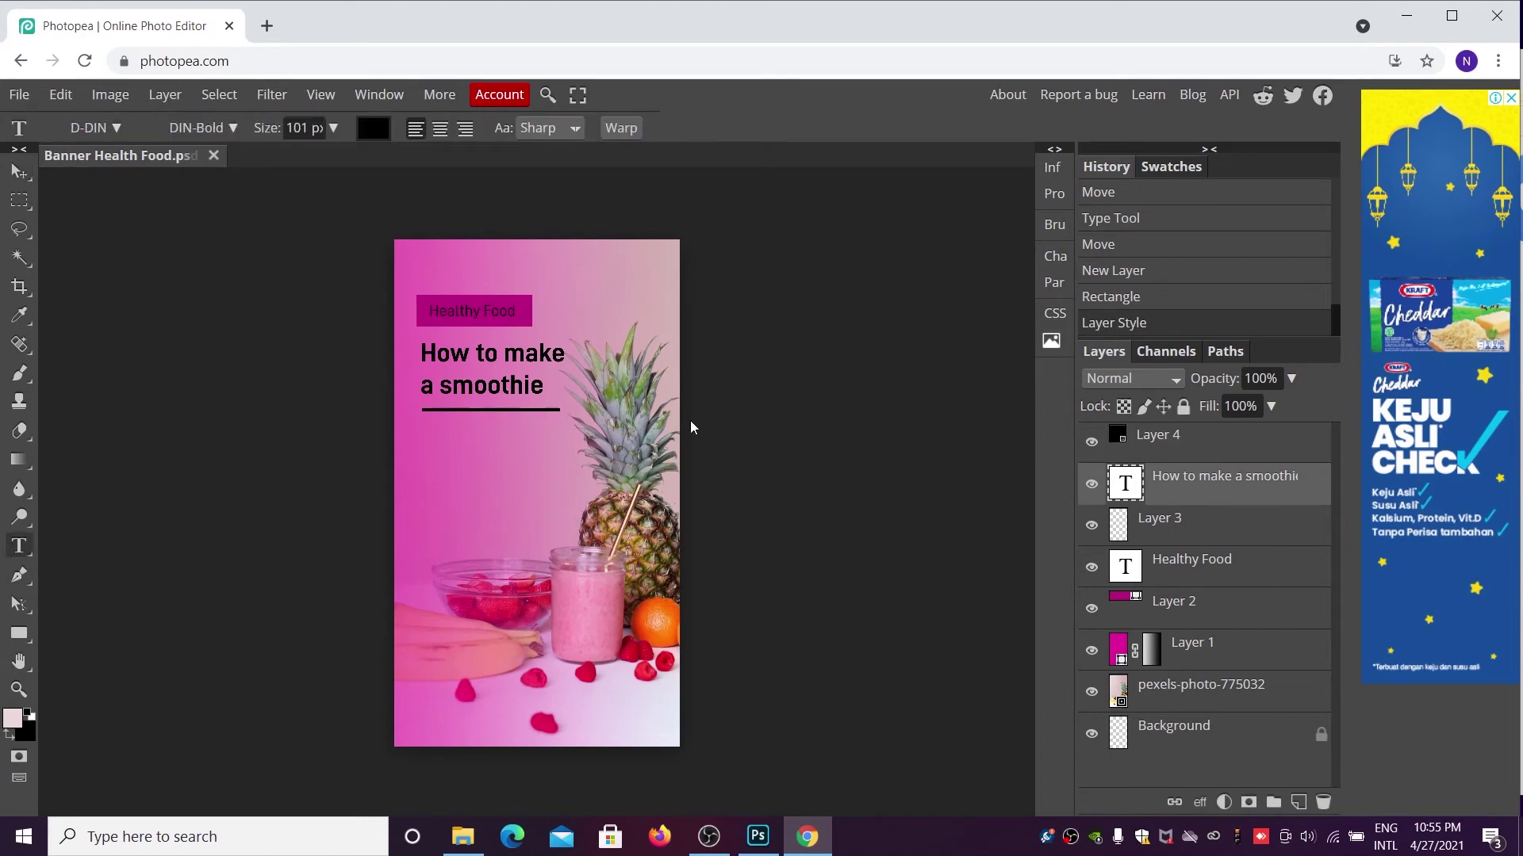
left_click(1215, 439)
- Add a text box below the black line reading "Let's try it!"
left_click(1297, 802)
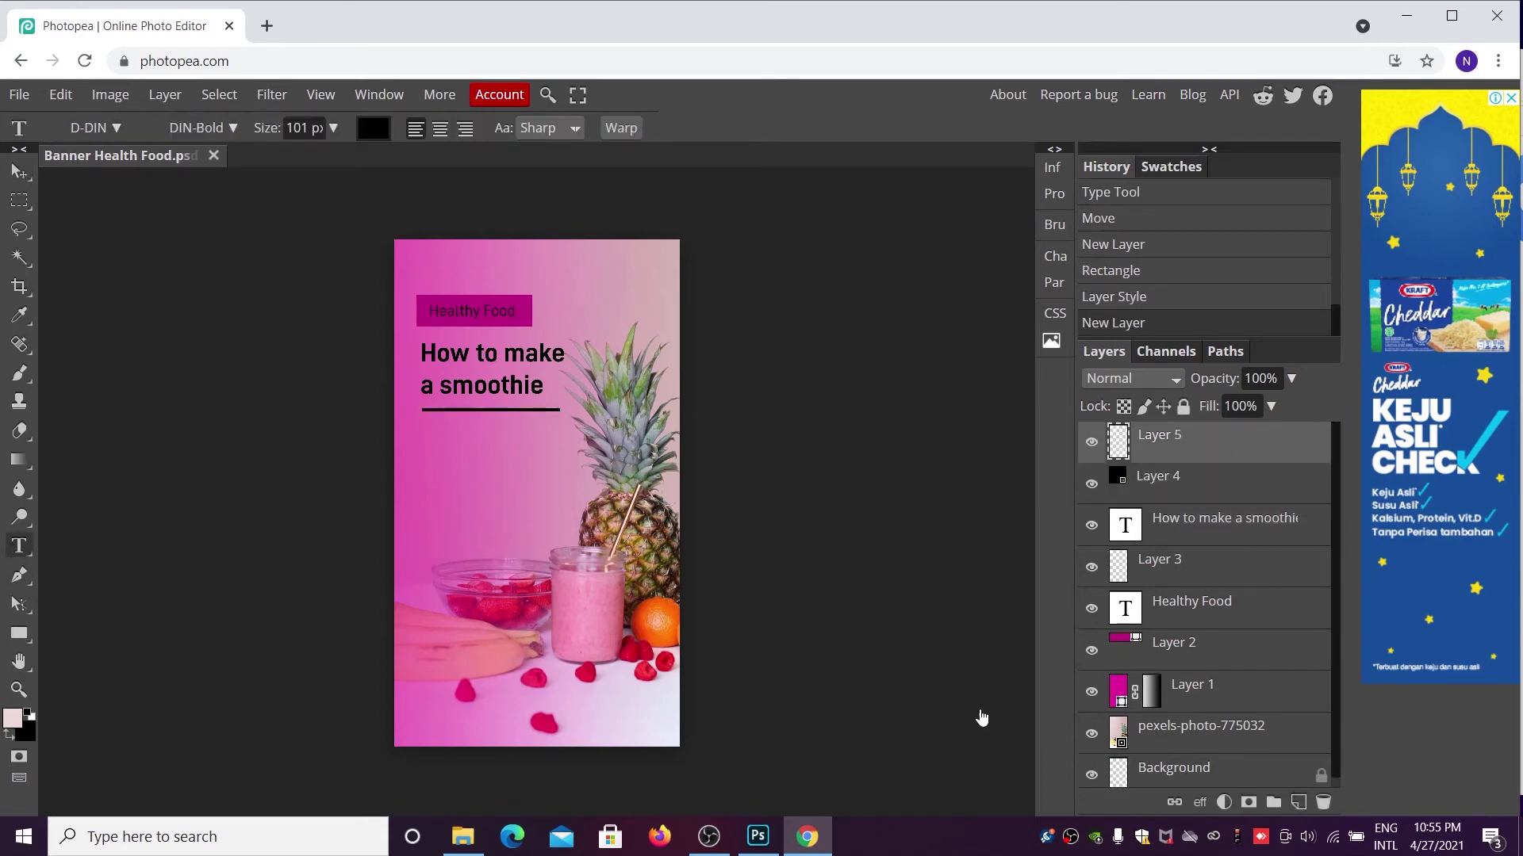
left_click_drag(422, 429, 555, 445)
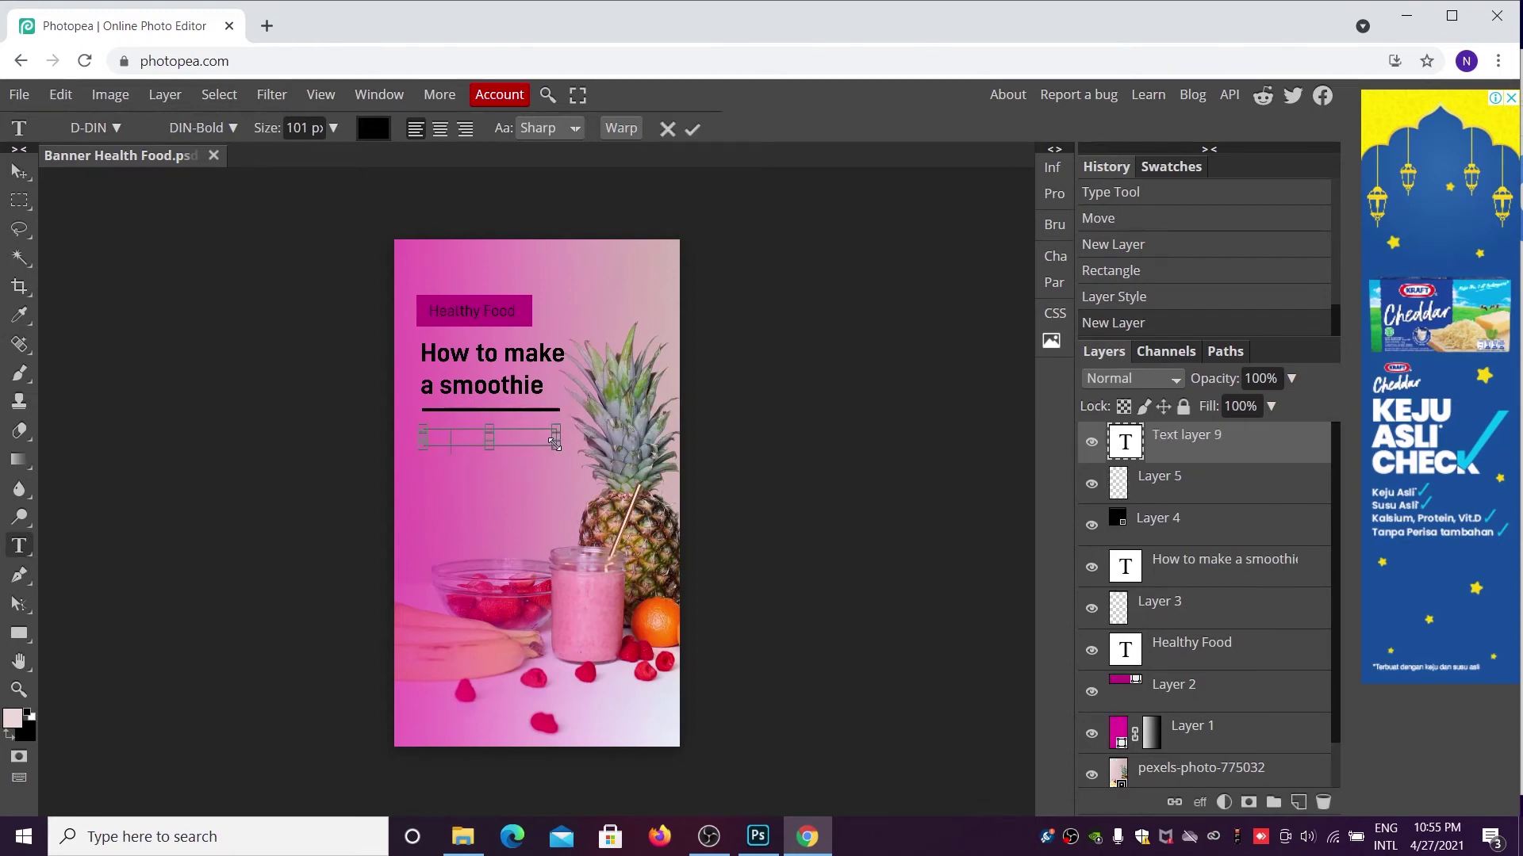
type("Lets")
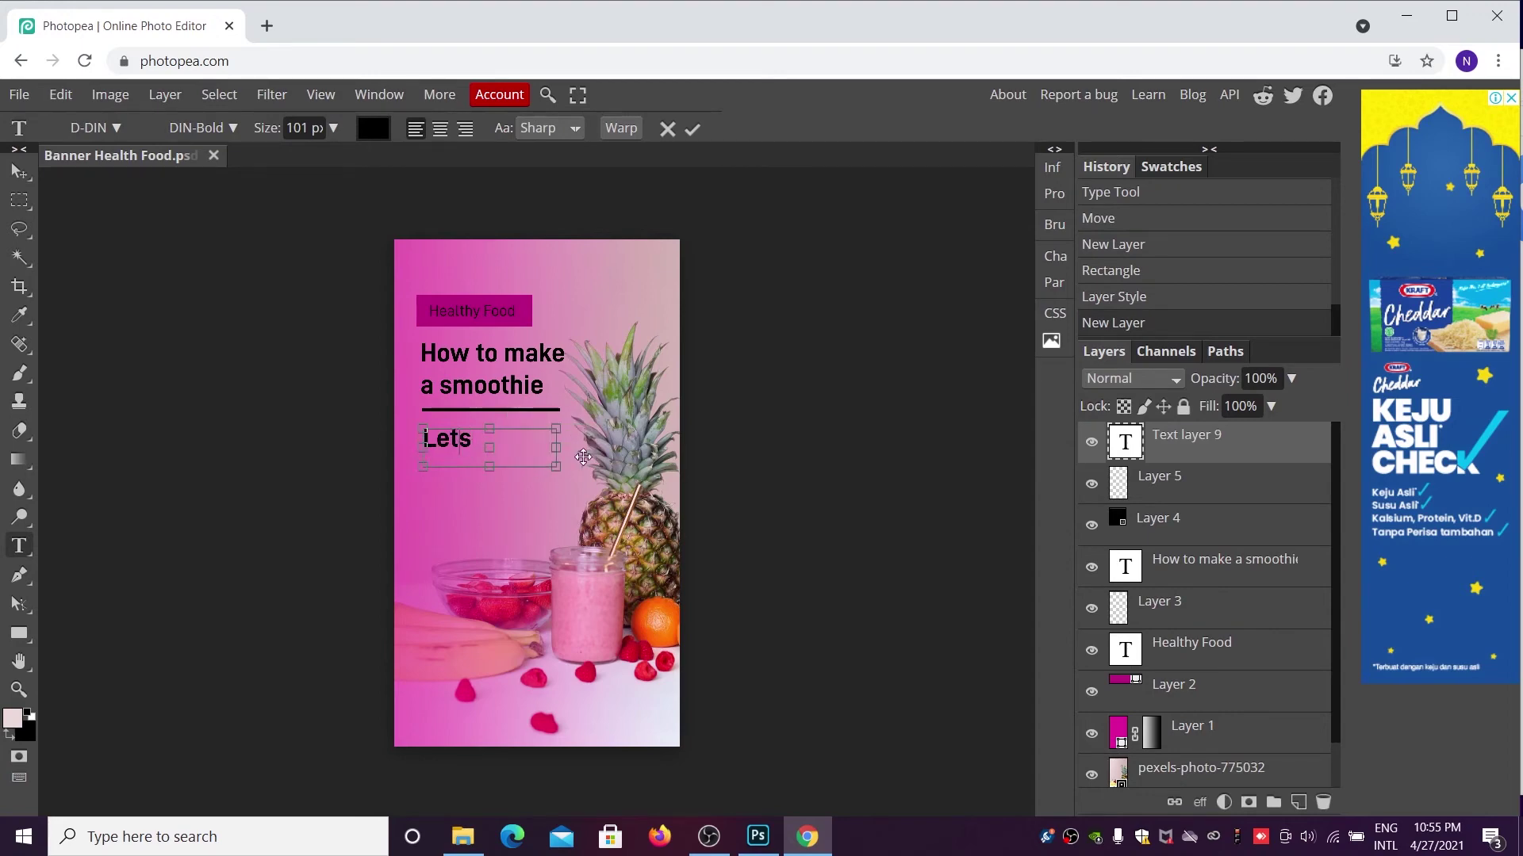
type("'")
type(" Tr")
type("y it")
key("Left")
key("Left")
key("Left")
key("Left")
key("Left")
key("BackSpace")
type("t")
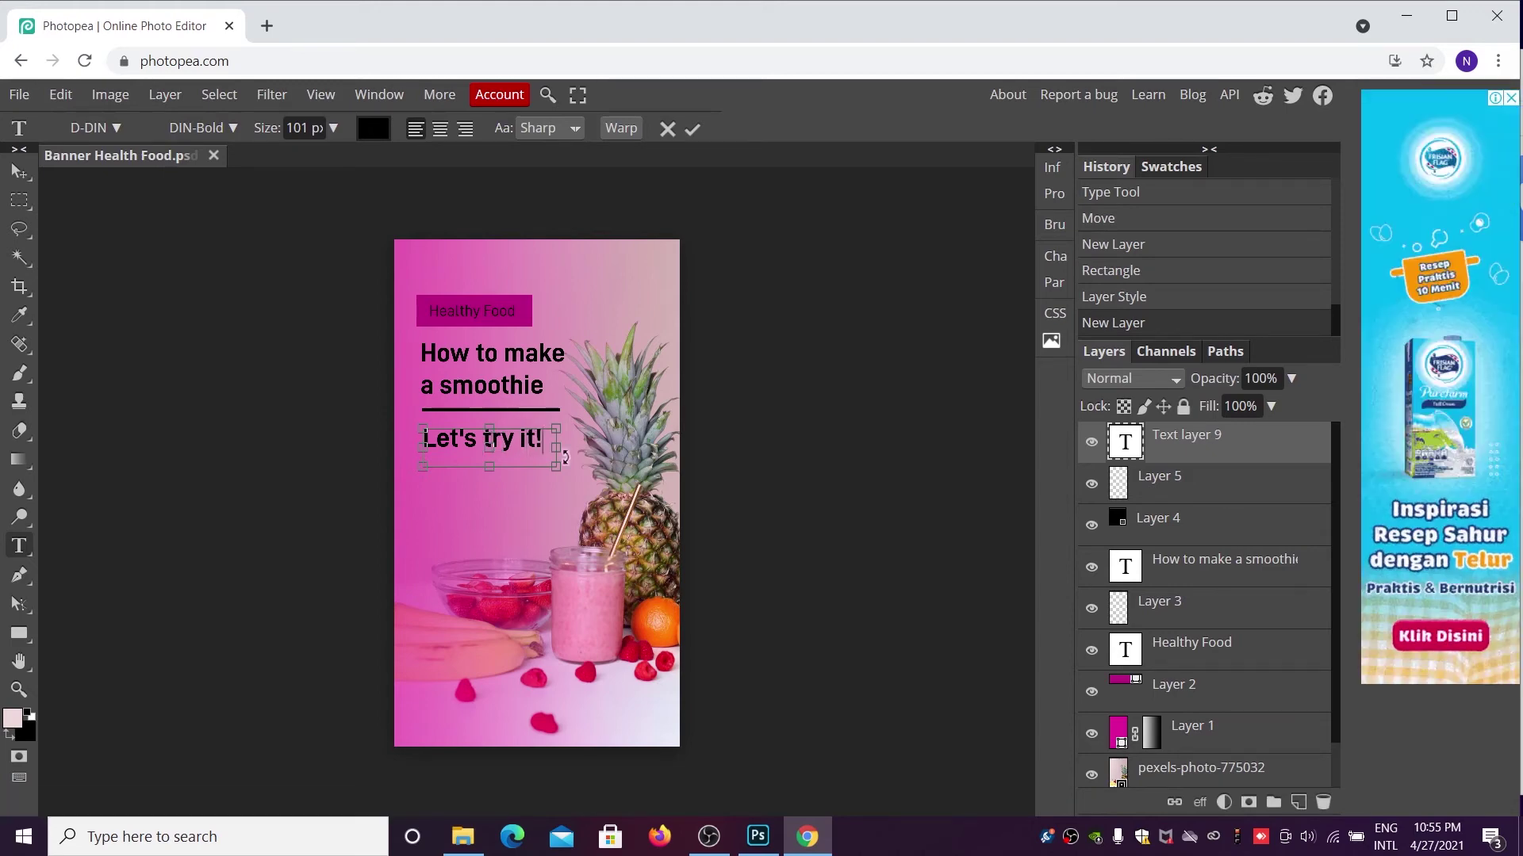
- Resize the "Let's try it!" caption to 70 px and commit it
key("super")
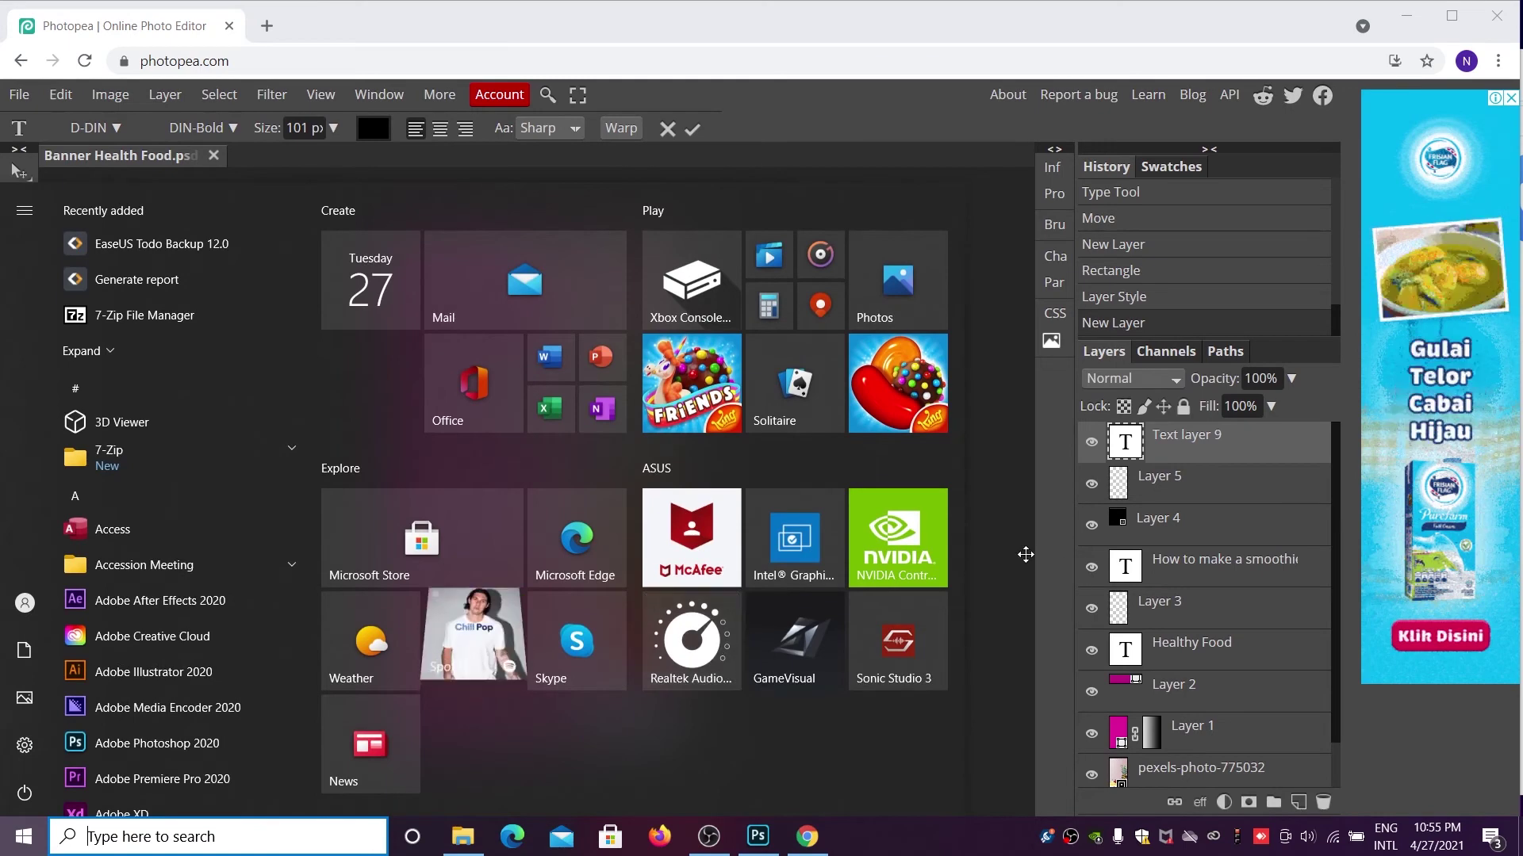
left_click(1025, 550)
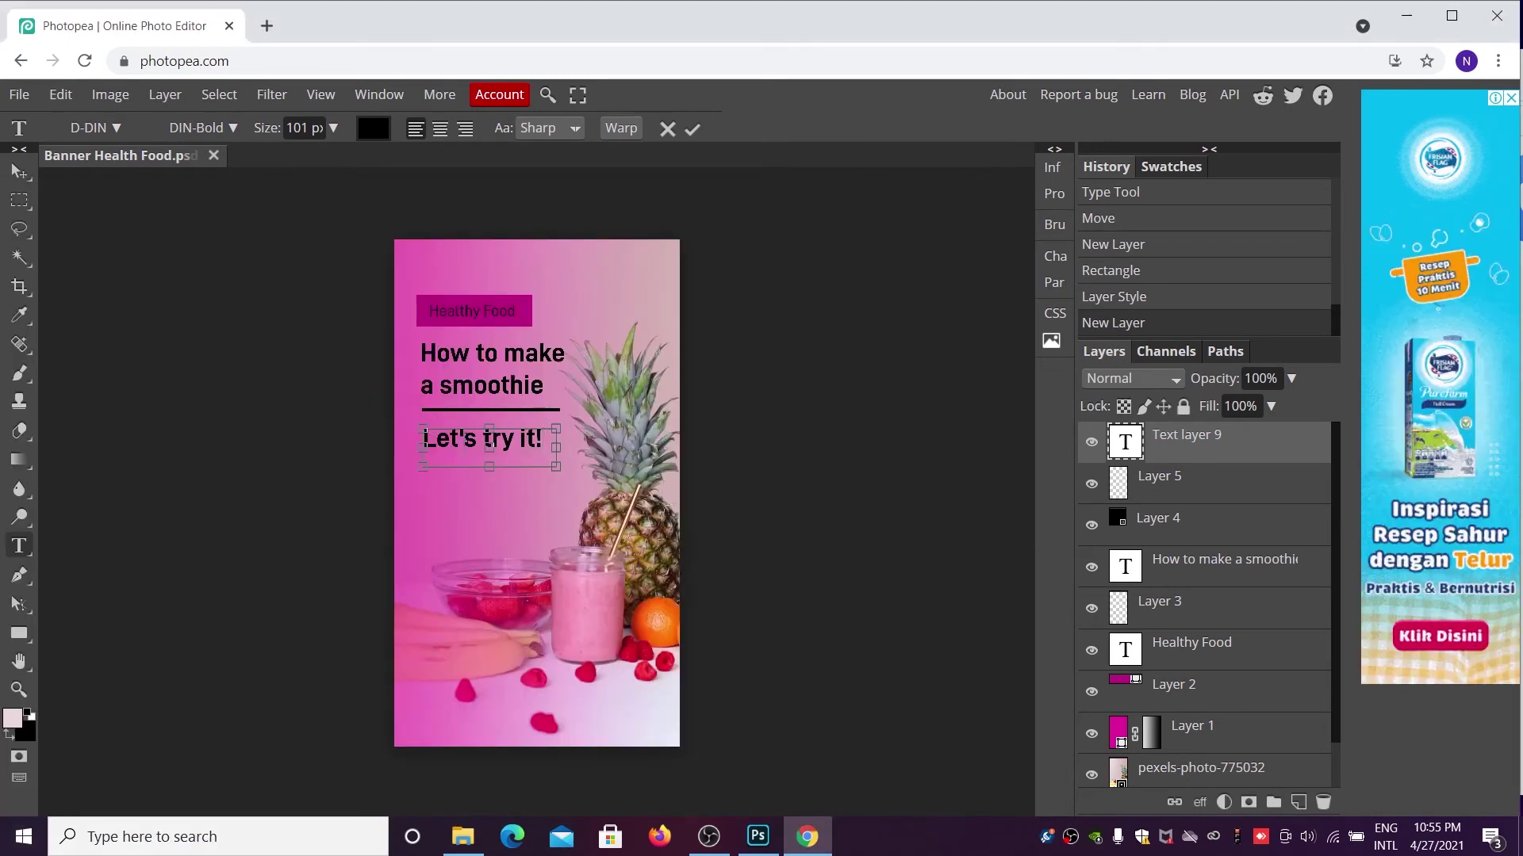
key("ctrl+a")
left_click(333, 127)
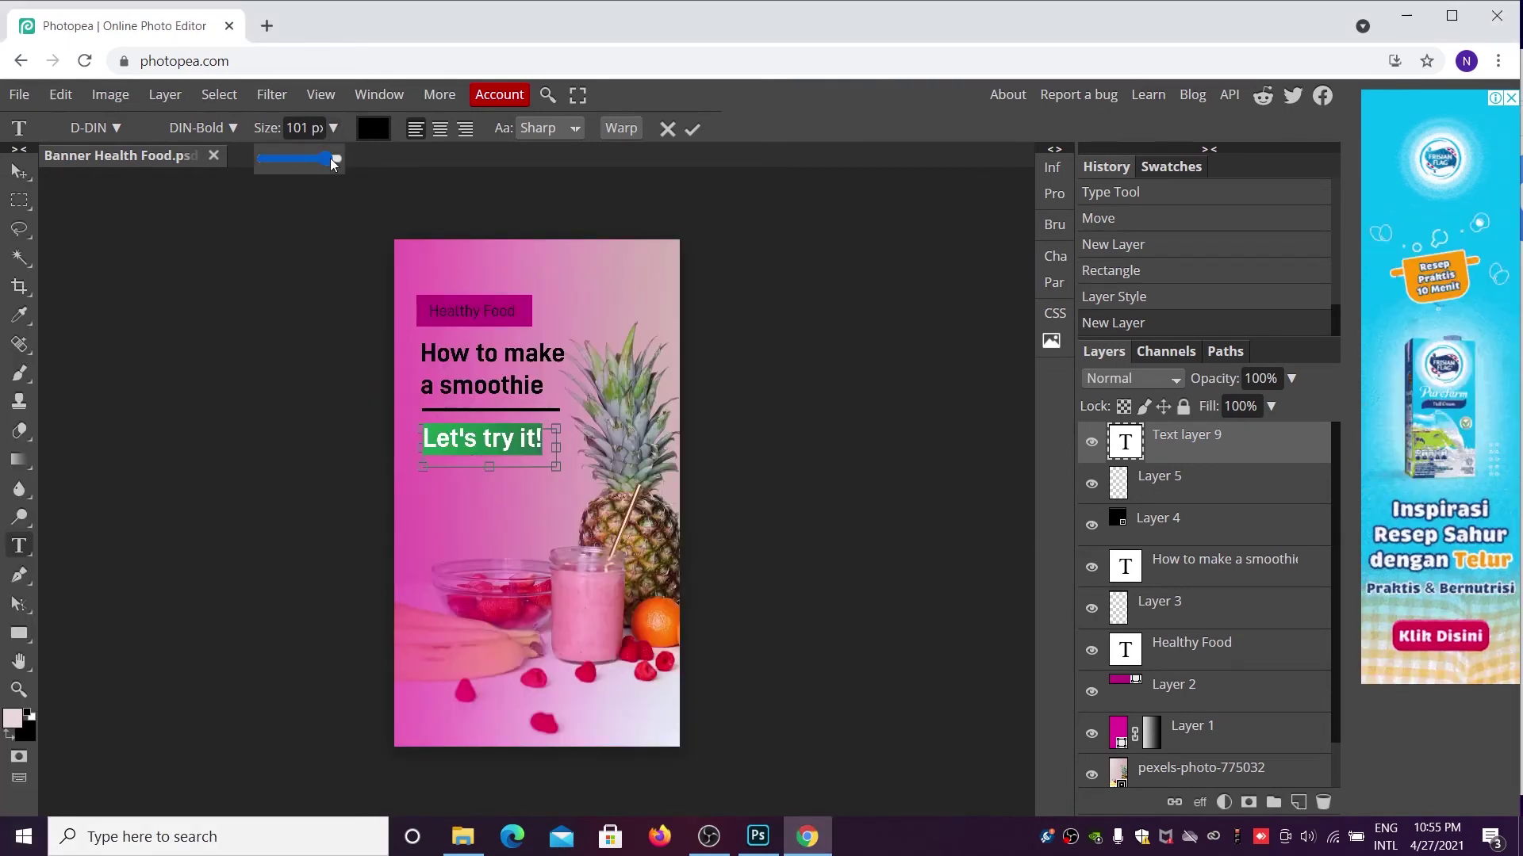
left_click_drag(330, 159, 317, 163)
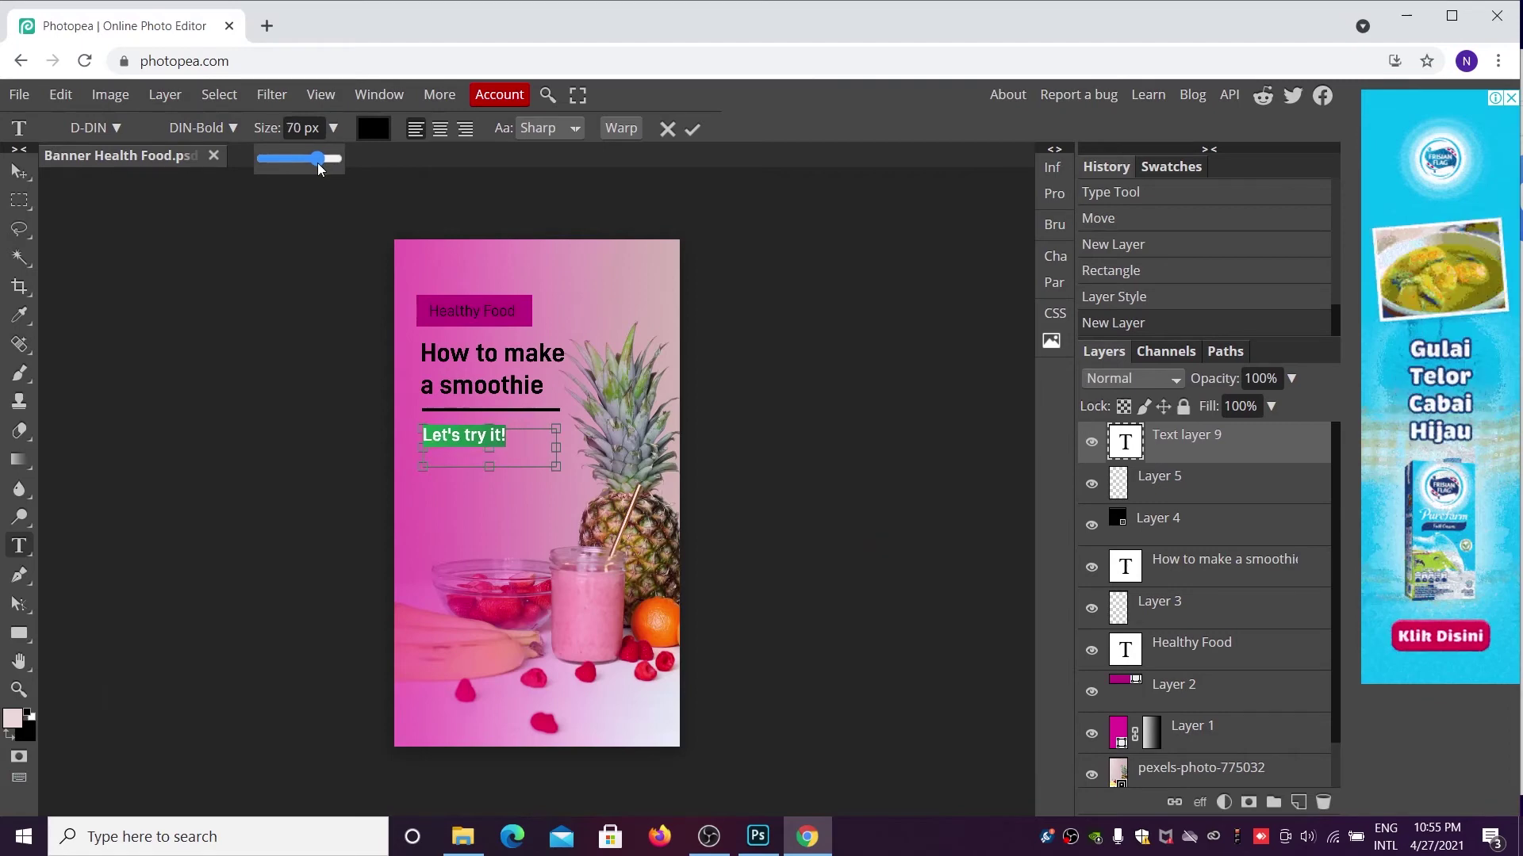
left_click(26, 181)
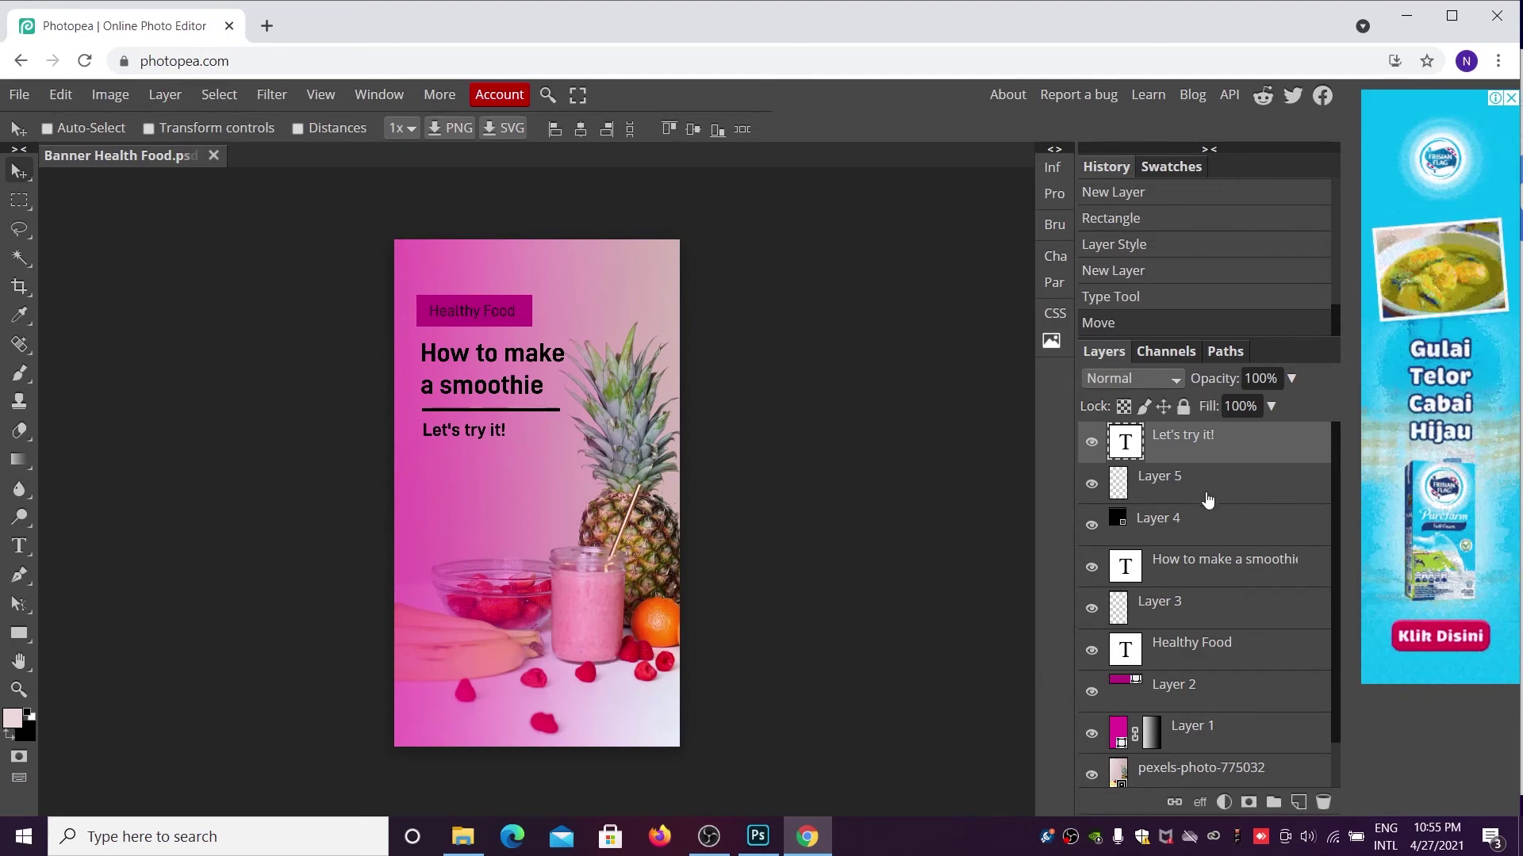
- Nudge Layer 2 through the "Let's try it!" layer slightly left together
left_click(1186, 690, "shift")
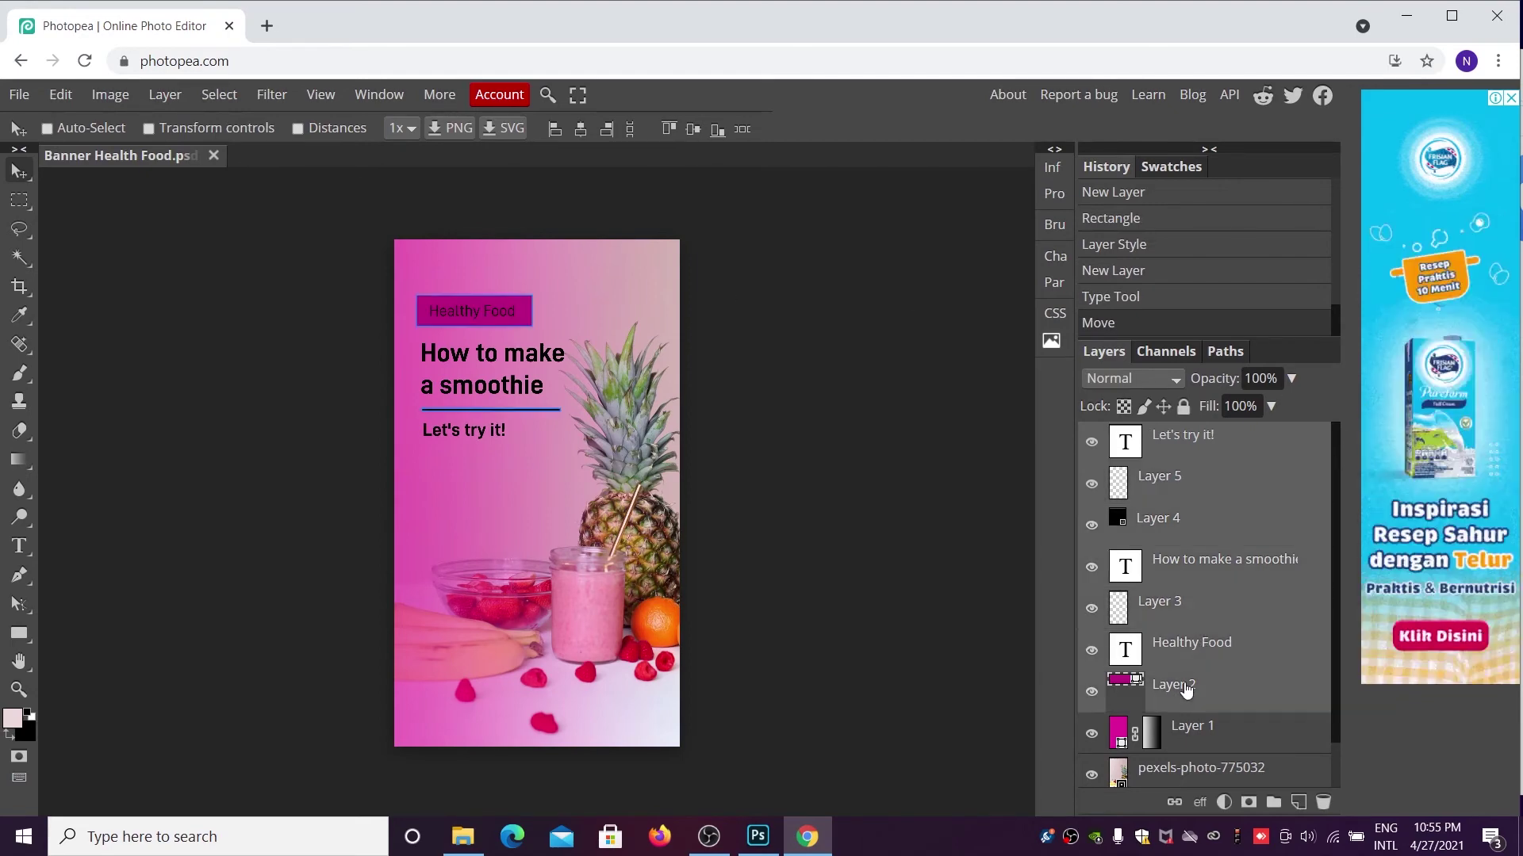
key("shift+Left")
key("shift+Left")
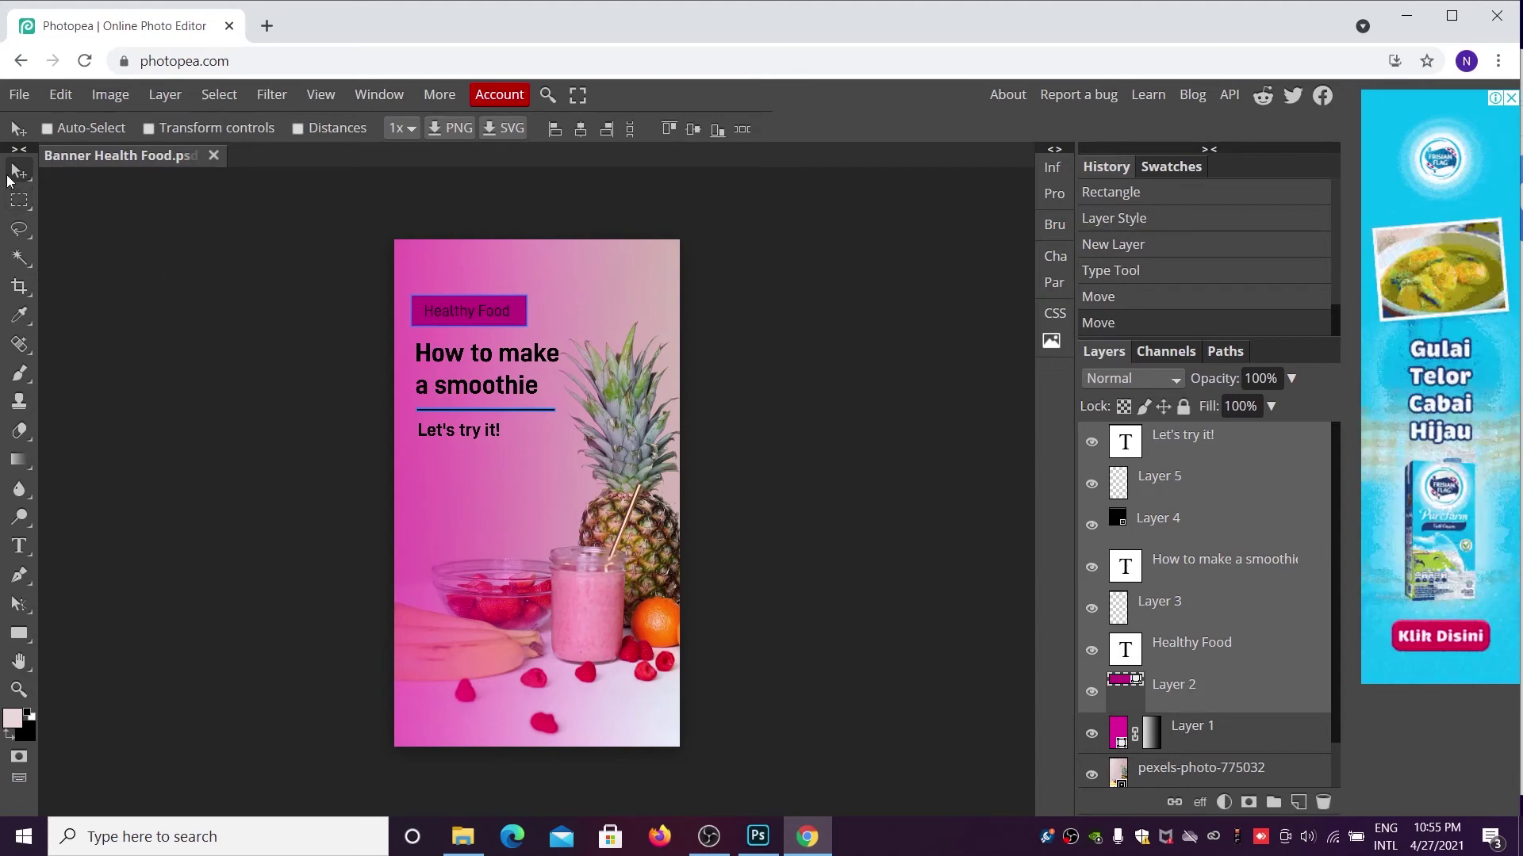
left_click(1182, 444)
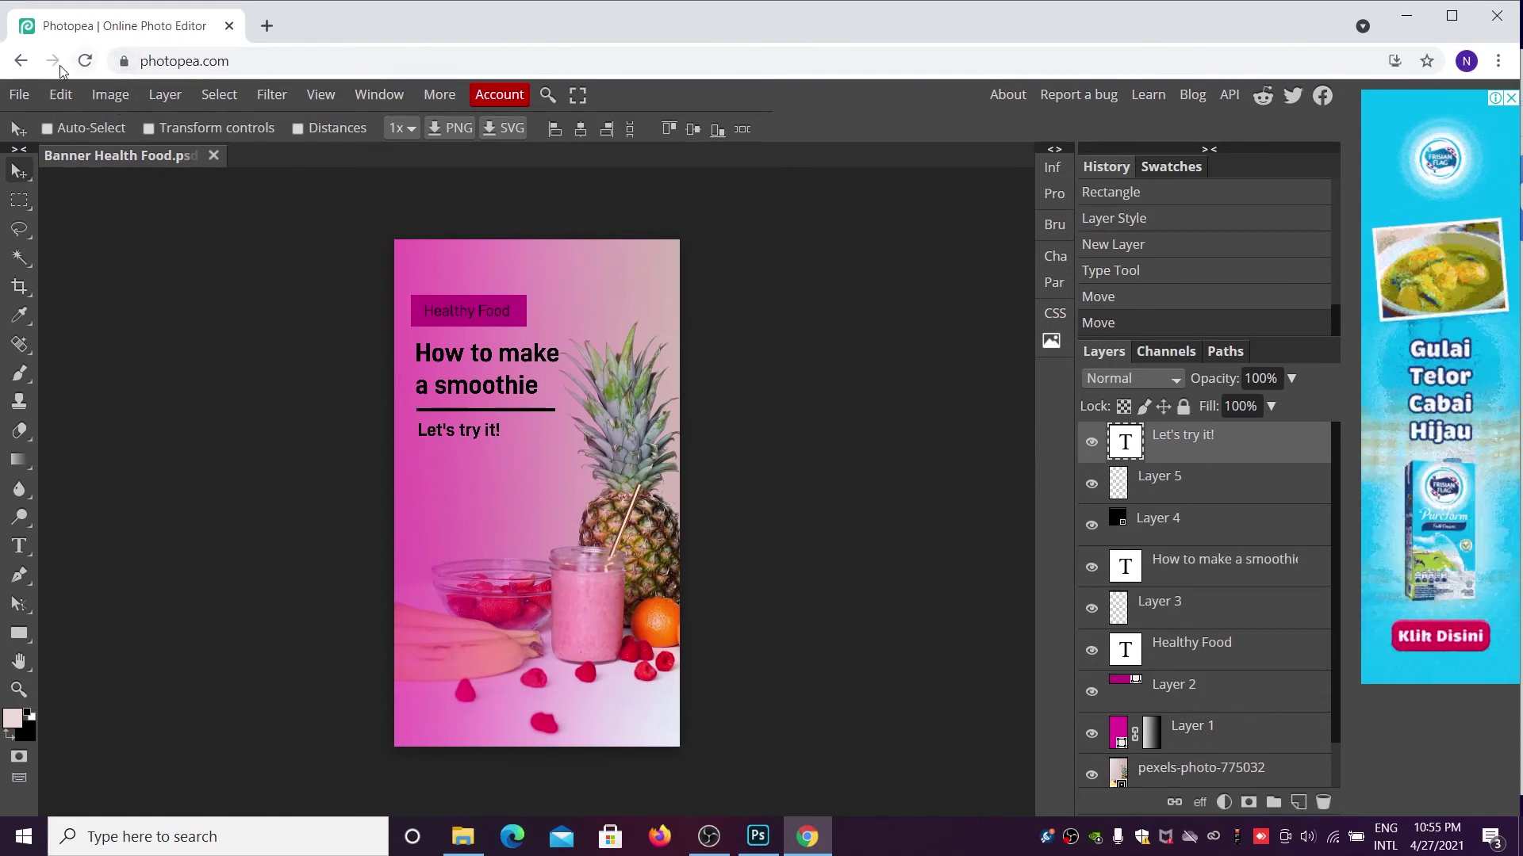
left_click(19, 96)
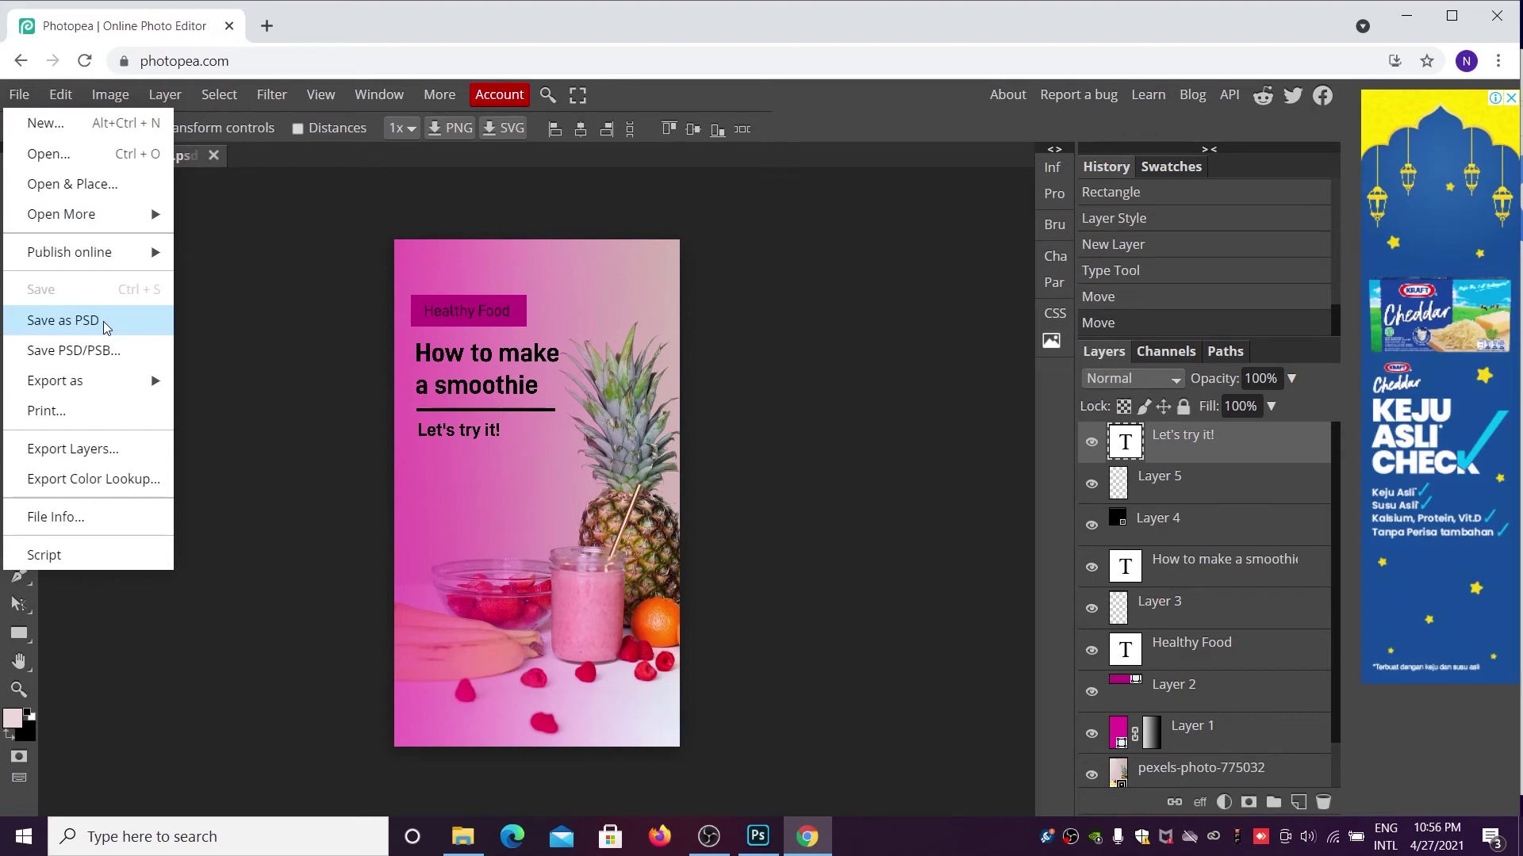
- Save the banner as Banner Health Food.psd
left_click(103, 321)
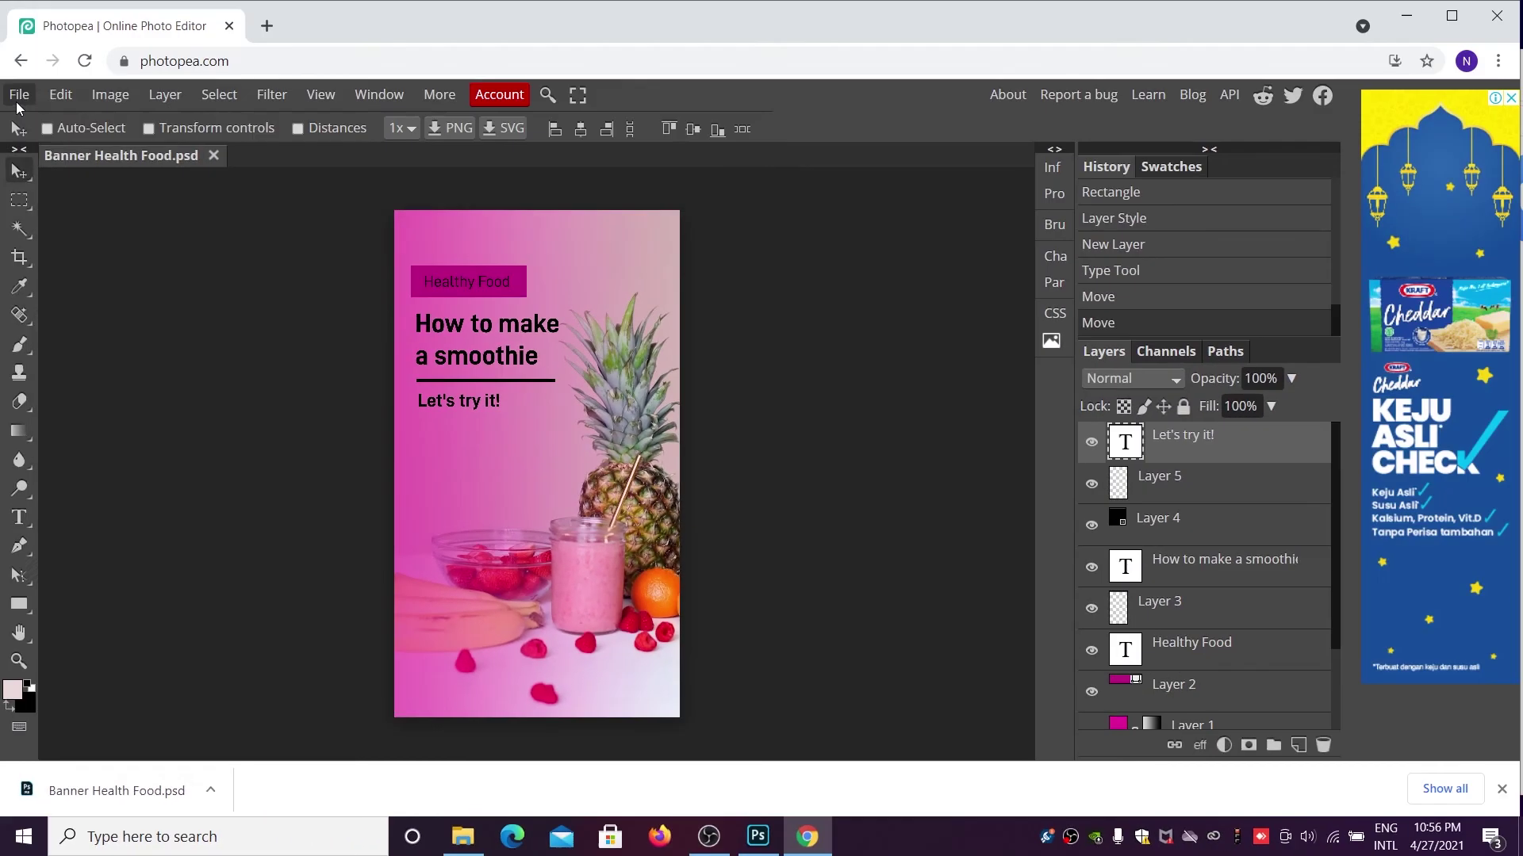
left_click(19, 95)
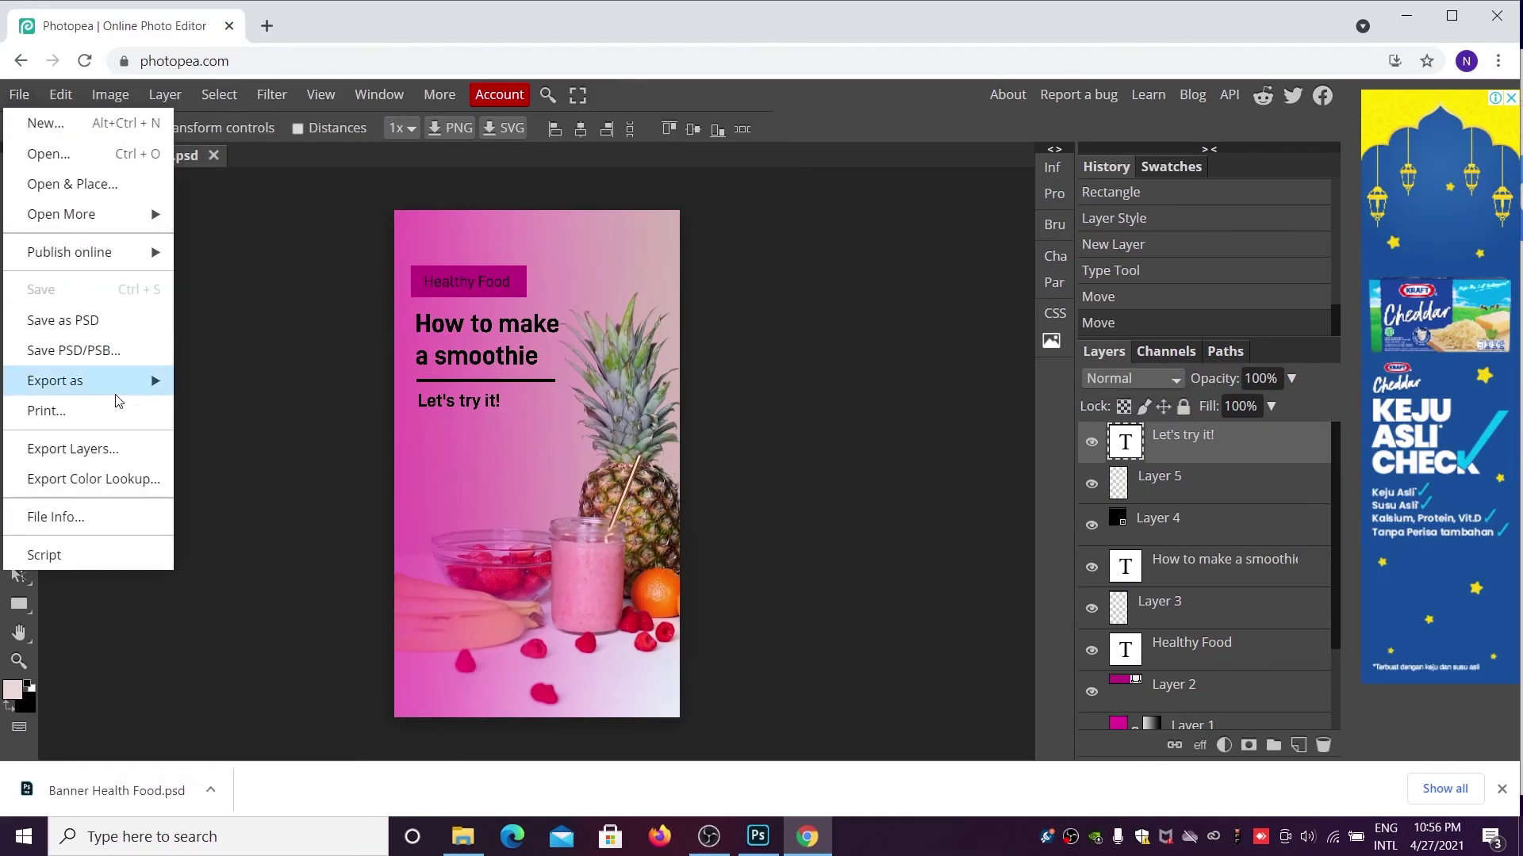
mouse_move(55, 381)
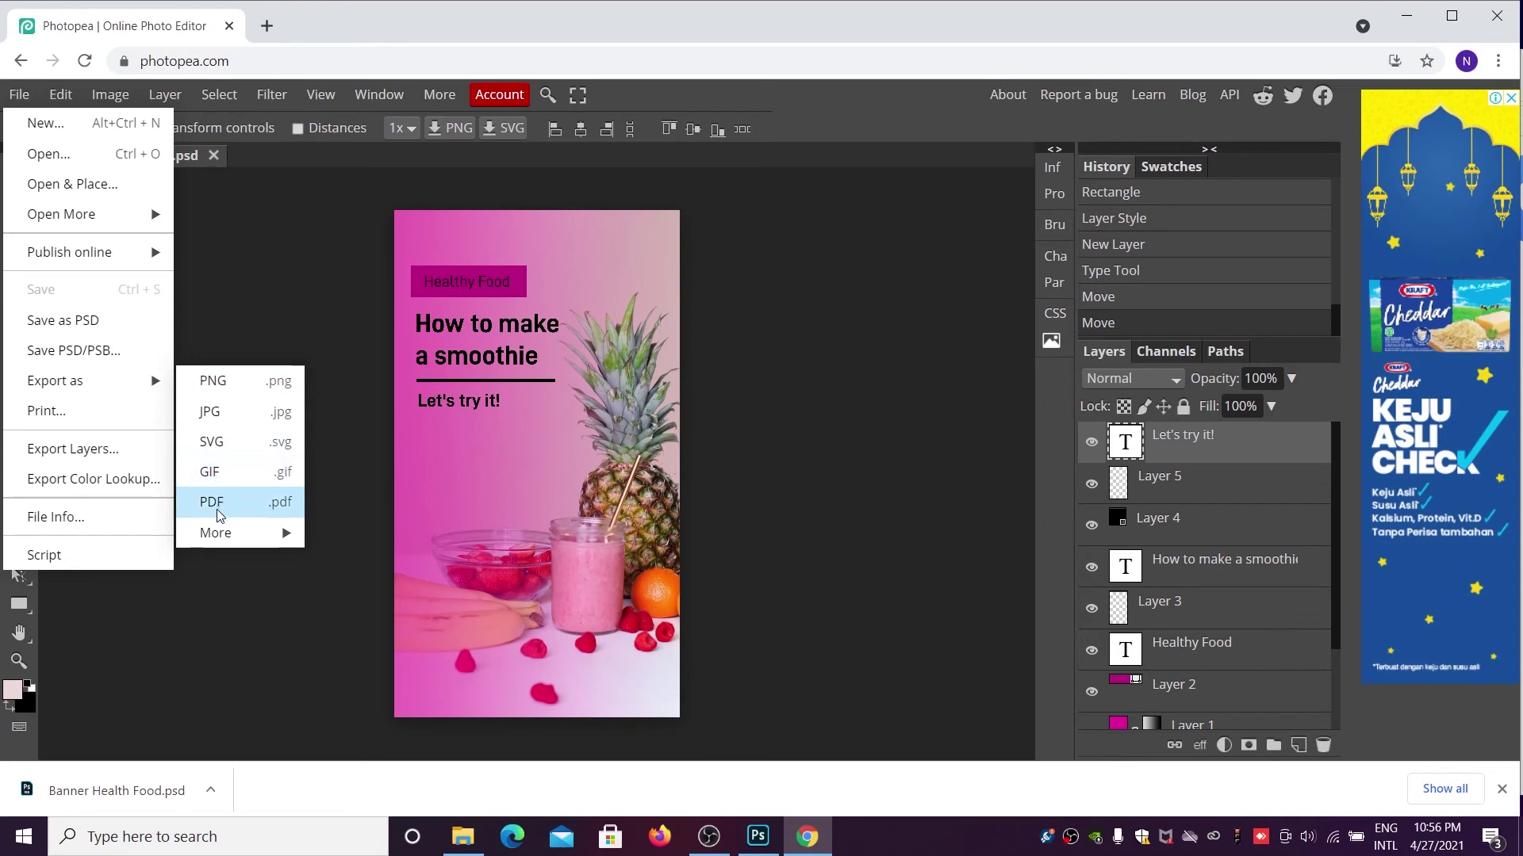
mouse_move(215, 532)
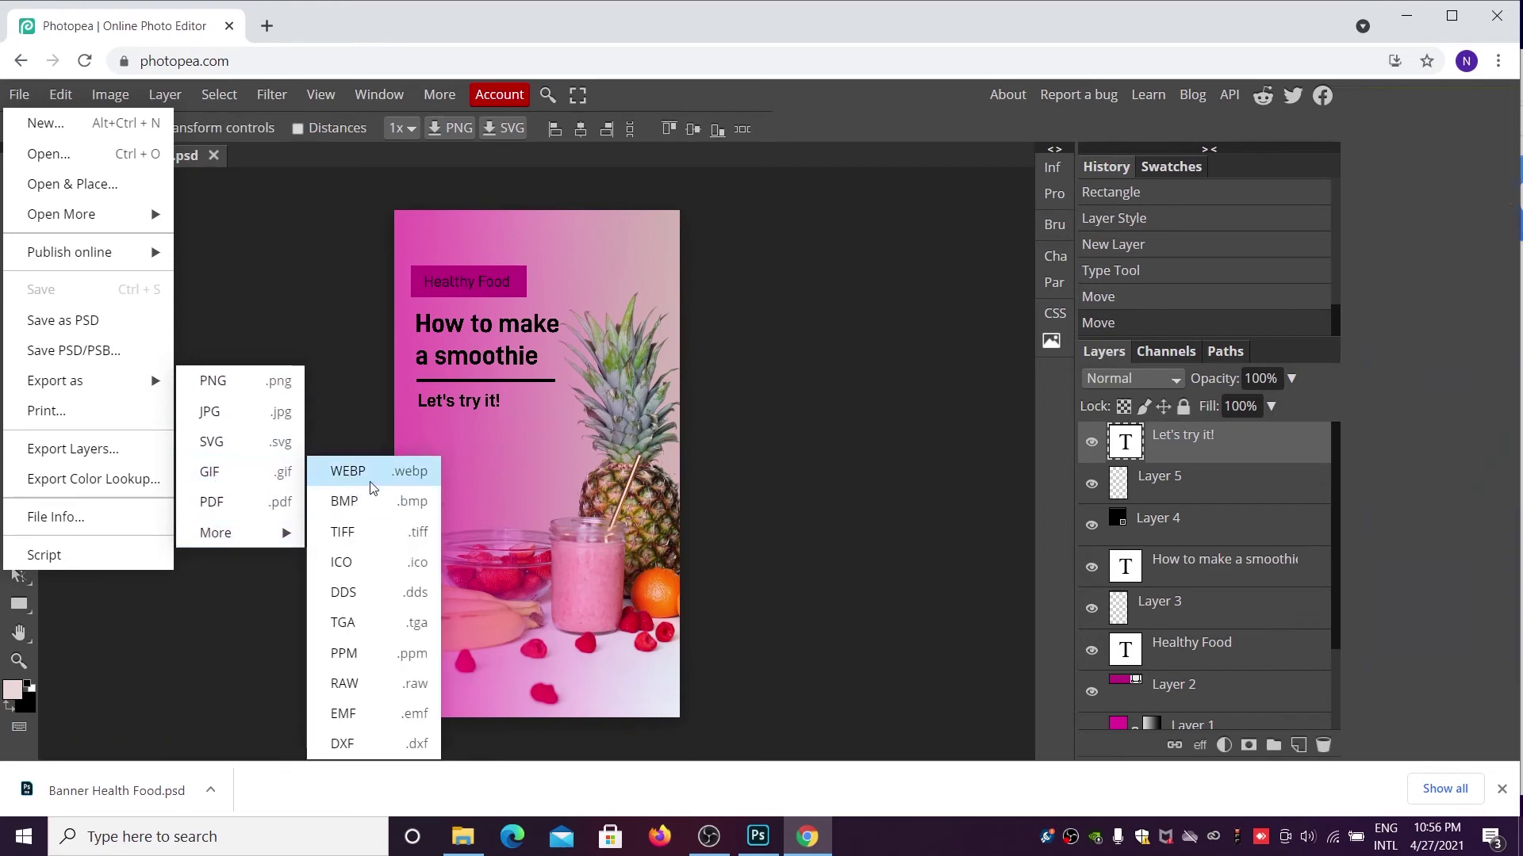
- Export Banner Health Food.jpg as a JPG at 80% quality
left_click(230, 412)
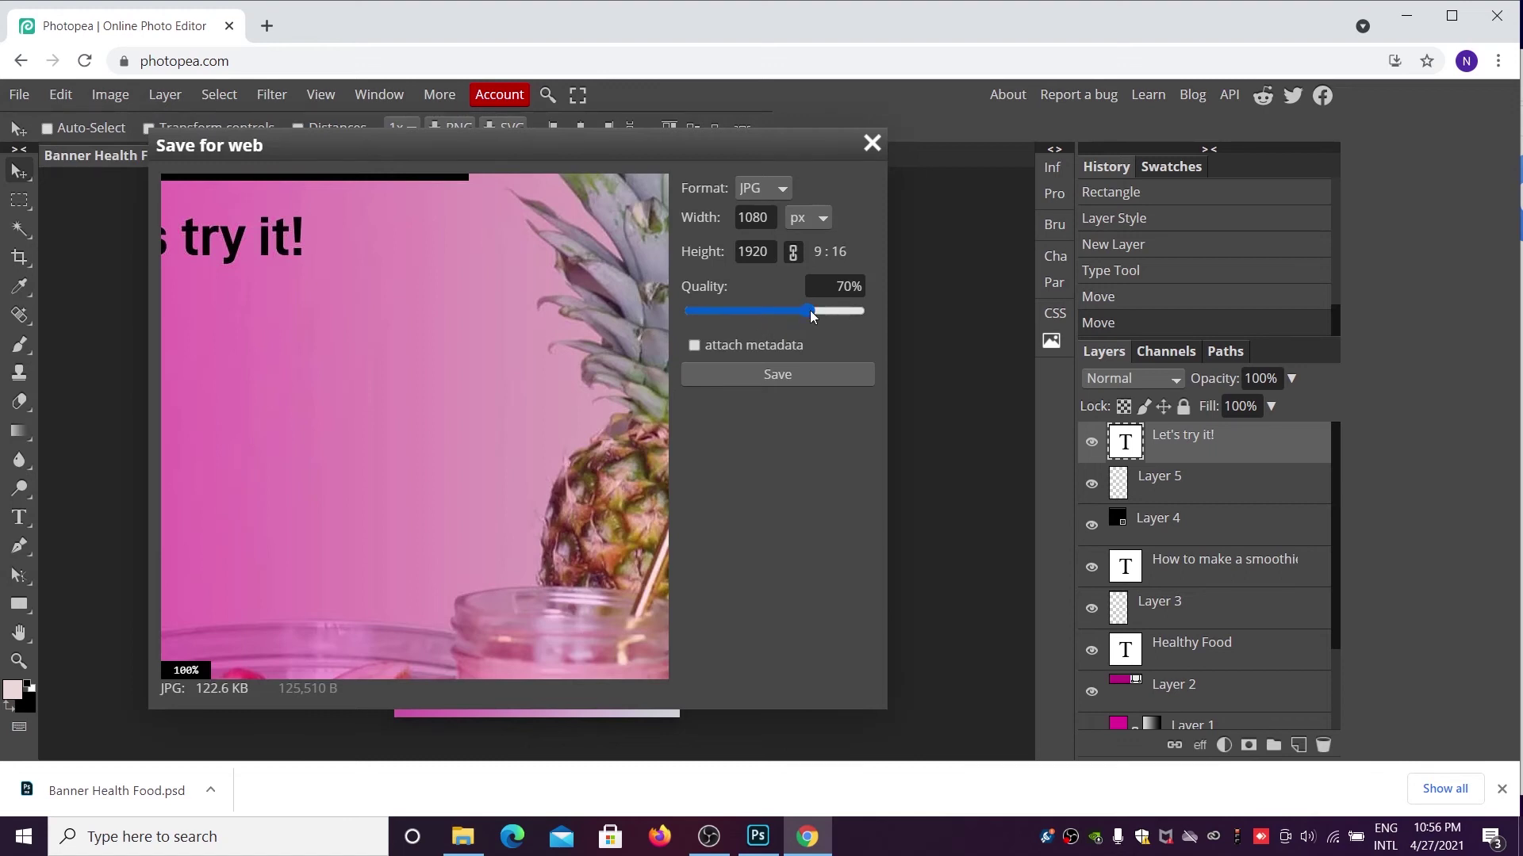
mouse_move(809, 311)
left_mouse_down()
mouse_move(835, 312)
mouse_move(713, 311)
left_mouse_up()
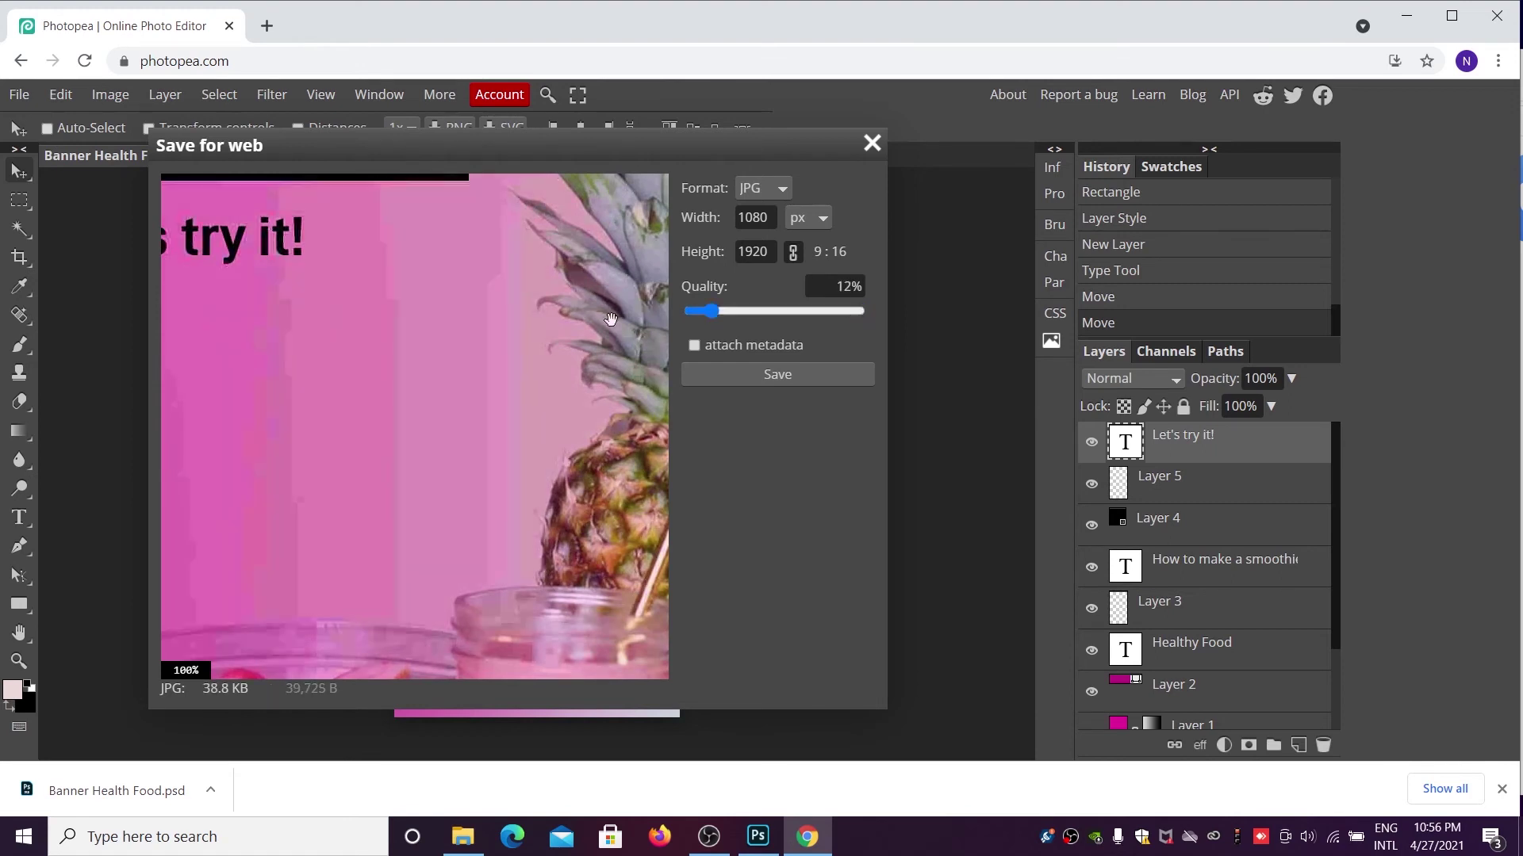
left_click_drag(703, 312, 717, 312)
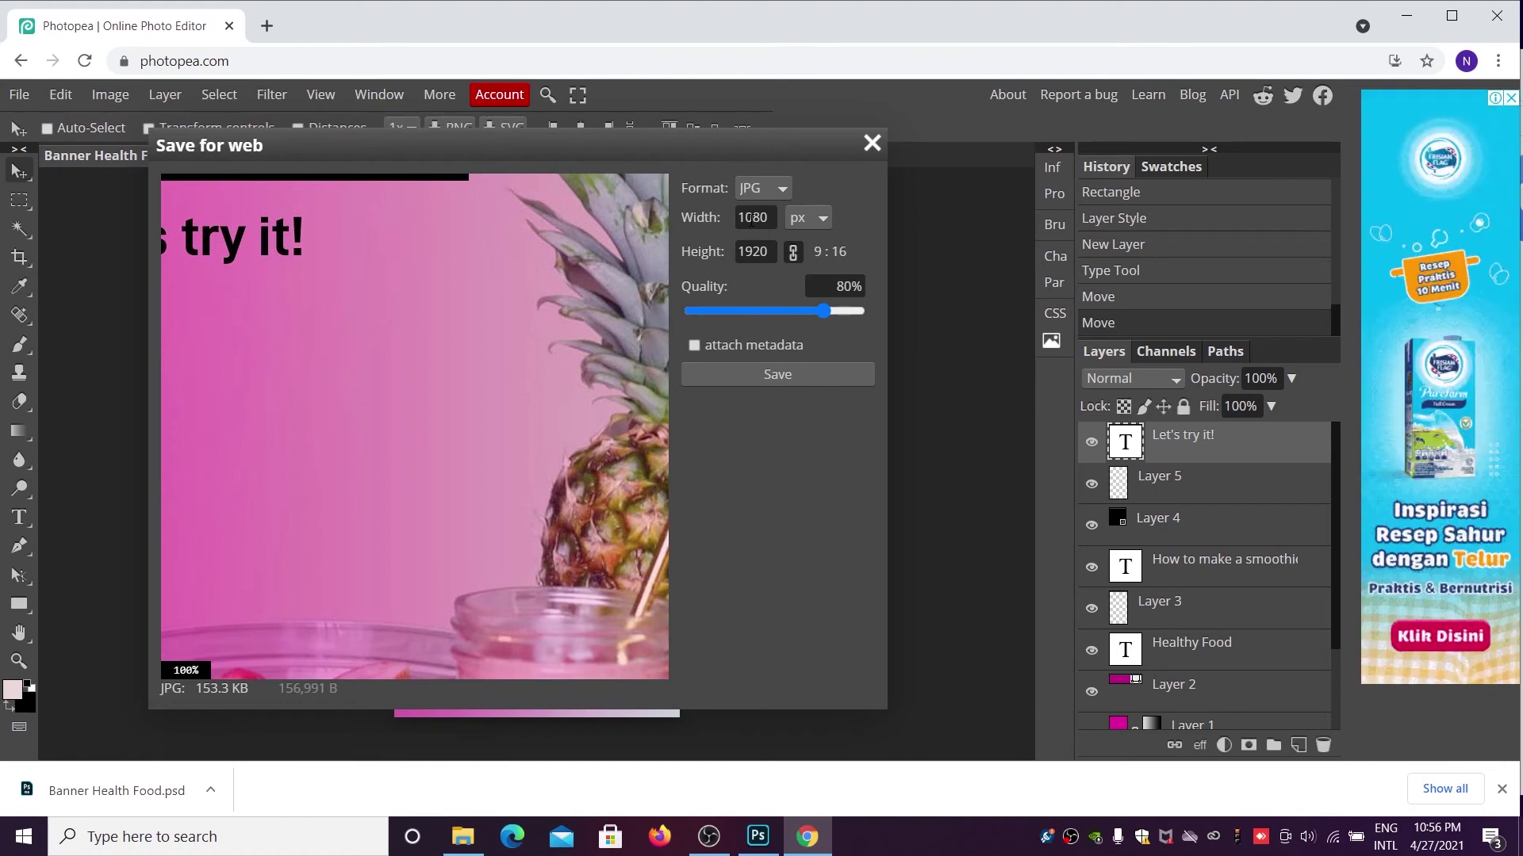
left_click(806, 379)
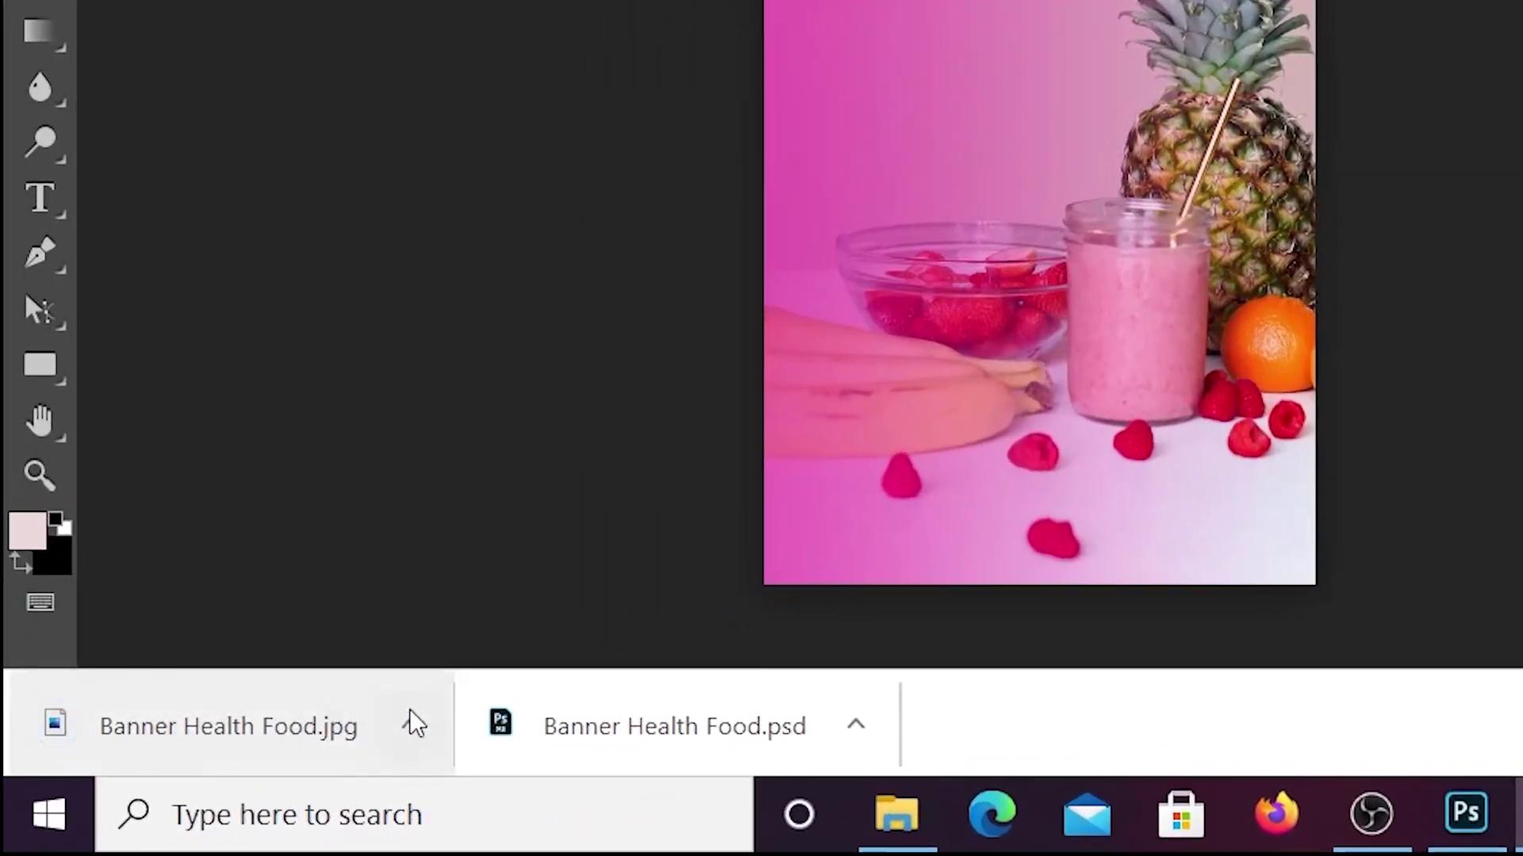
- Show the downloads folder and view Banner Health Food.jpg in Photos
left_click(840, 731)
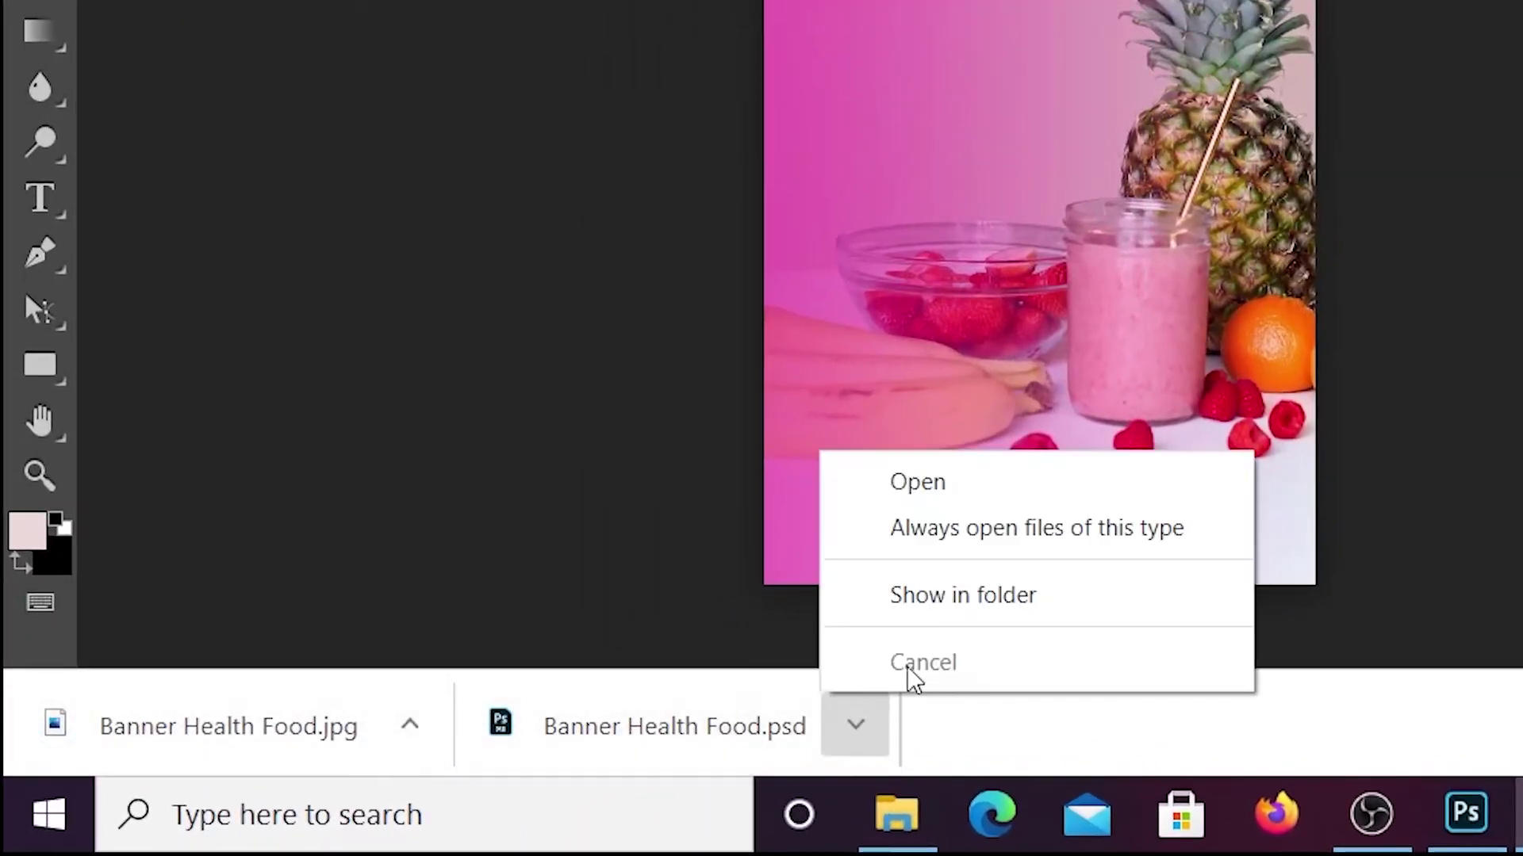
left_click(957, 596)
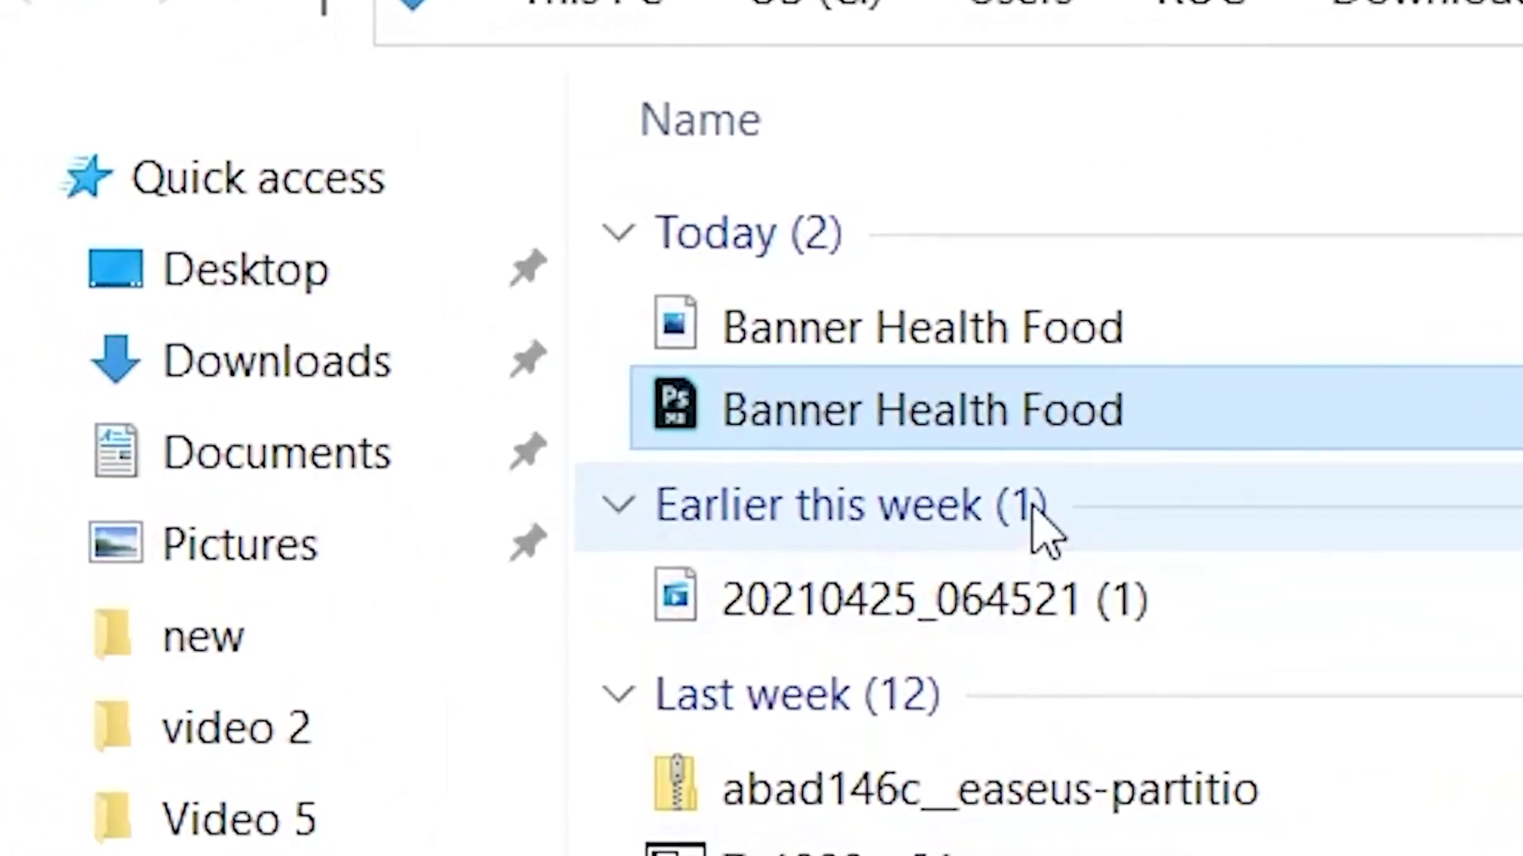
double_click(1021, 367)
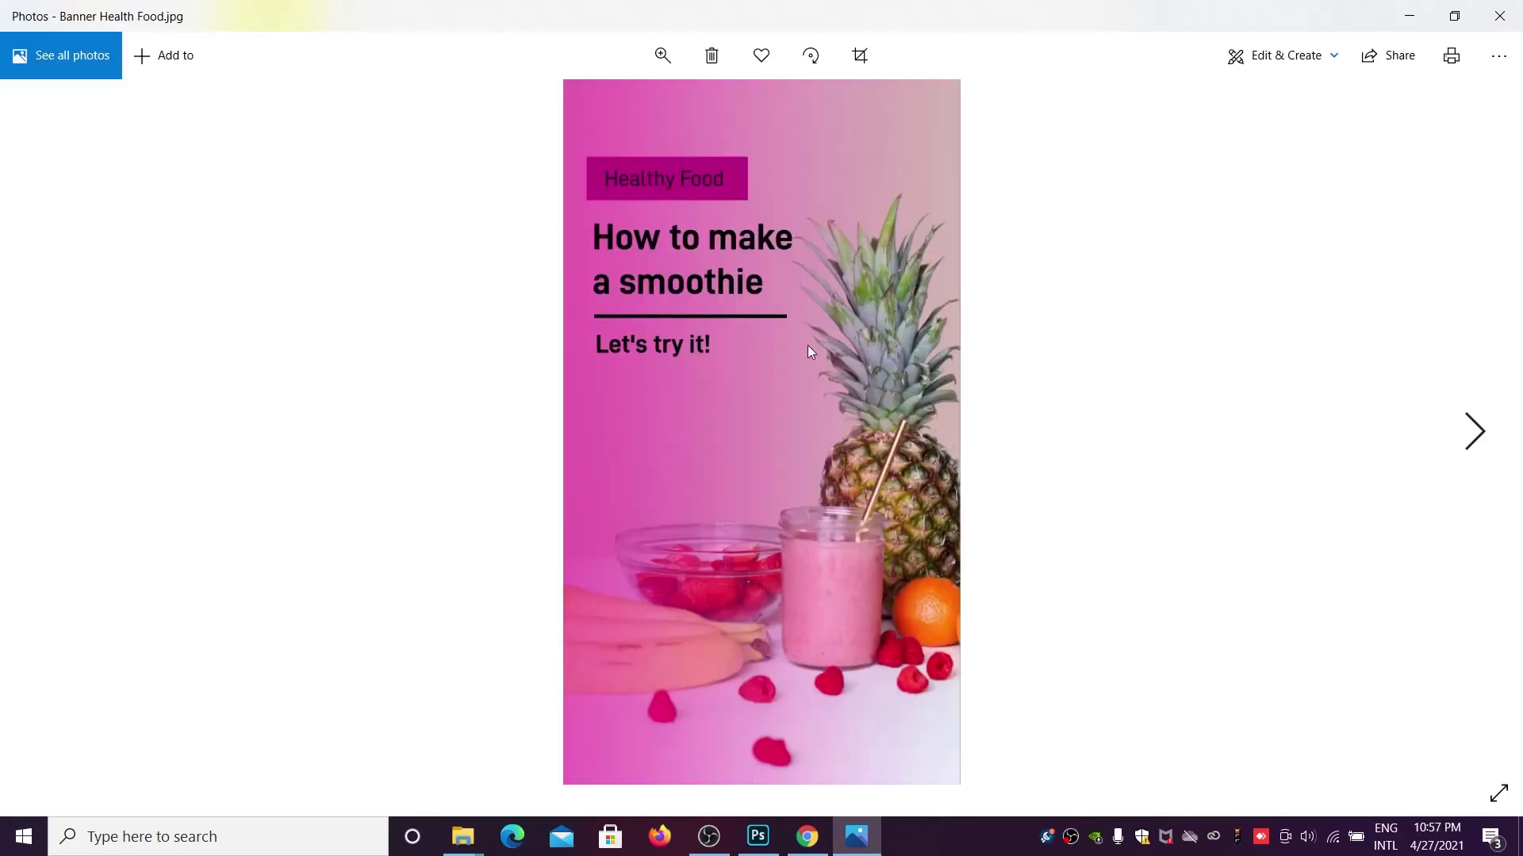
scroll(808, 346, "down", 1)
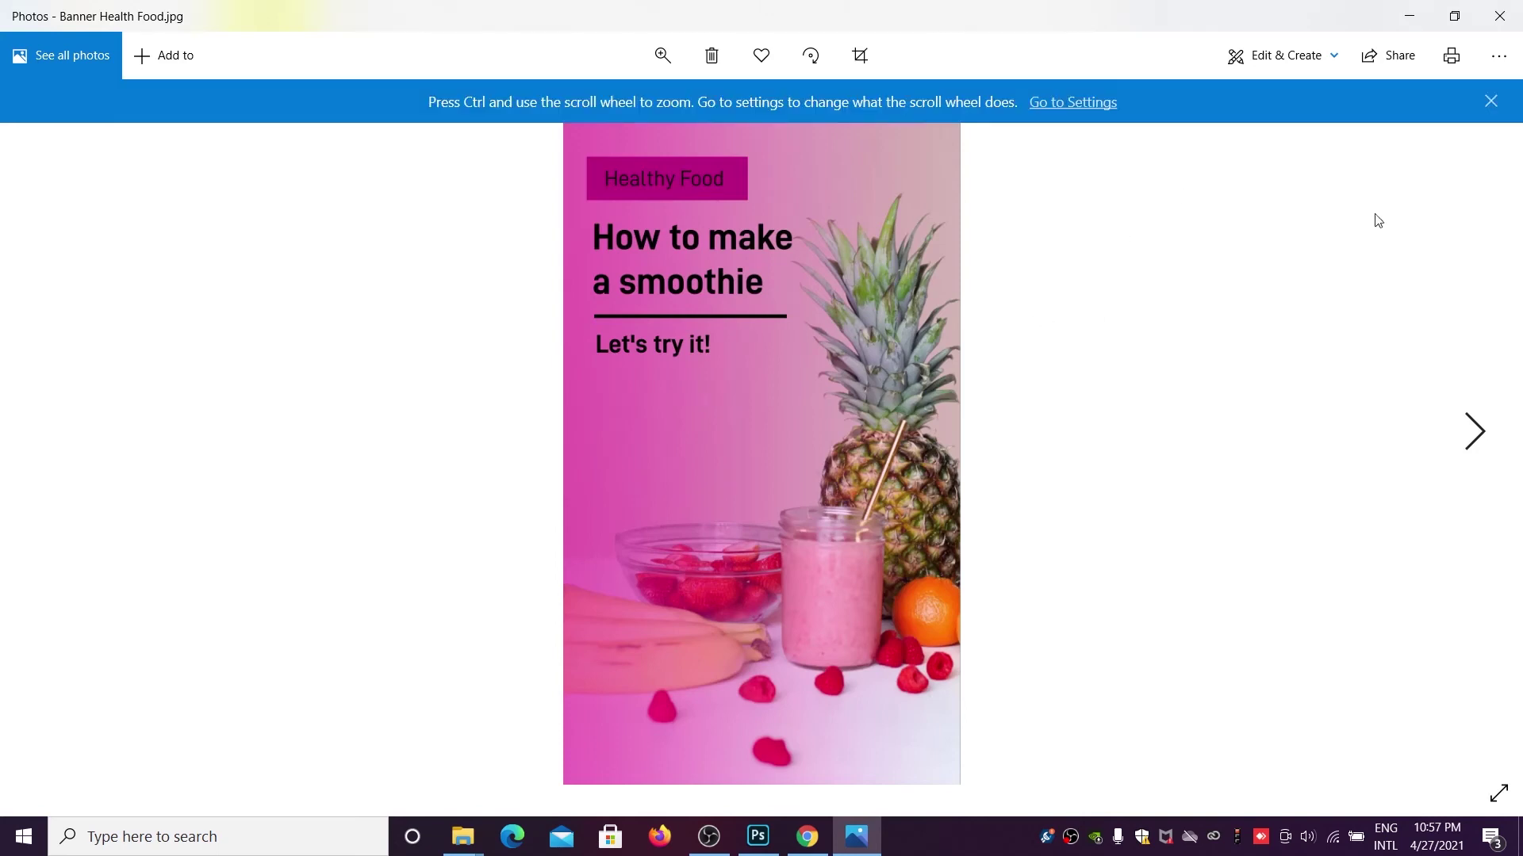
- Close Photos and open Banner Health Food.psd in Photoshop
left_click(1490, 102)
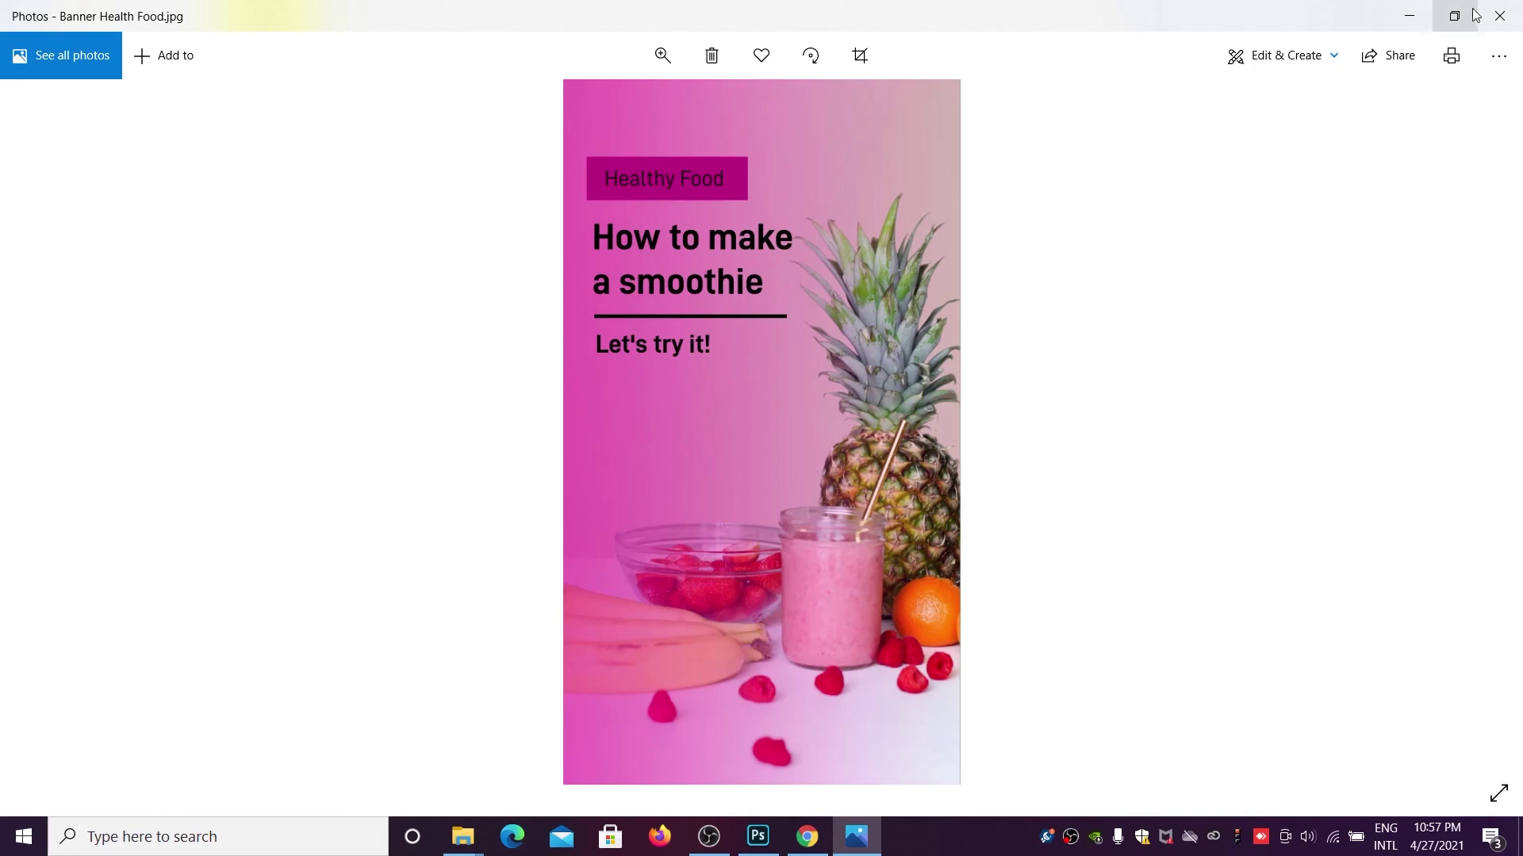
left_click(1500, 19)
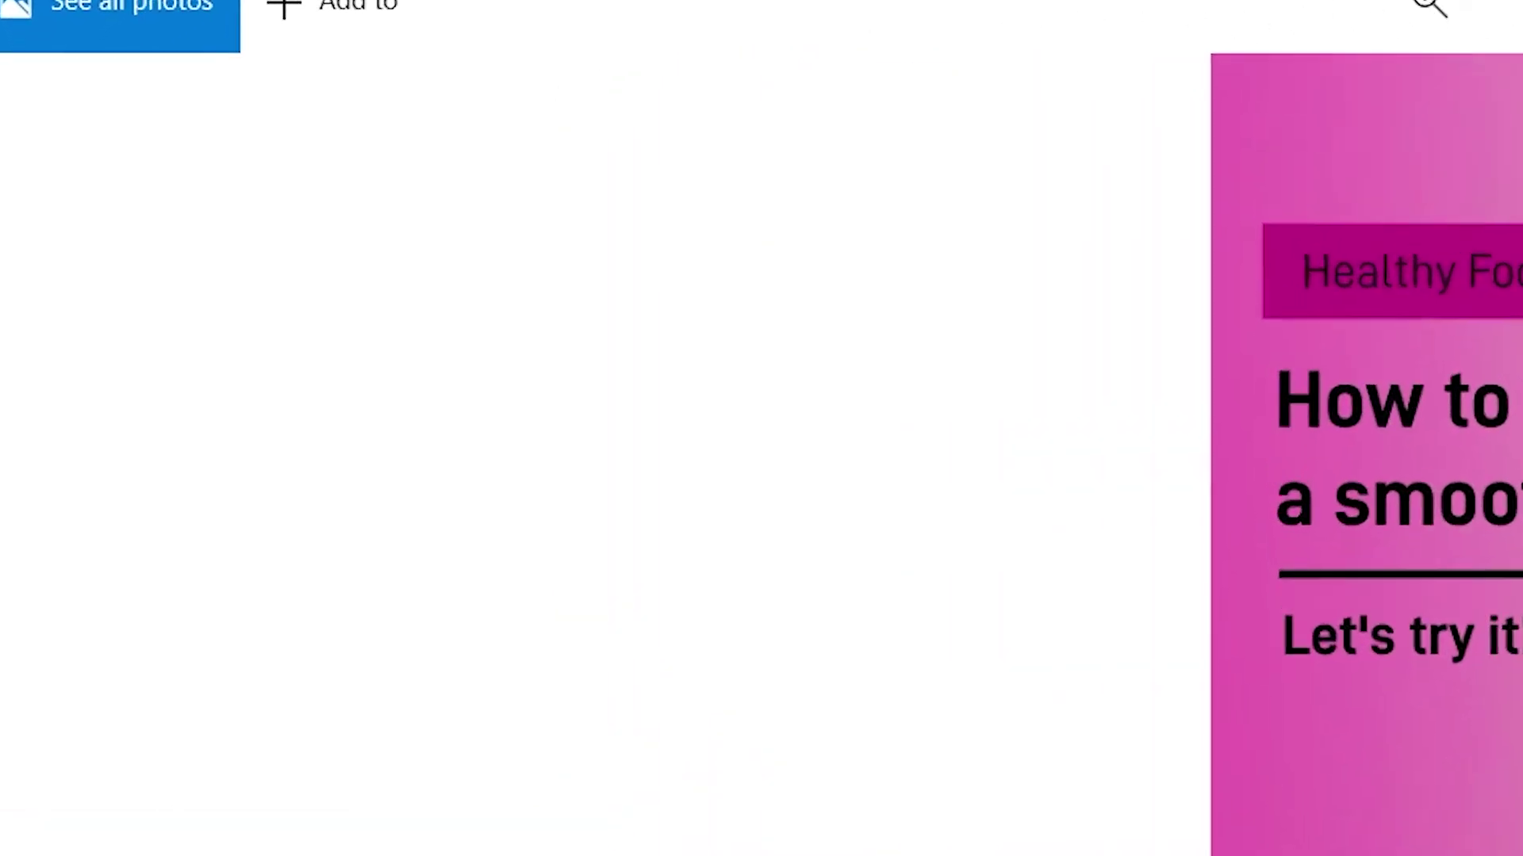
left_click(1216, 485)
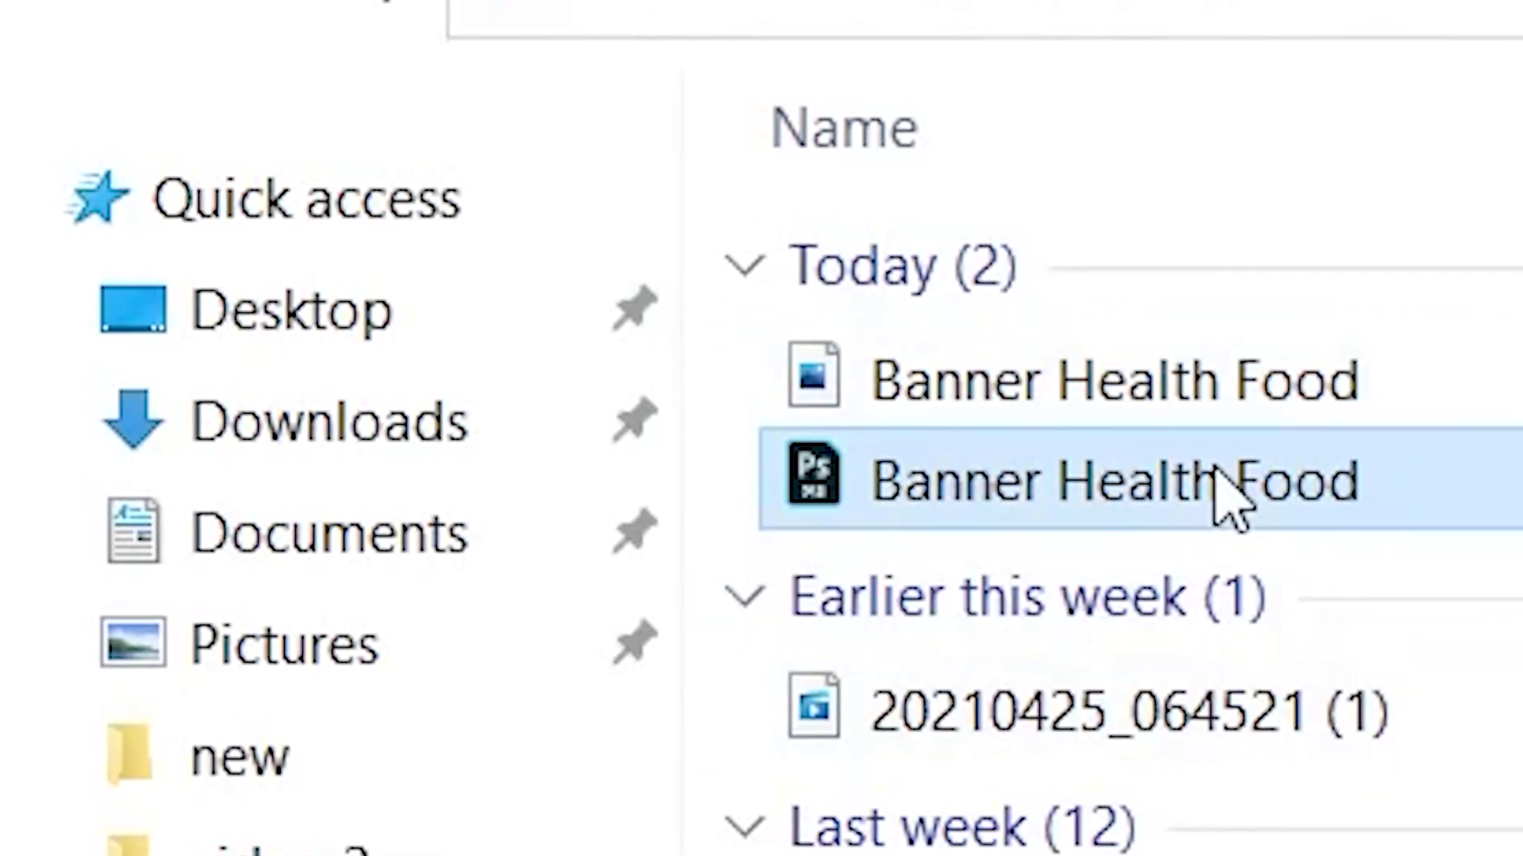
double_click(1216, 485)
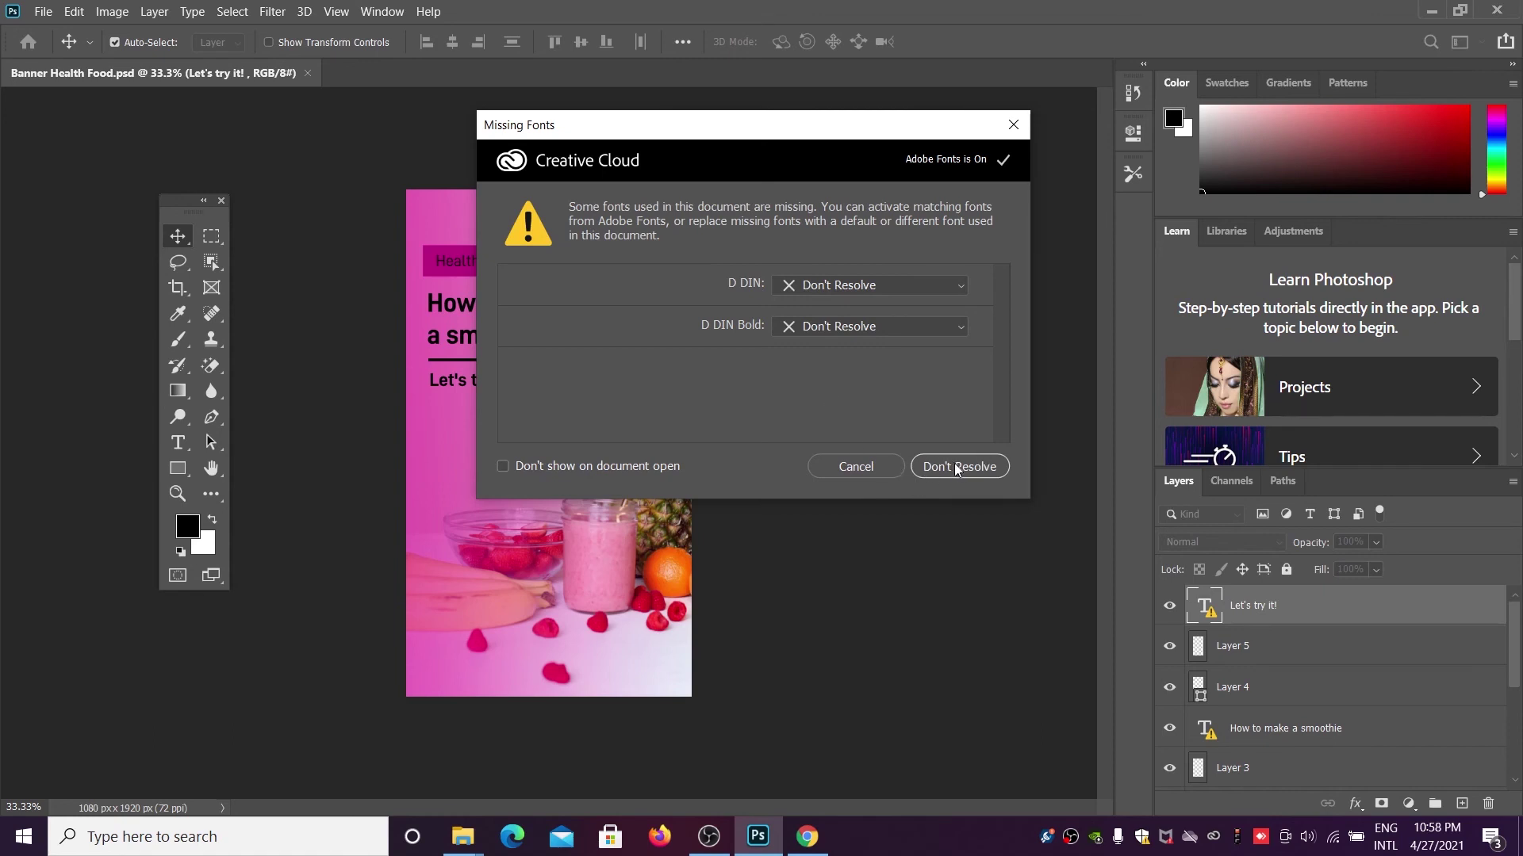
- Dismiss the Missing Fonts dialog with Don't Resolve, leaving D DIN and D DIN Bold missing
left_click(956, 468)
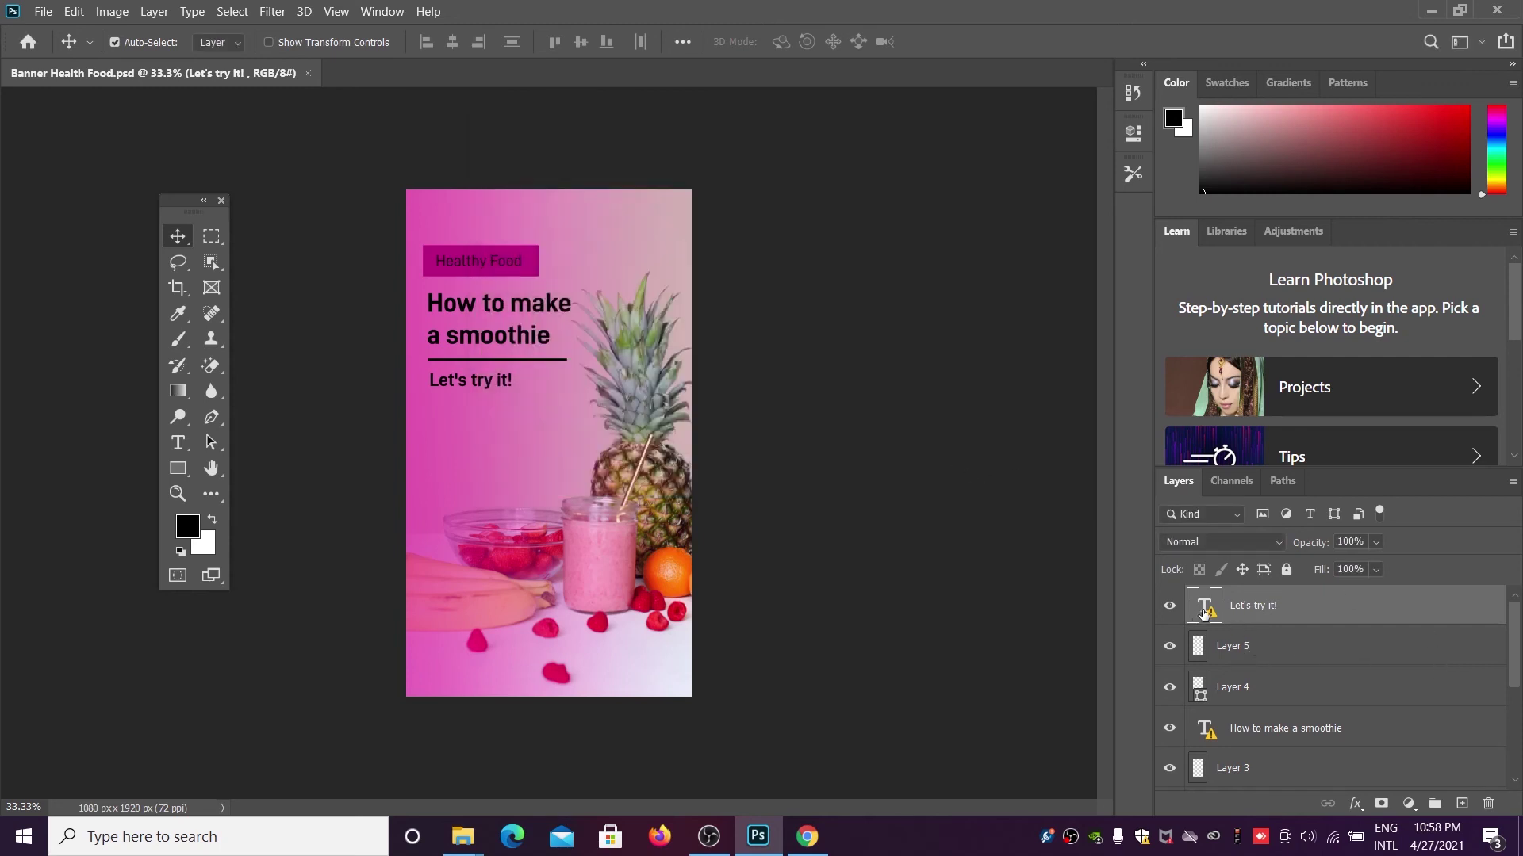
scroll(1222, 622, "down", 1)
scroll(1241, 705, "up", 1)
scroll(1261, 642, "down", 3)
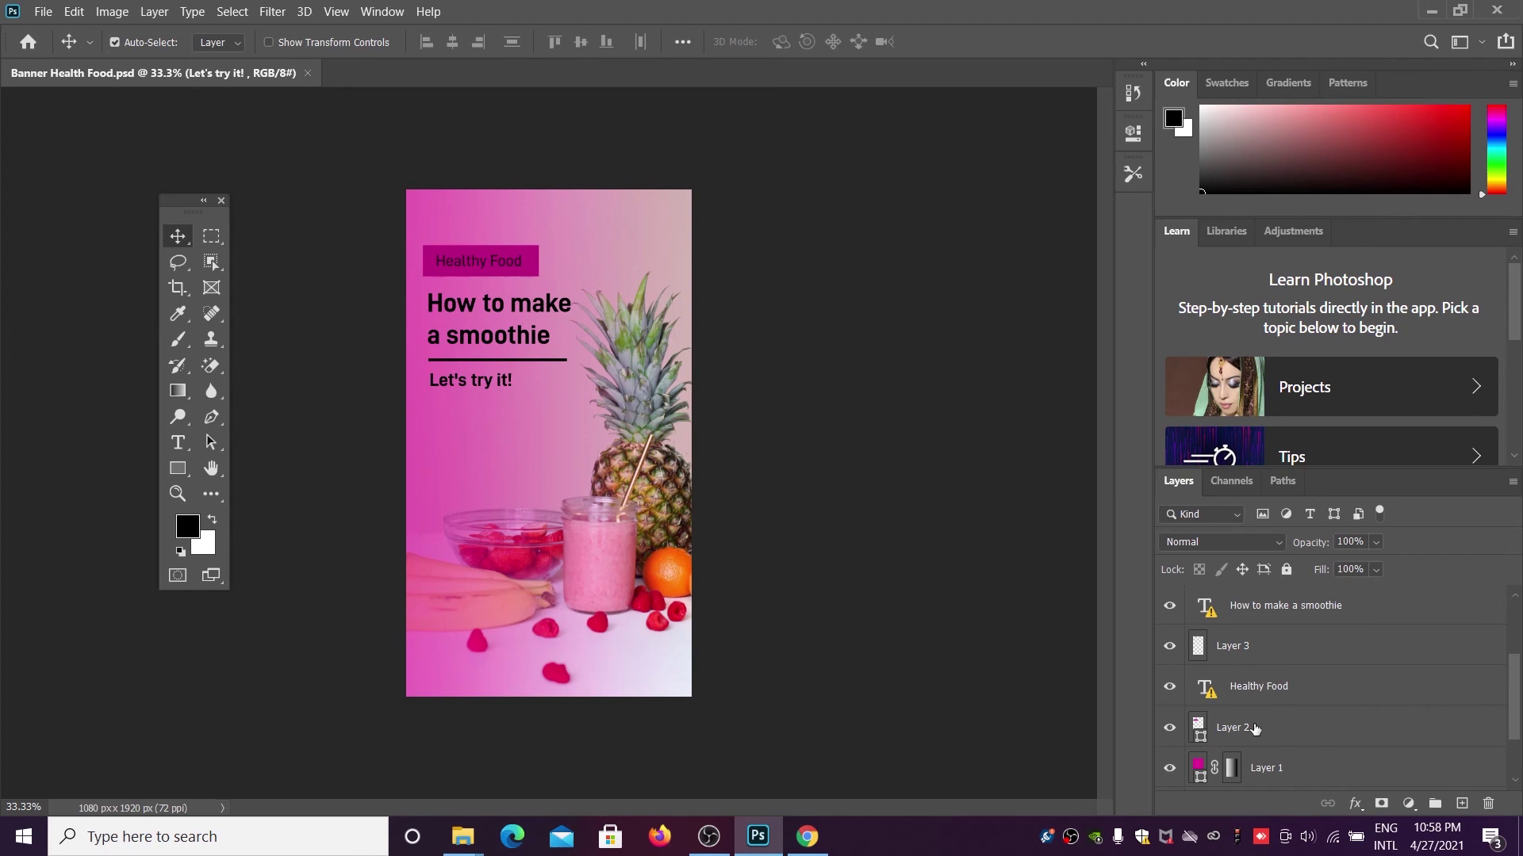
scroll(1253, 727, "down", 2)
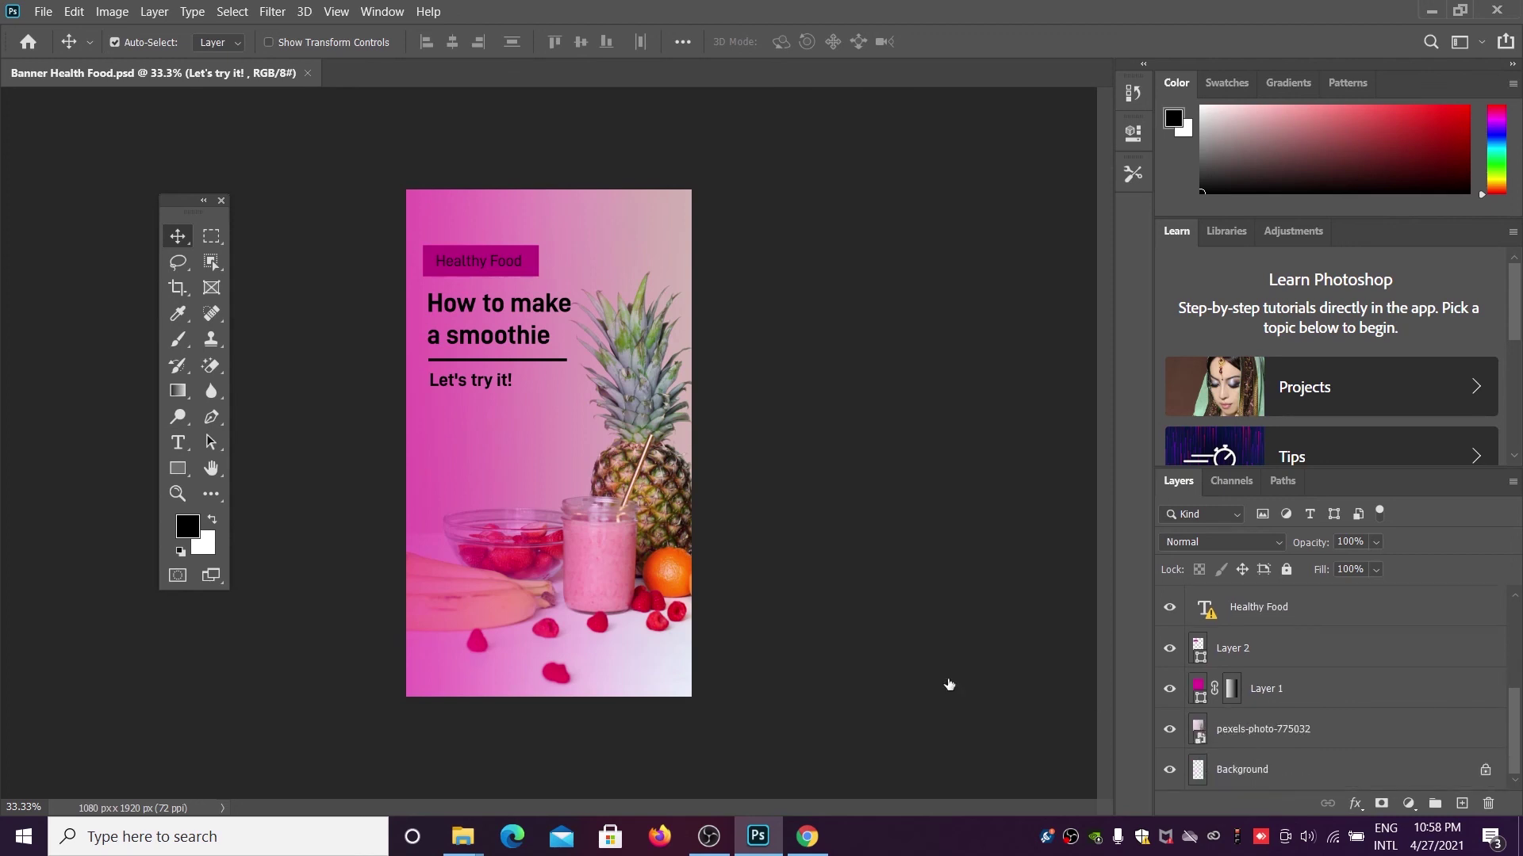
left_click(1254, 730)
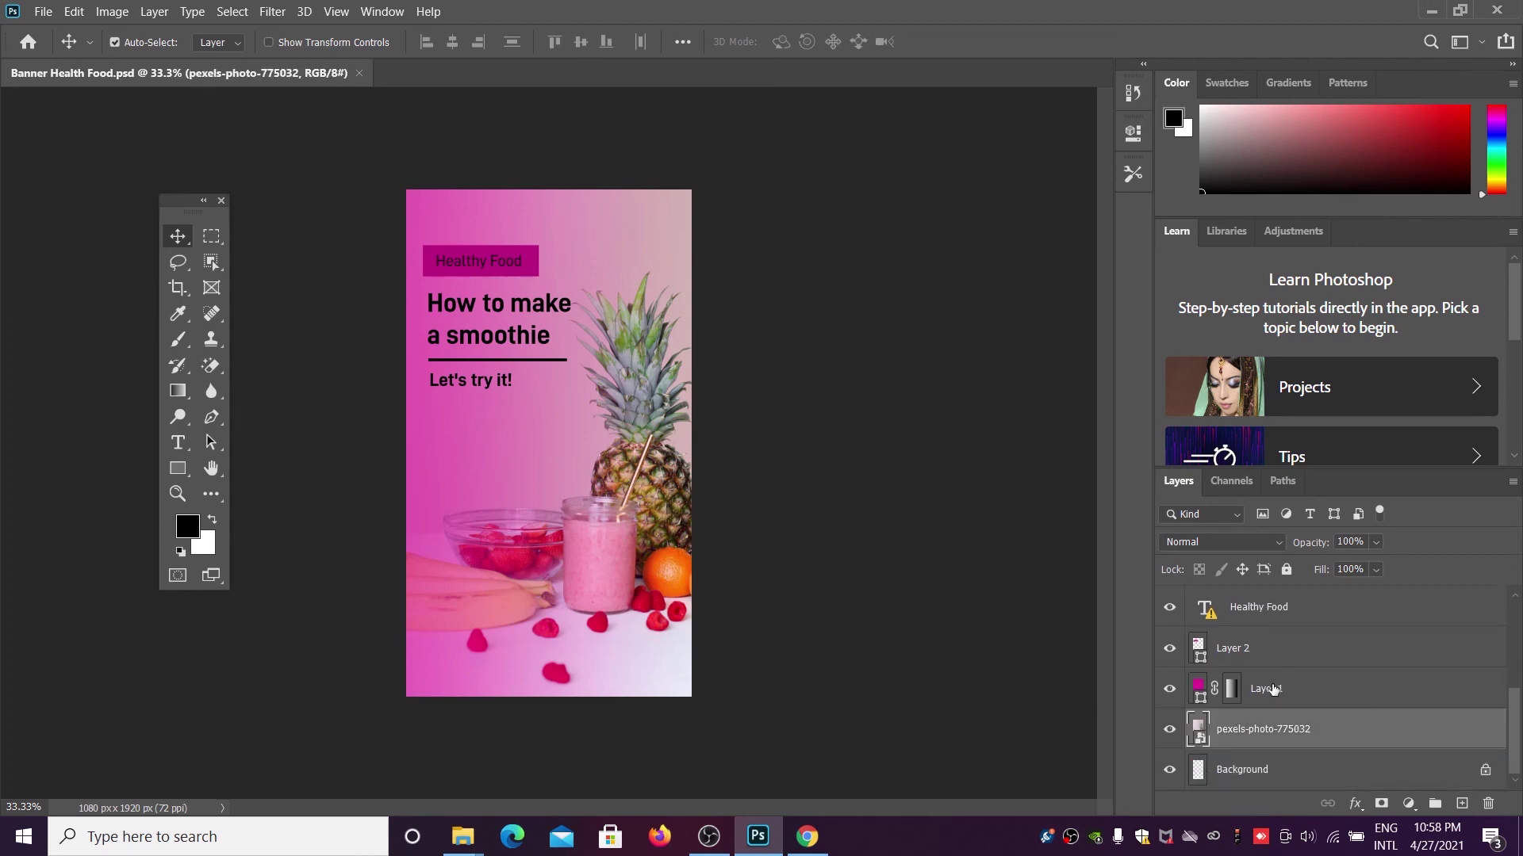
key("shift+Right")
key("shift+Right")
key("shift+Right")
key("shift+Right")
key("shift+Right")
key("shift+Right")
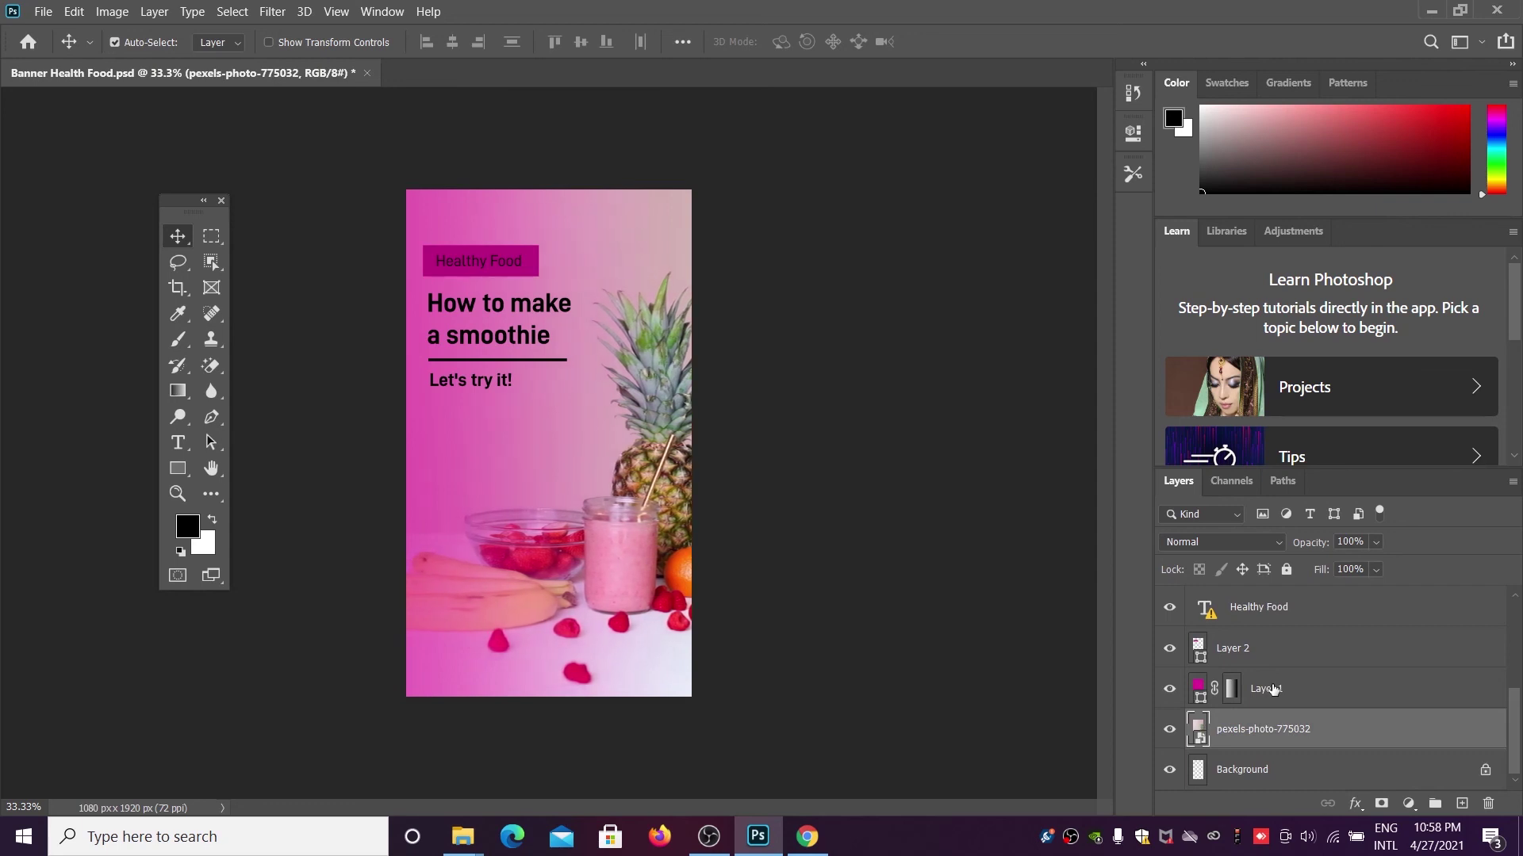
key("shift+Right")
key("shift+Right")
key("ctrl+z")
key("ctrl+z")
key("ctrl+z")
key("ctrl+z")
key("ctrl+z")
key("ctrl+z")
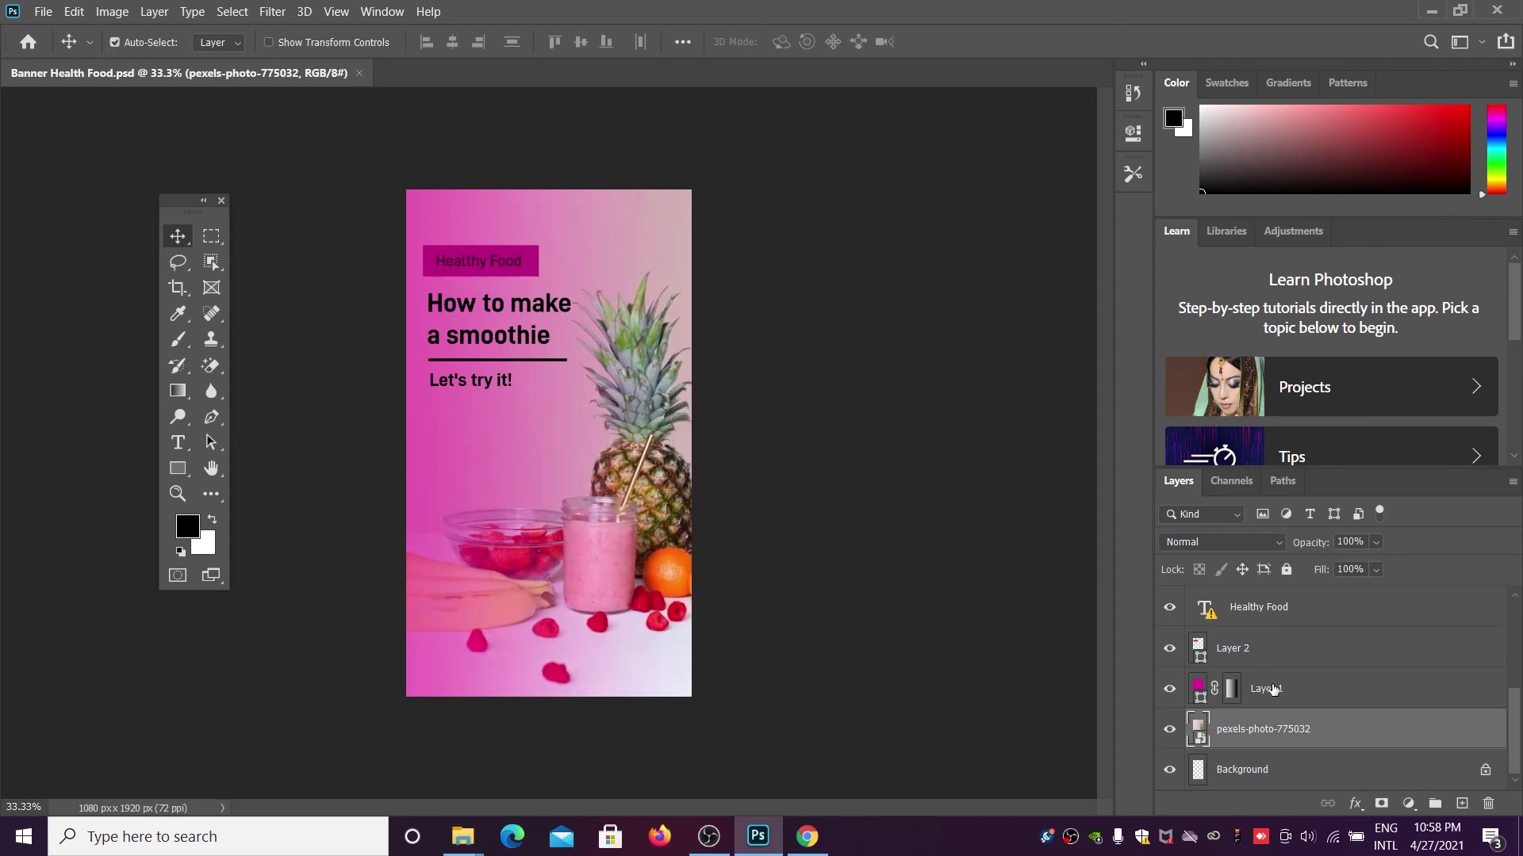
scroll(1273, 682, "up", 3)
scroll(1268, 662, "up", 2)
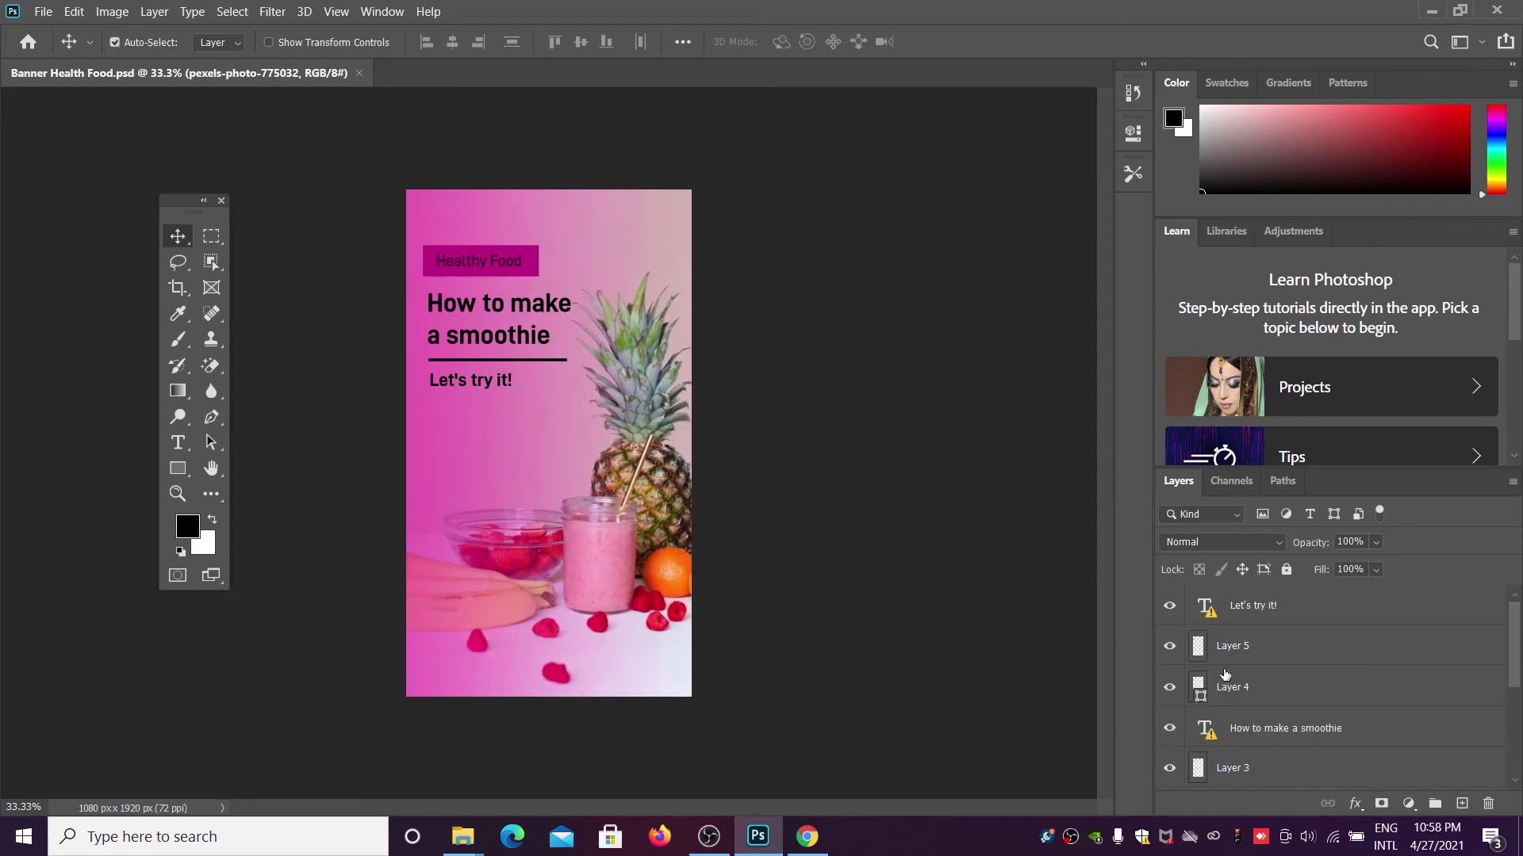
left_click(1259, 622)
- Edit the "Let's try it!" text, accepting the substitute for D DIN Bold, and commit
left_click(178, 443)
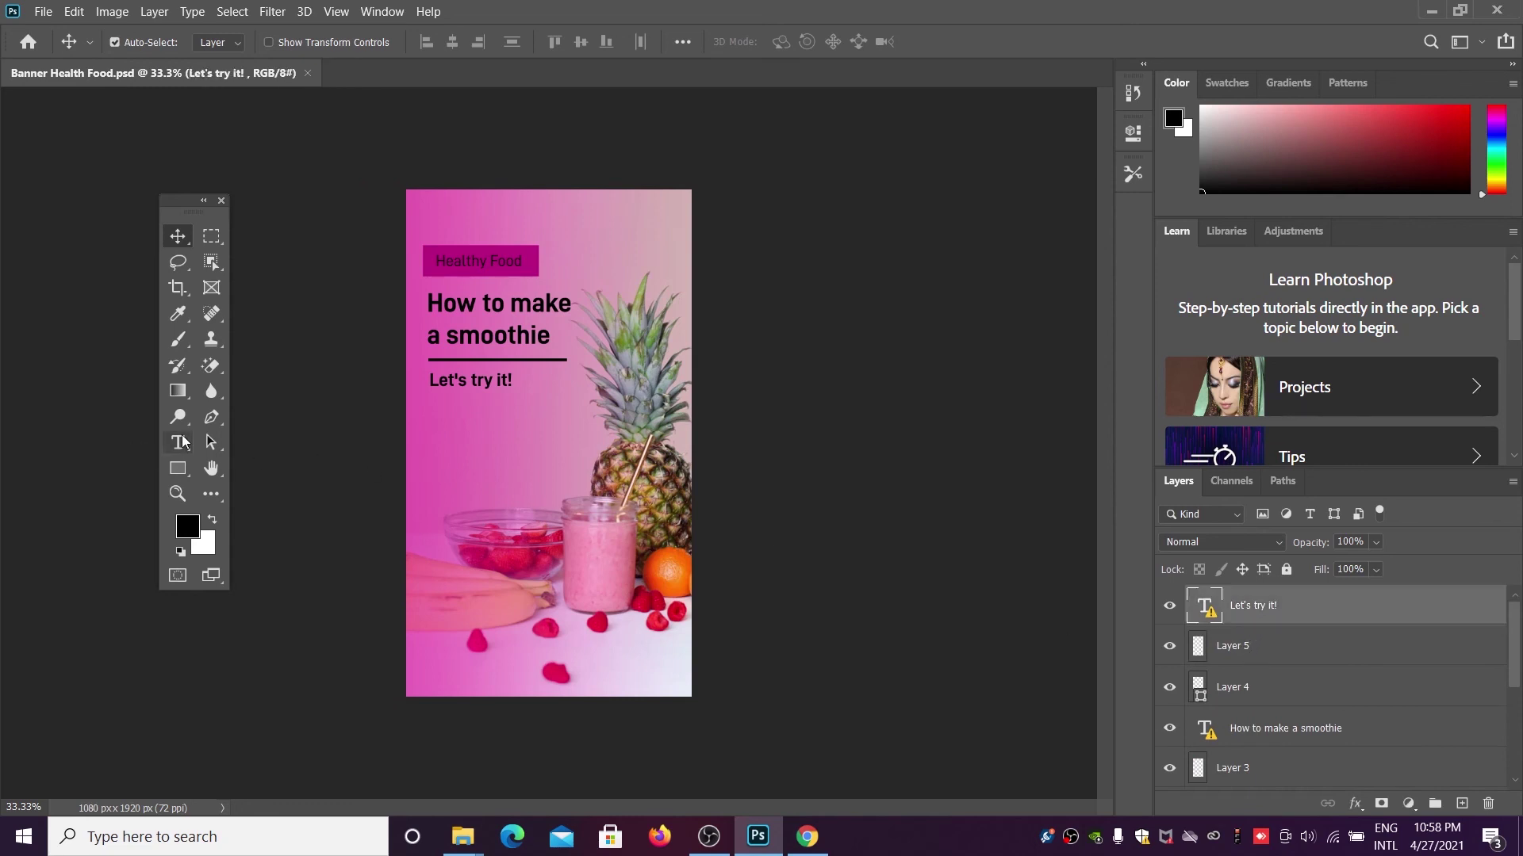
left_click(470, 383)
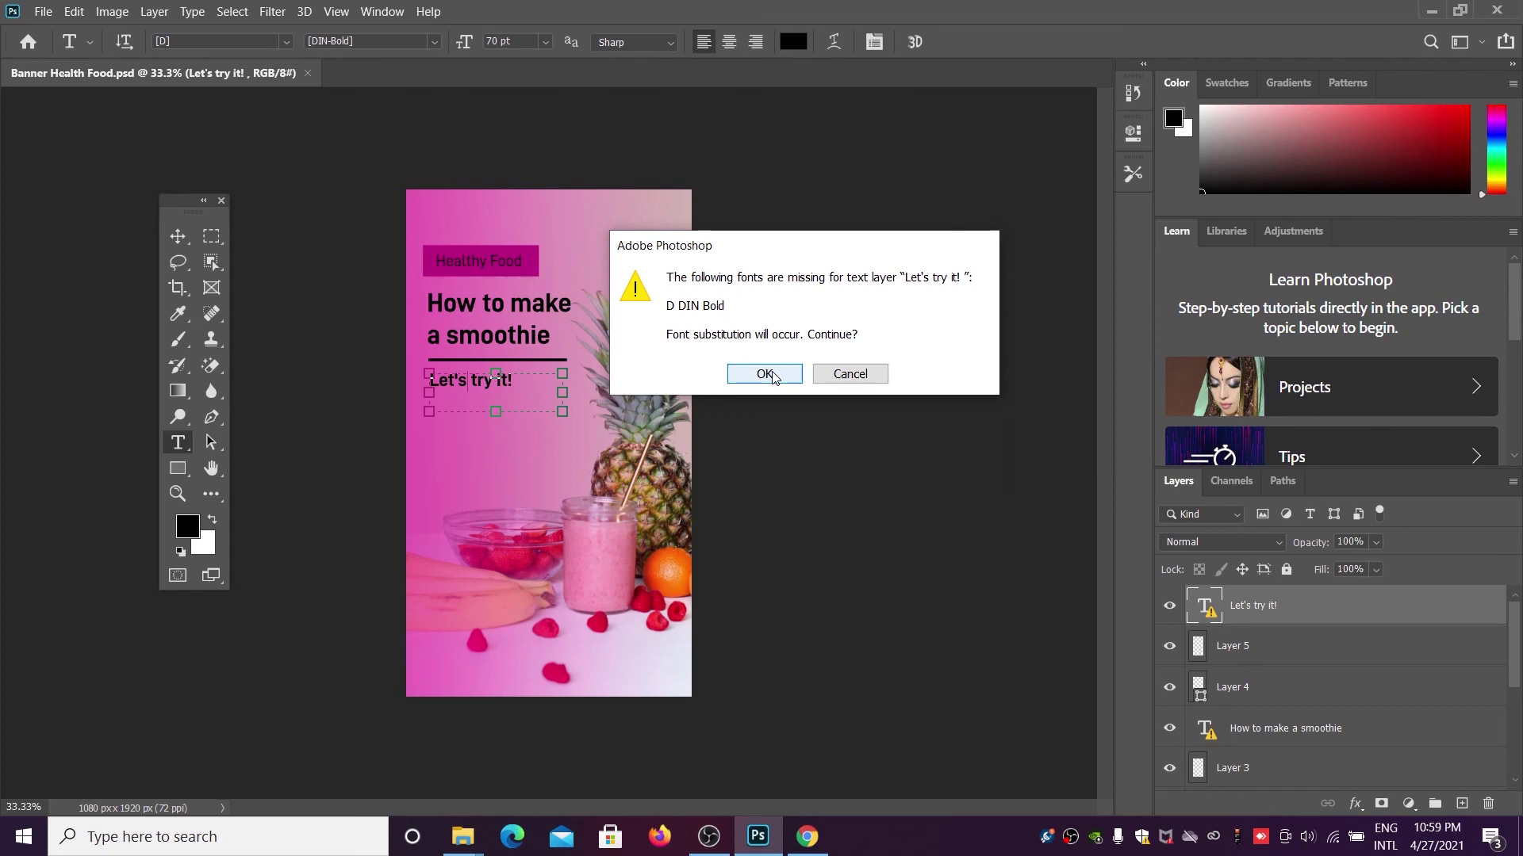
left_click(764, 375)
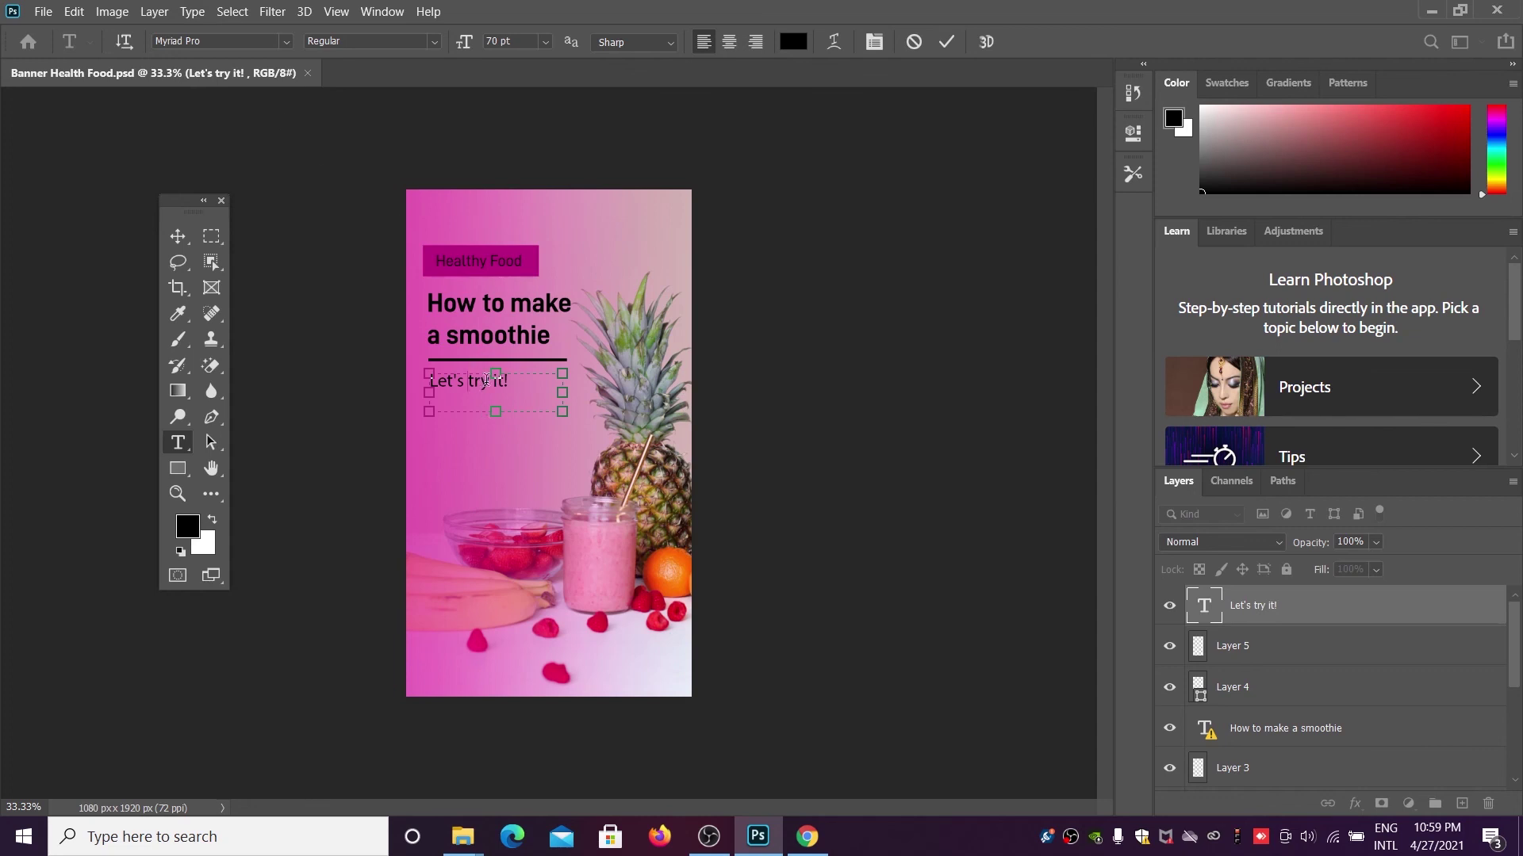
left_click(178, 236)
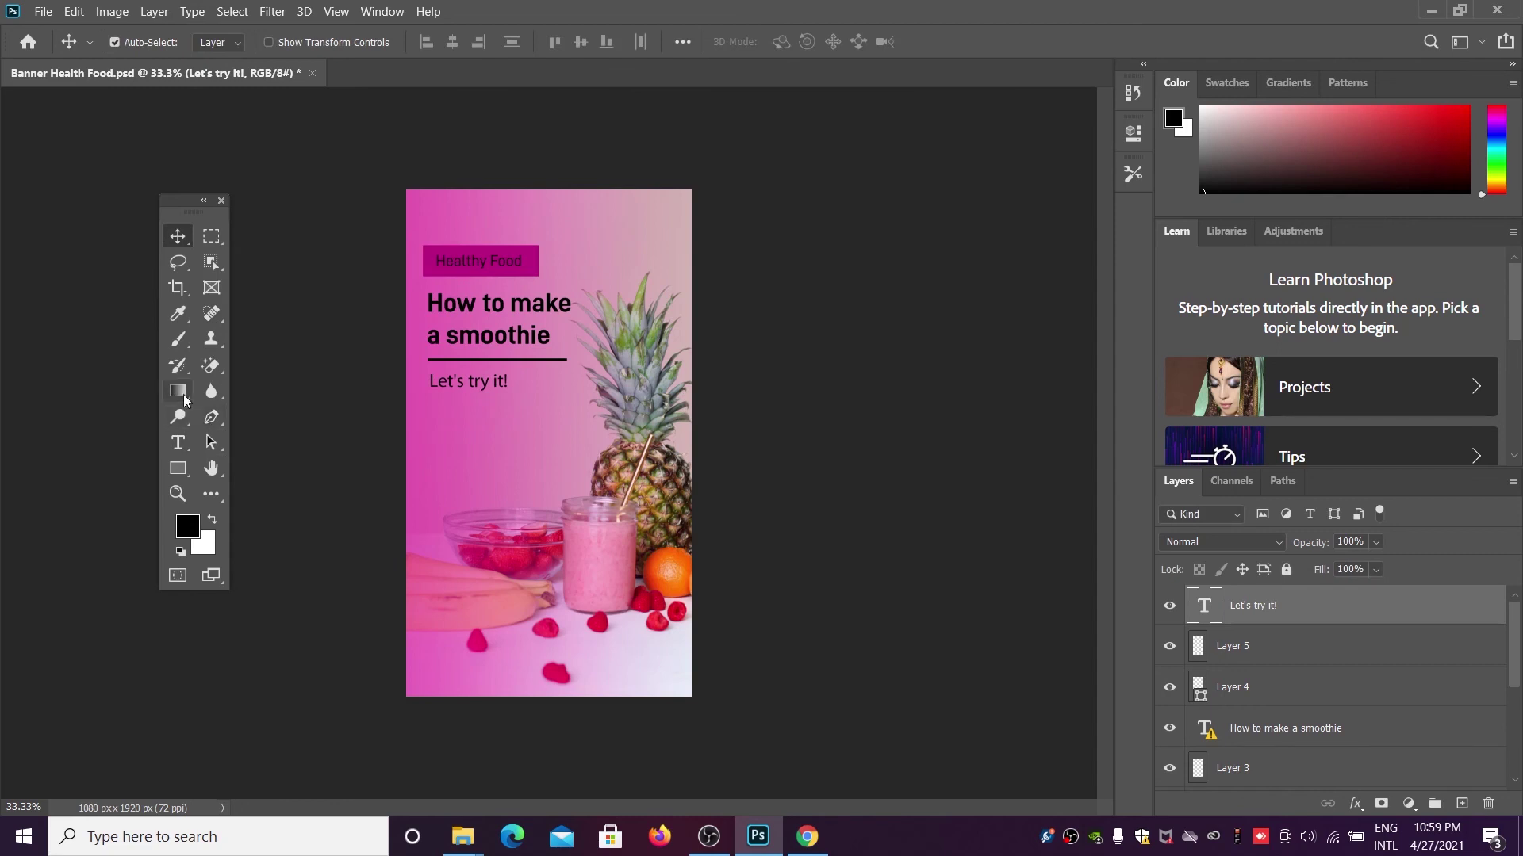
- Re-edit the "Let's try it!" line, deleting from its end, and commit the change
left_click(178, 442)
left_click(454, 379)
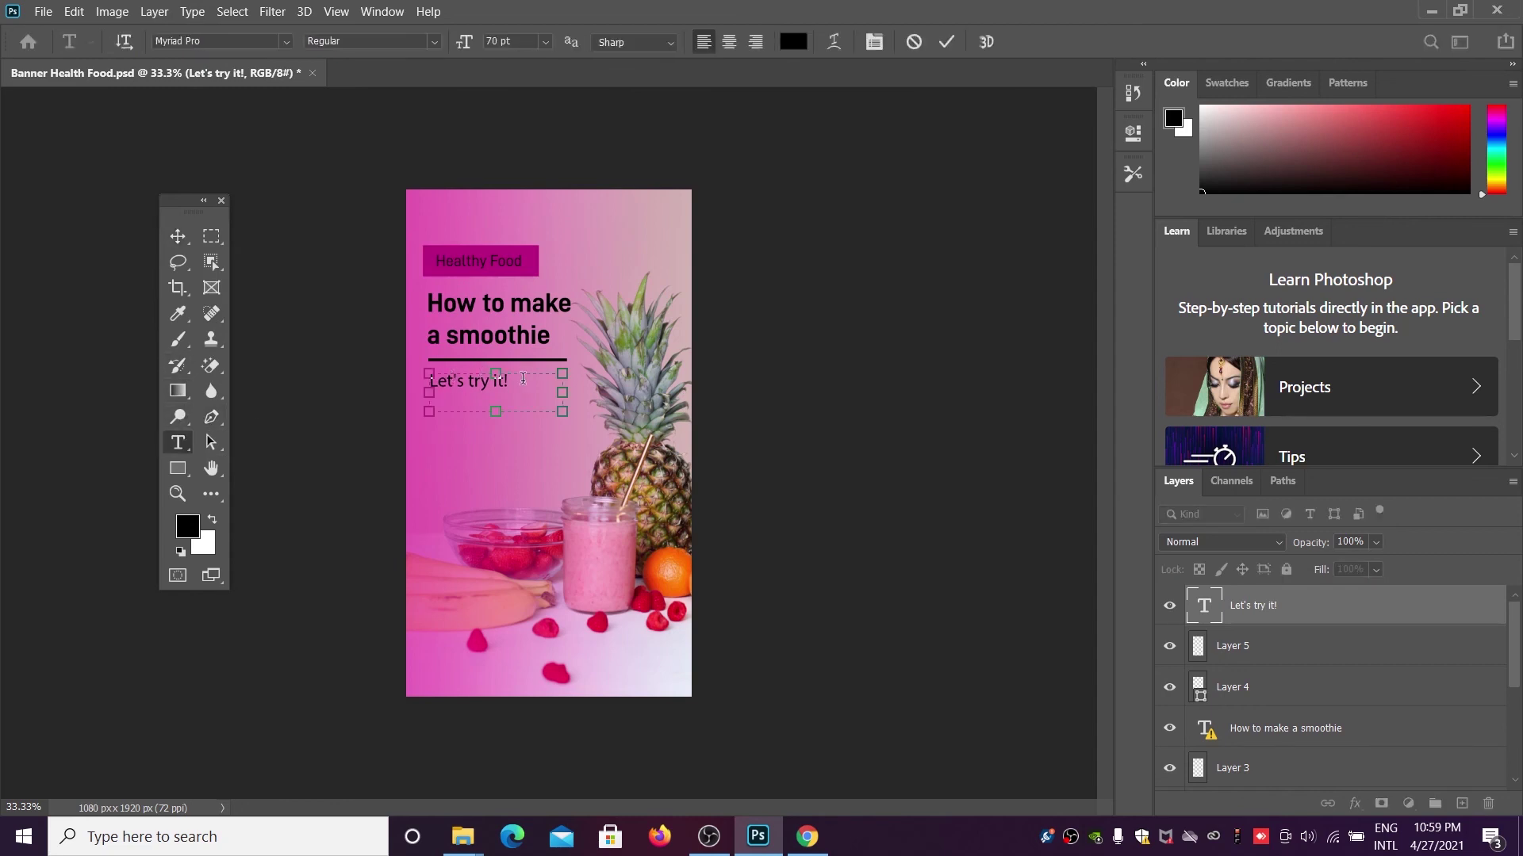
key("BackSpace")
key("BackSpace")
key("BackSpace")
left_click(178, 236)
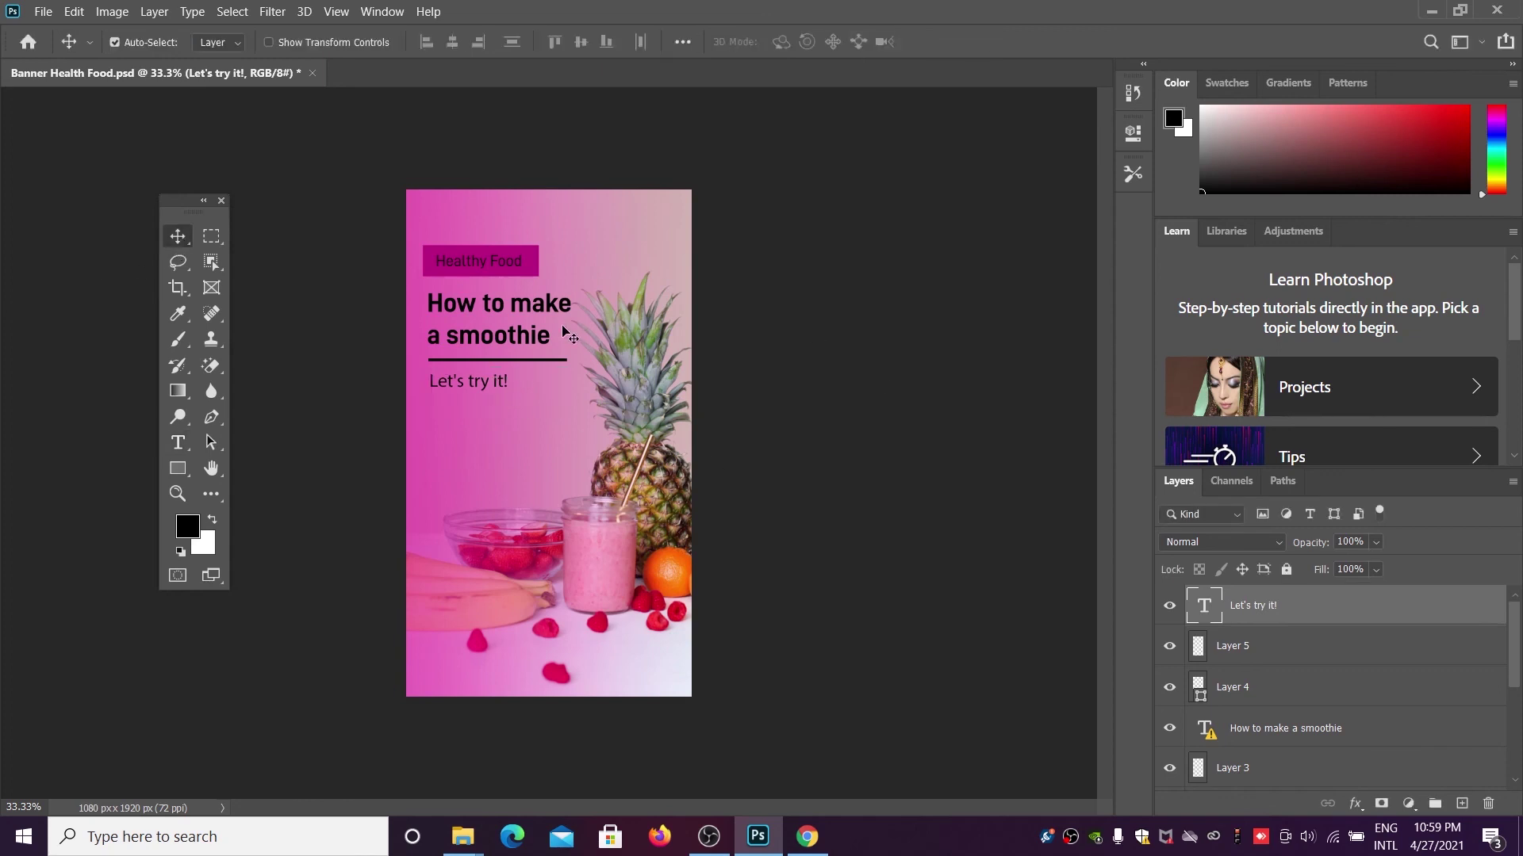
key("z")
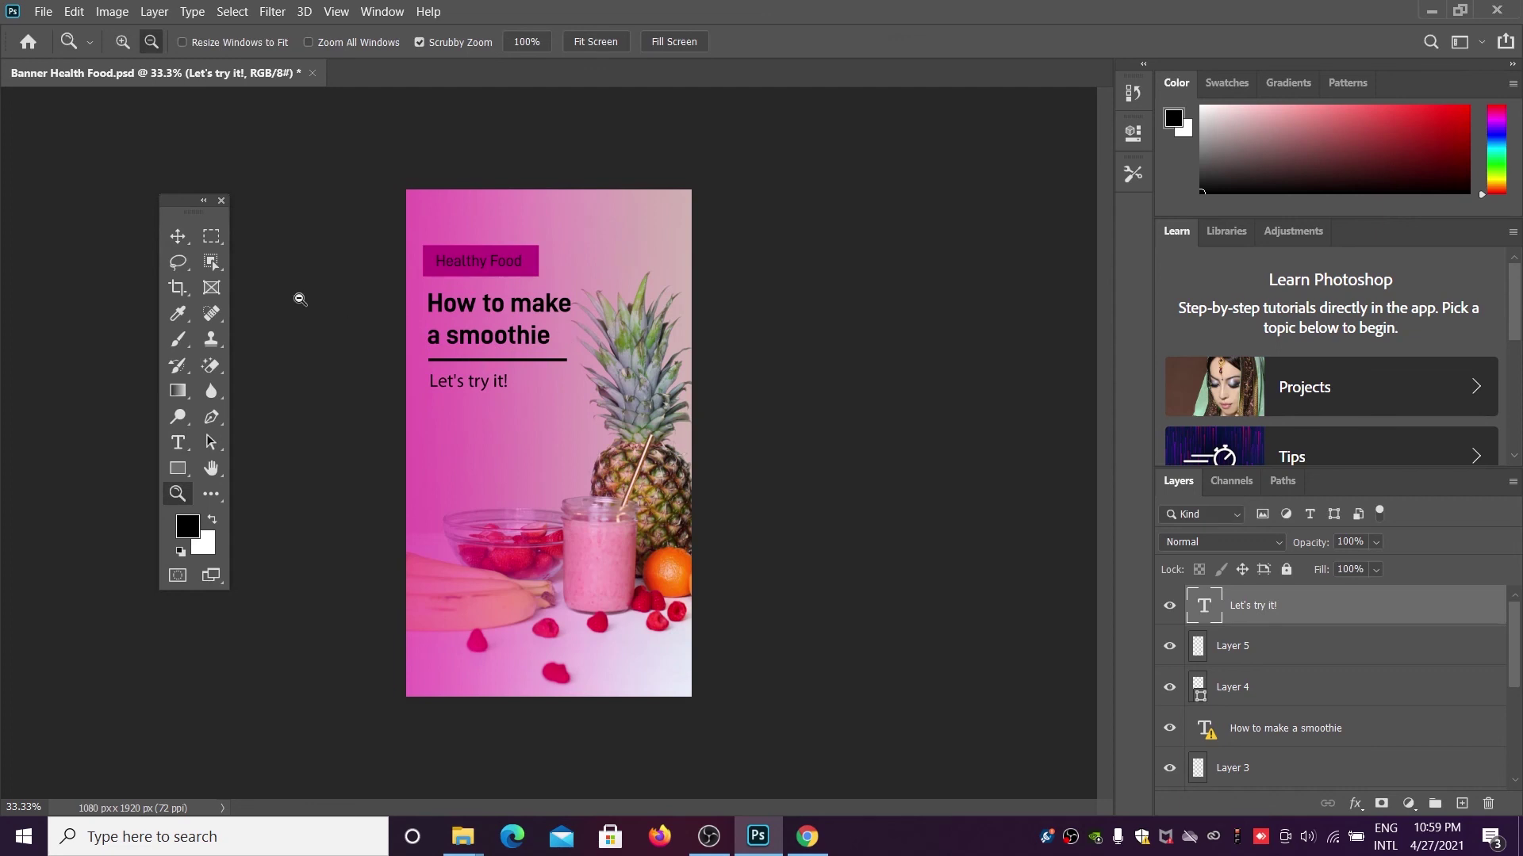
left_click(178, 237)
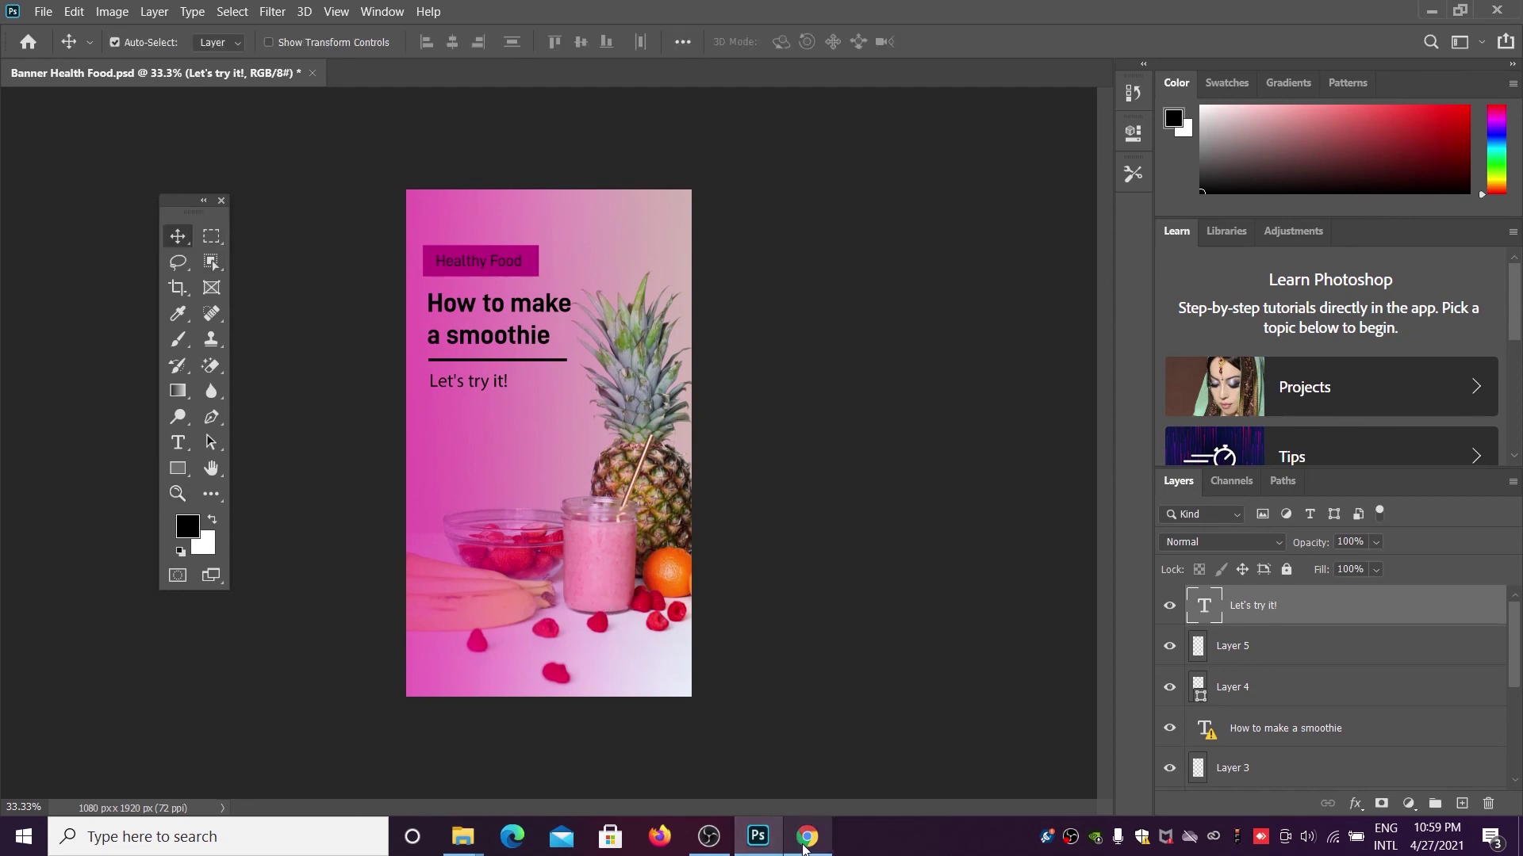
left_click(803, 848)
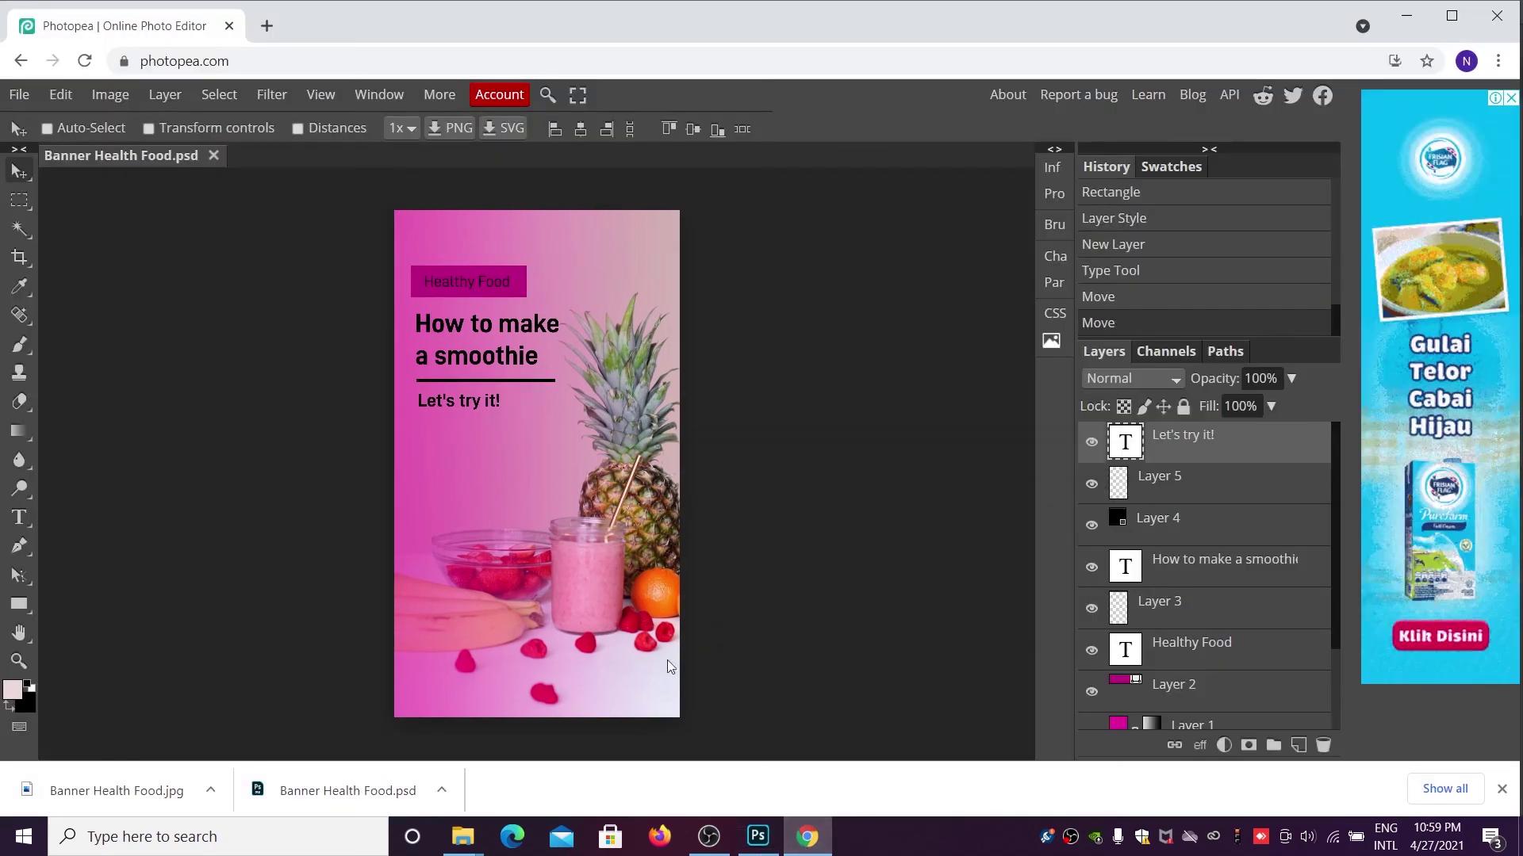